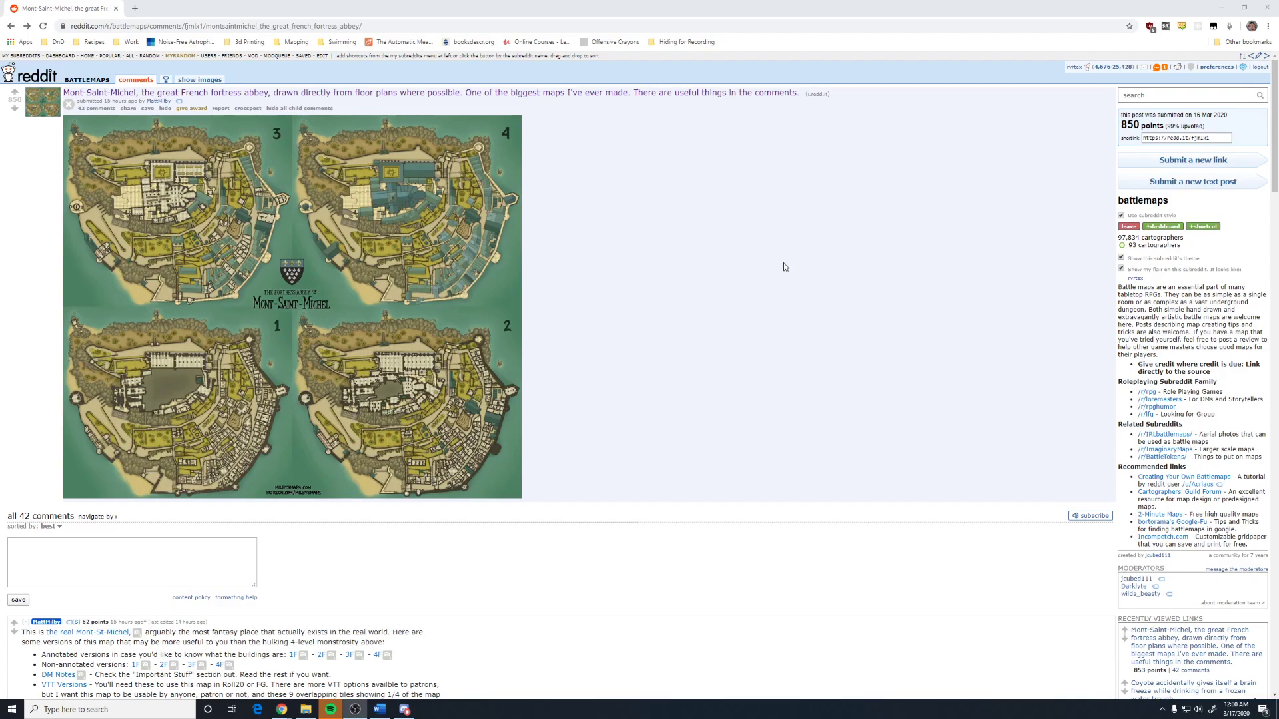
- Browse the battlemaps subreddit's hot posts and expand the Mont-Saint-Michel fortress abbey map preview
left_click(83, 80)
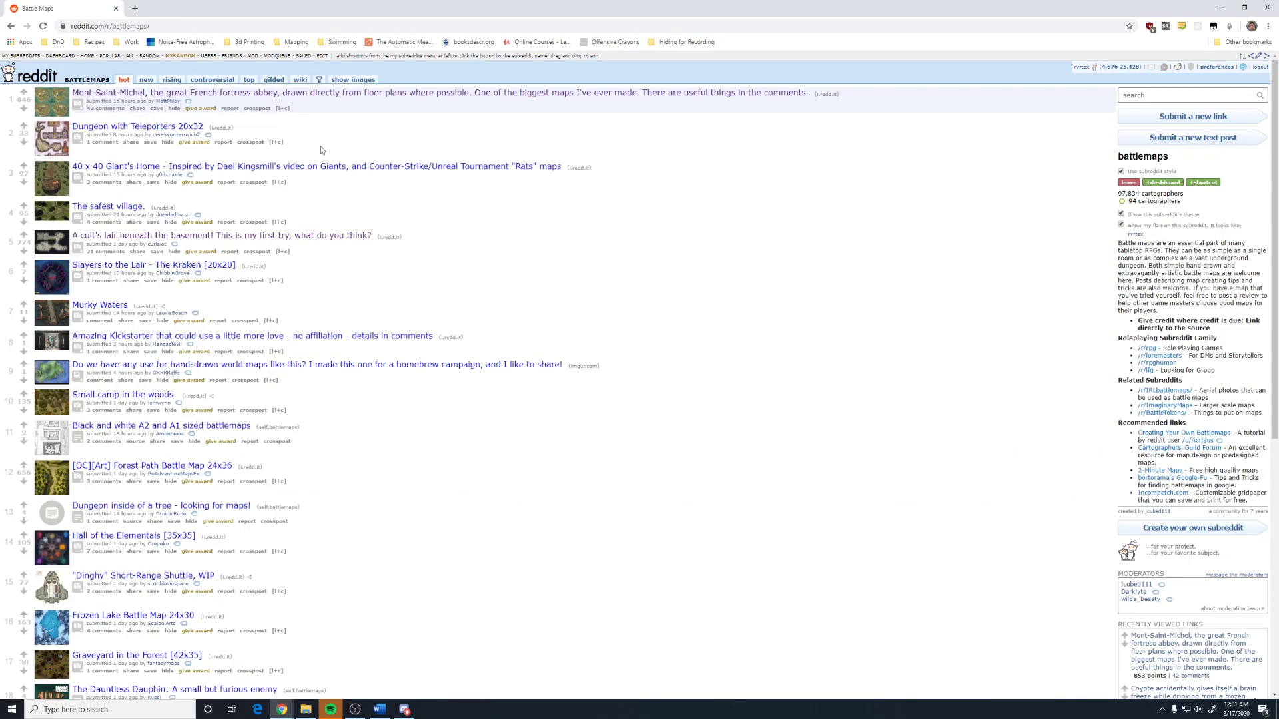
scroll(317, 226, "down", 5)
scroll(317, 226, "up", 5)
left_click(77, 104)
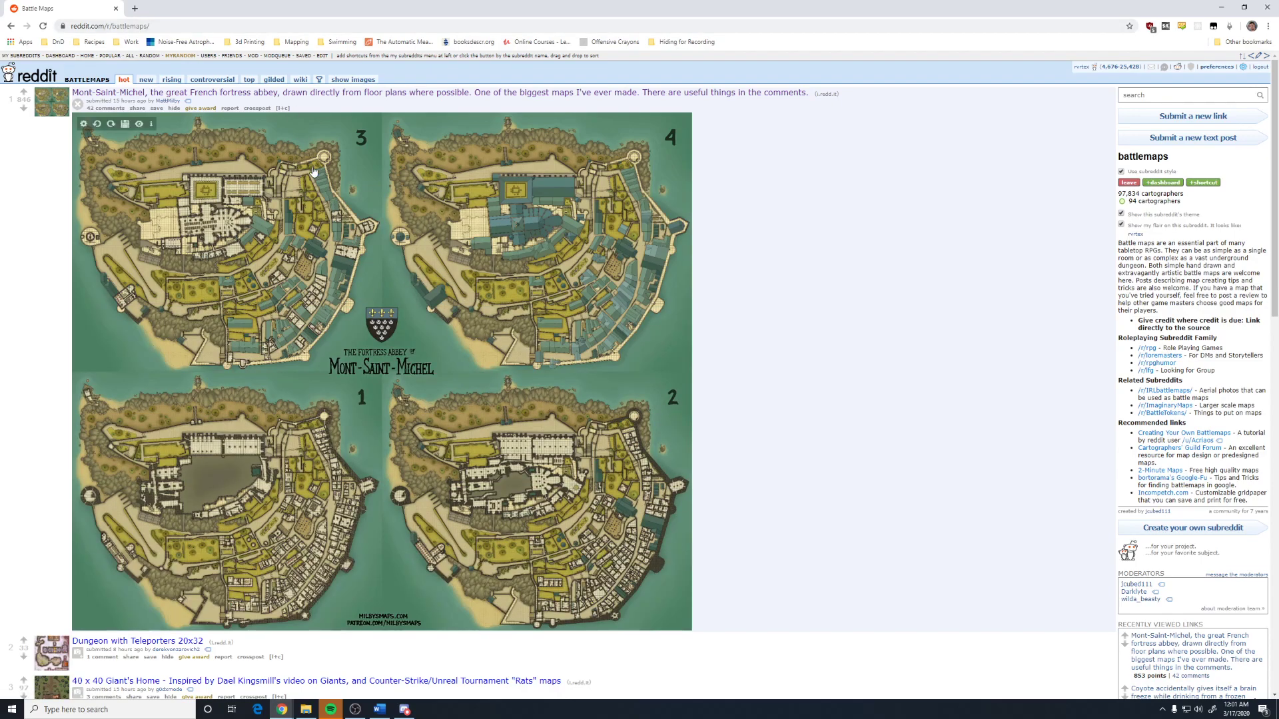
- Begin saving the expanded Mont-Saint-Michel map image and choose the DnD\Maps folder as the destination
right_click(342, 346)
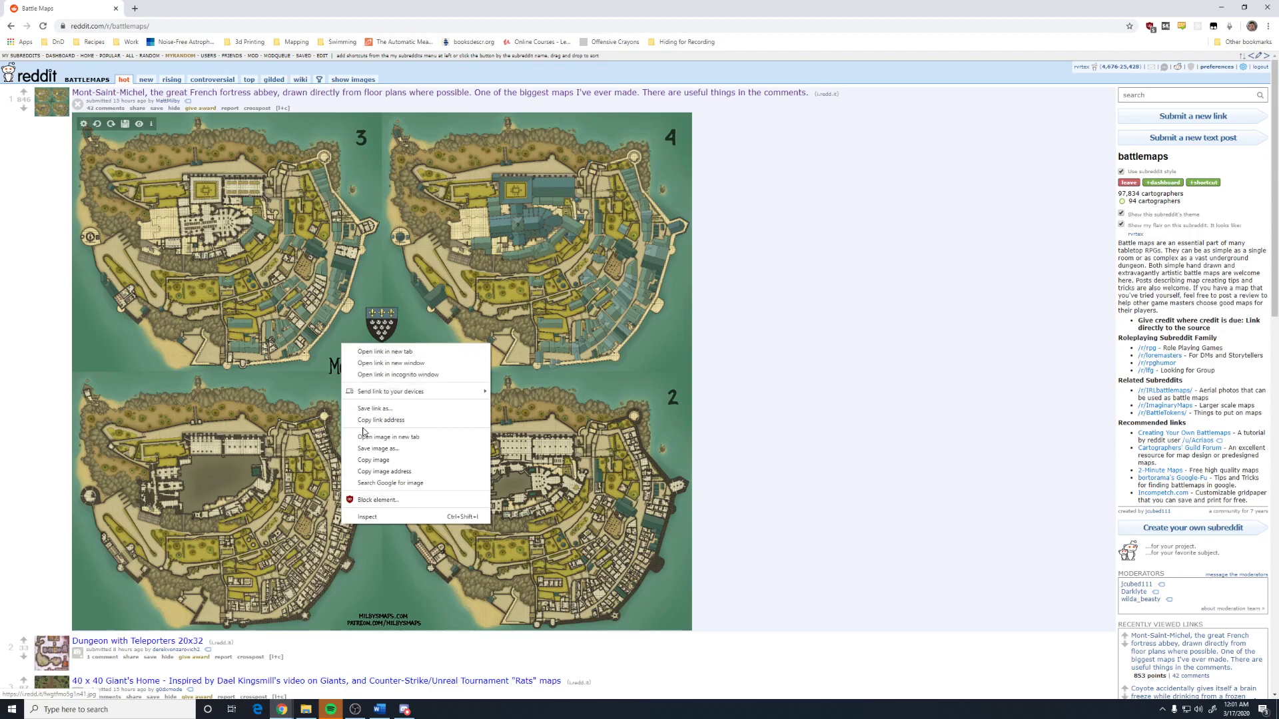
left_click(372, 449)
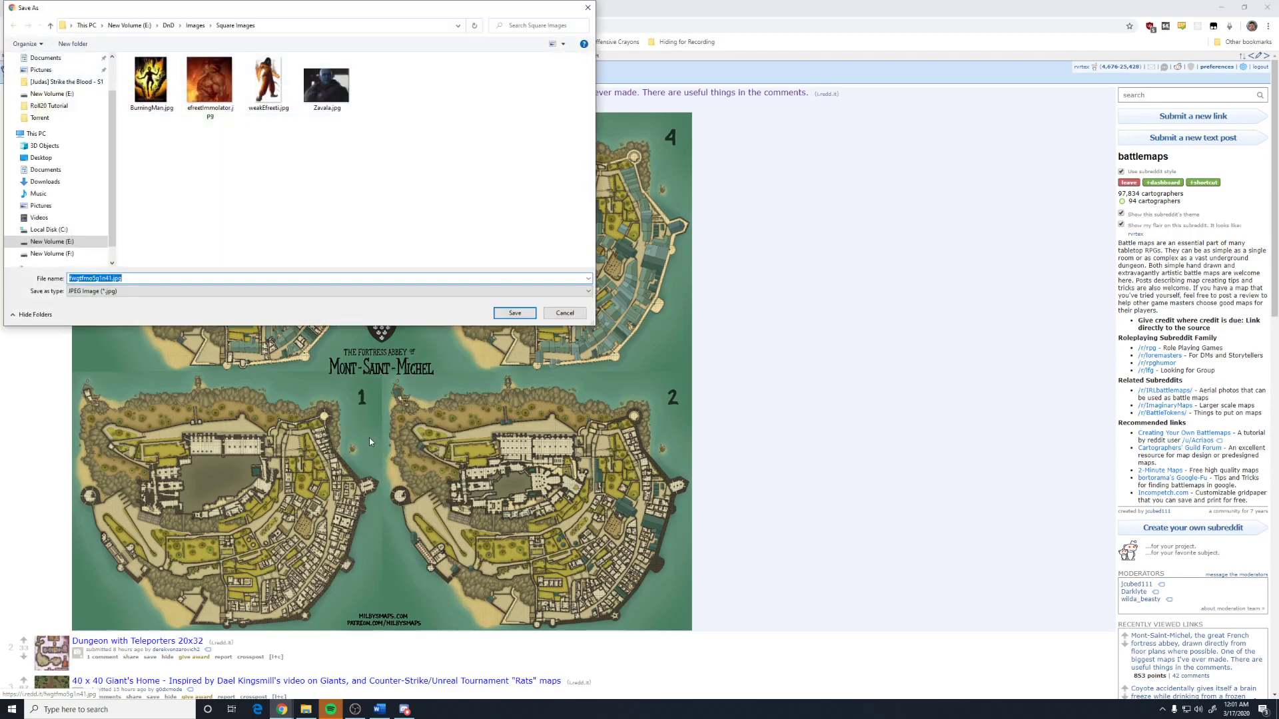
left_click(195, 25)
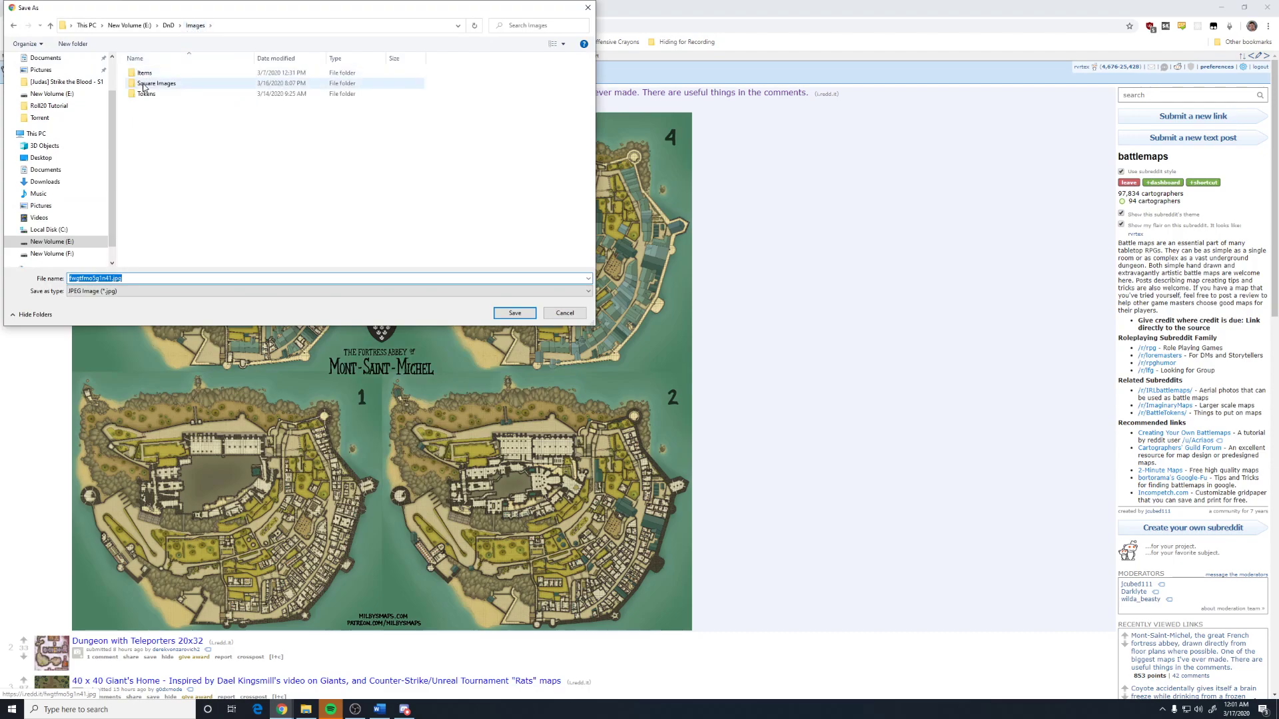
left_click(168, 25)
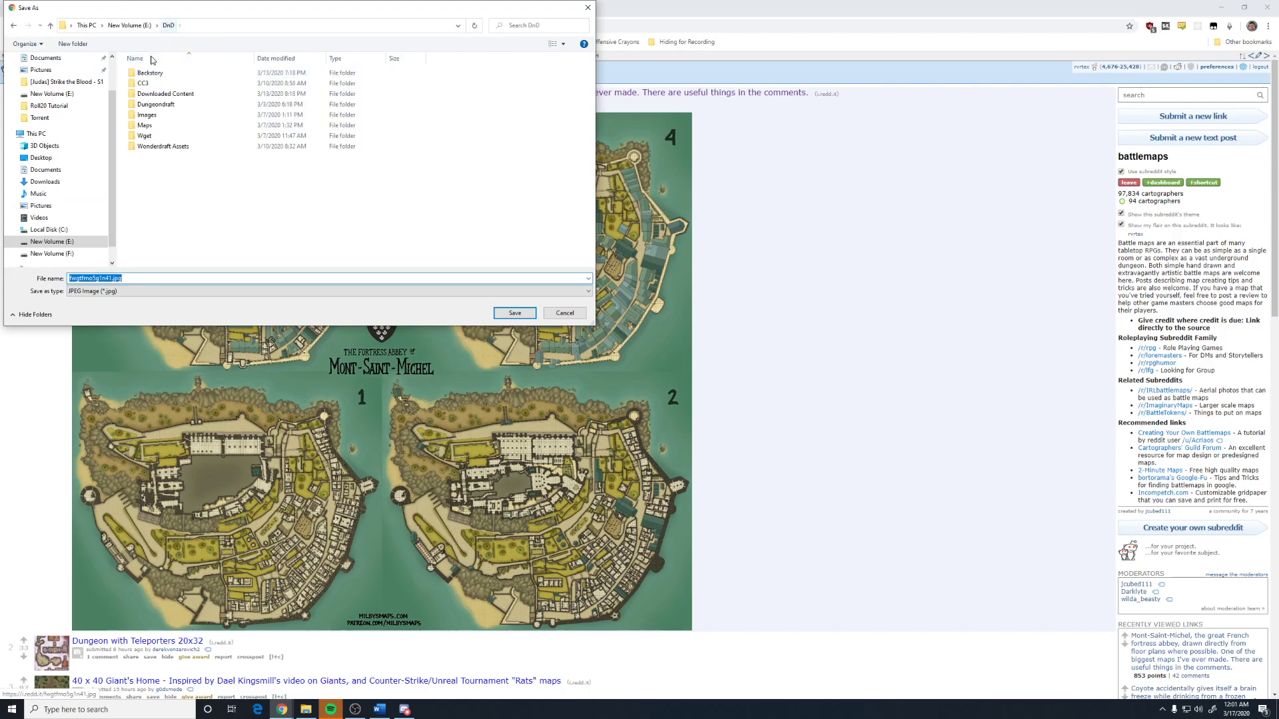
double_click(146, 125)
- Name the map image TheFortressAbby, keeping the .jpg extension, and save it
left_click(112, 281)
key("Home")
key("Delete")
key("Delete")
key("Delete")
key("Delete")
key("Delete")
key("Delete")
key("Delete")
key("Delete")
key("Delete")
key("Delete")
key("Delete")
key("Delete")
key("Delete")
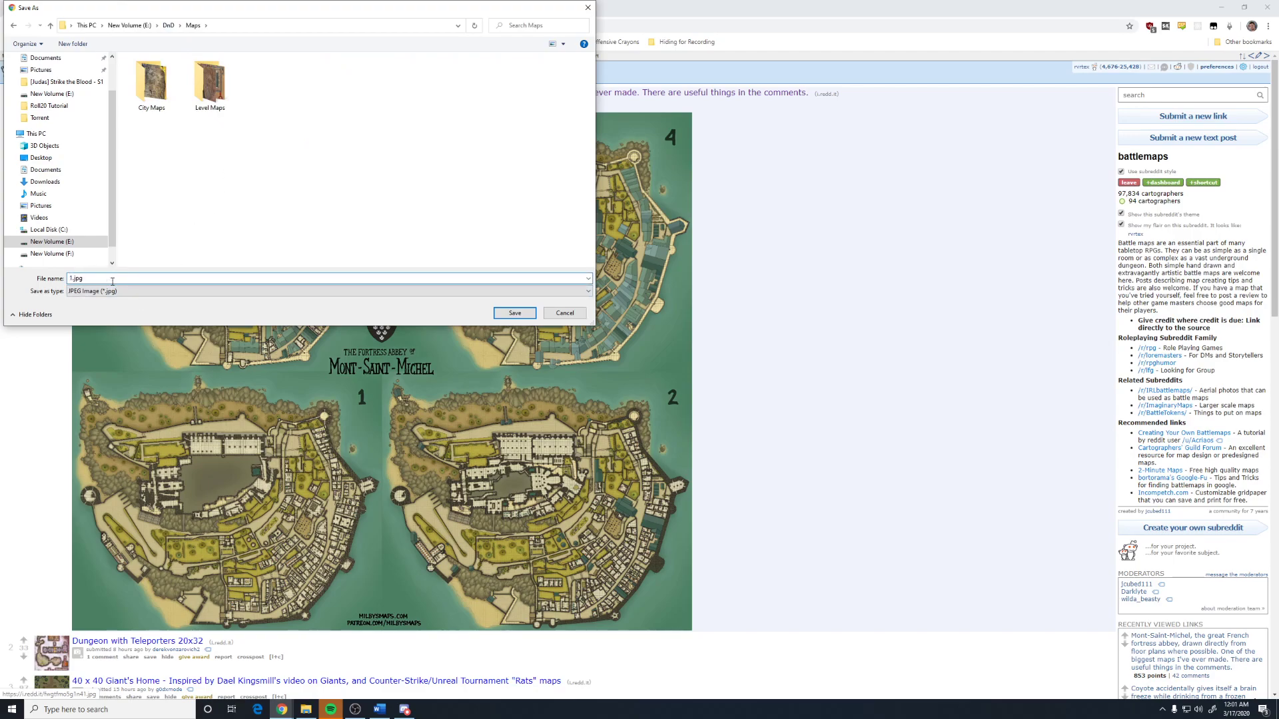
type("TheFortressAbby")
left_click(520, 314)
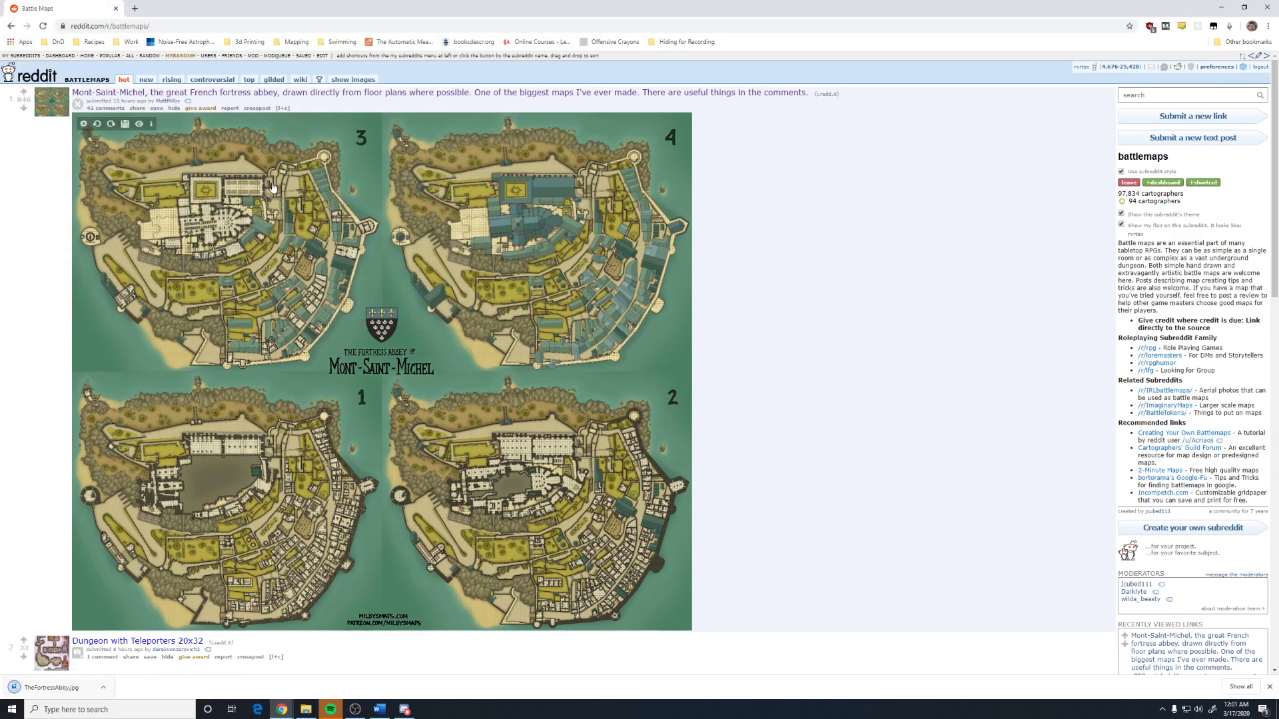
- Switch to the Roll20 game and try to upload TheFortressAbby.jpg from the Maps folder onto the page
left_click(115, 8)
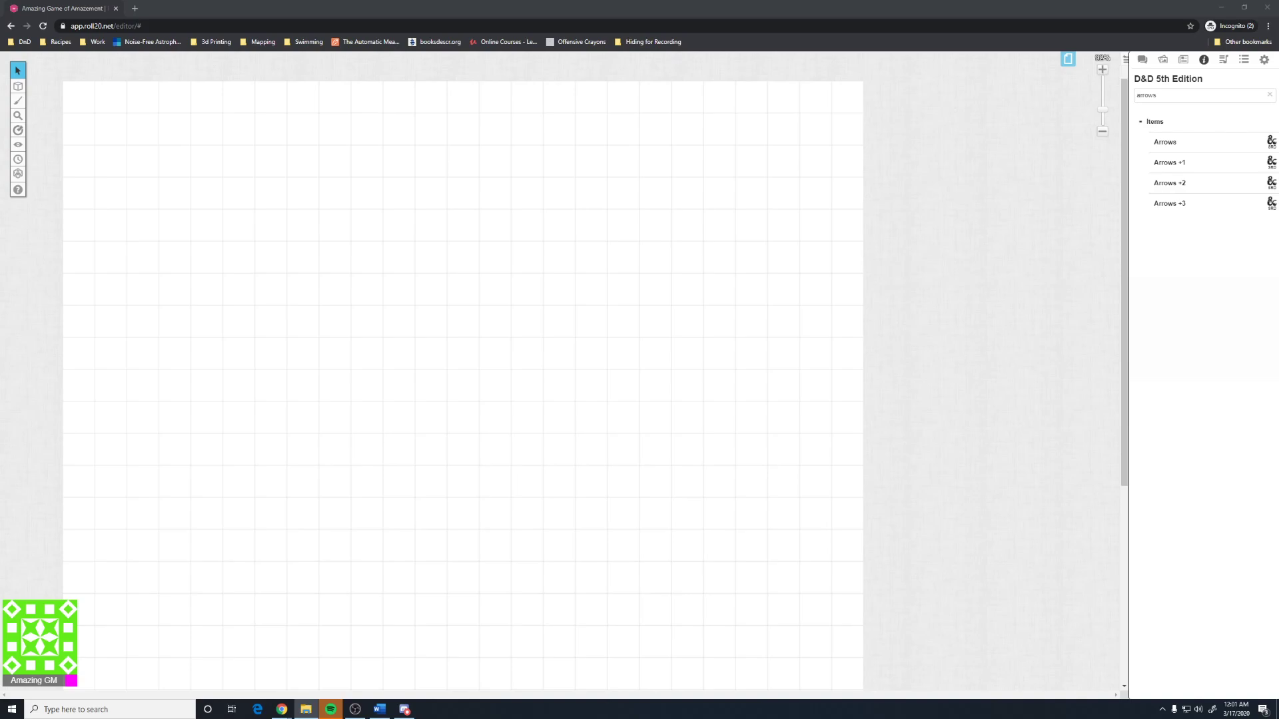
left_click_drag(1278, 217, 572, 200)
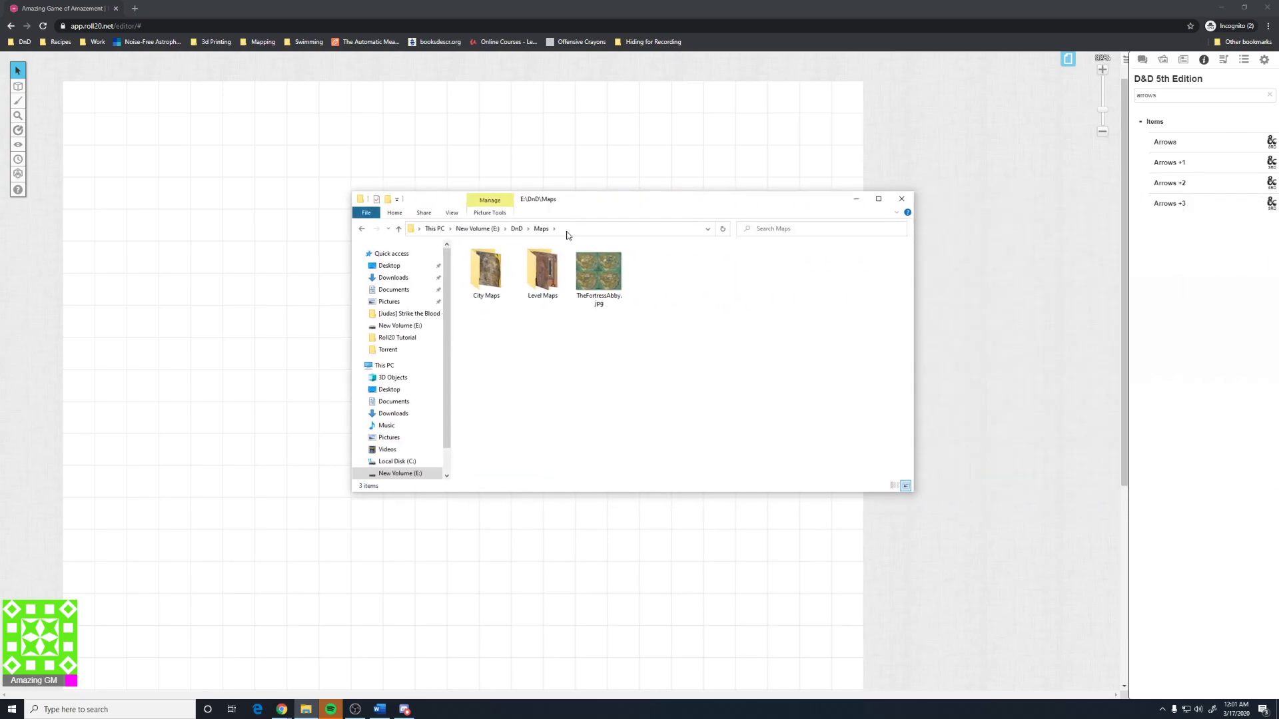
left_click_drag(602, 279, 213, 335)
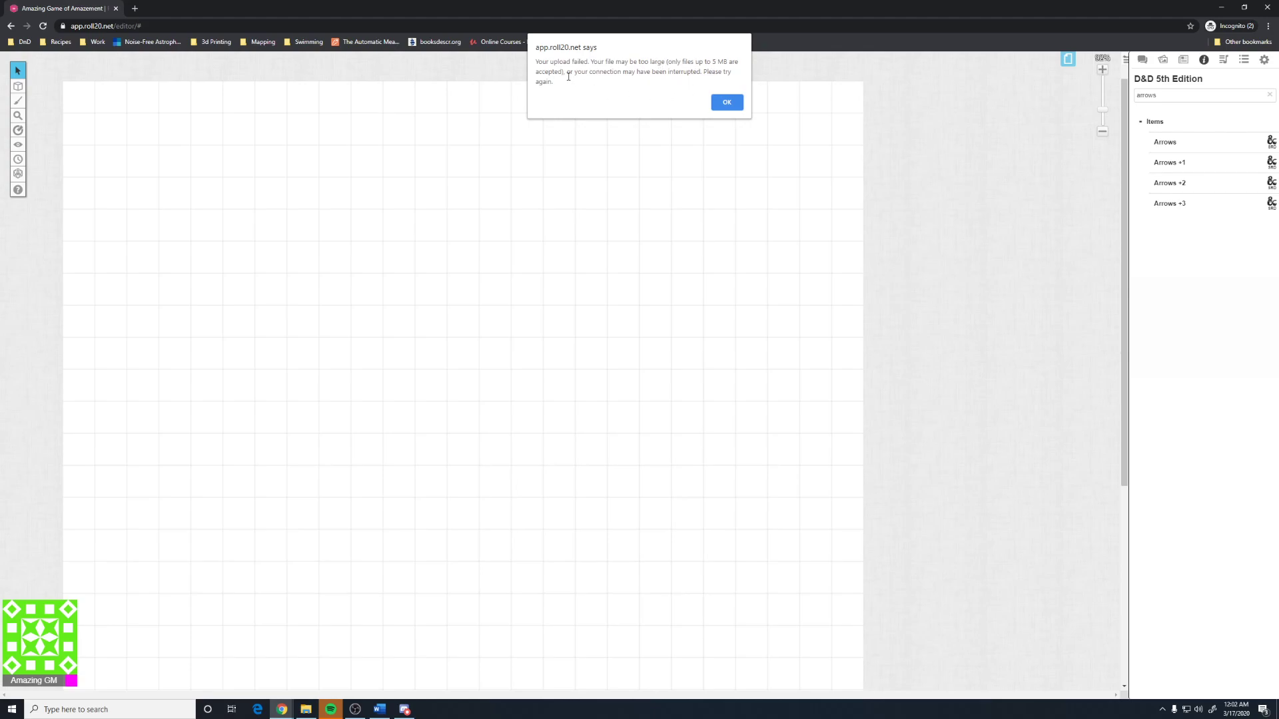
left_click(726, 102)
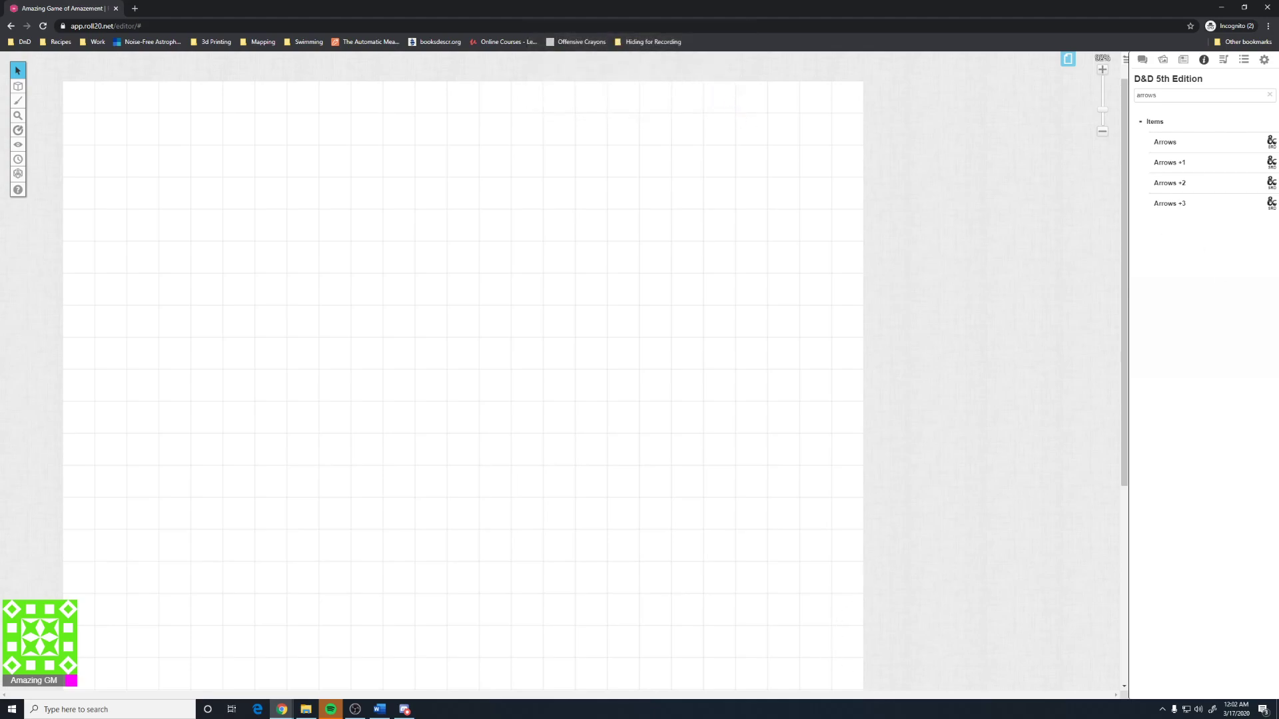
- Check the file size of TheFortressAbby.jpg in its file properties
key("alt+Tab")
right_click(597, 282)
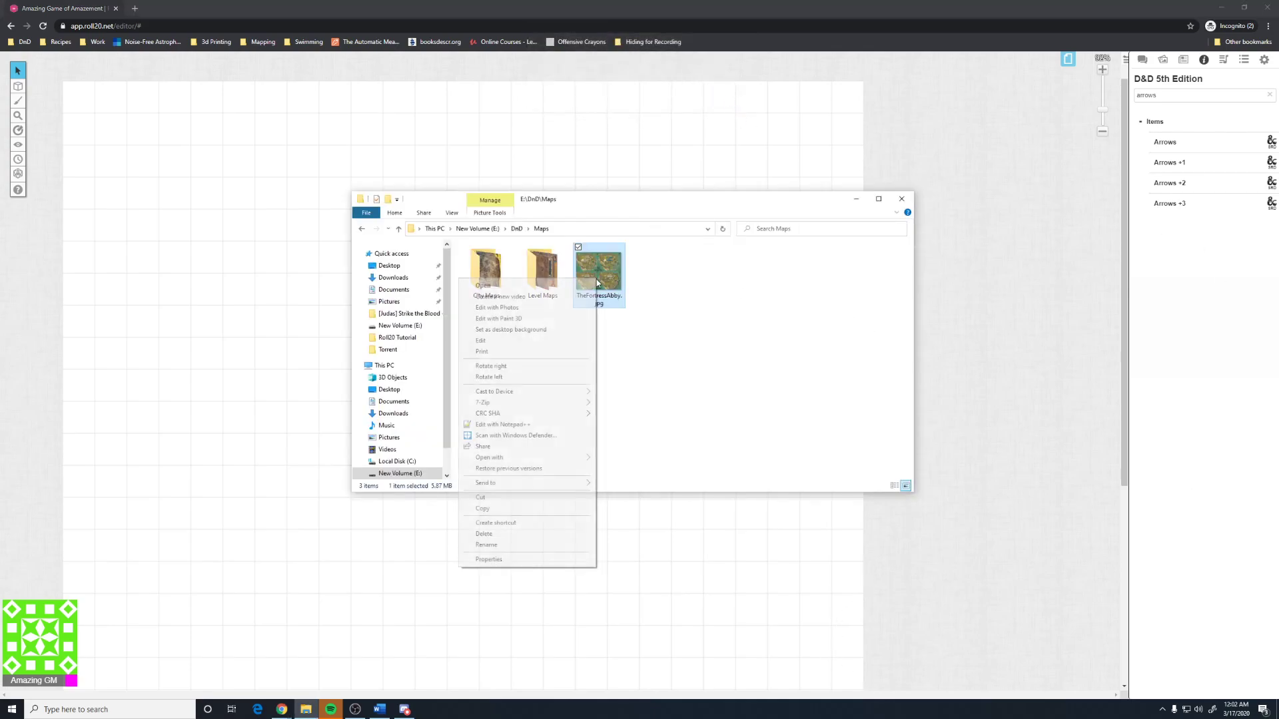
left_click(538, 561)
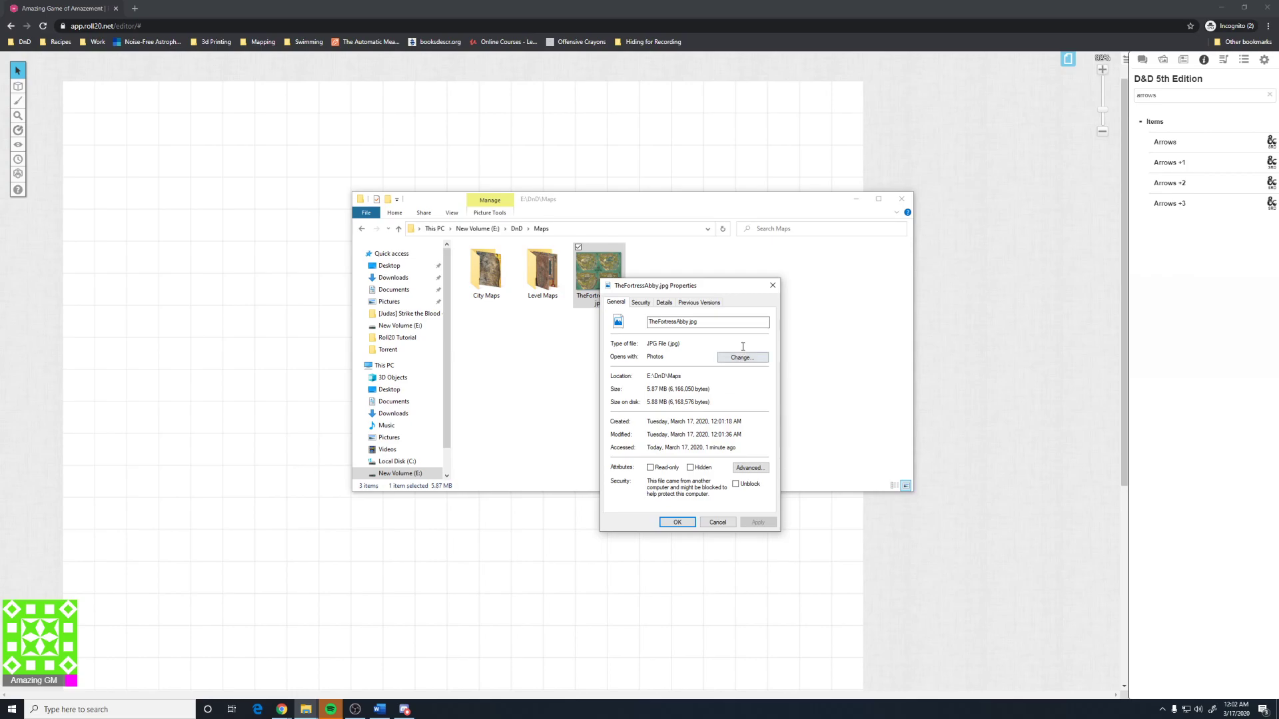
left_click(772, 289)
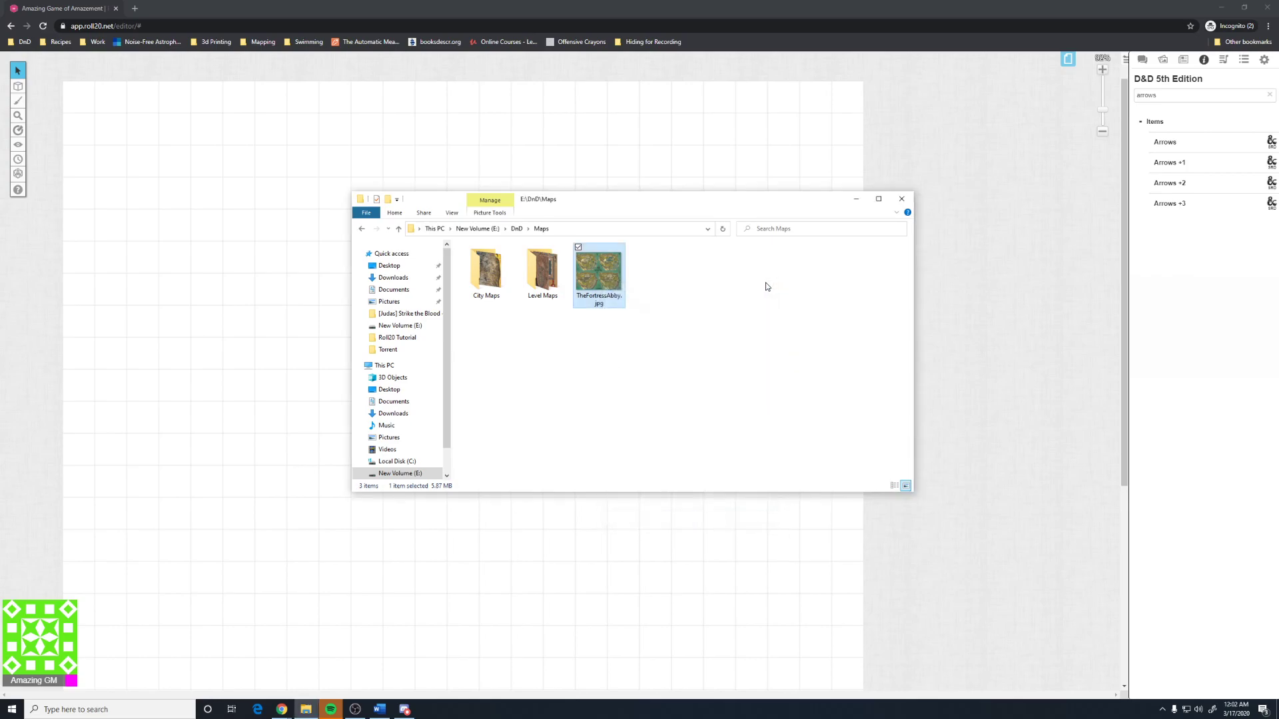
- Return to the battlemaps subreddit and preview the map in the post "The safest village"
left_click(291, 715)
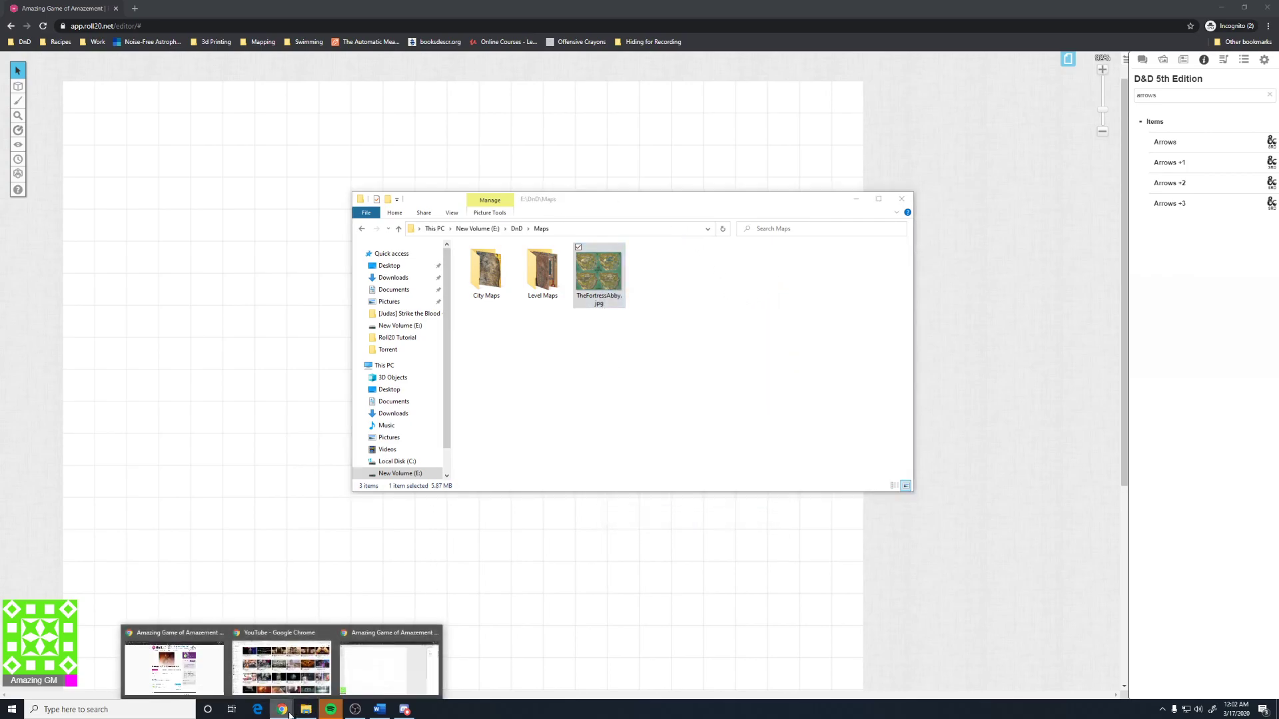
left_click(383, 688)
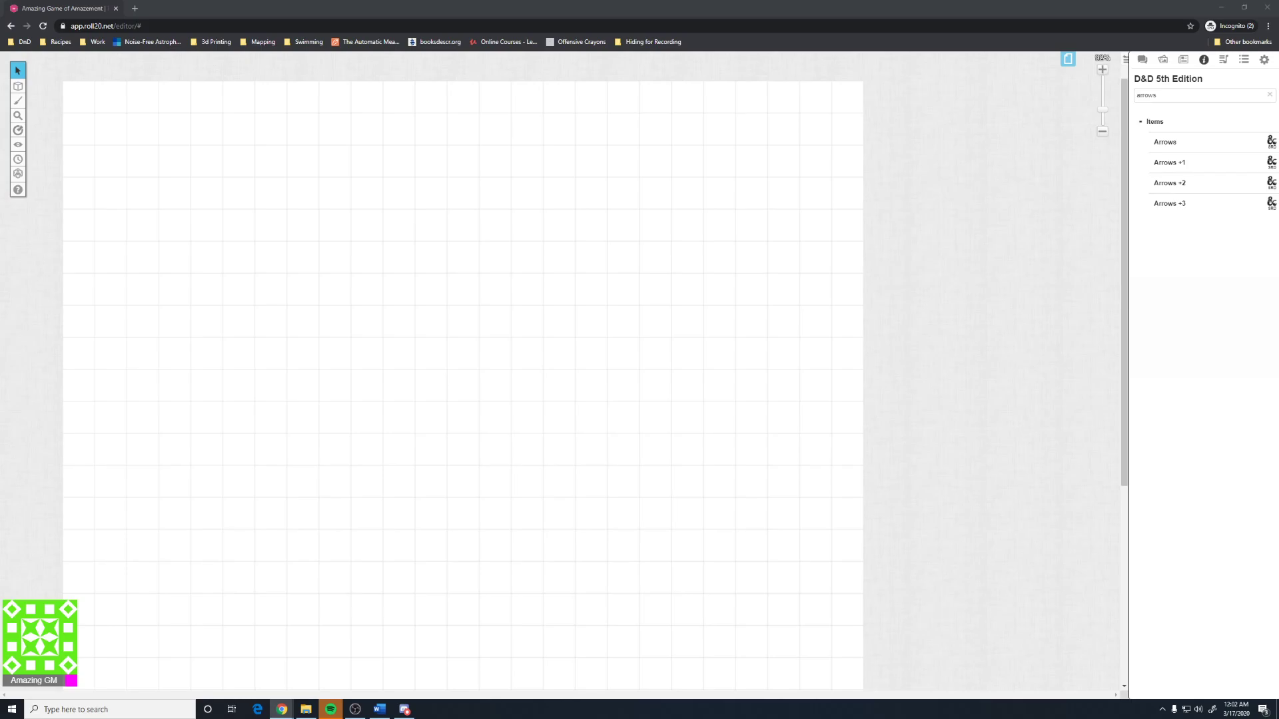
key("alt+Tab")
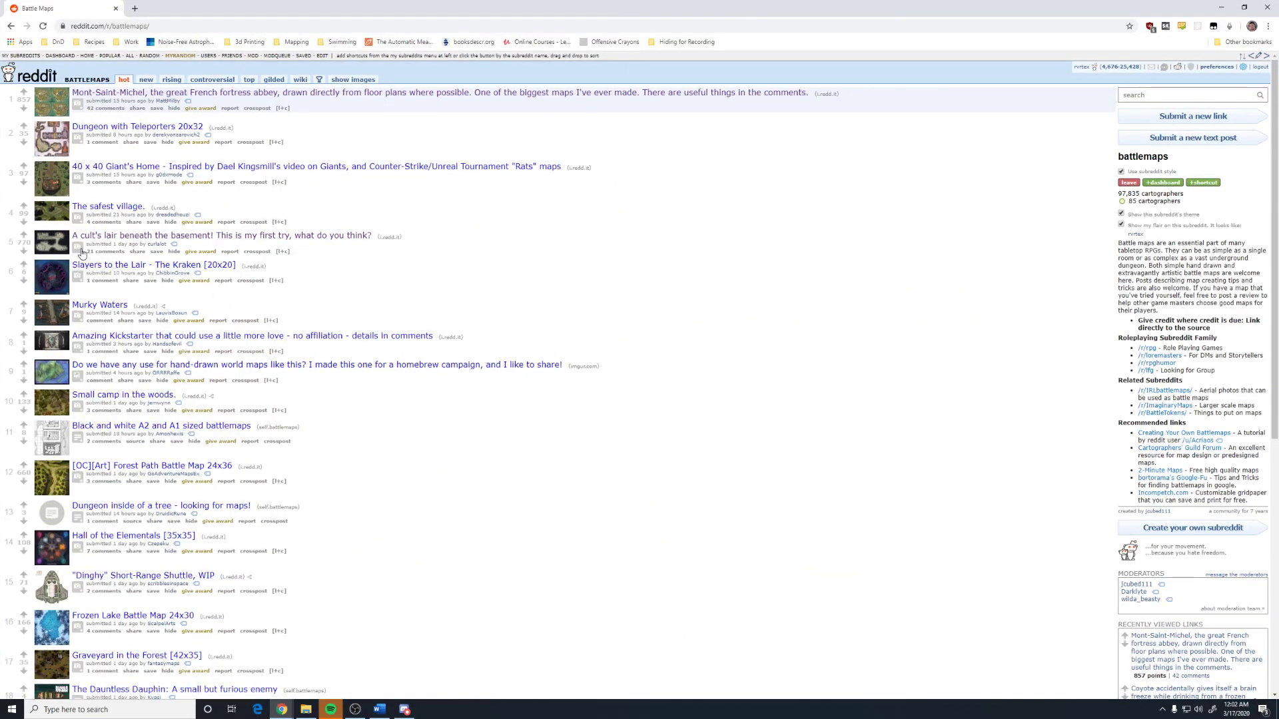
left_click(78, 218)
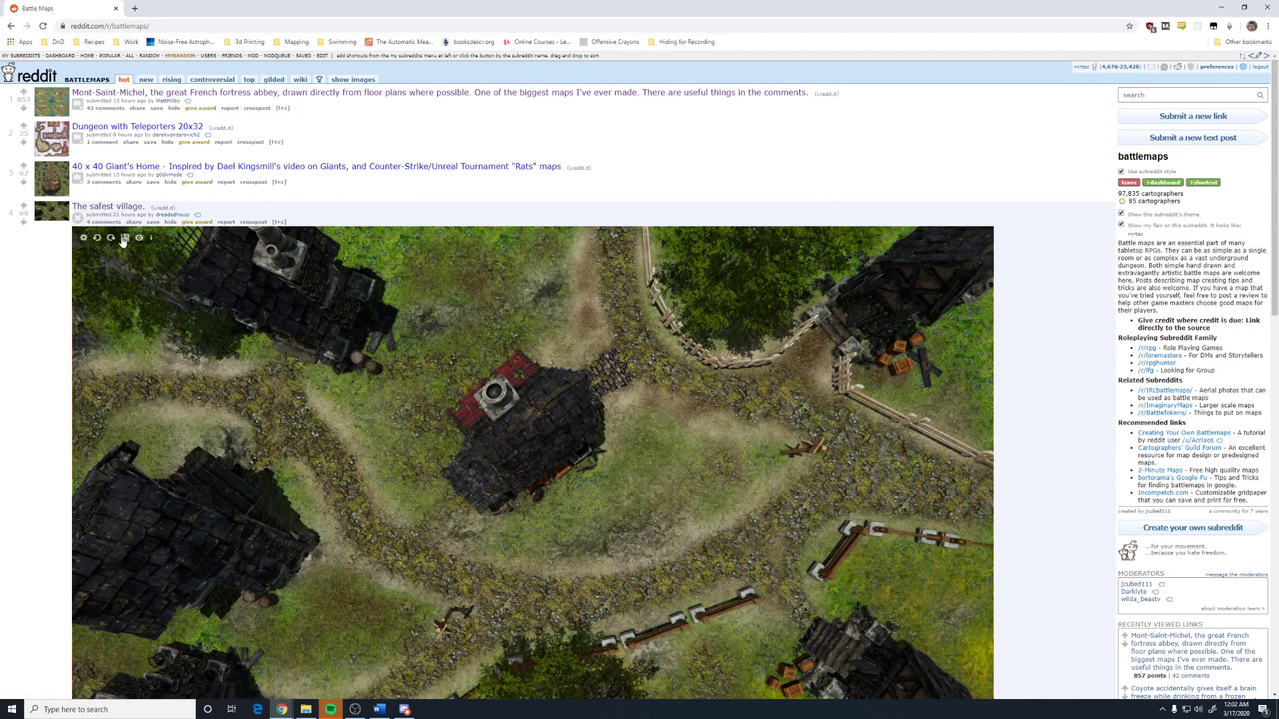
scroll(114, 277, "down", 5)
scroll(115, 275, "up", 8)
- Expand the "Dungeon with Teleporters 20x32" post and save its map image in the Maps folder as dungeonWithTeleporters.jpg
left_click(77, 138)
right_click(205, 367)
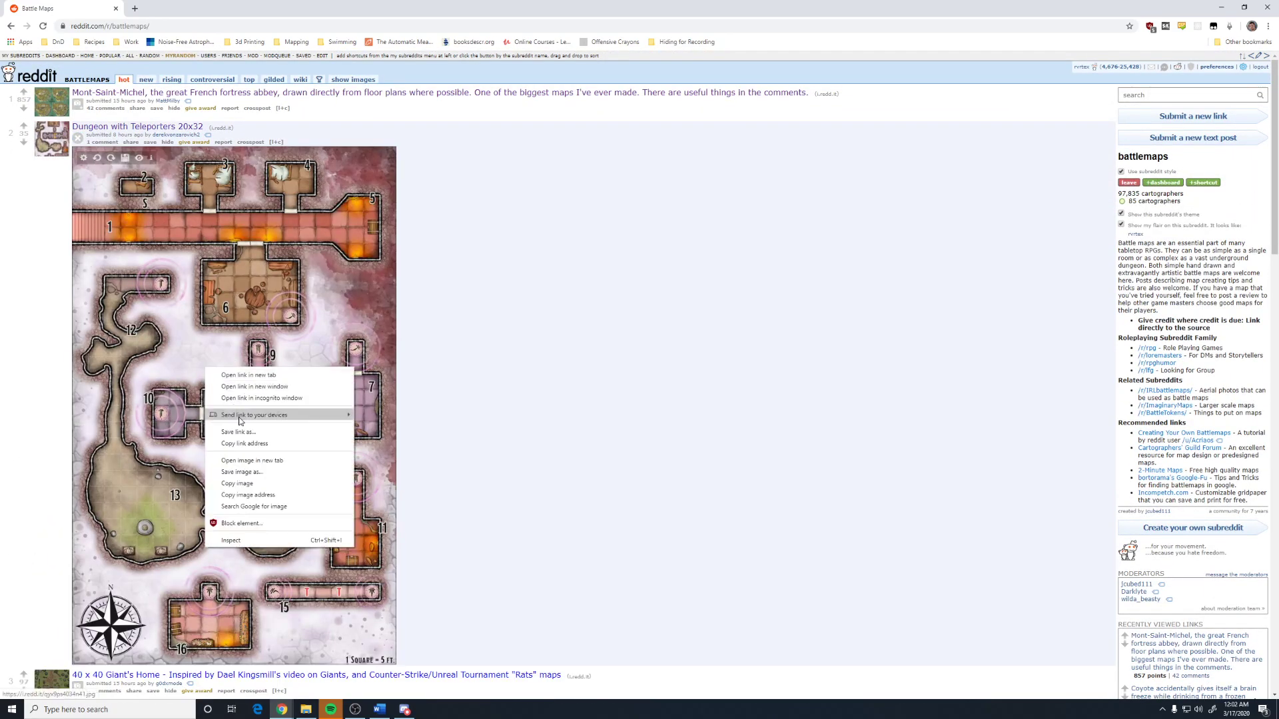
left_click(252, 473)
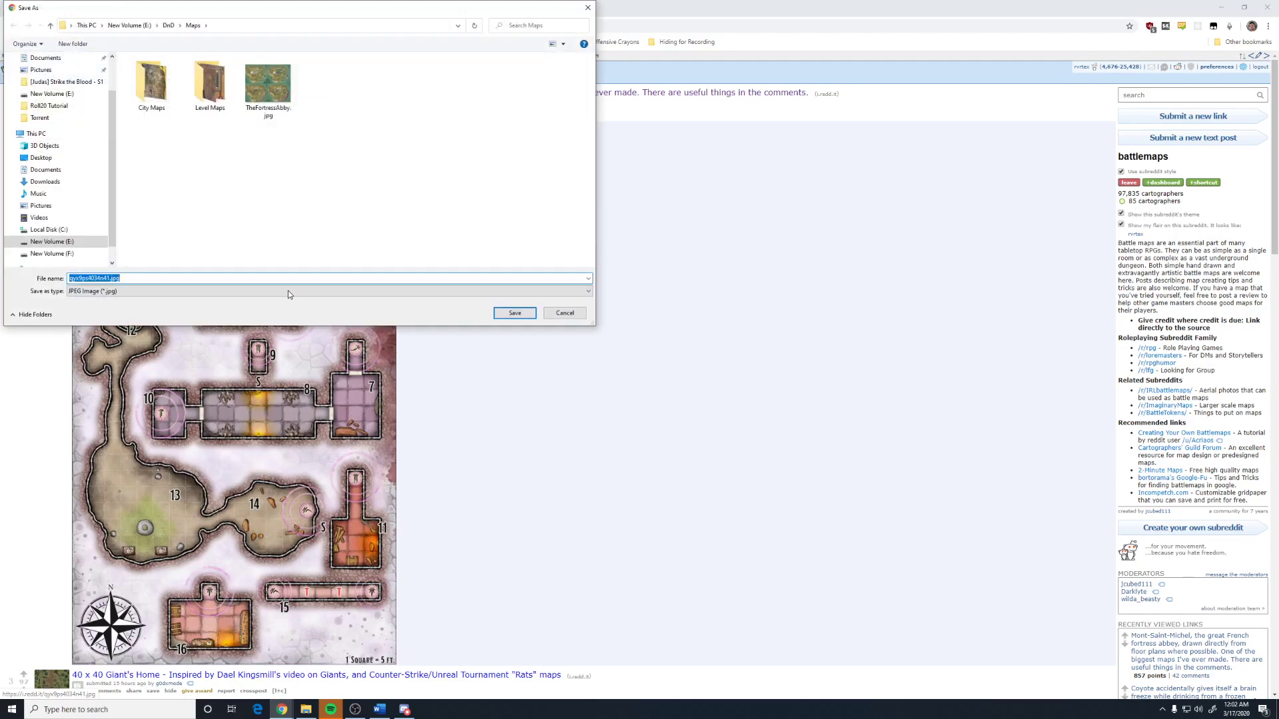
left_click(107, 279)
key("BackSpace")
key("BackSpace")
key("BackSpace")
key("BackSpace")
key("BackSpace")
key("BackSpace")
key("BackSpace")
key("BackSpace")
key("BackSpace")
key("BackSpace")
key("BackSpace")
key("Delete")
key("Delete")
type("dungeonWithTeleporters")
left_click(515, 313)
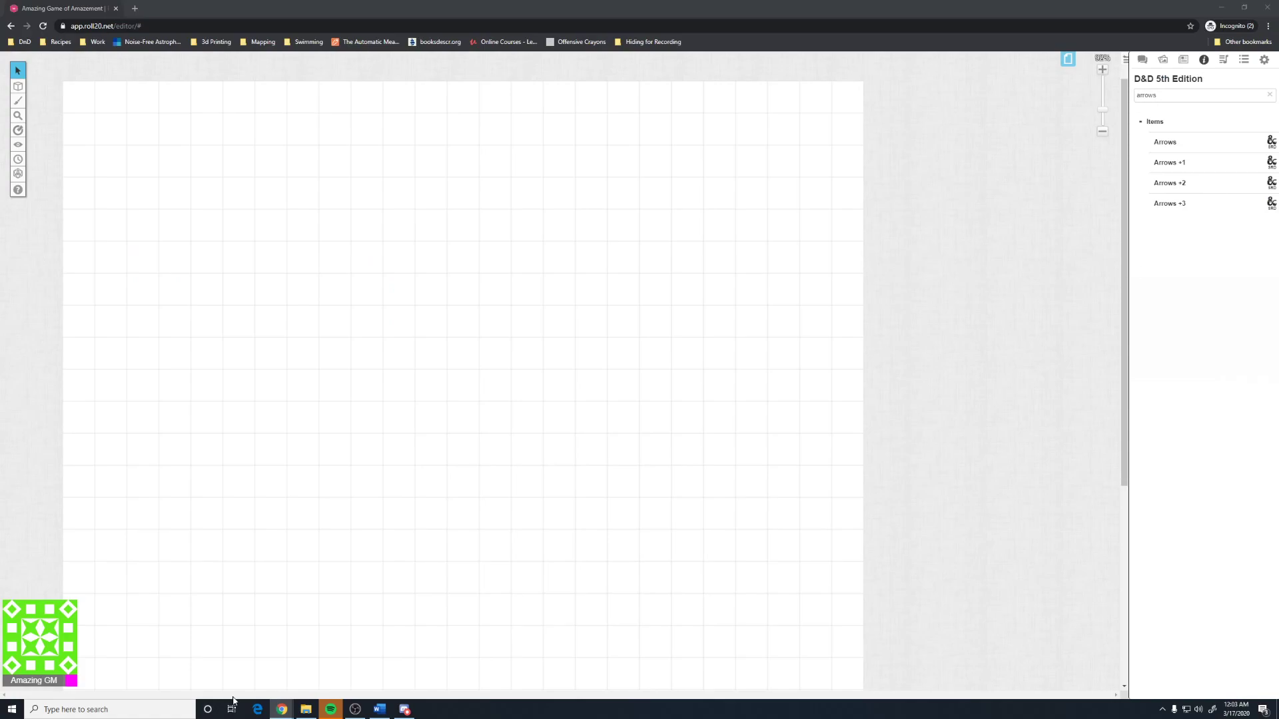
- Upload dungeonWithTeleporters.jpg from the Maps folder onto the Roll20 page and align it with the page's upper-left corner
left_click(305, 709)
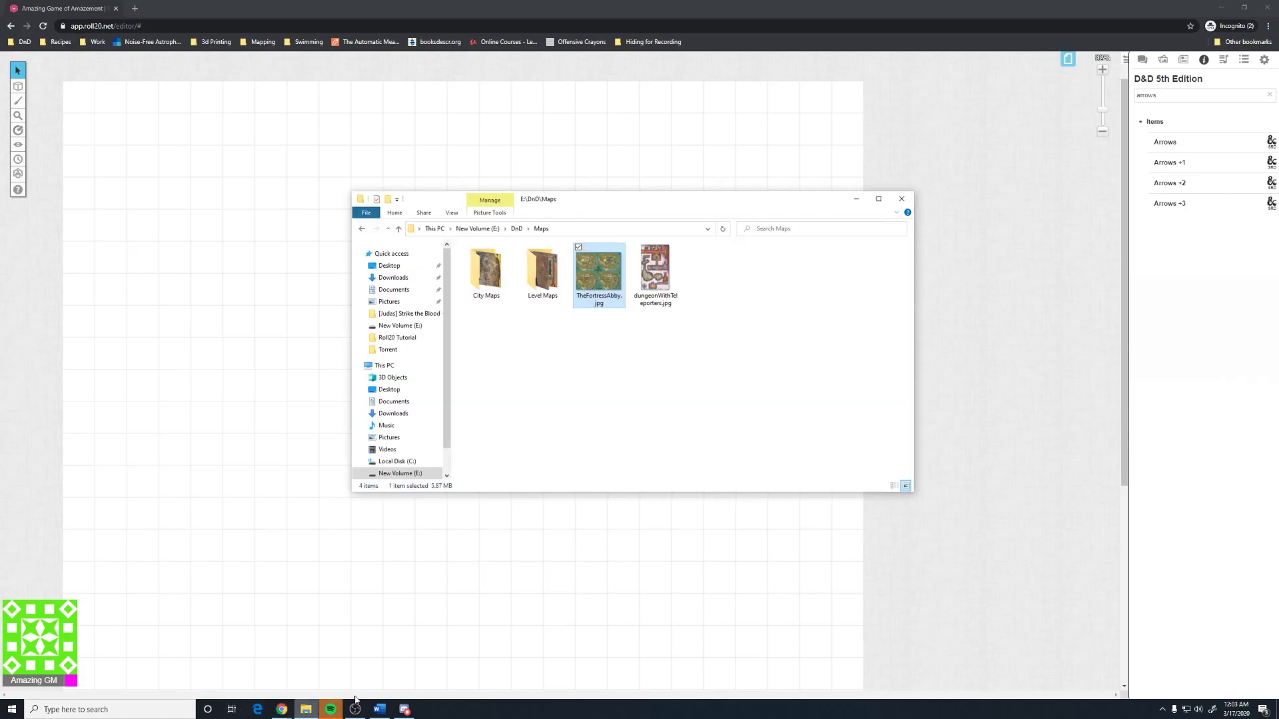
left_click(633, 291)
left_click_drag(633, 291, 206, 373)
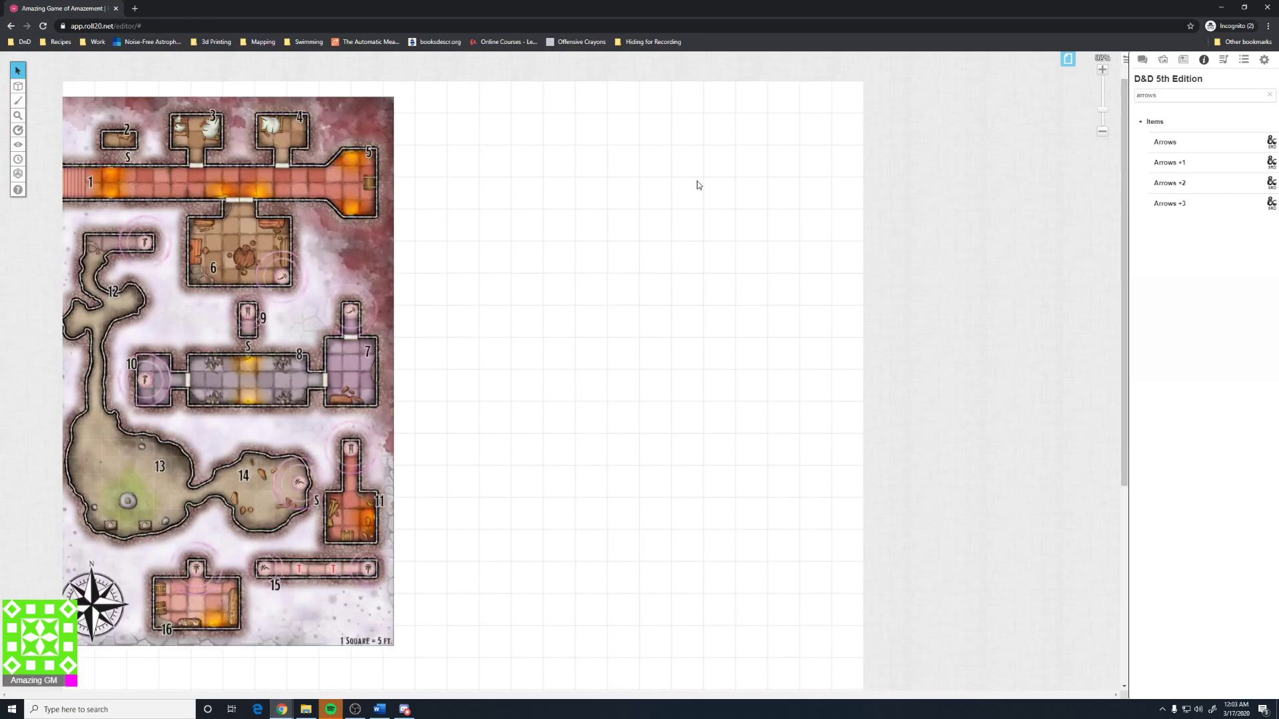
left_click_drag(198, 276, 167, 269)
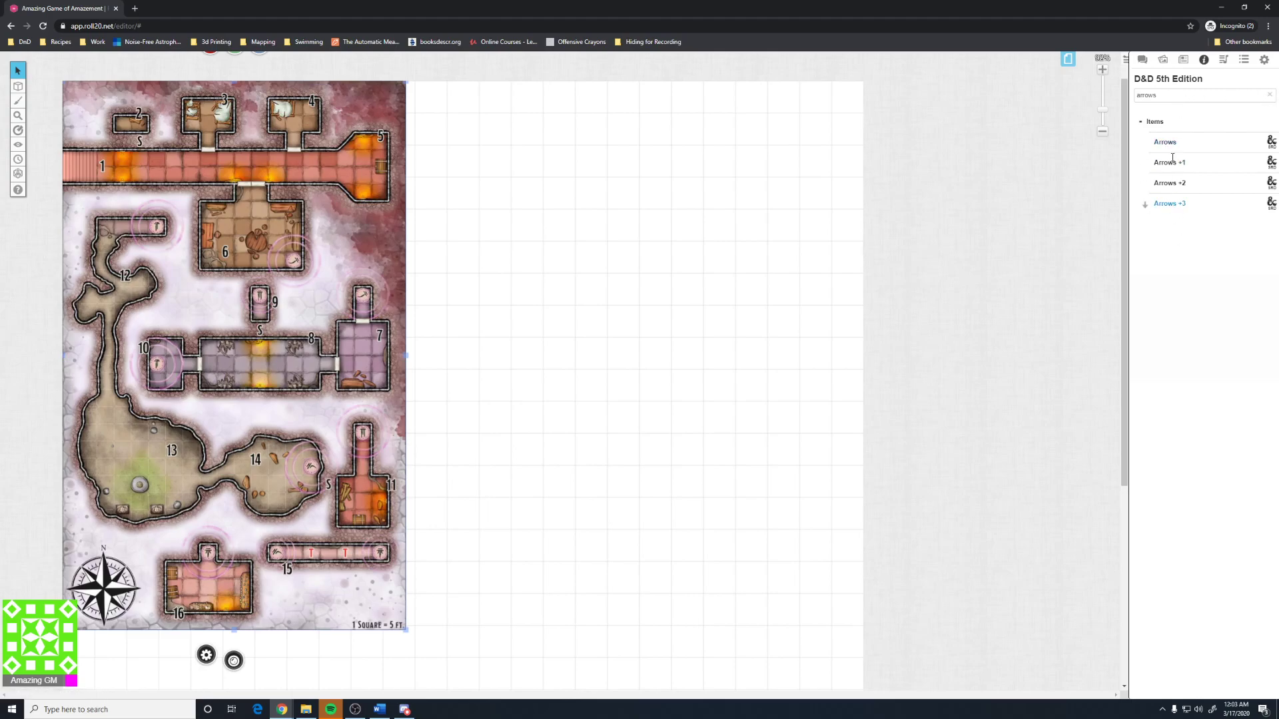
- Clear the compendium search for arrows and bring up the game's chat log
left_click(1270, 99)
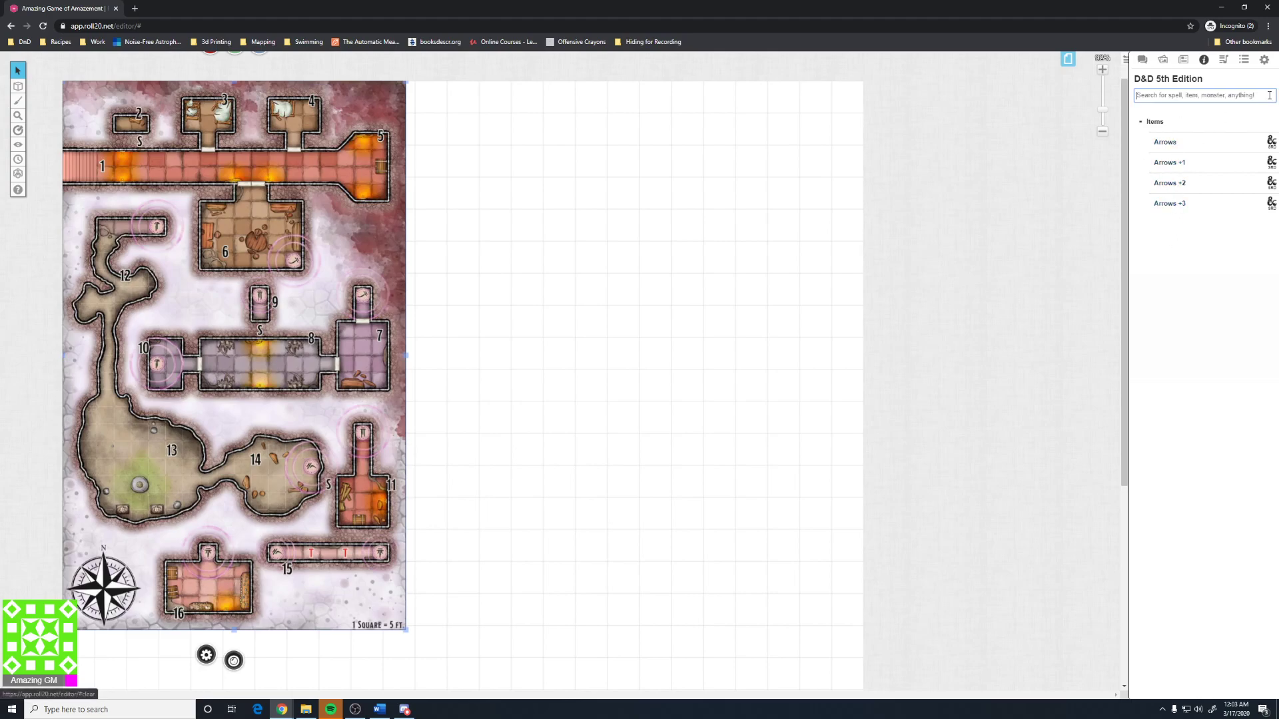
left_click(1141, 59)
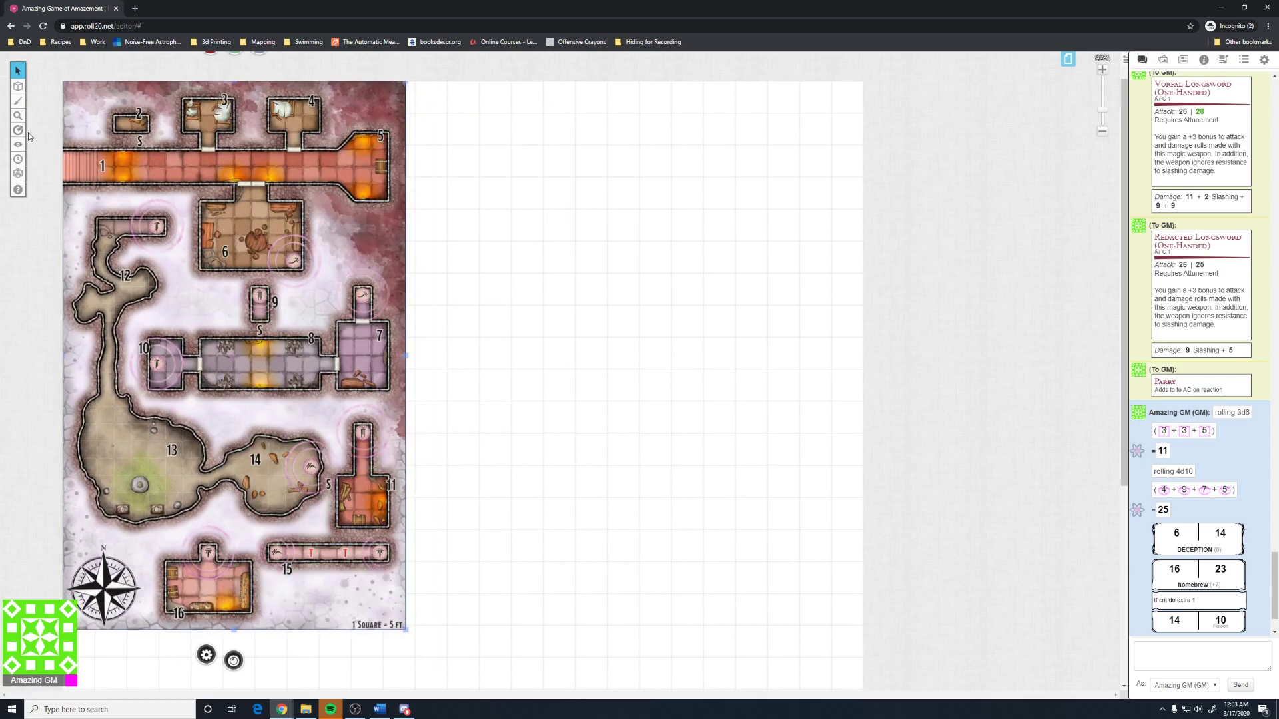
- Measure a short distance on the dungeon map near area 12 with the ruler, then return to the selection tool
left_click(18, 129)
left_click_drag(111, 257, 135, 230)
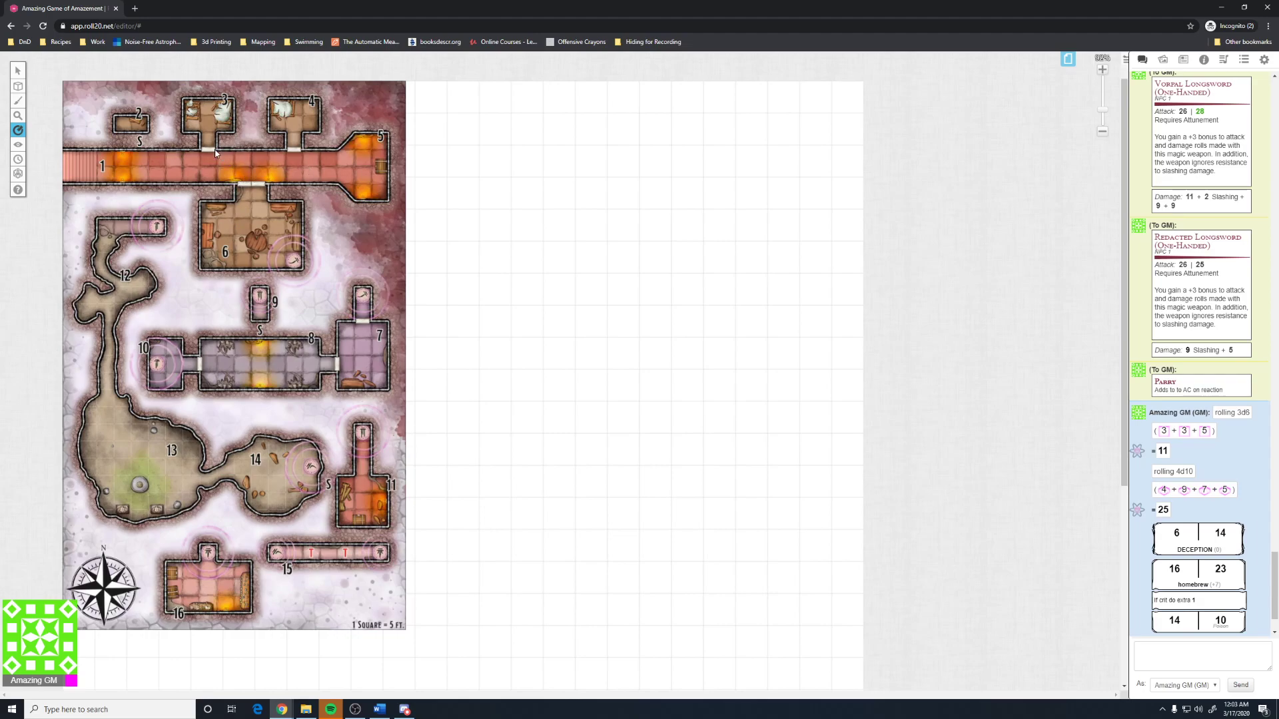
left_click(18, 70)
- Examine the dungeon map at different zoom levels and open the game settings showing the scroll behaviour
scroll(273, 291, "down", 4)
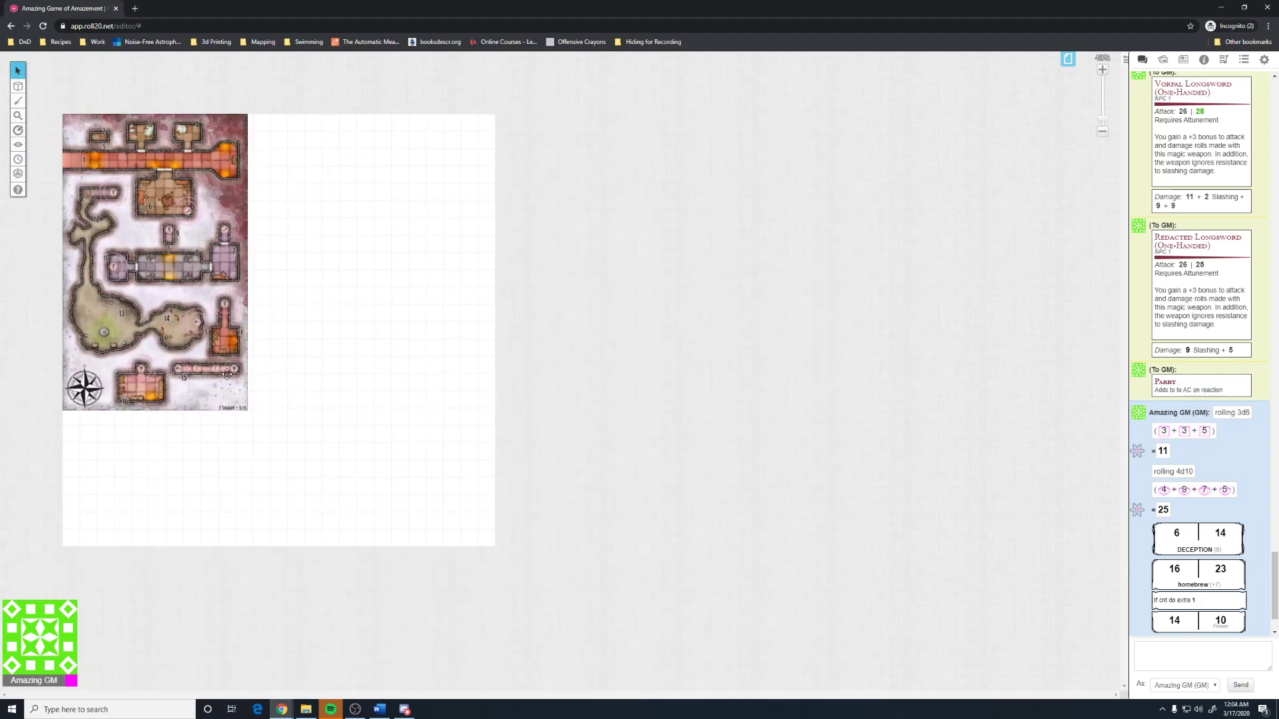
scroll(227, 374, "up", 2)
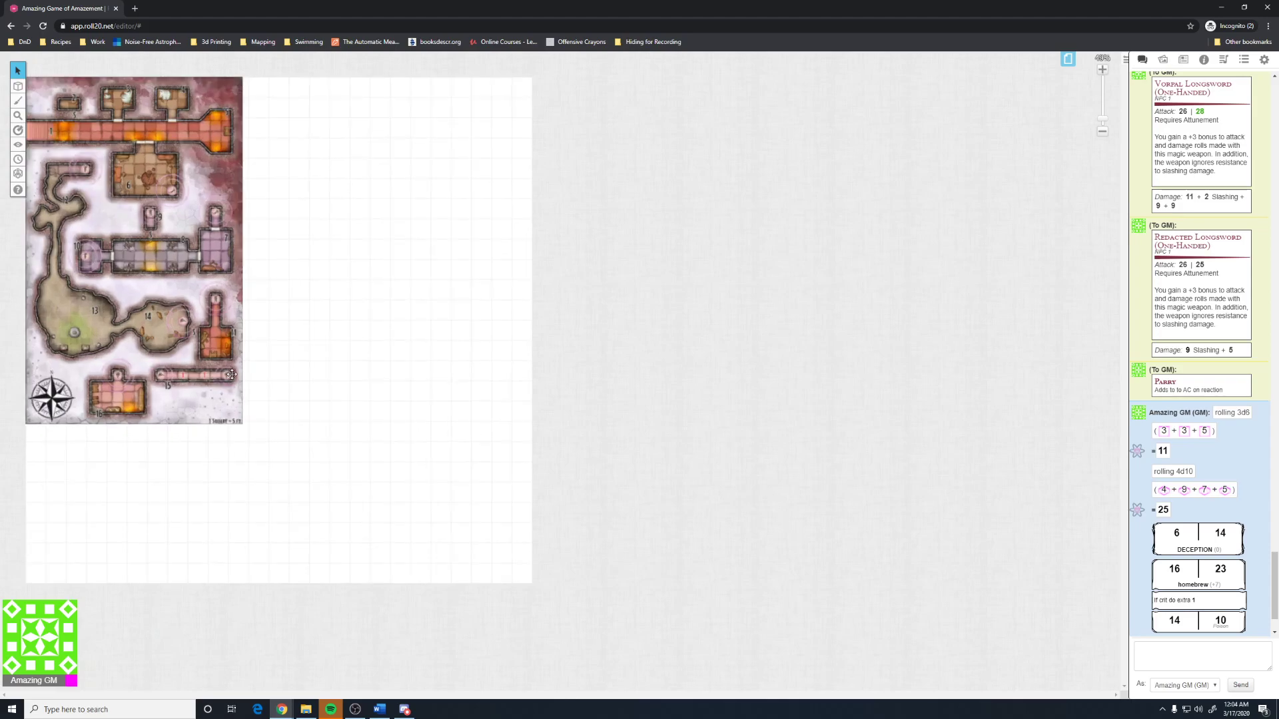
scroll(234, 375, "up", 1)
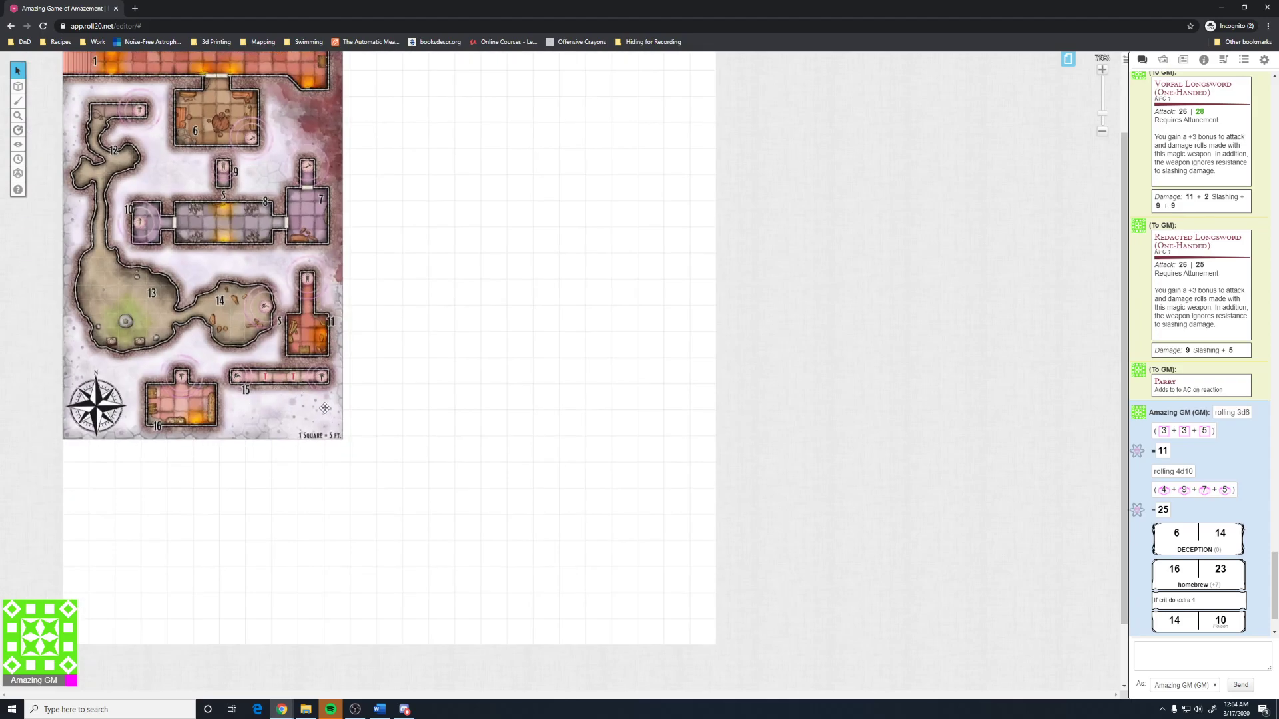
left_click(1263, 62)
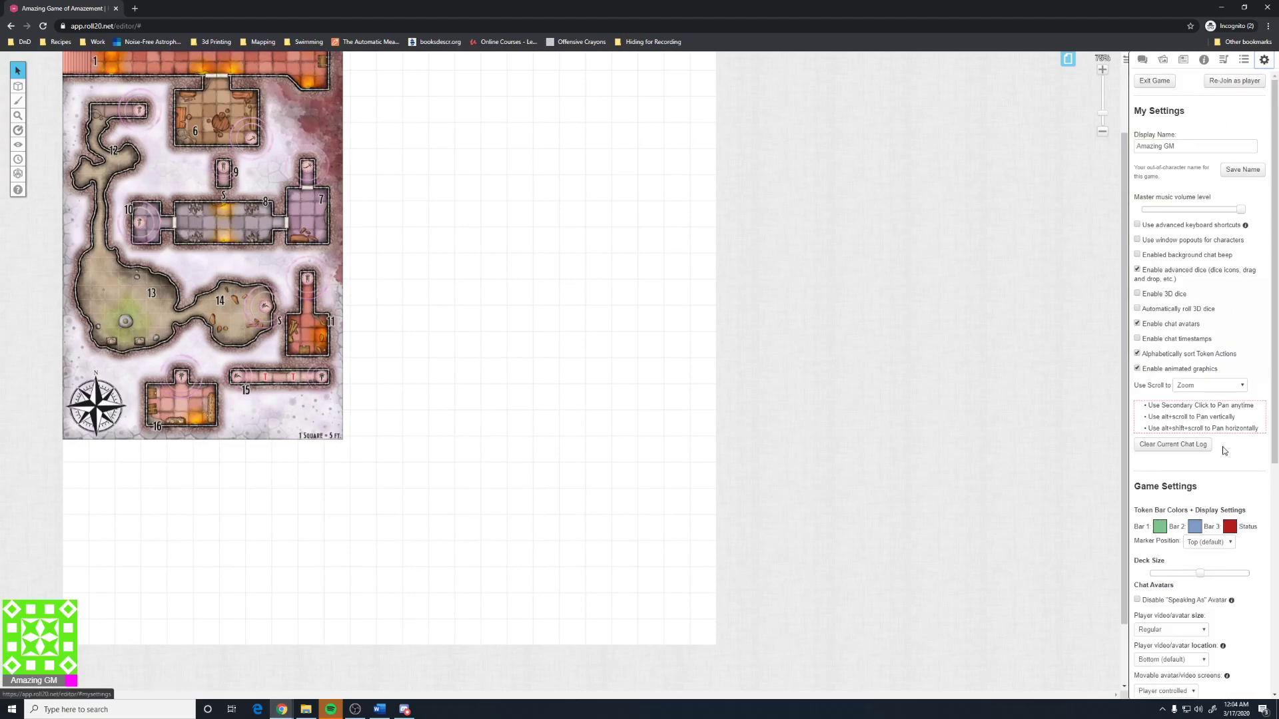
left_click(1264, 59)
- Select the dungeon map and resize it, adjusting its width and enlarging it until it extends to the page's lower edge
mouse_move(1122, 324)
left_mouse_down()
mouse_move(1124, 284)
mouse_move(1126, 303)
left_mouse_up()
left_click(184, 465)
left_click_drag(344, 477, 402, 578)
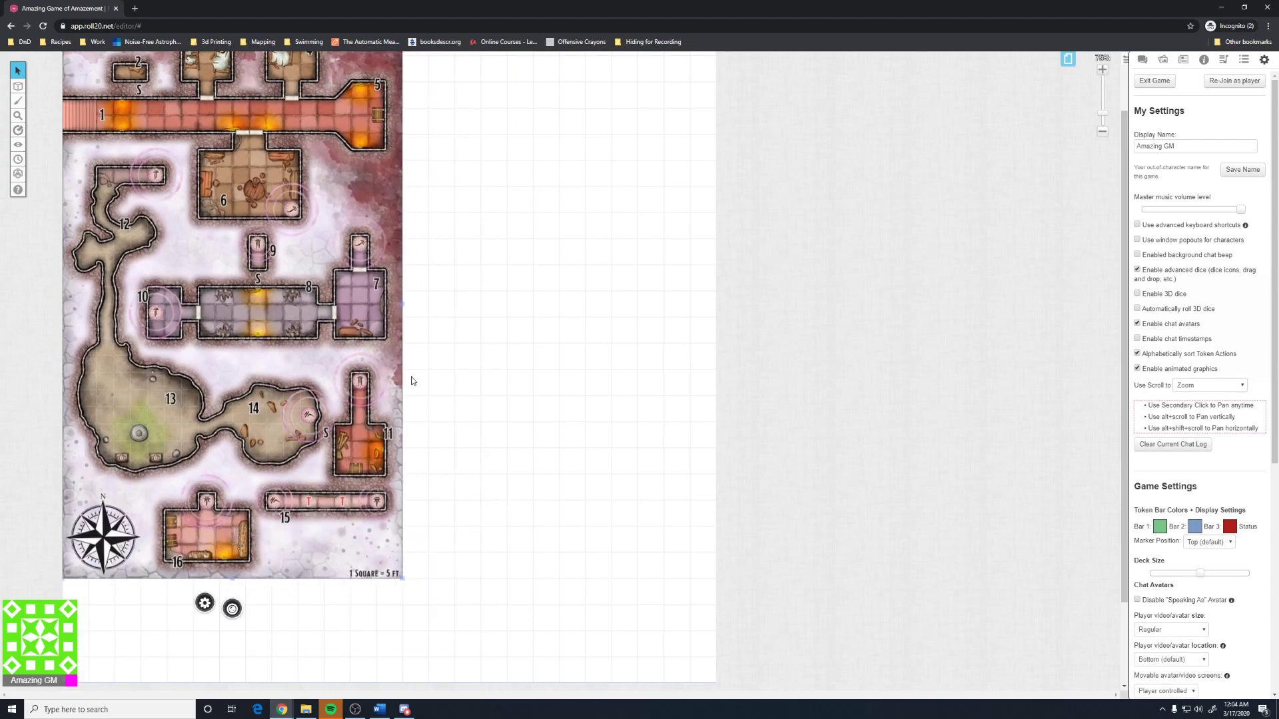
left_click_drag(404, 305, 376, 304)
left_click_drag(377, 580, 477, 660)
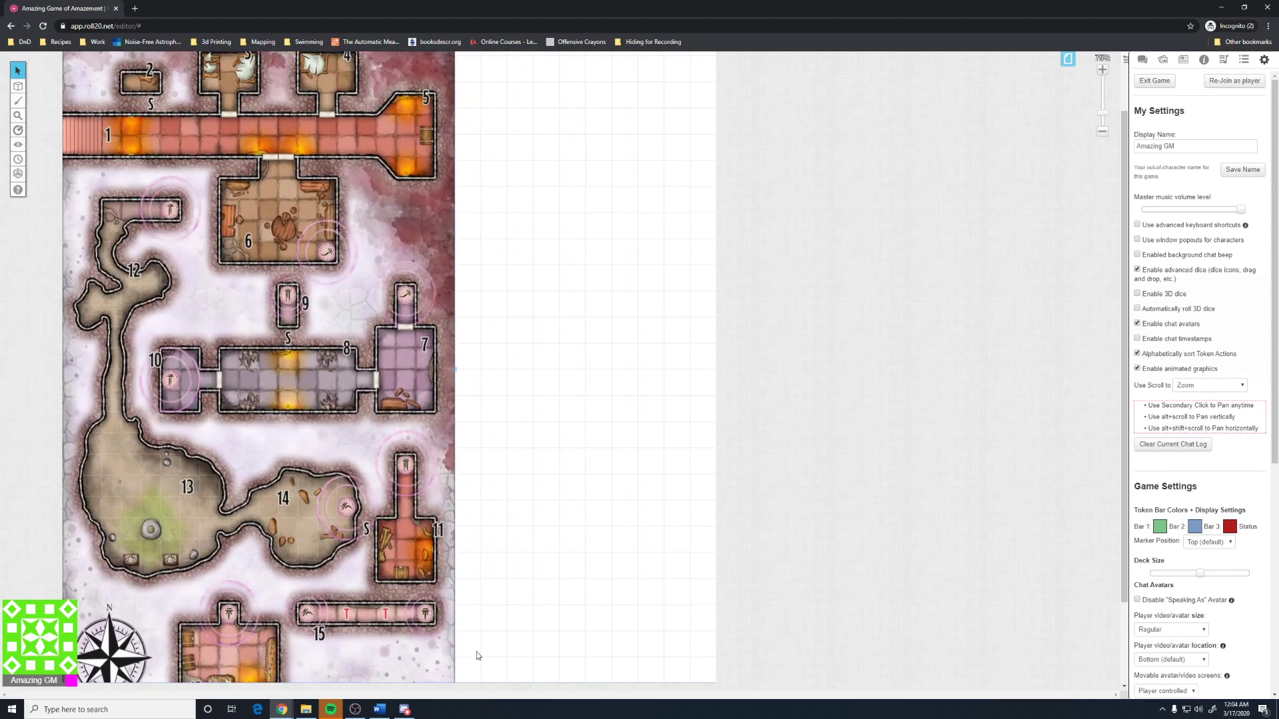
scroll(477, 599, "down", 3)
scroll(437, 519, "up", 1)
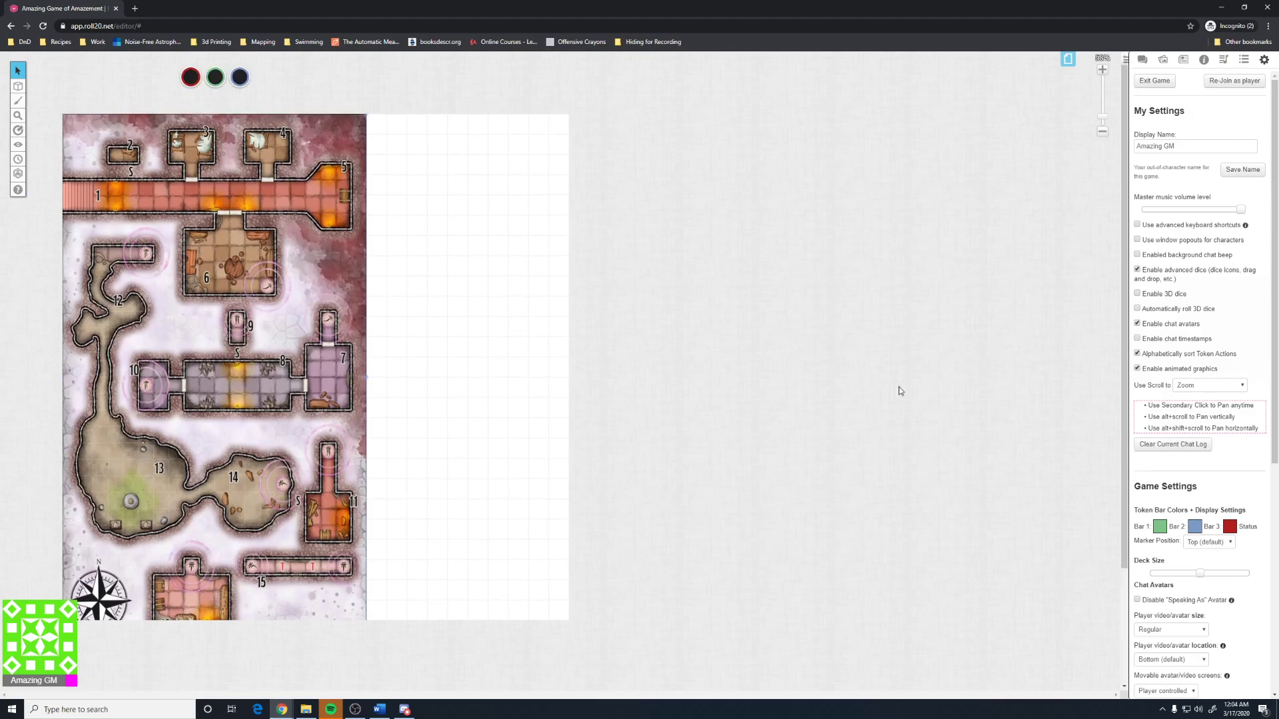
- Increase the height of the Start page in its page settings and apply the change
scroll(535, 427, "down", 1)
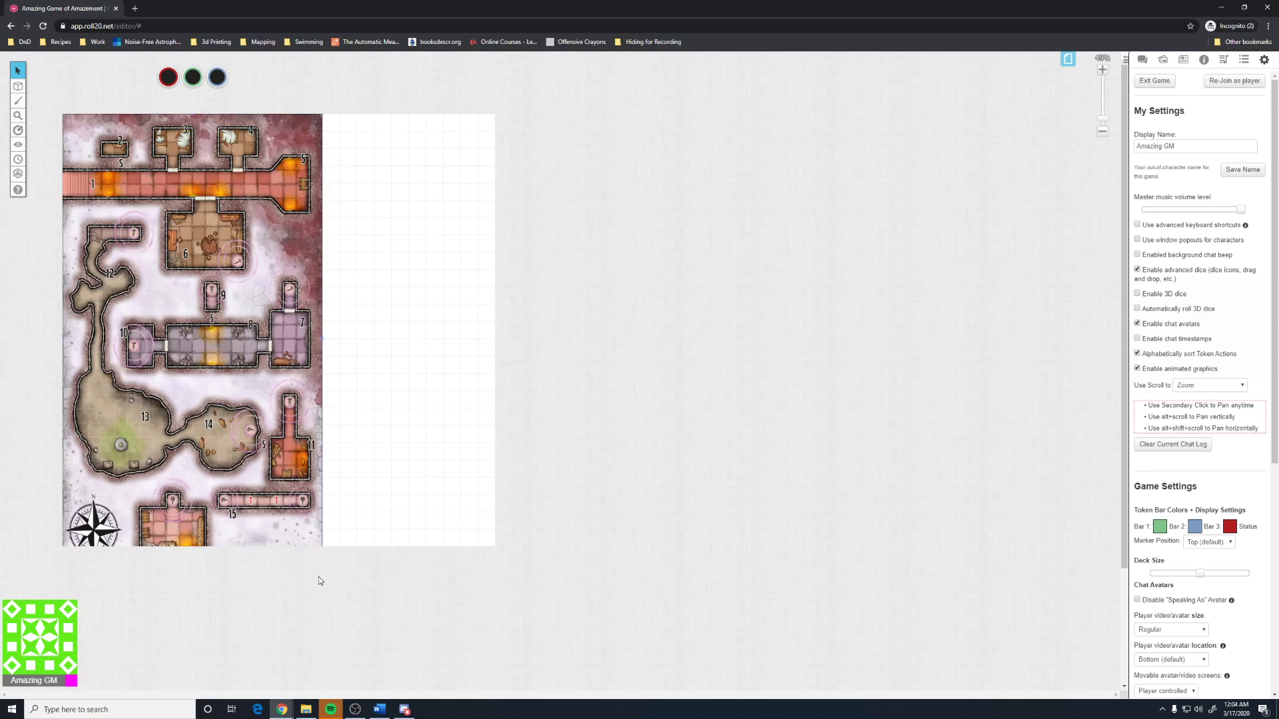
left_click(1068, 61)
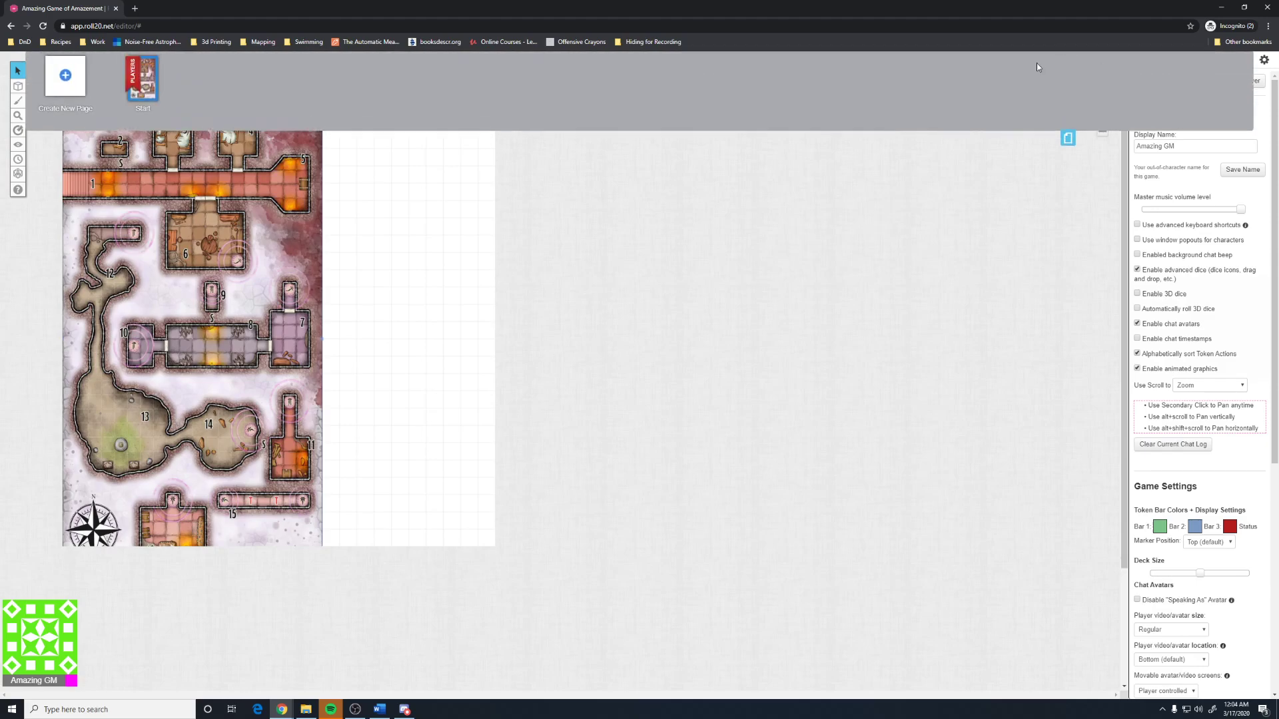
left_click(112, 63)
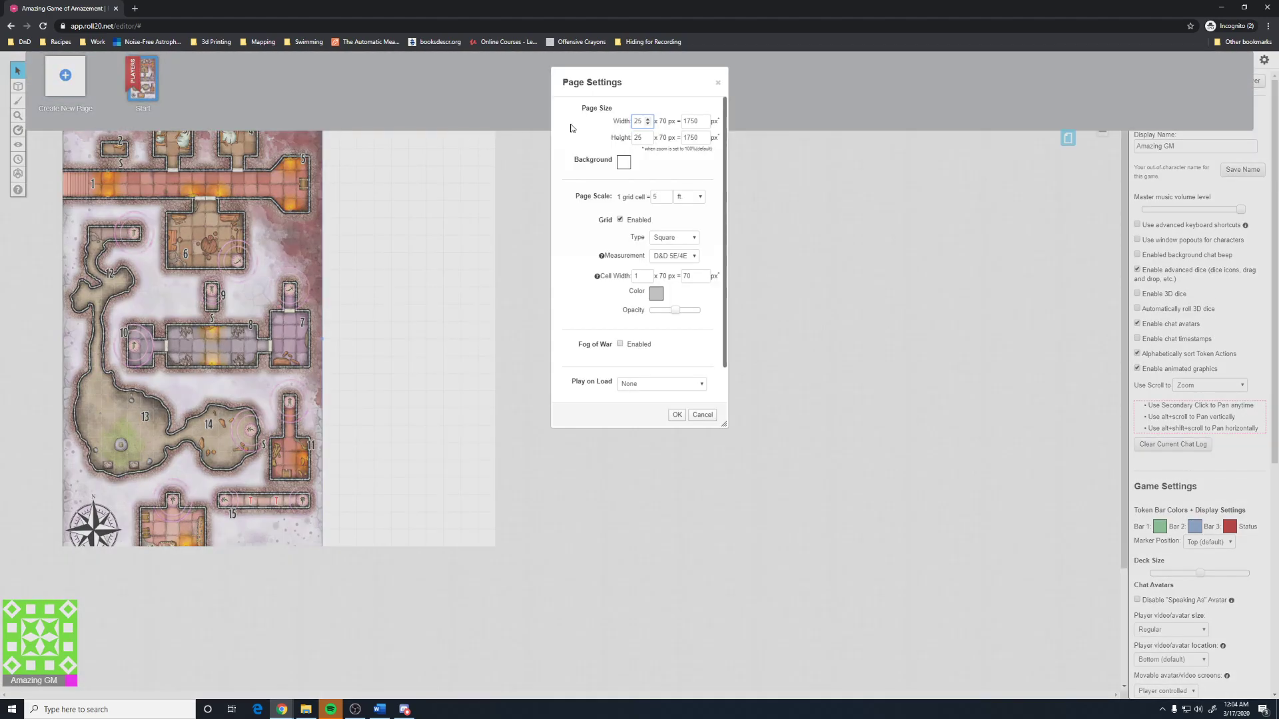
left_click(648, 135)
left_click(648, 136)
left_click(648, 135)
left_click(648, 136)
left_click(648, 136)
left_click(649, 136)
left_click(677, 414)
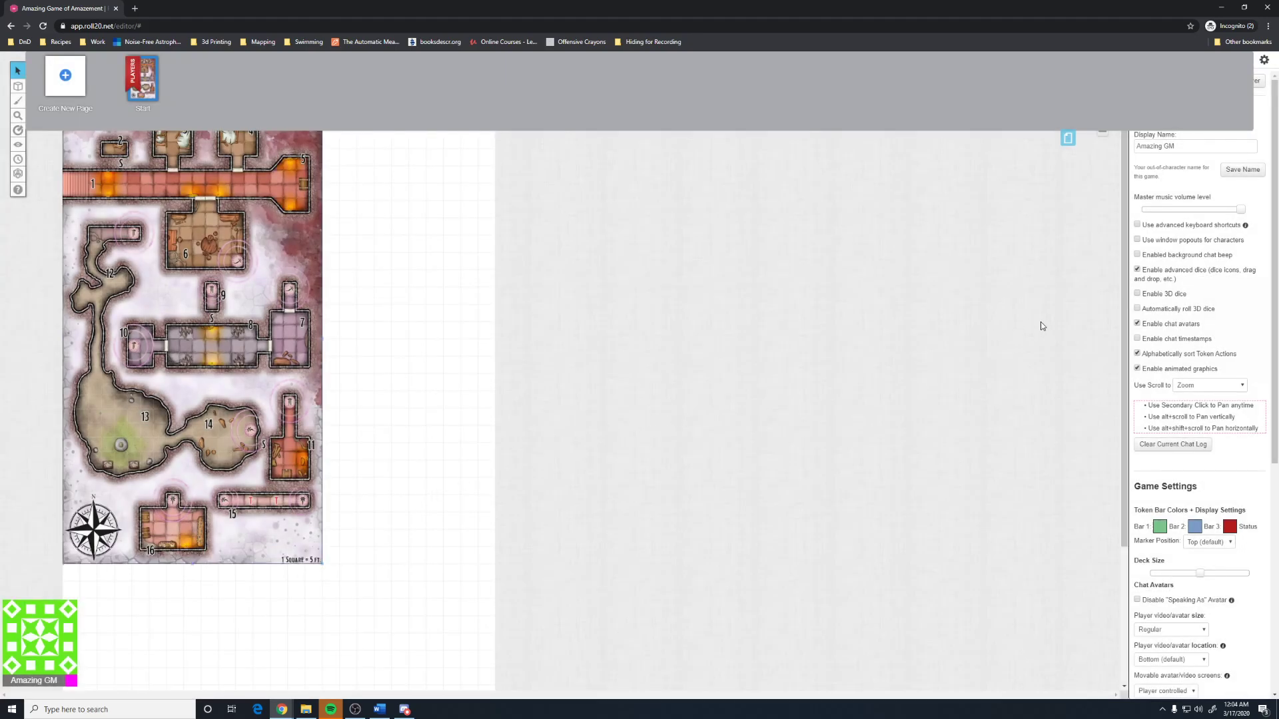
- Enlarge the dungeon map from its lower corner until it reaches the lower edge of the extended page
scroll(1121, 324, "down", 4)
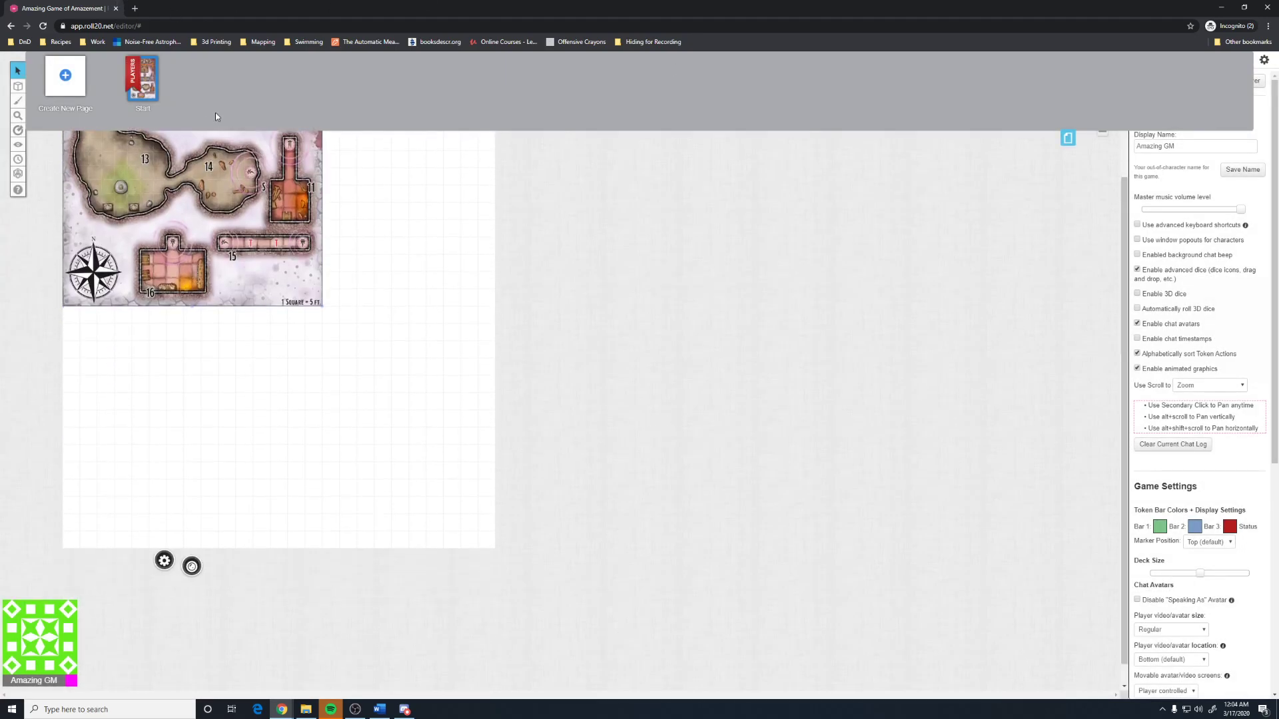
left_click(1068, 137)
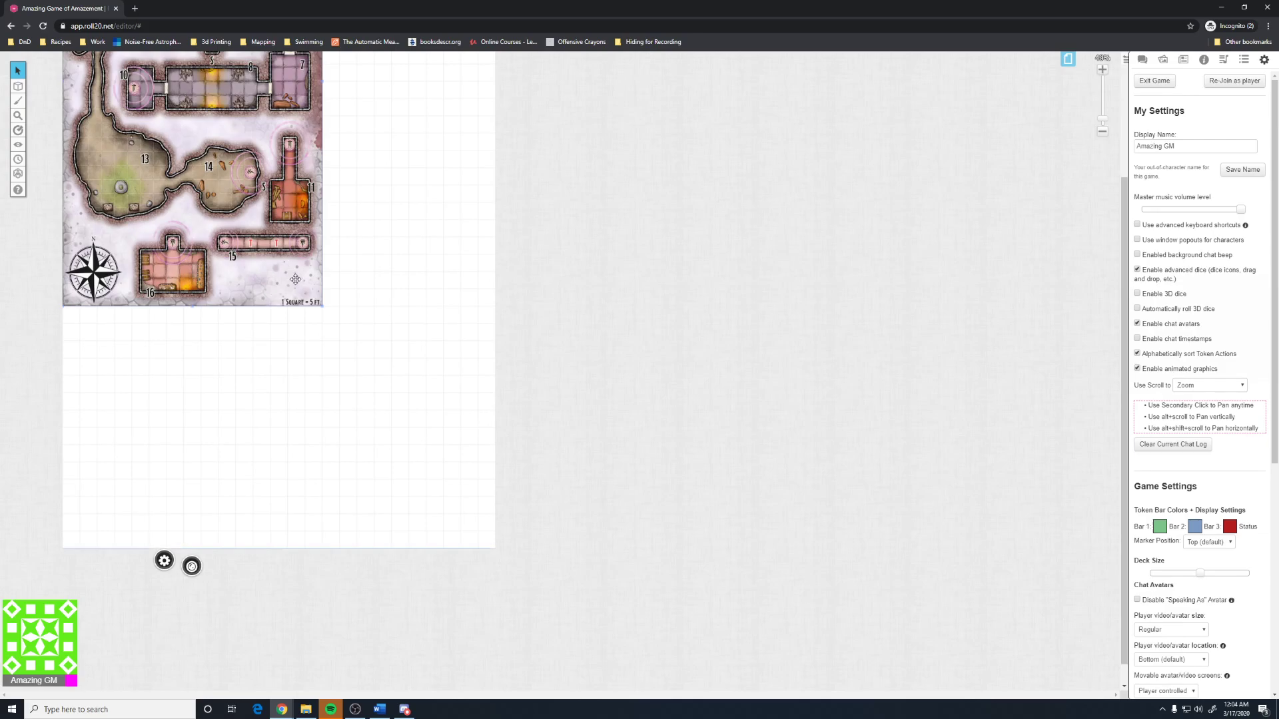
left_click_drag(323, 305, 460, 548)
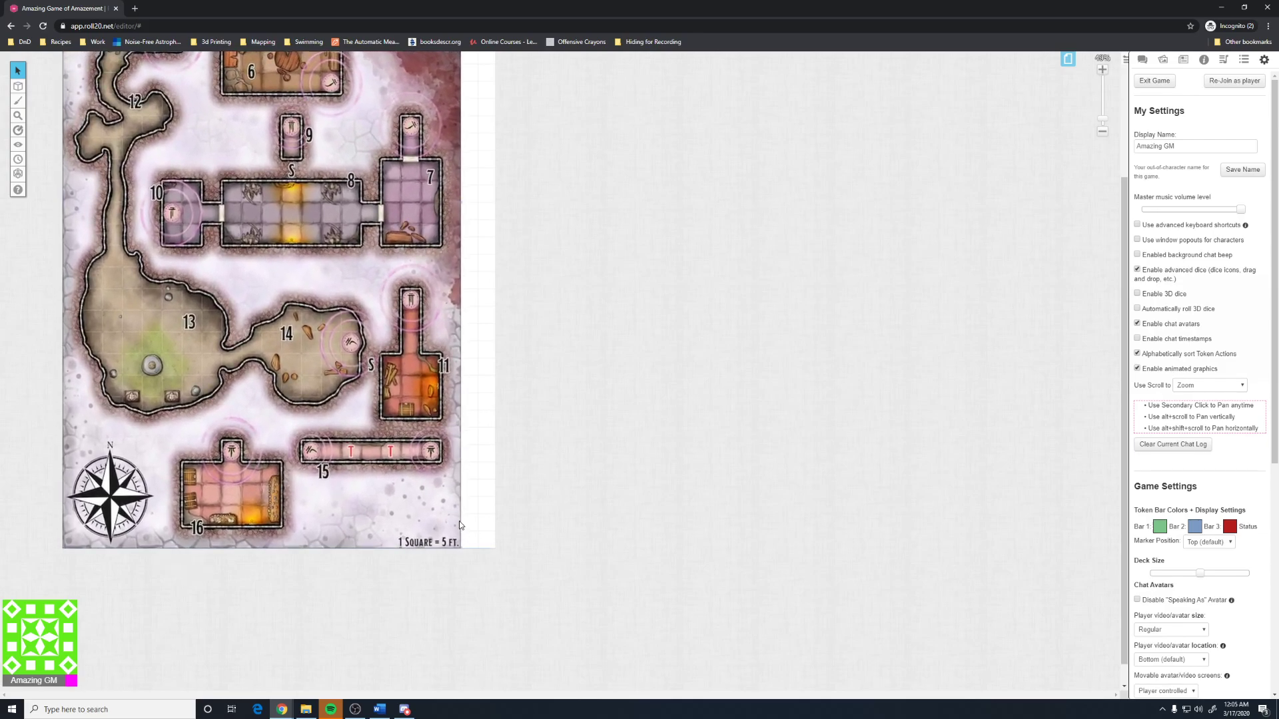
- Measure passage squares near areas 12 and 10 of the dungeon map with the ruler
left_click(18, 130)
left_click_drag(89, 315, 219, 328)
scroll(1125, 386, "up", 2)
left_click_drag(111, 319, 120, 299)
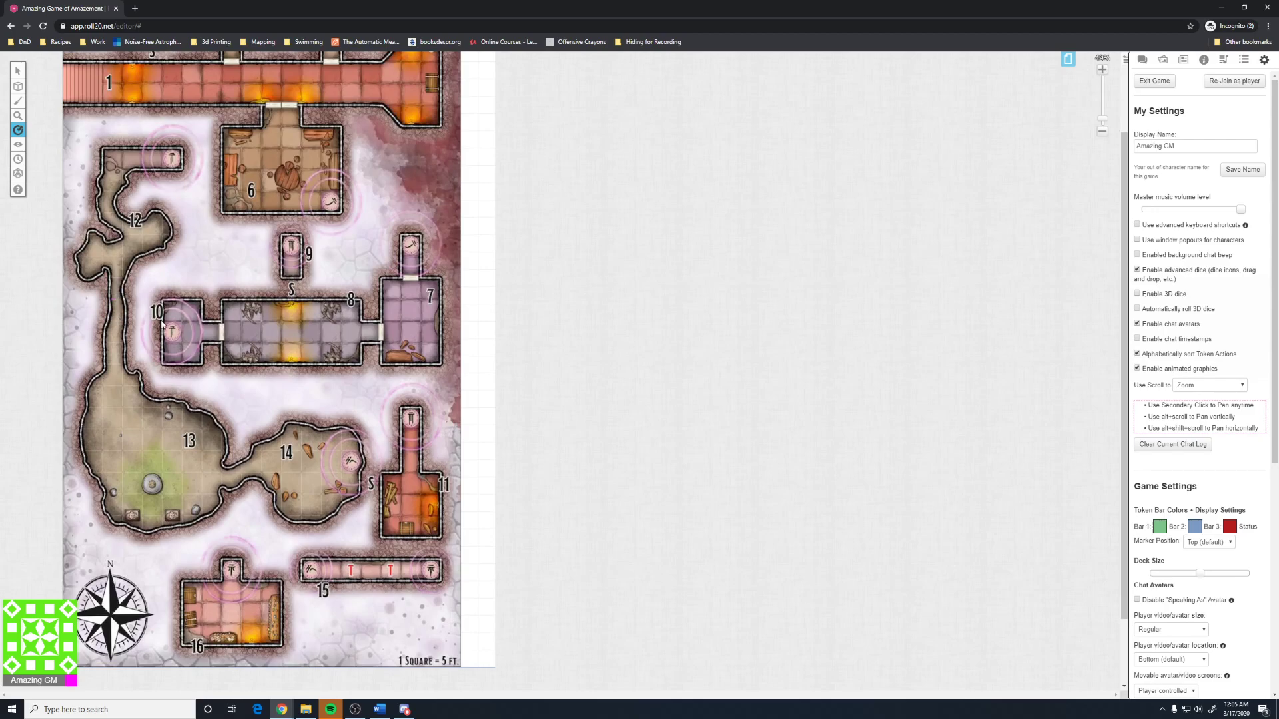
left_click_drag(209, 329, 210, 333)
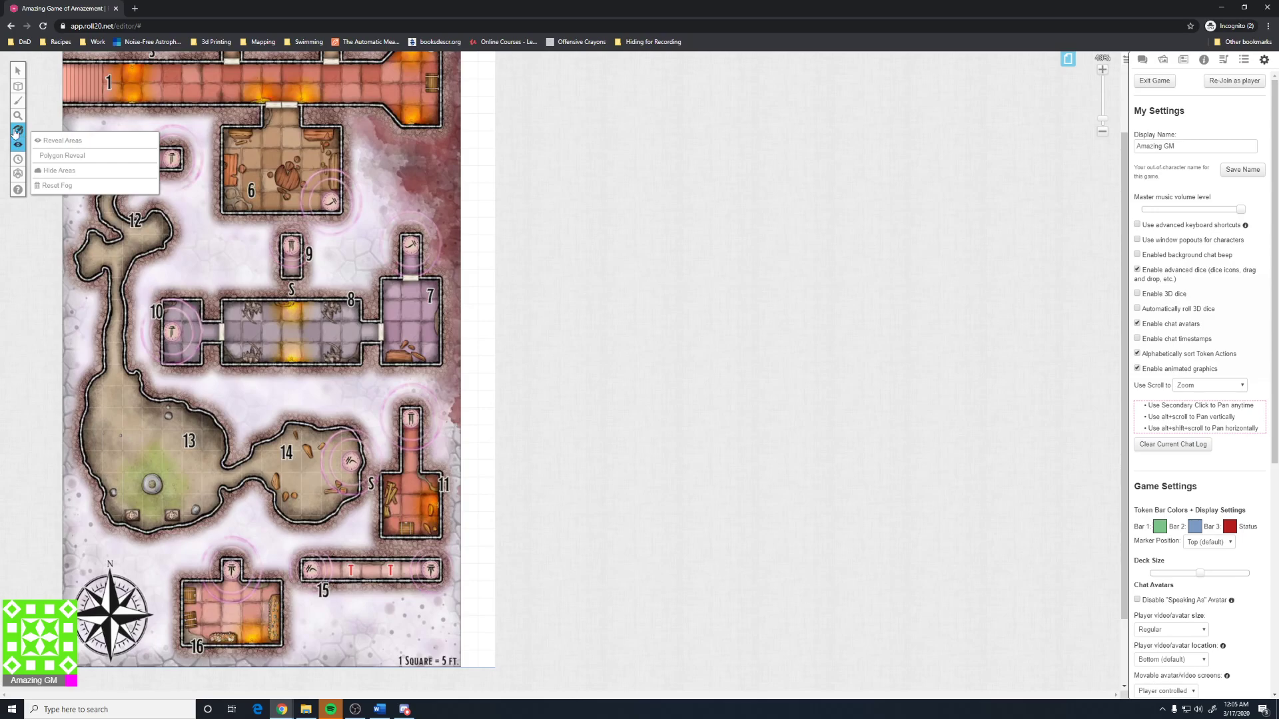
- Place the NPC 1 token from the journal onto the dungeon map and move it beside area 9
left_click(1183, 59)
left_click_drag(1160, 139, 270, 361)
mouse_move(20, 71)
left_click(249, 338)
left_click_drag(249, 338, 262, 275)
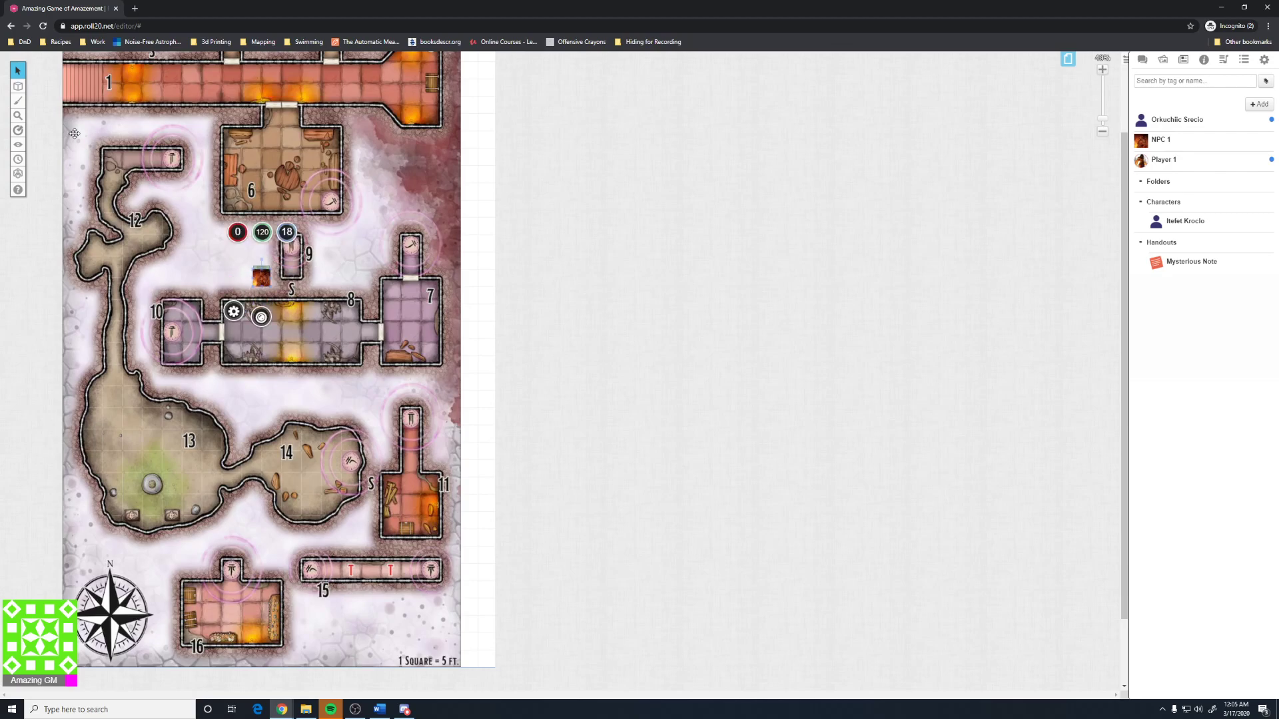
mouse_move(18, 78)
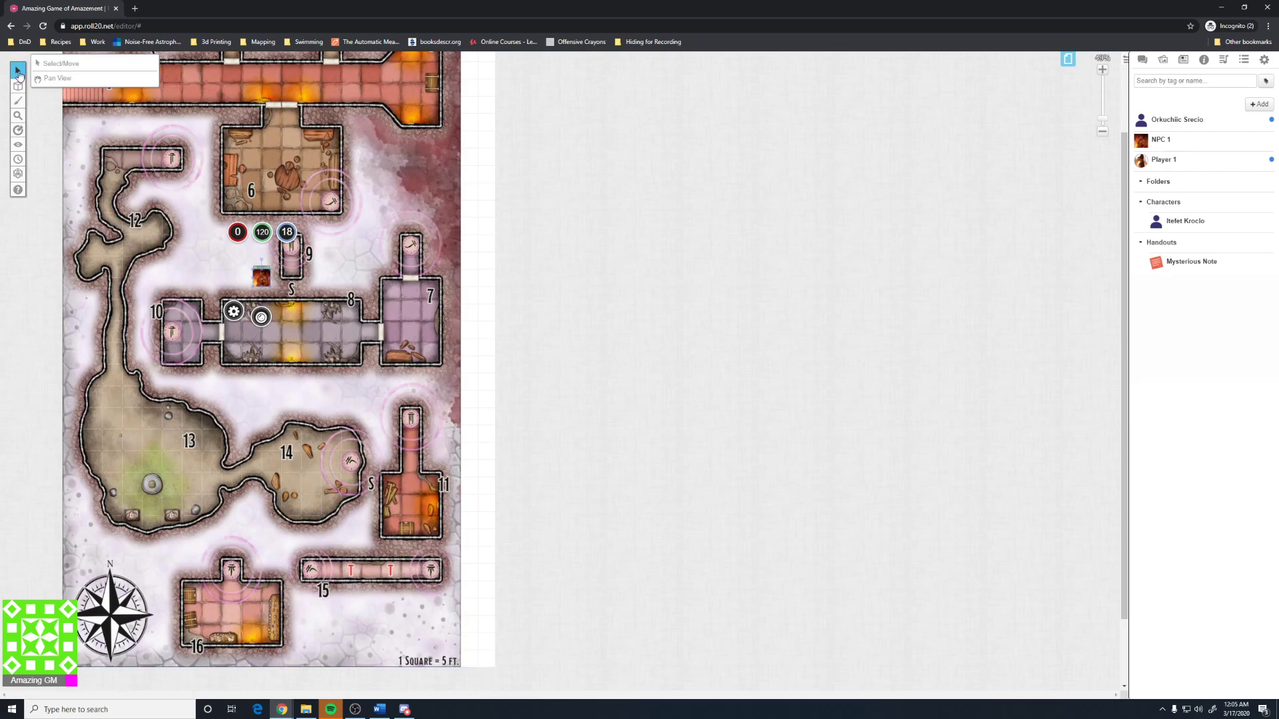
left_click(209, 261)
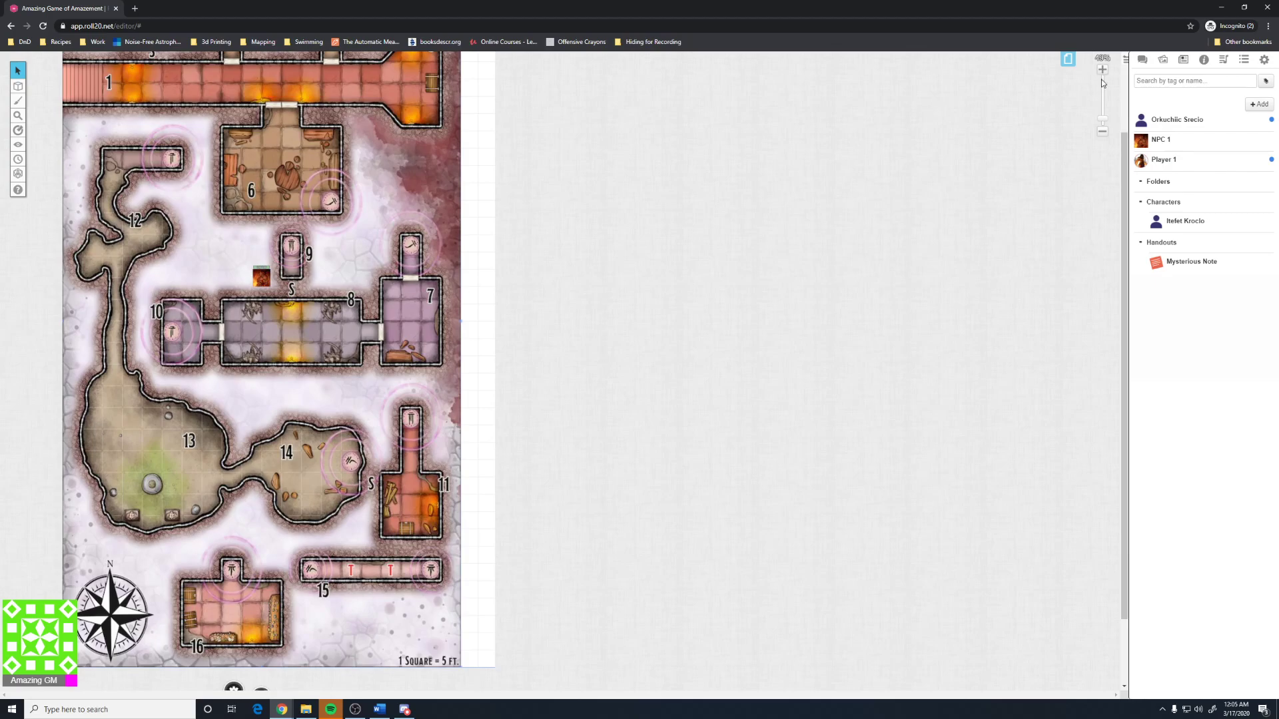
- Set the Start page's size to 30 cells wide and 50 cells high
left_click(1068, 59)
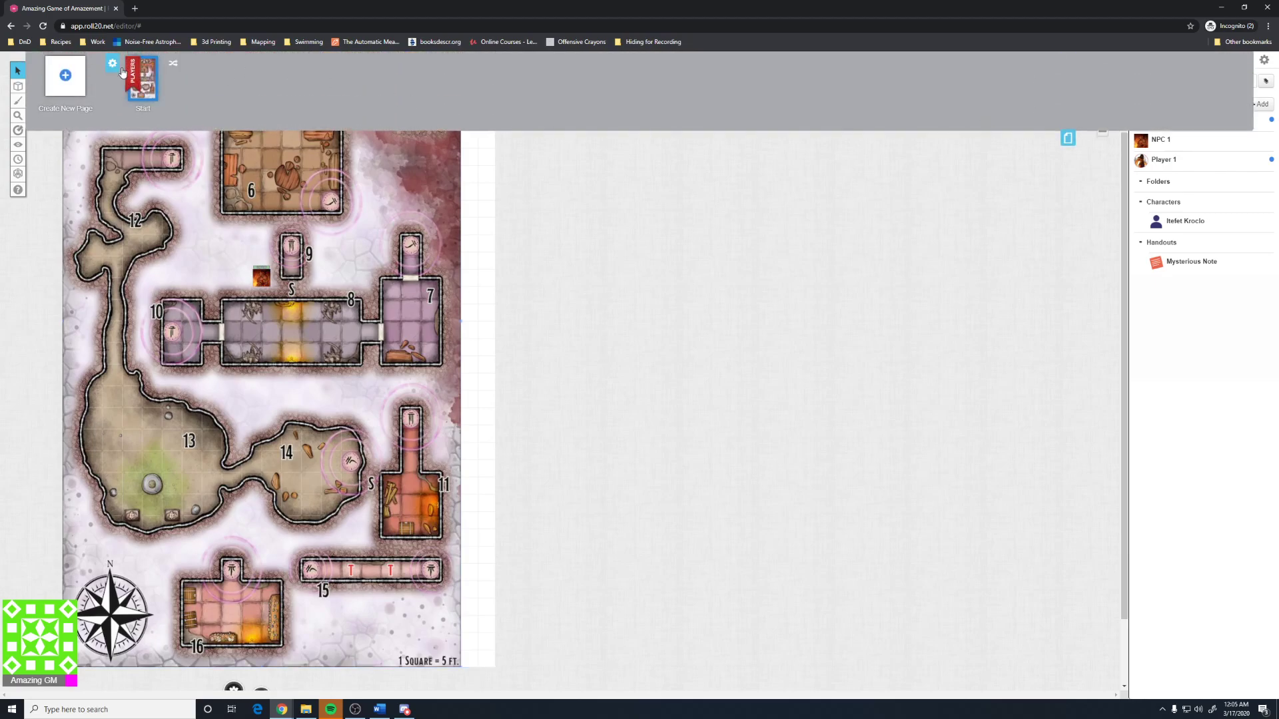
left_click(113, 66)
left_click(648, 136)
left_click(648, 136)
left_click(648, 136)
left_click(648, 136)
left_click(648, 136)
left_click(648, 136)
left_click(648, 136)
left_click(648, 136)
left_click(648, 136)
left_click(648, 135)
left_click(647, 118)
left_click(647, 118)
left_click(647, 118)
left_click(647, 118)
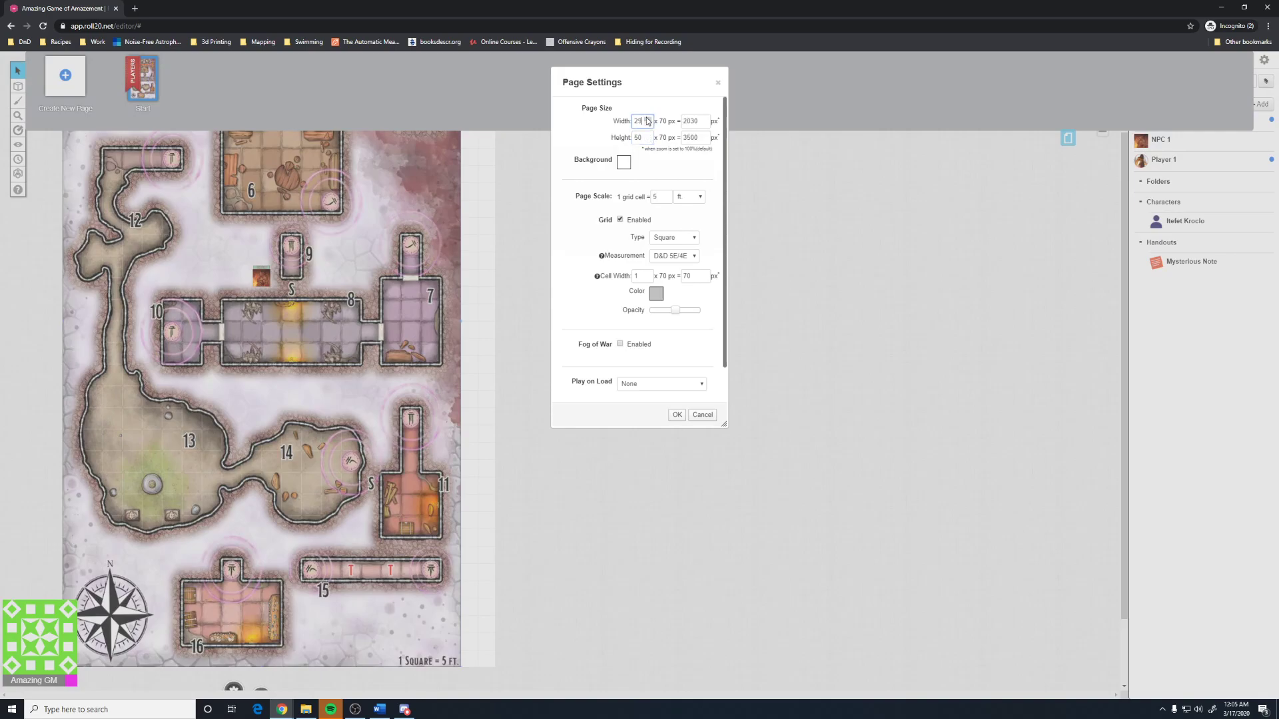
left_click(676, 414)
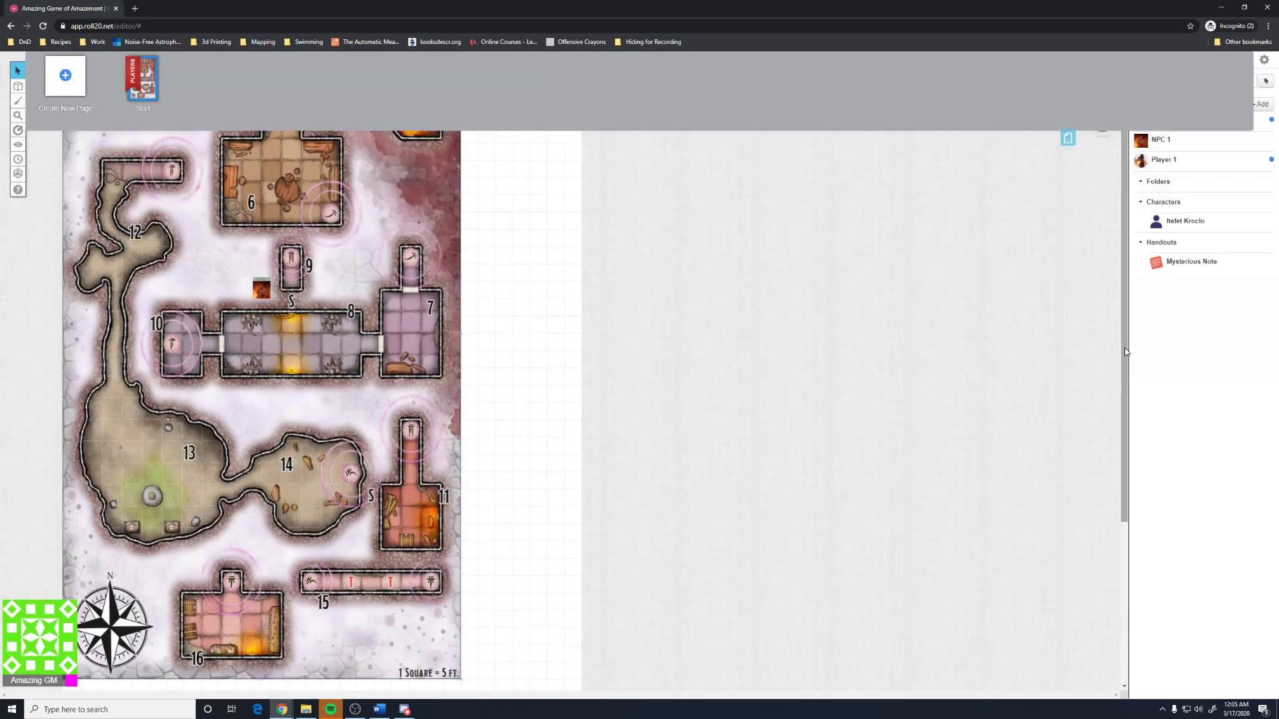
- Scale the dungeon map up again so that it extends to the lower edge of the 50-cell-high page
left_click_drag(1124, 366, 1140, 489)
scroll(505, 337, "down", 1)
left_click_drag(463, 377, 565, 550)
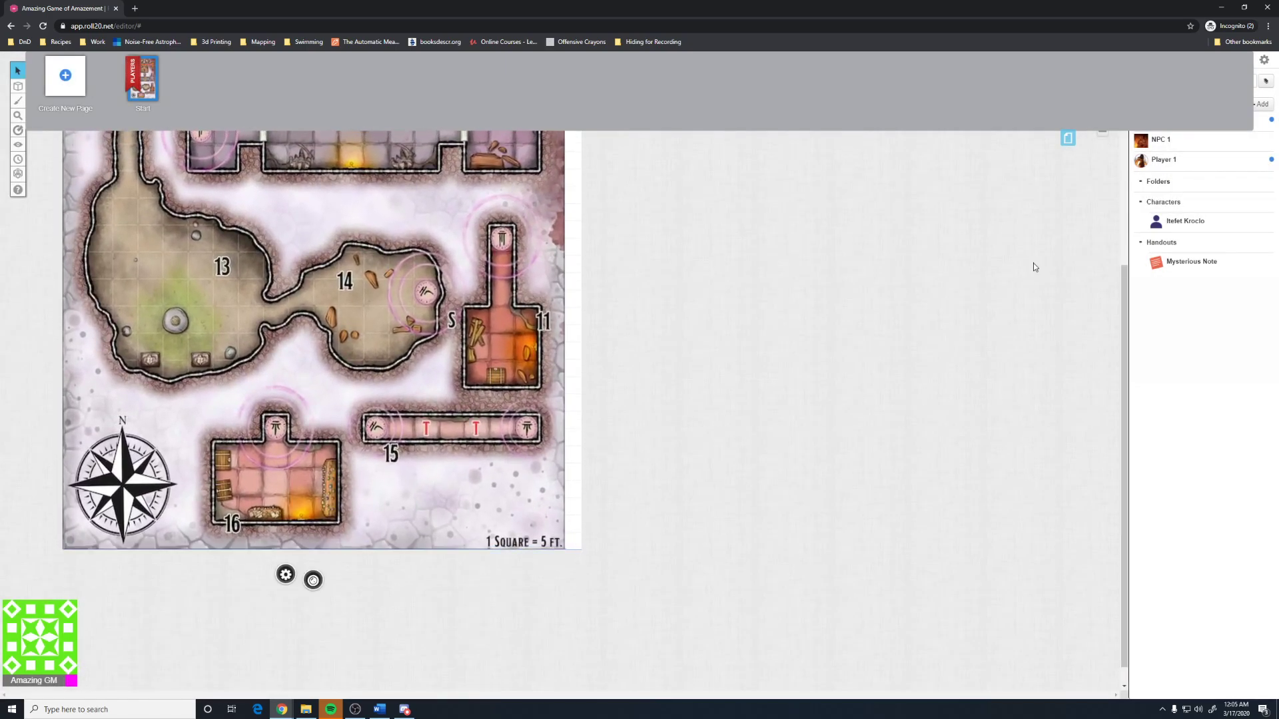
- Reduce the page width to 29 cells to remove the blank strip beside the map, and close the page list
mouse_move(115, 68)
left_click(124, 63)
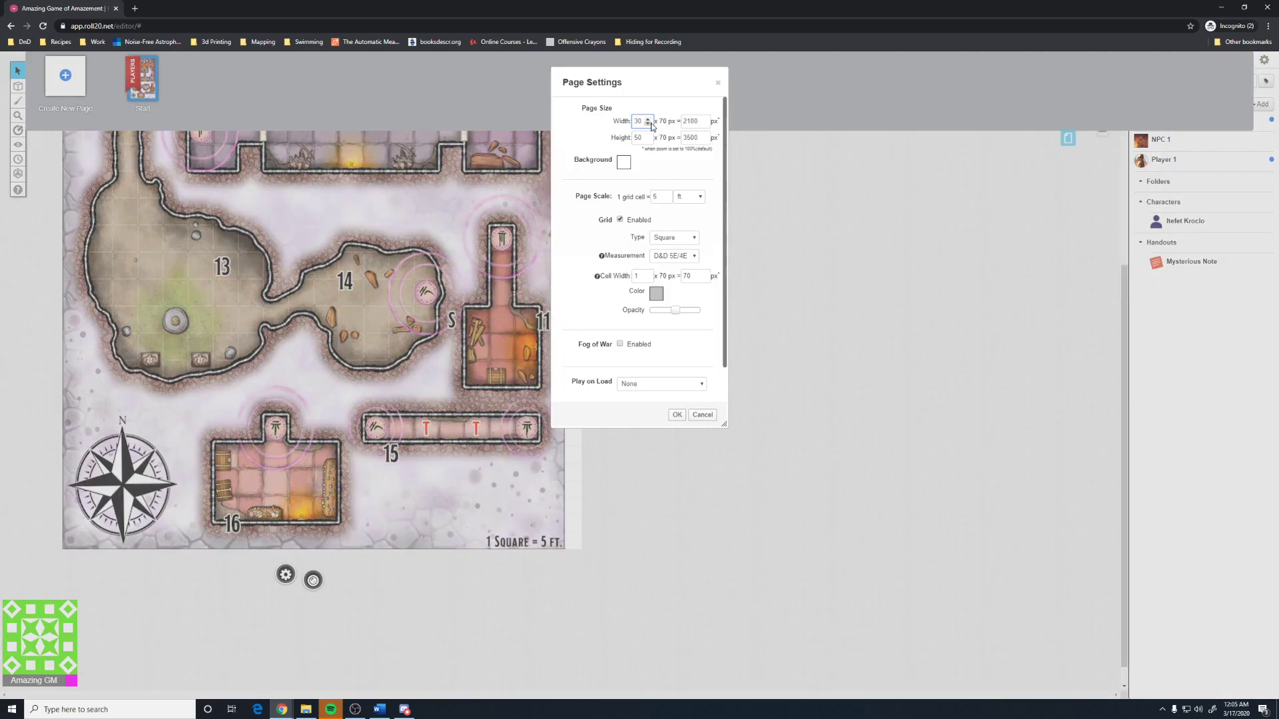
left_click(677, 415)
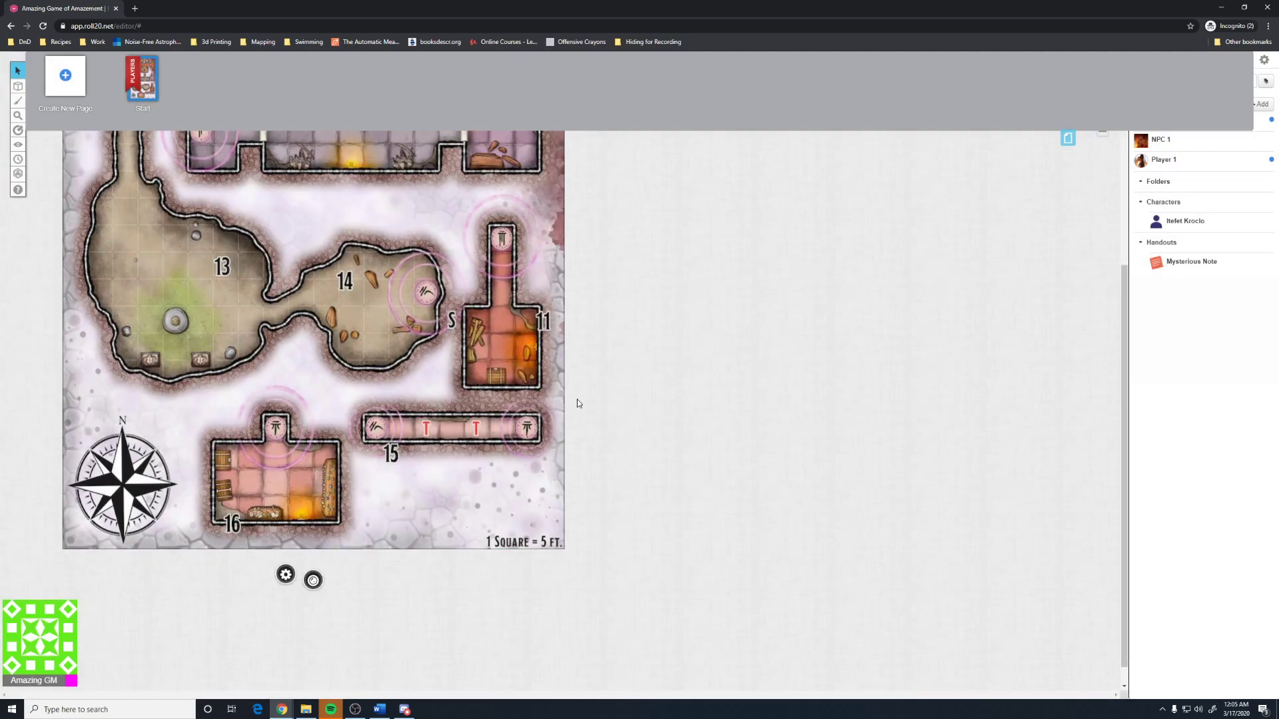
left_click(1066, 138)
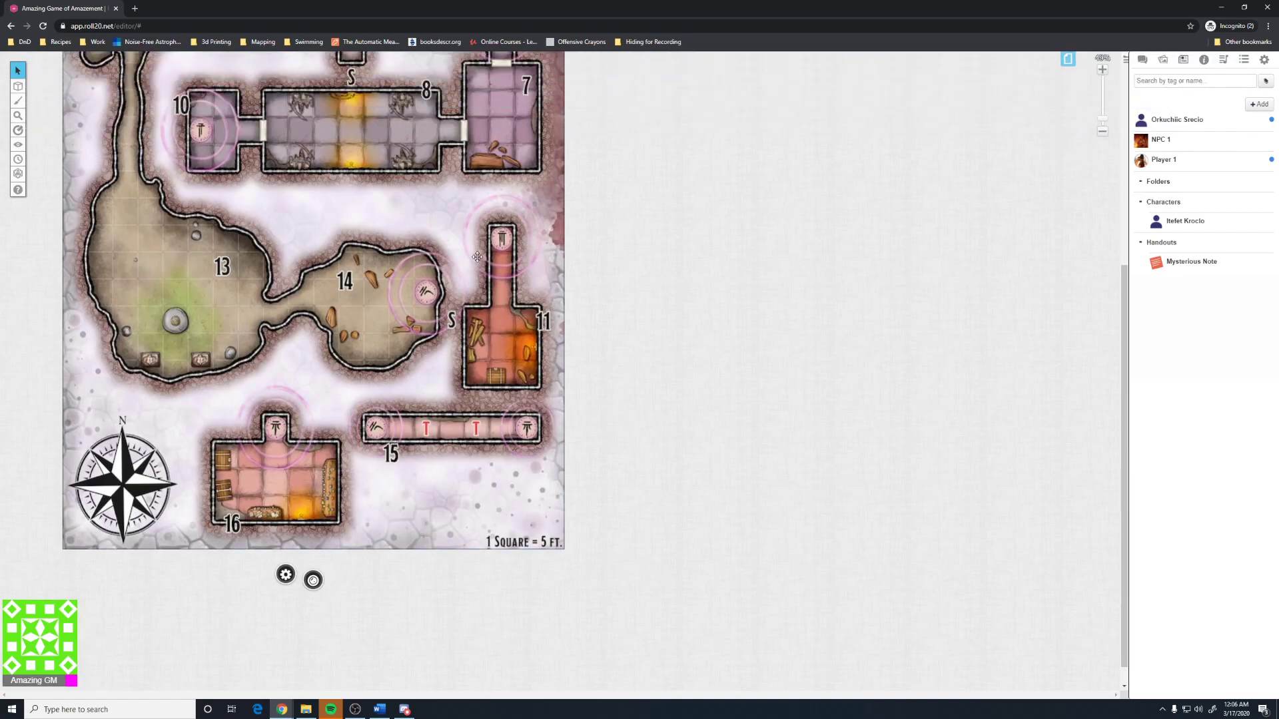
- Change the Use Scroll to setting to Pan and try scrolling over the dungeon map
scroll(443, 270, "up", 1)
scroll(443, 271, "up", 2)
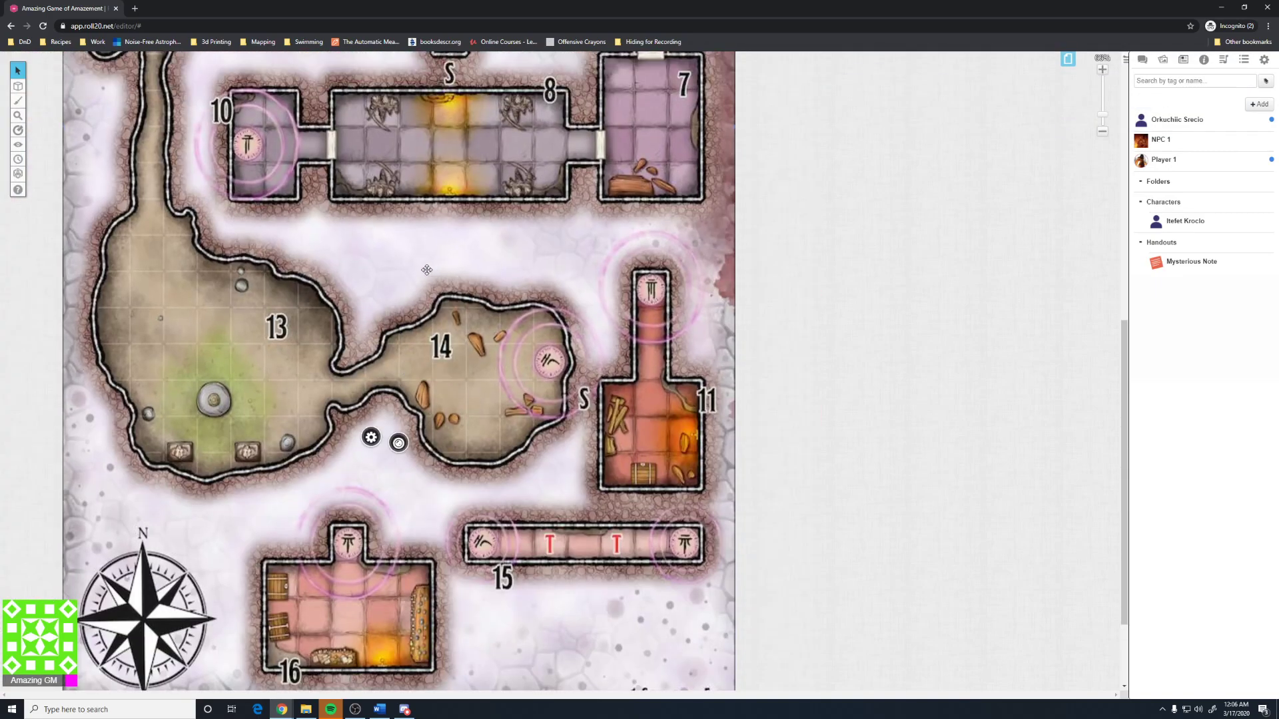
left_click(1263, 59)
left_click(1192, 386)
left_click(1194, 403)
scroll(1176, 362, "down", 5)
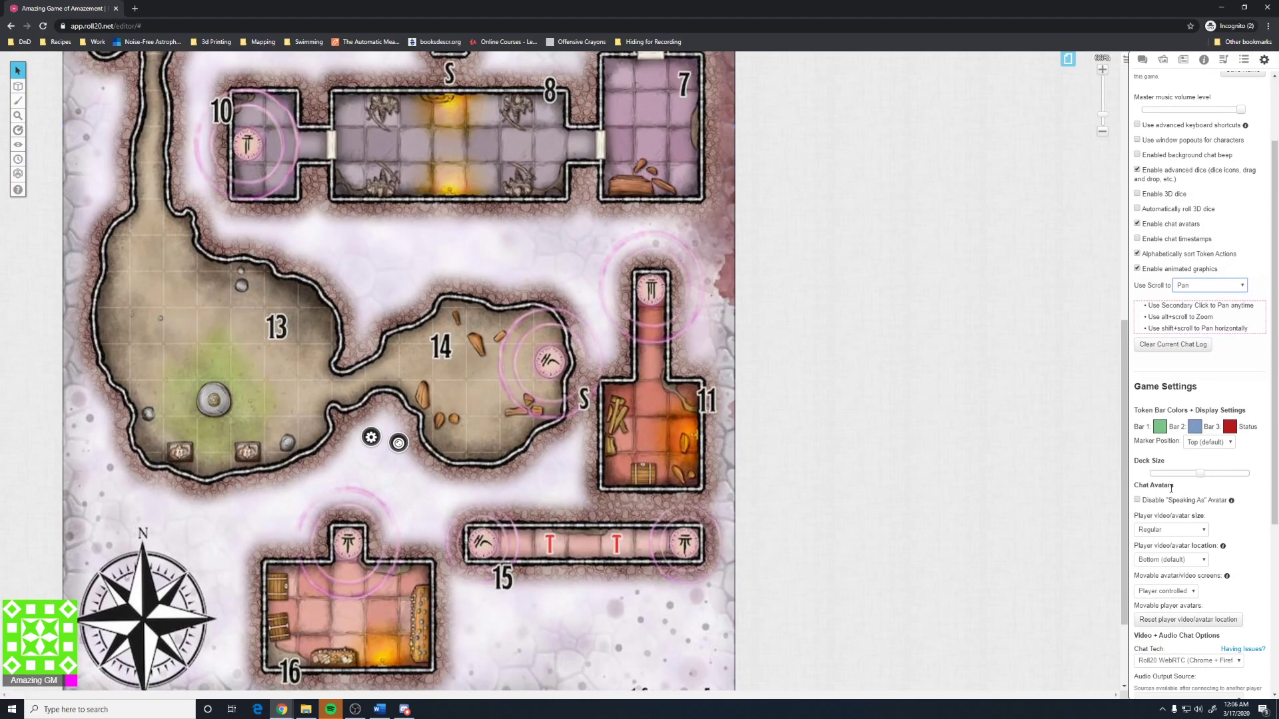
scroll(1181, 126, "up", 3)
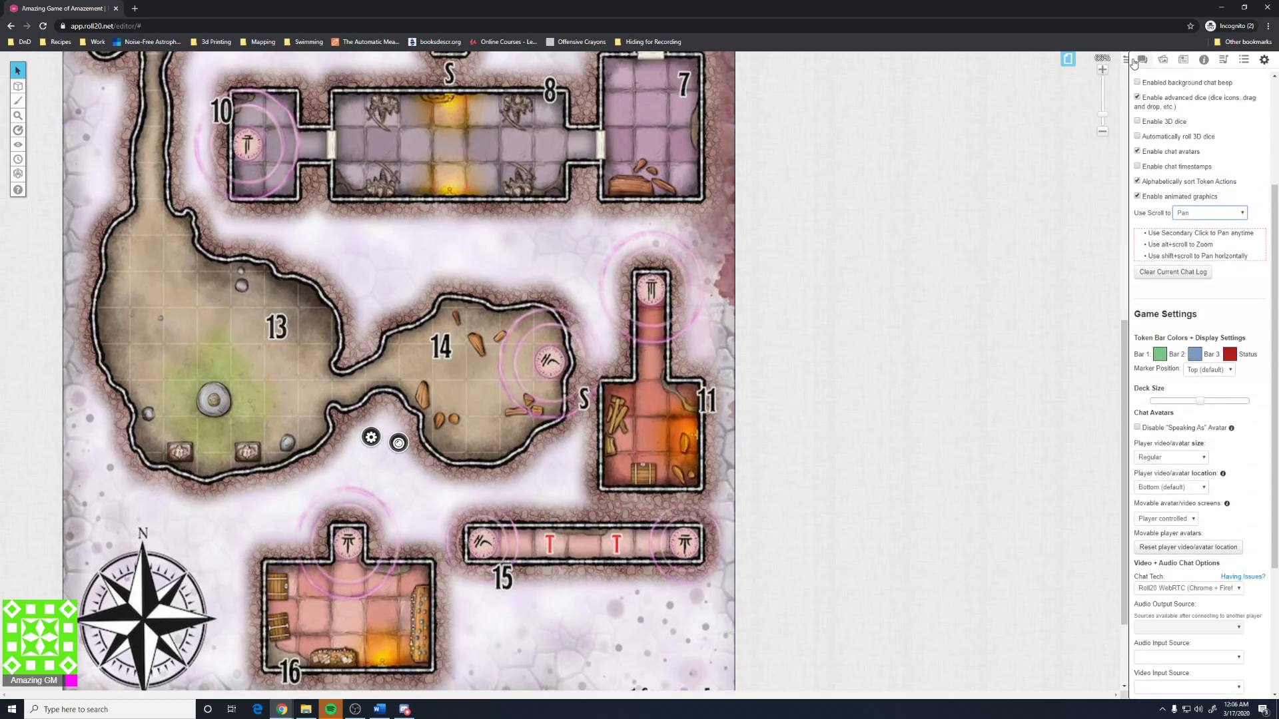
scroll(633, 282, "down", 3)
scroll(632, 282, "up", 5)
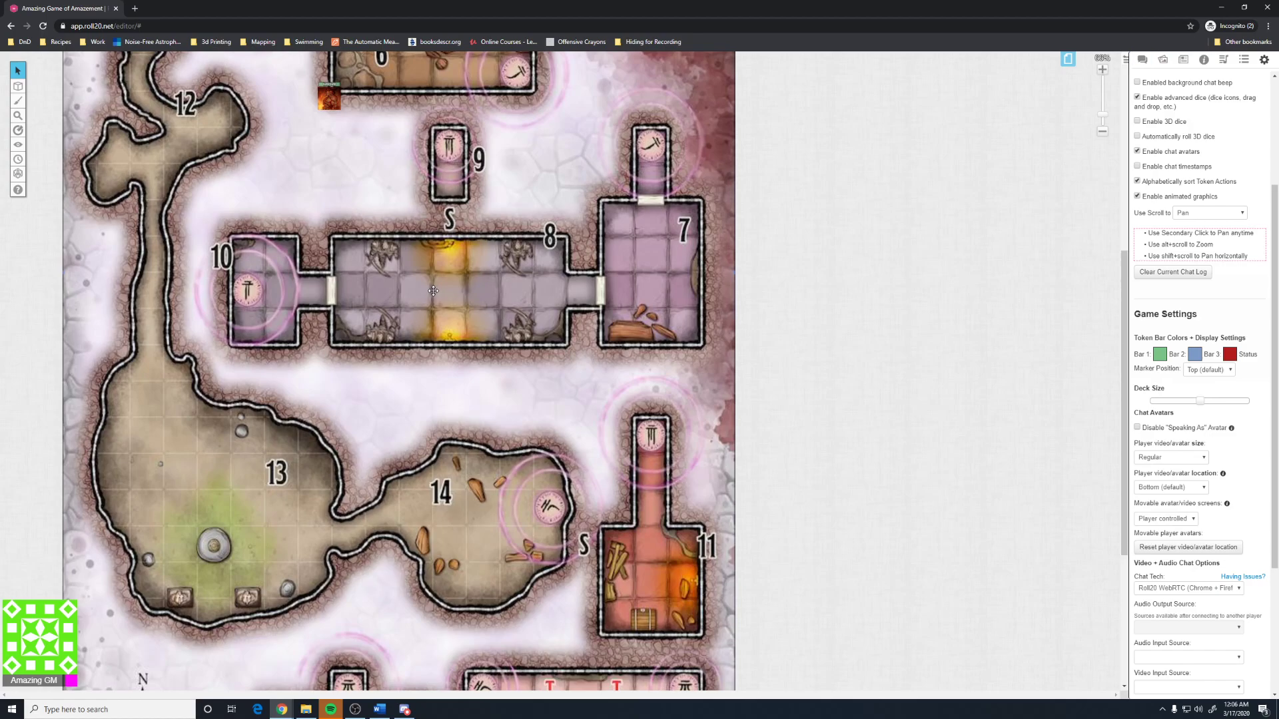
right_click(323, 198)
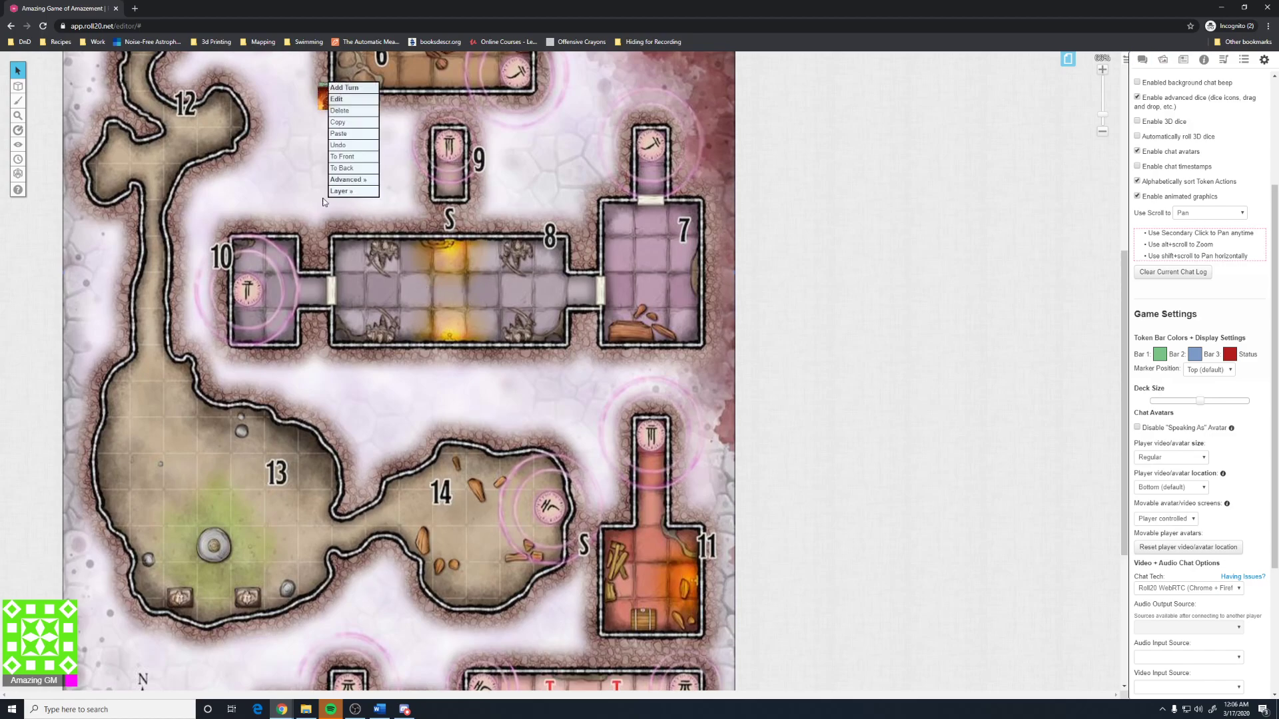
mouse_move(336, 200)
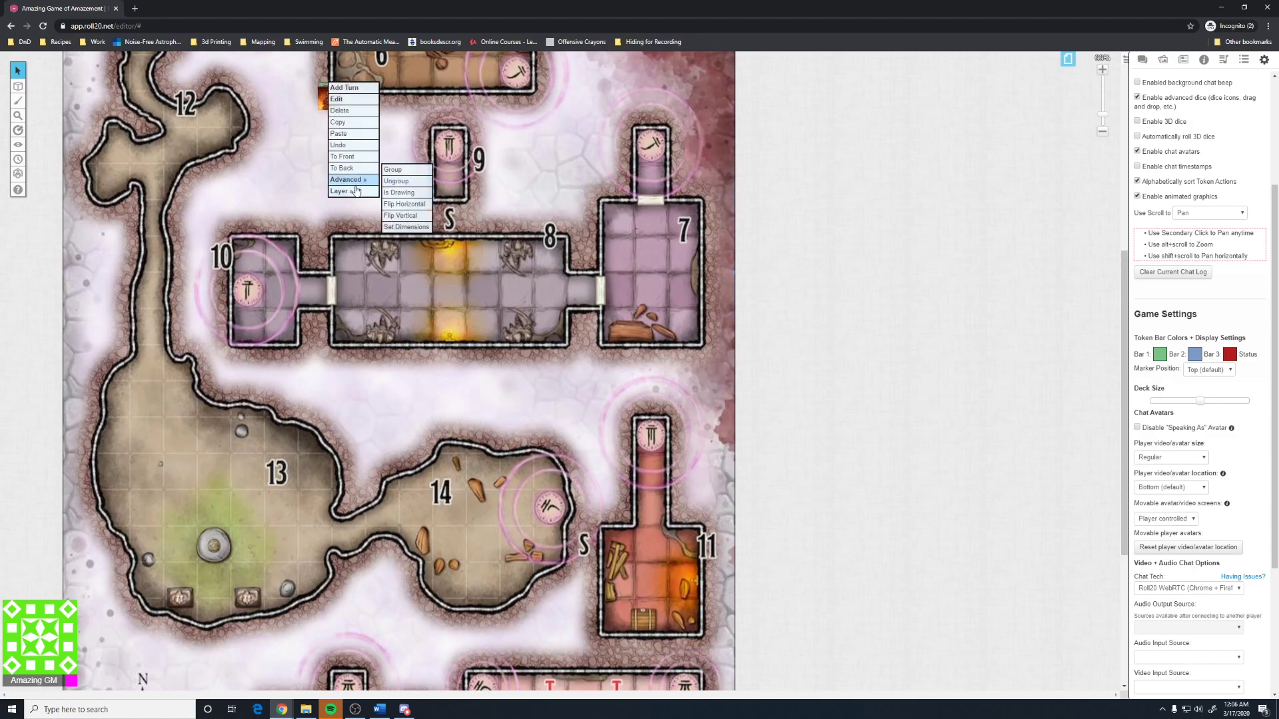
left_click(423, 190)
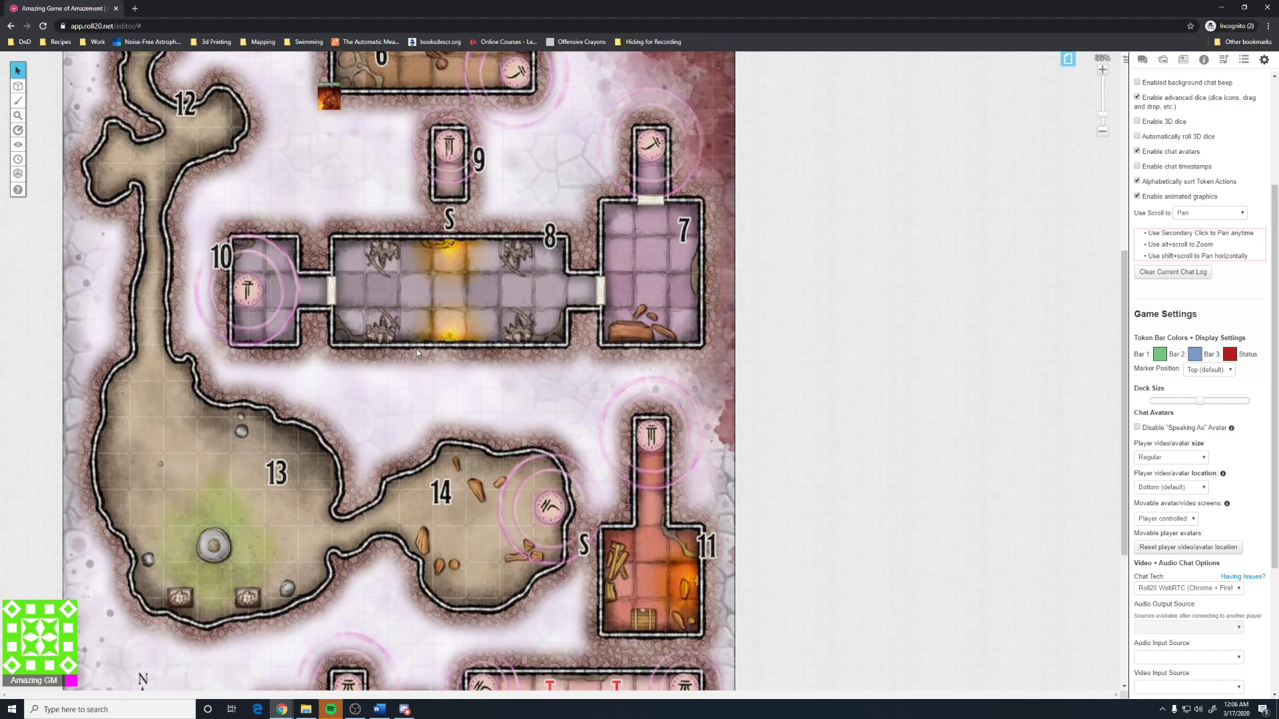
- Set the Start page's grid colour to black and its opacity to the maximum
left_click(1067, 60)
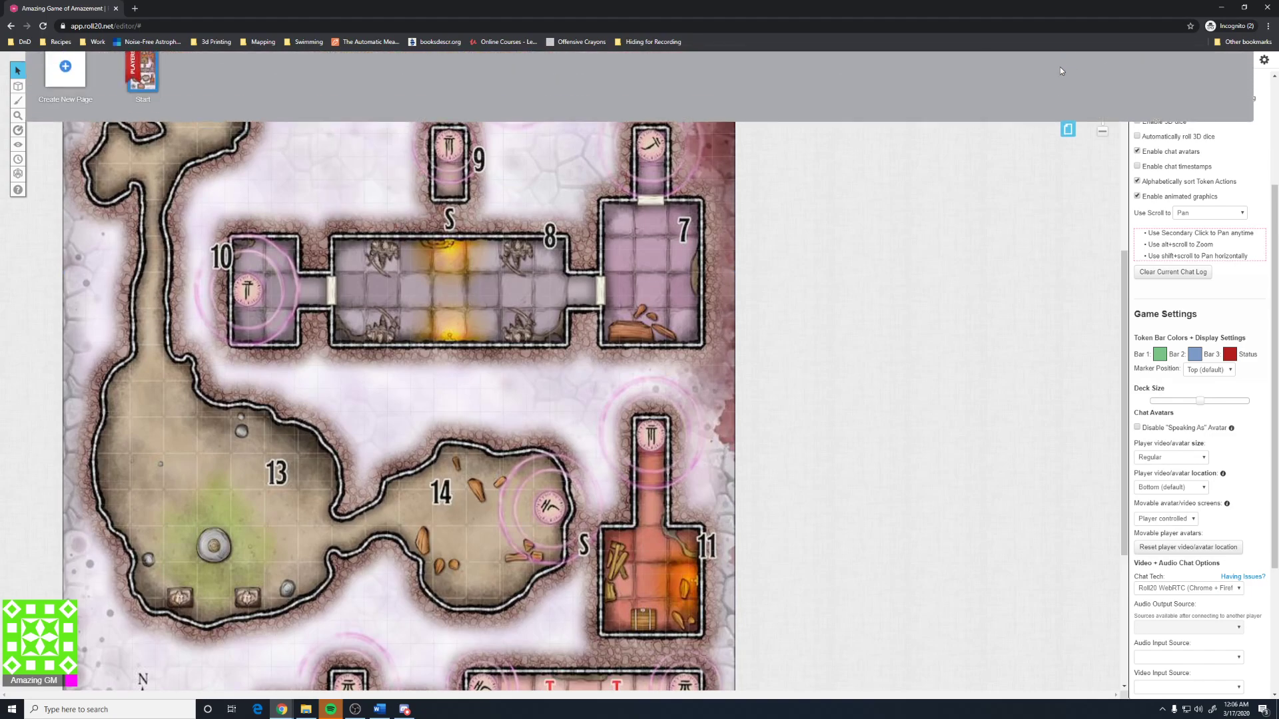
left_click(113, 64)
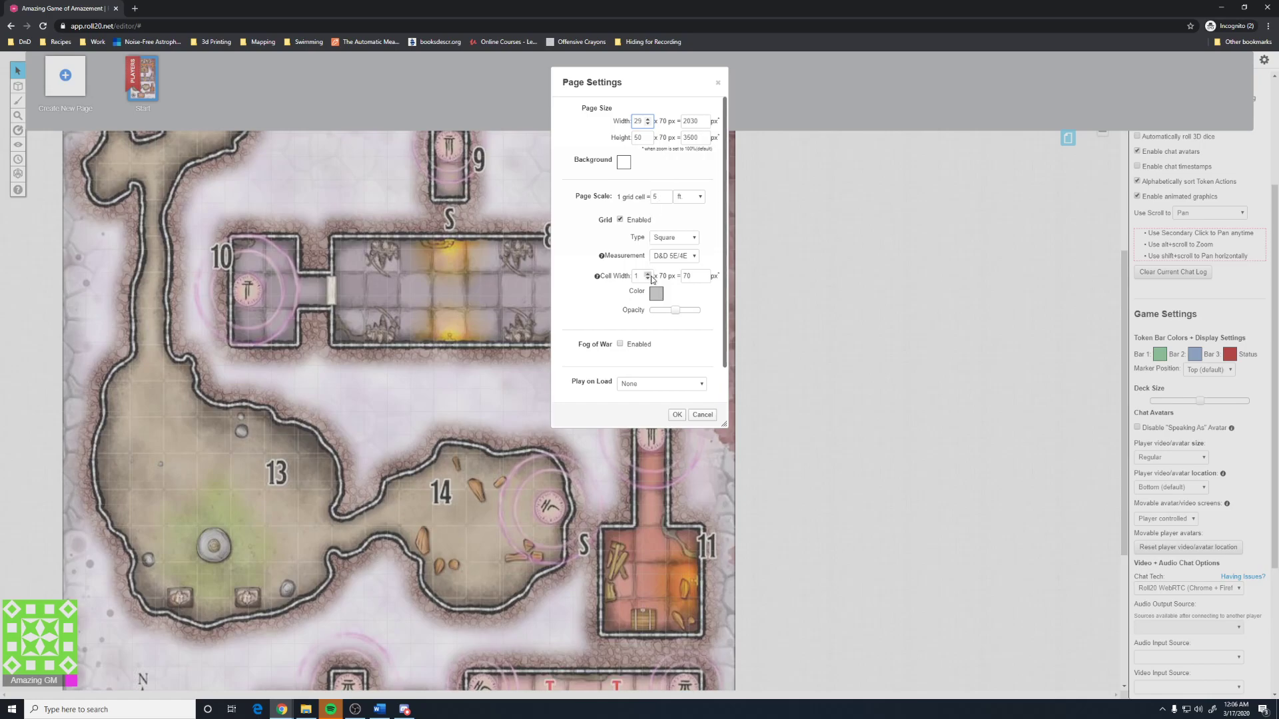
left_click(650, 297)
left_click(615, 307)
left_click_drag(674, 311, 702, 313)
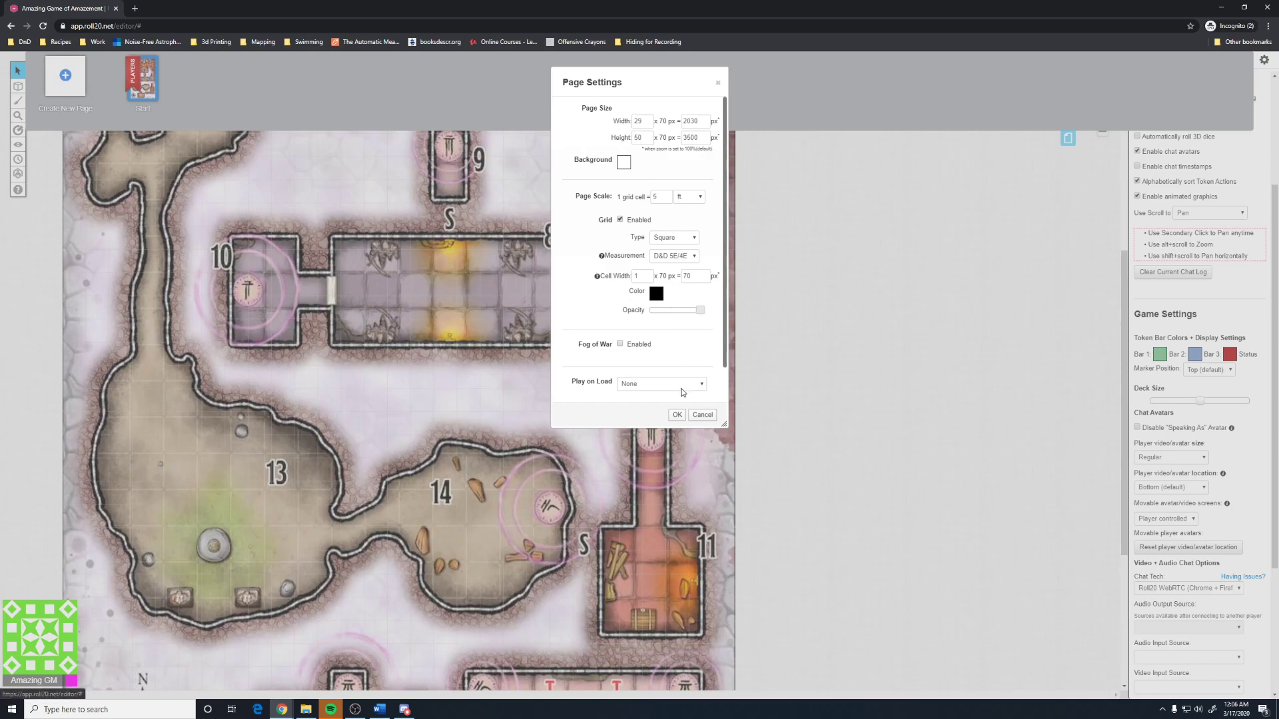
left_click(675, 415)
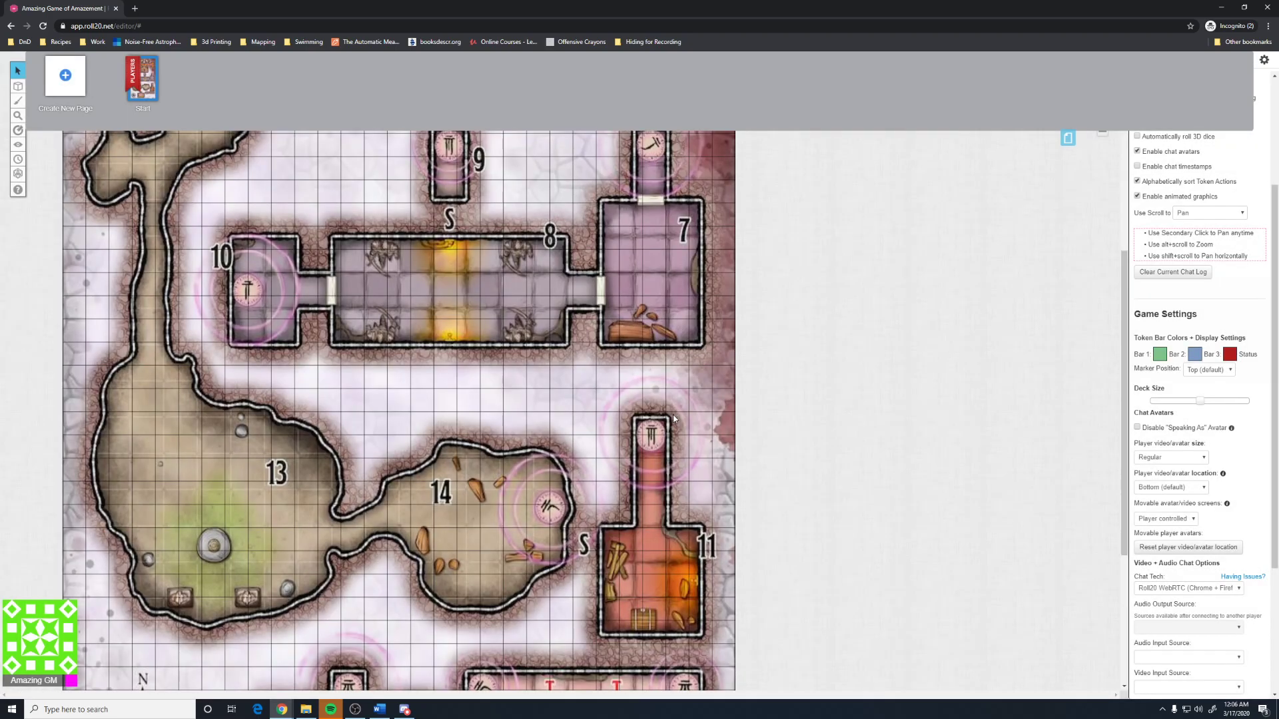
- Lower the page's grid opacity to the minimum and apply it
mouse_move(142, 89)
left_click(113, 68)
left_click_drag(708, 311, 571, 313)
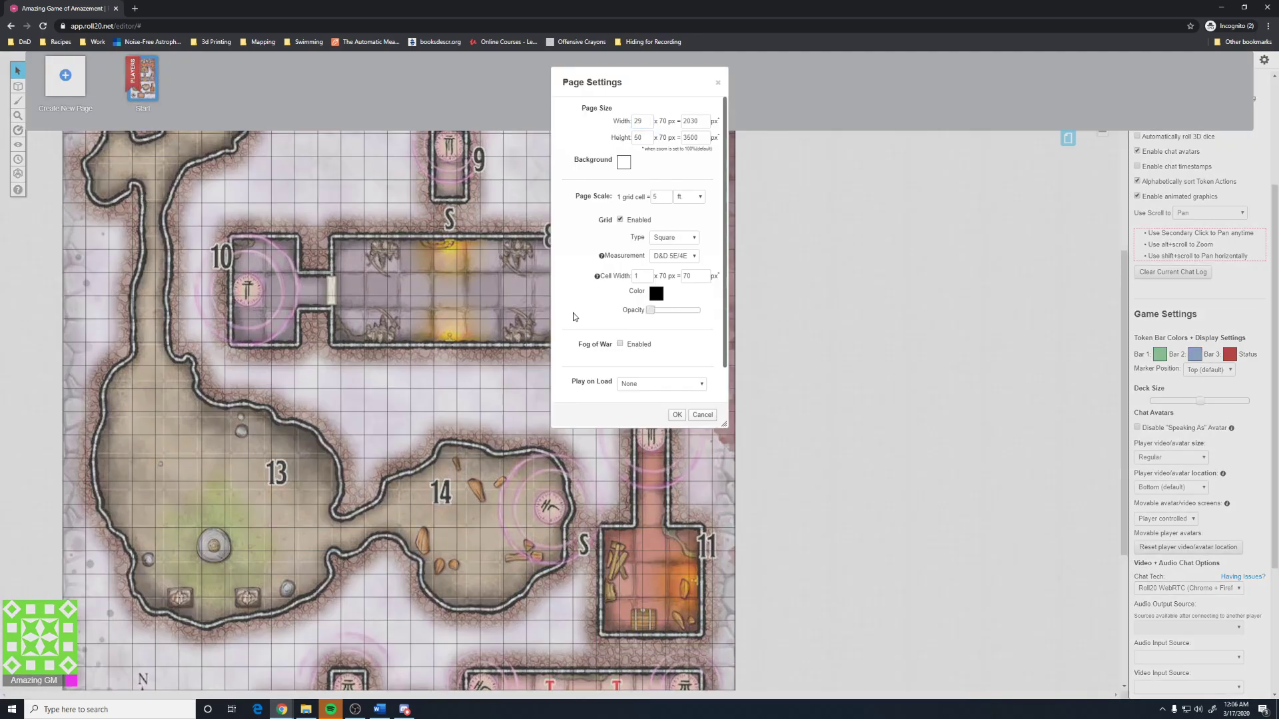
left_click(677, 415)
- Raise the grid opacity back to the maximum and set the grid cell width to 4
mouse_move(142, 90)
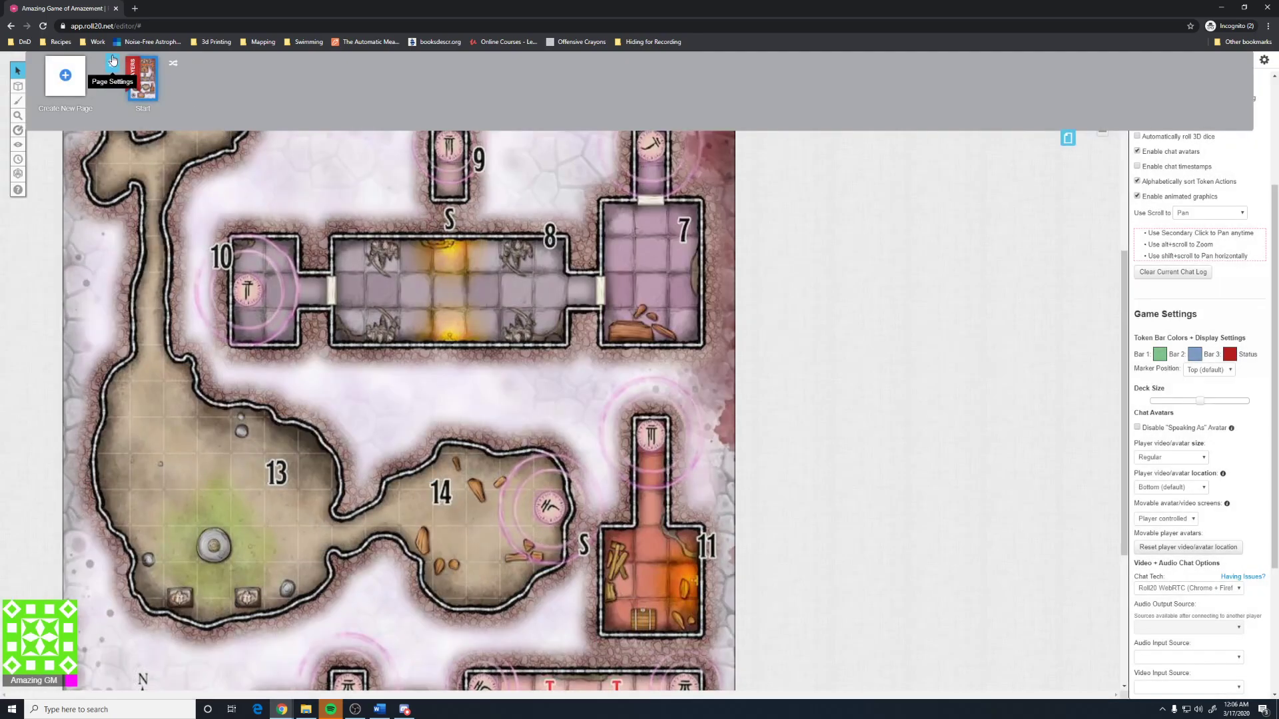
left_click(114, 67)
left_click_drag(651, 312, 714, 318)
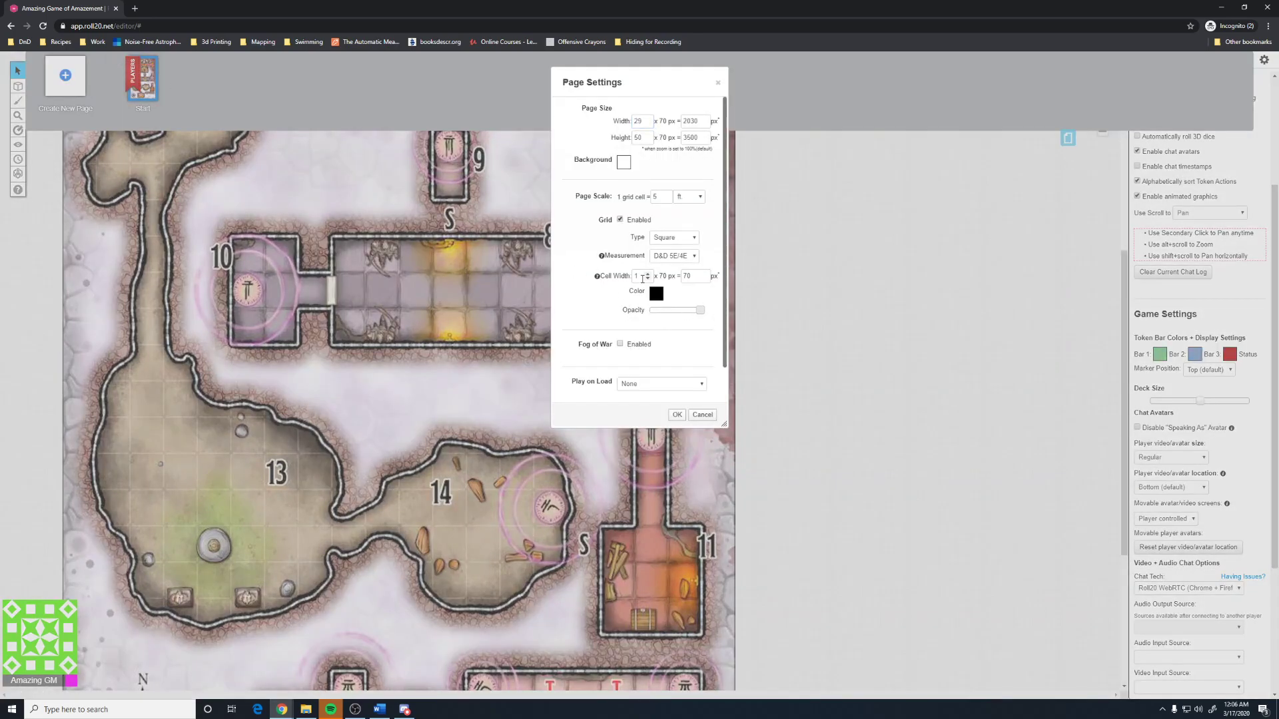
left_click(648, 274)
left_click(676, 414)
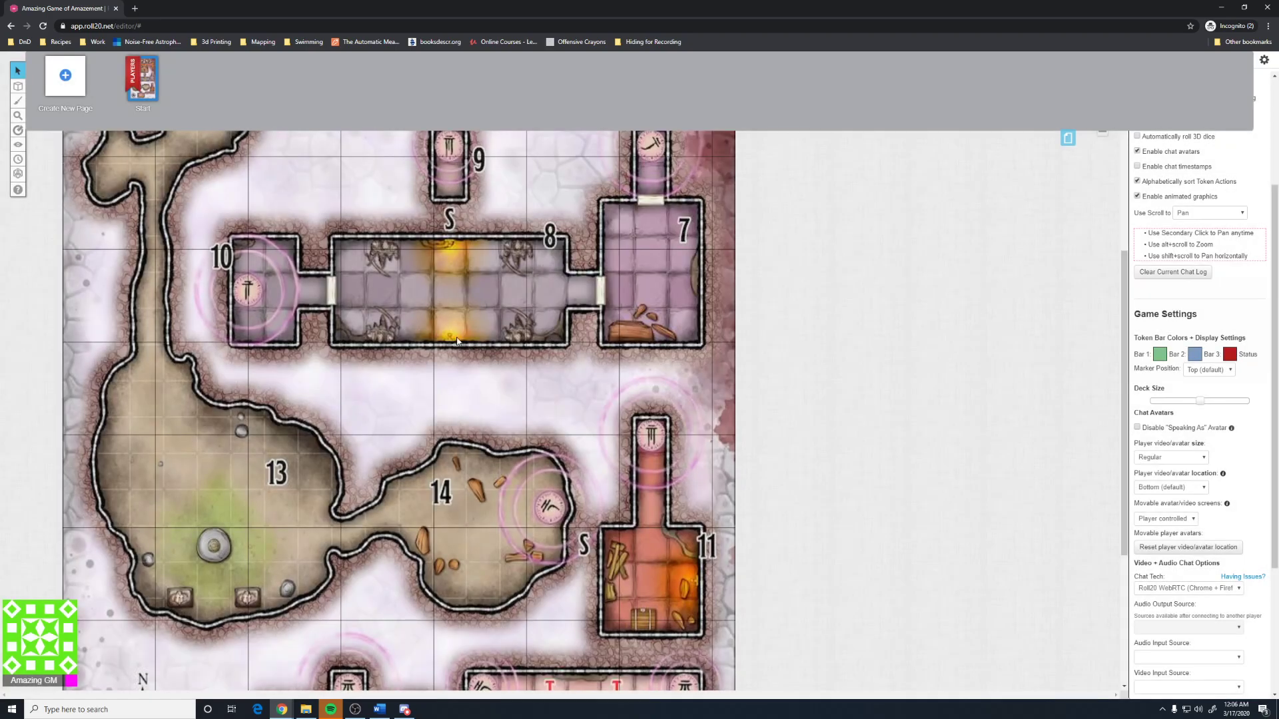
- Set the Start page's grid cell width to 1 and apply the page settings
left_click(142, 84)
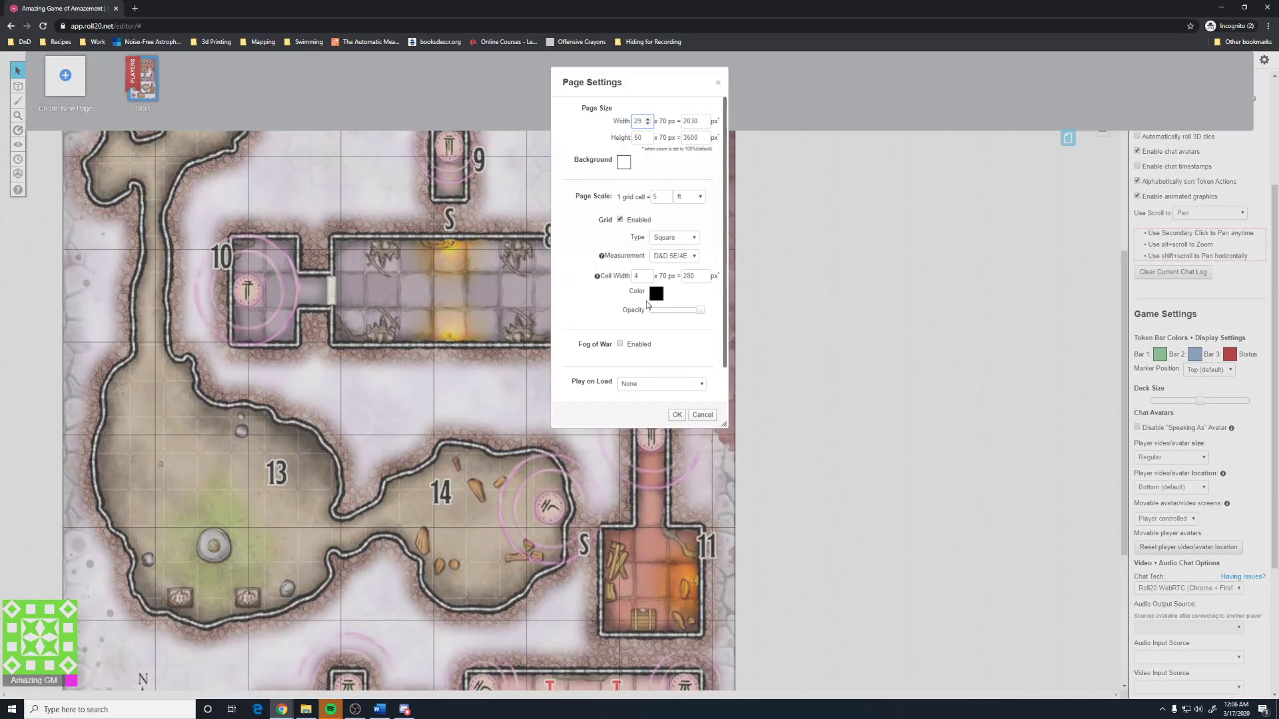
left_click(648, 278)
left_click(648, 279)
left_click(648, 278)
left_click(648, 278)
left_click(677, 414)
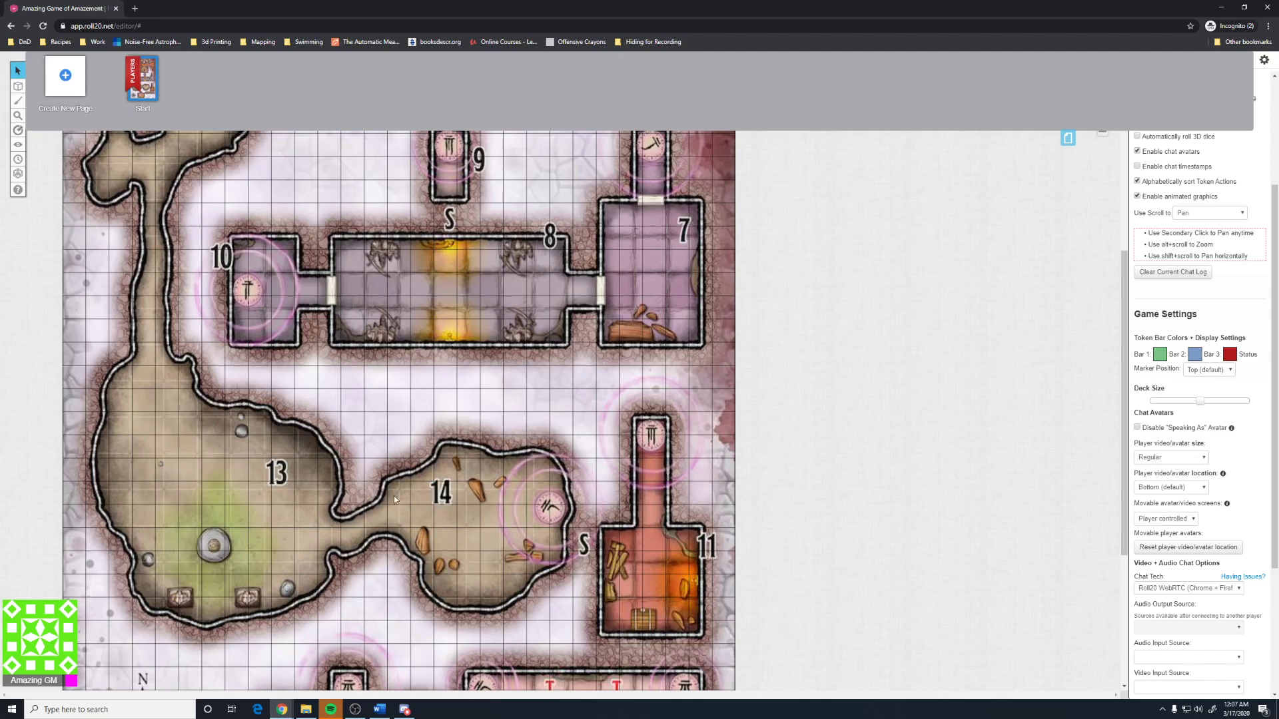
left_click(1068, 138)
- Examine how the grid lines up with the rooms and walls across the whole dungeon map
scroll(717, 446, "down", 3)
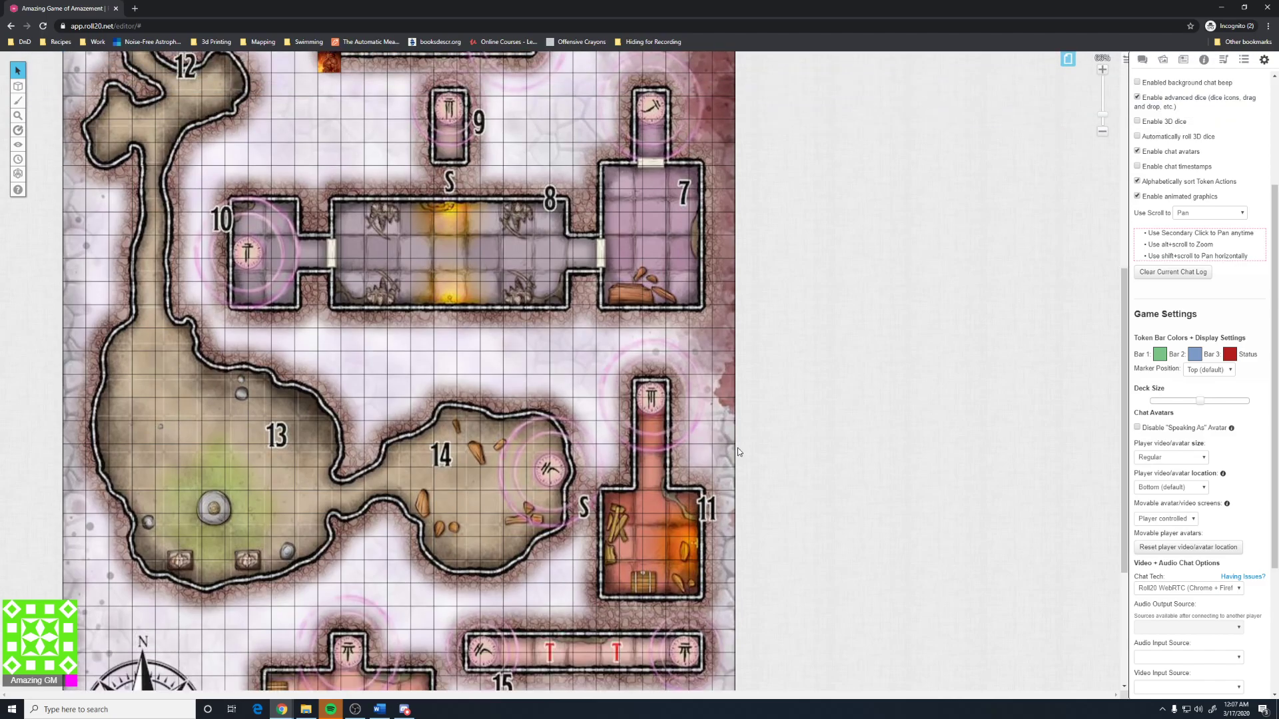
scroll(741, 452, "down", 2)
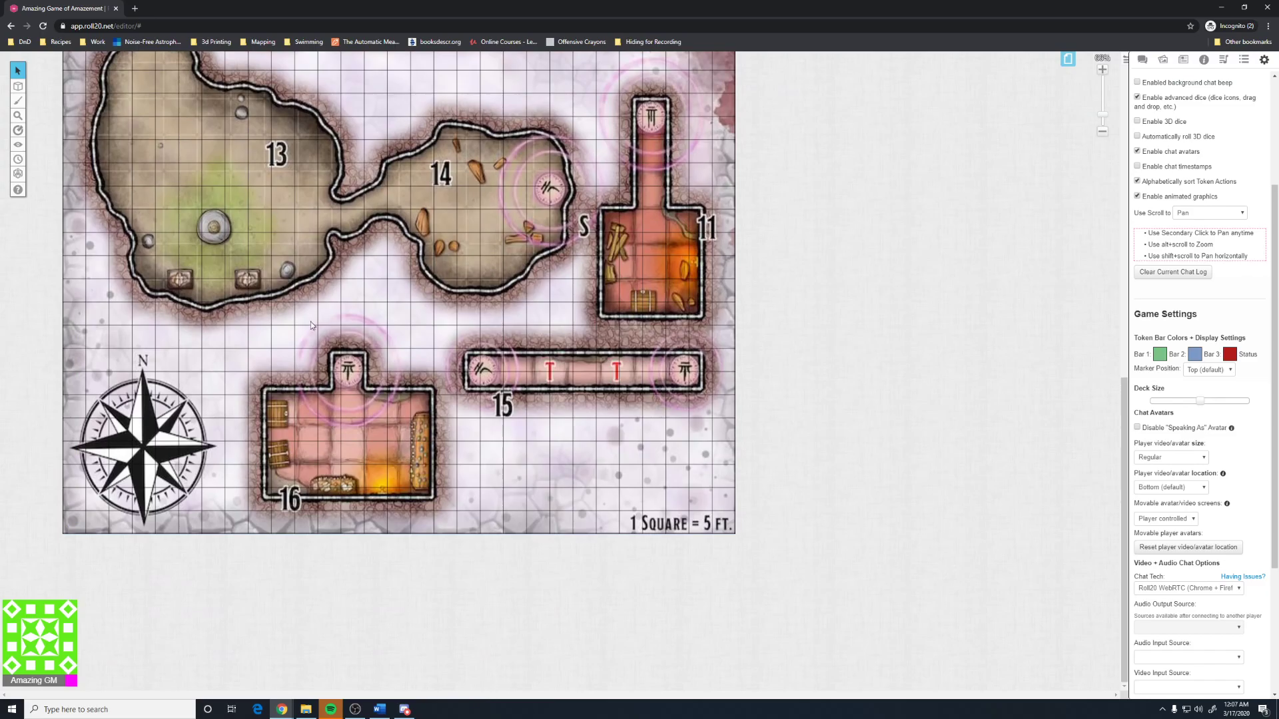
scroll(310, 317, "up", 5)
scroll(310, 333, "up", 2)
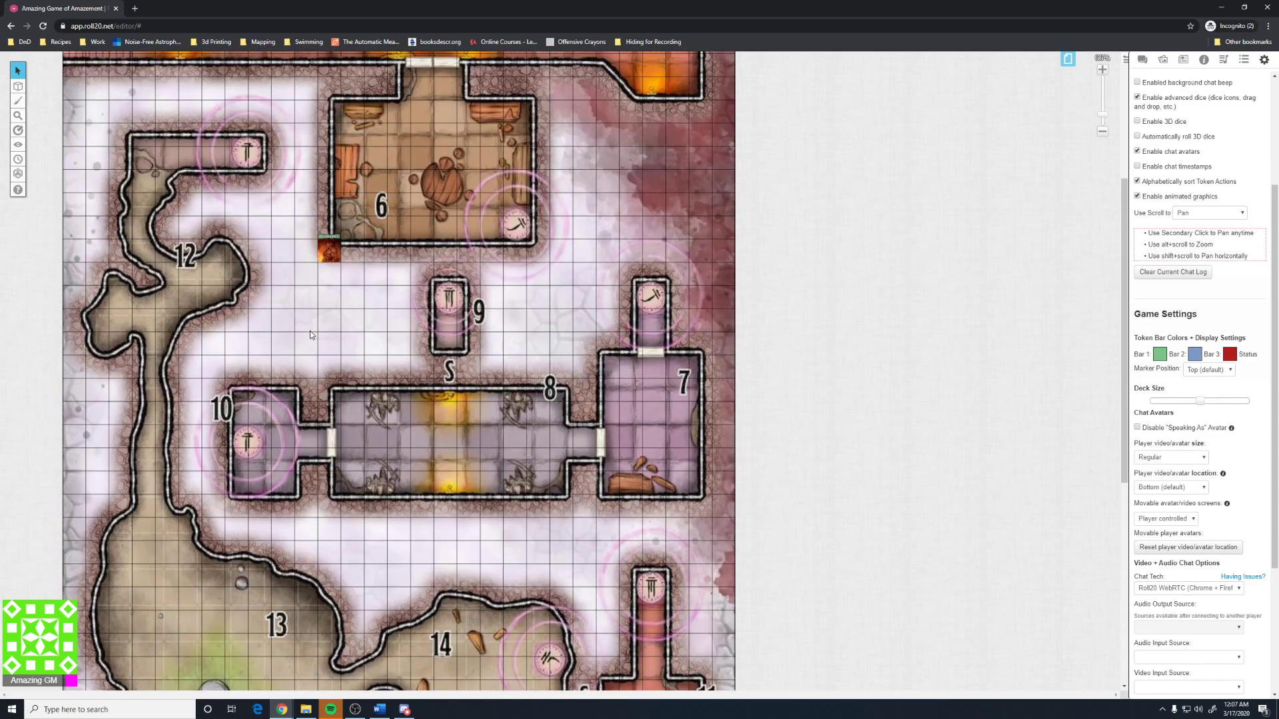
scroll(310, 334, "up", 3)
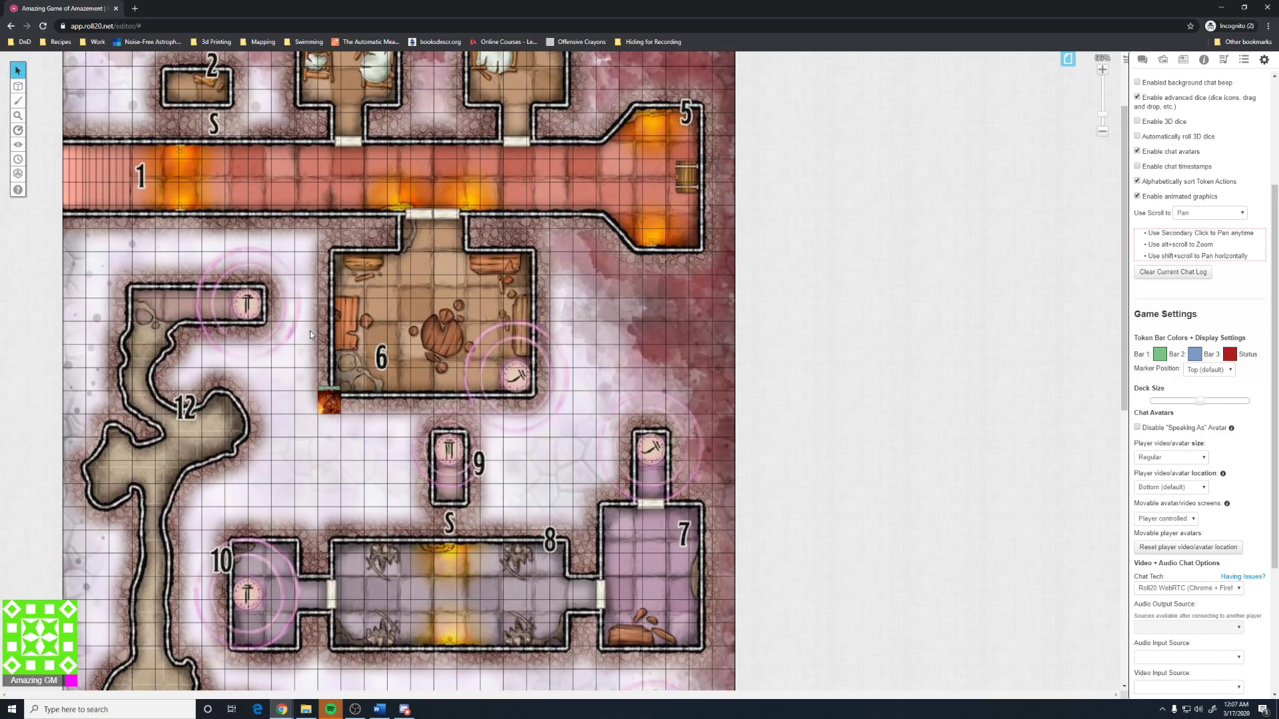
scroll(361, 330, "up", 2)
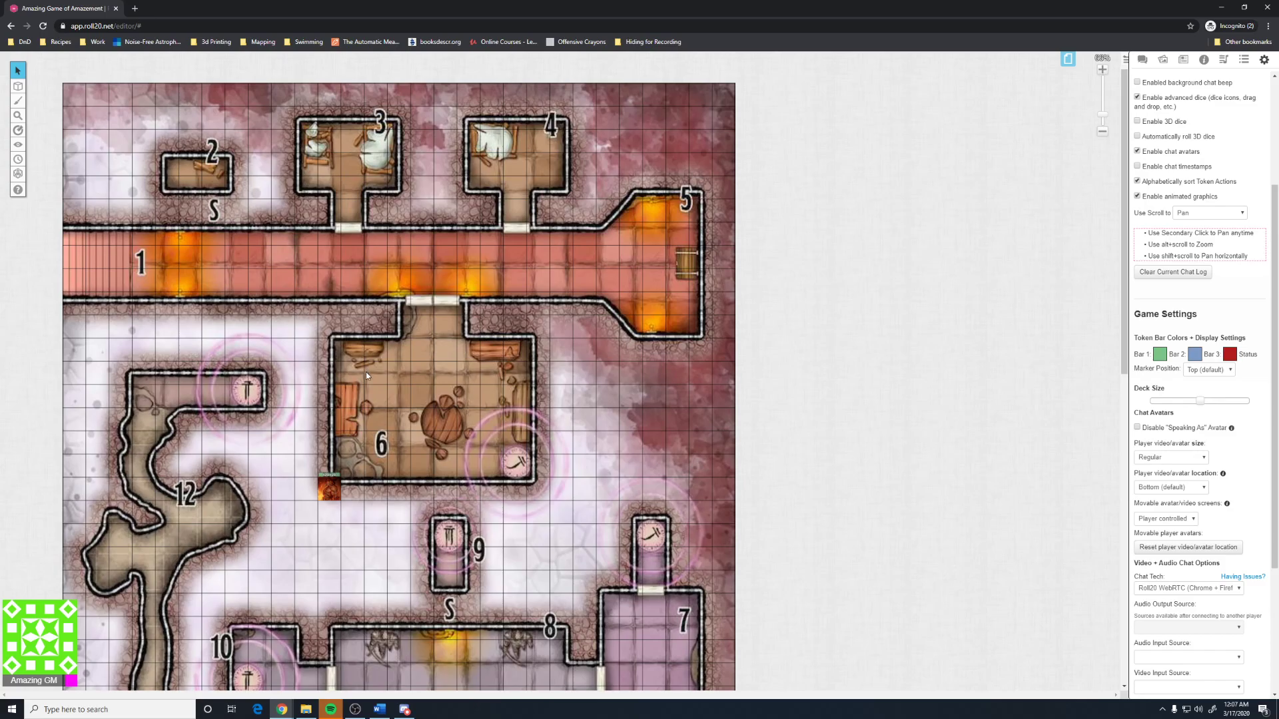
scroll(366, 371, "down", 3)
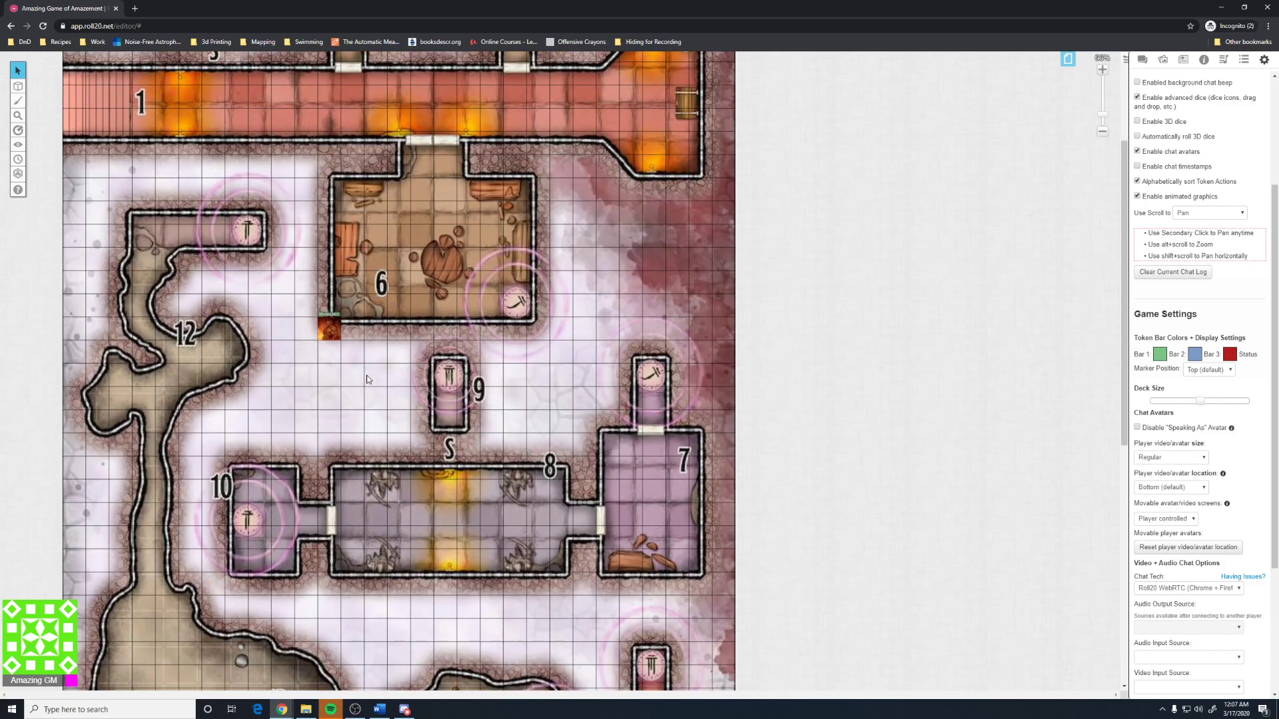
scroll(367, 379, "down", 8)
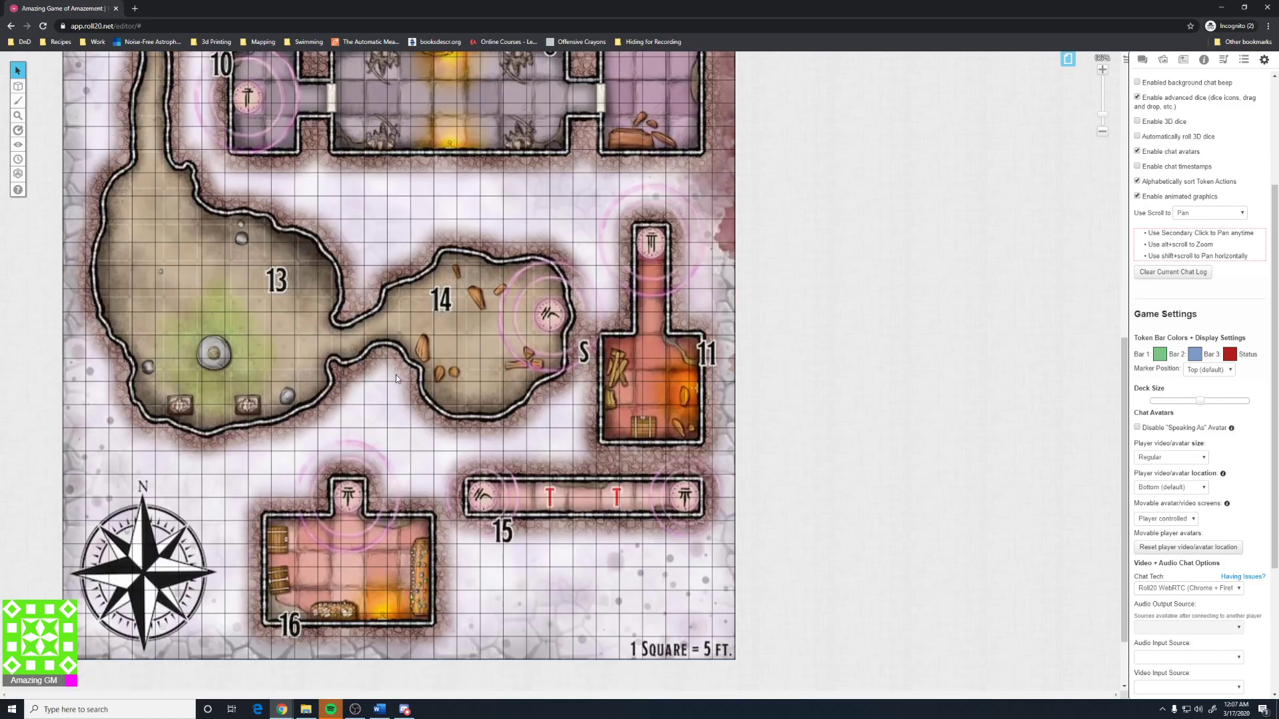
scroll(395, 377, "down", 2)
scroll(406, 380, "up", 5)
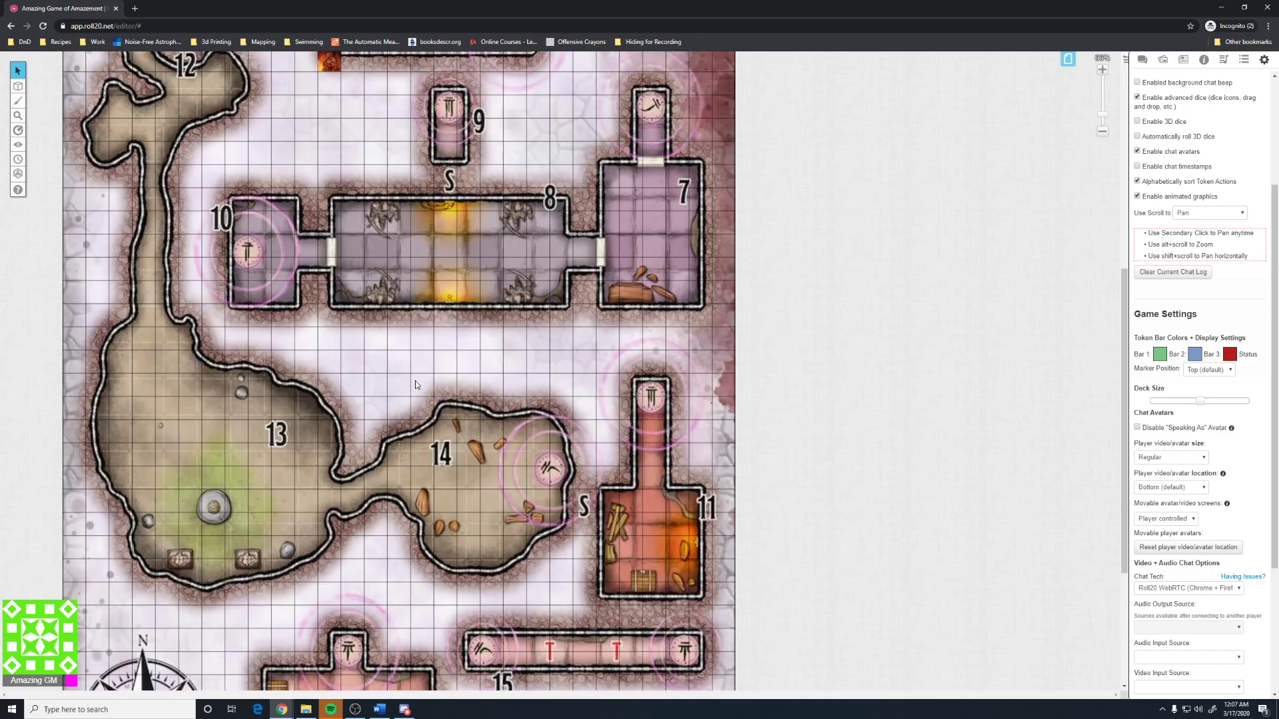
scroll(415, 384, "up", 2)
scroll(415, 385, "up", 1)
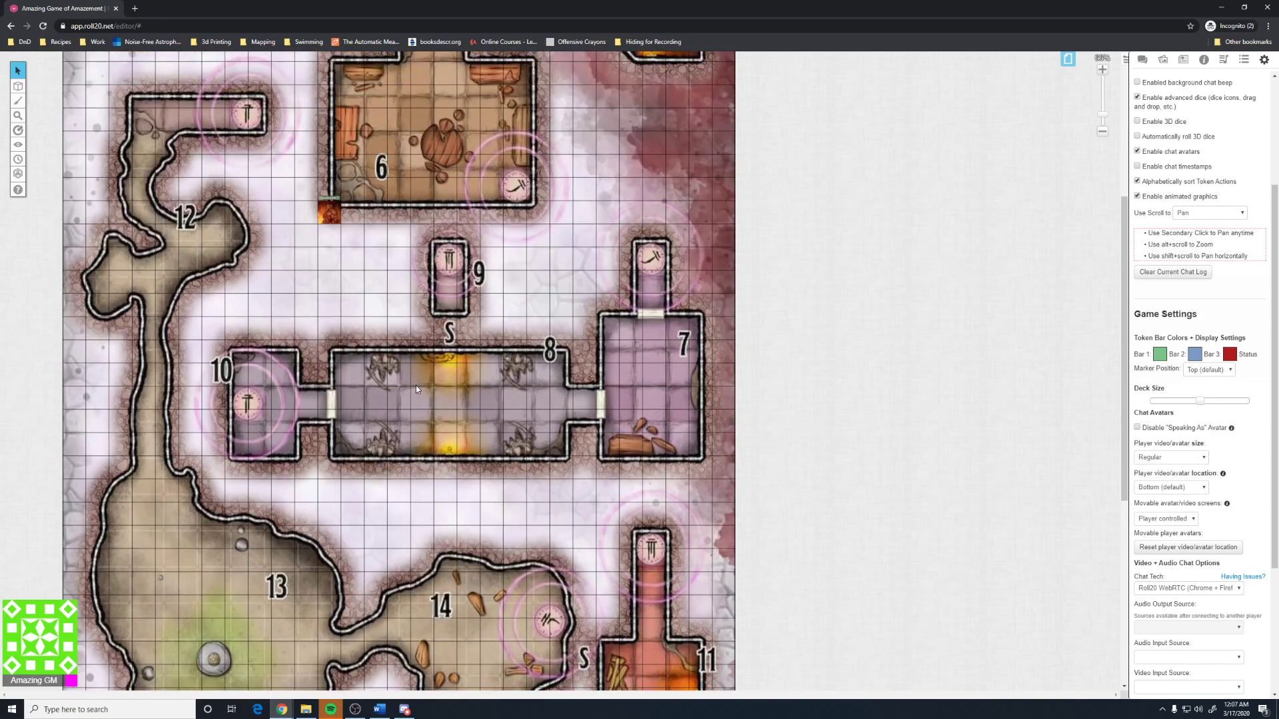
scroll(417, 389, "up", 3)
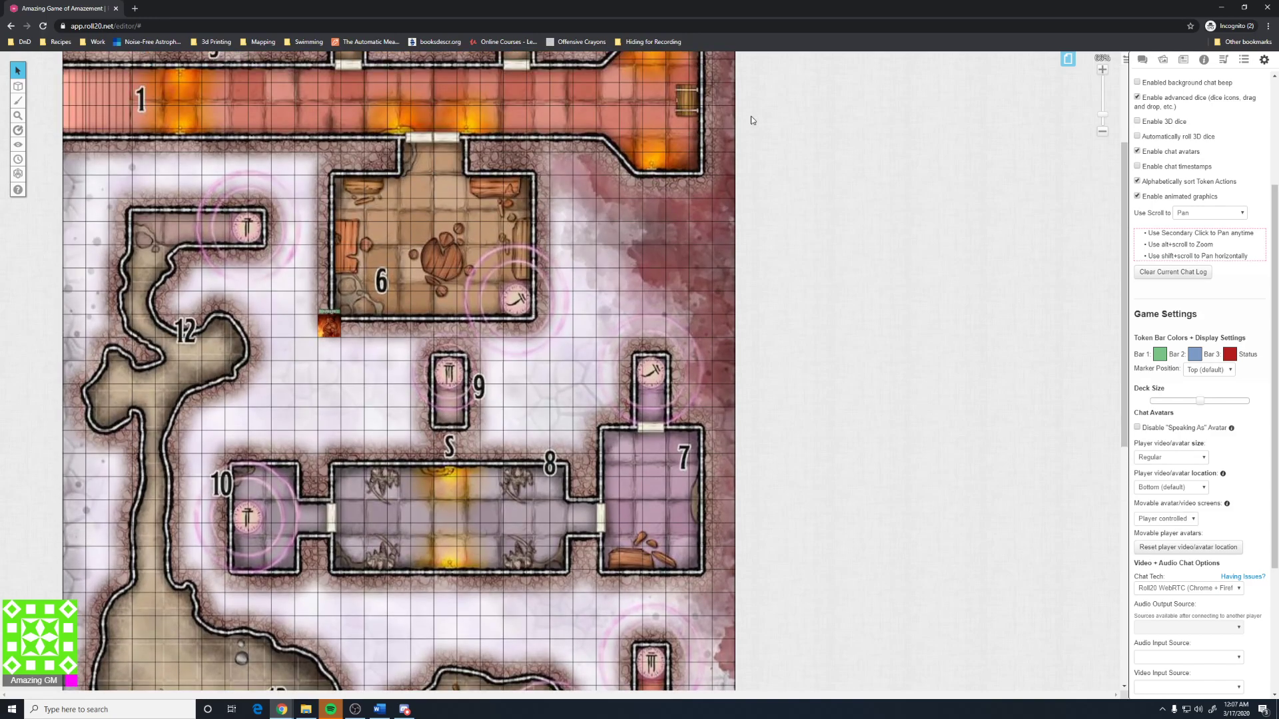
- Move the fiery token from the corner of room 6 into the short passage between rooms 10 and 8
left_click_drag(344, 326, 310, 531)
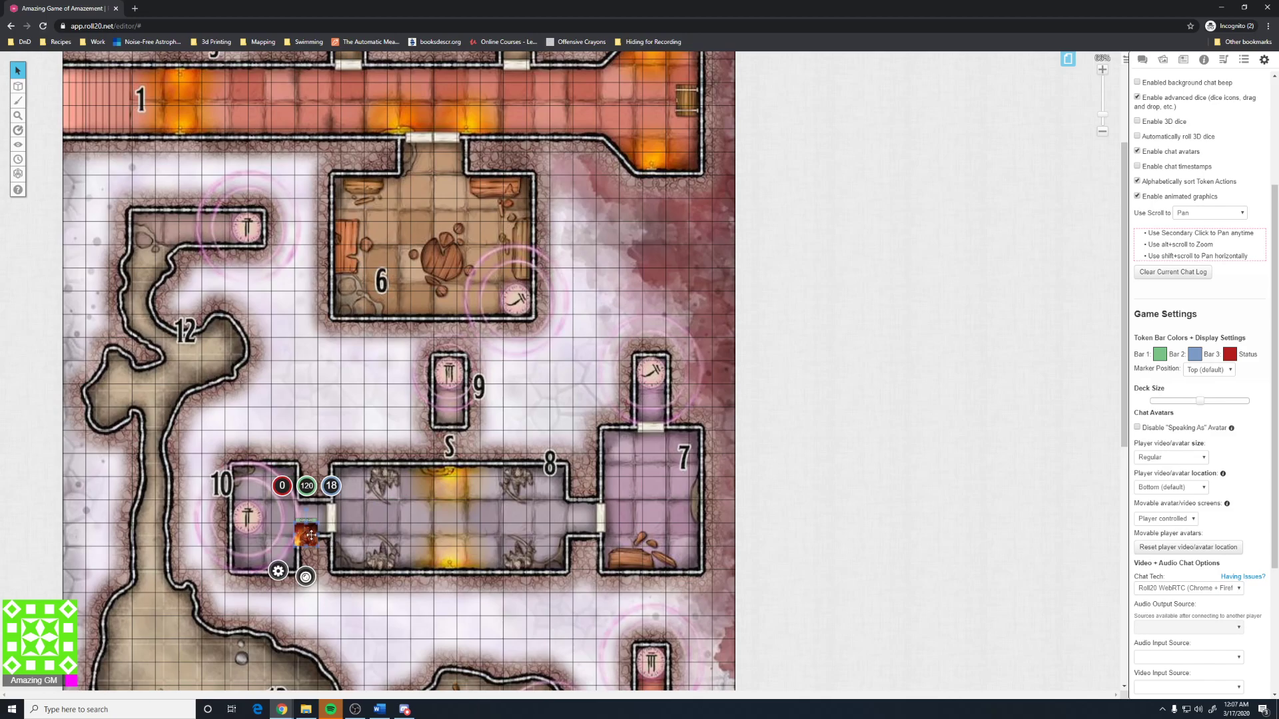
left_click_drag(309, 536, 308, 513)
left_click(388, 526)
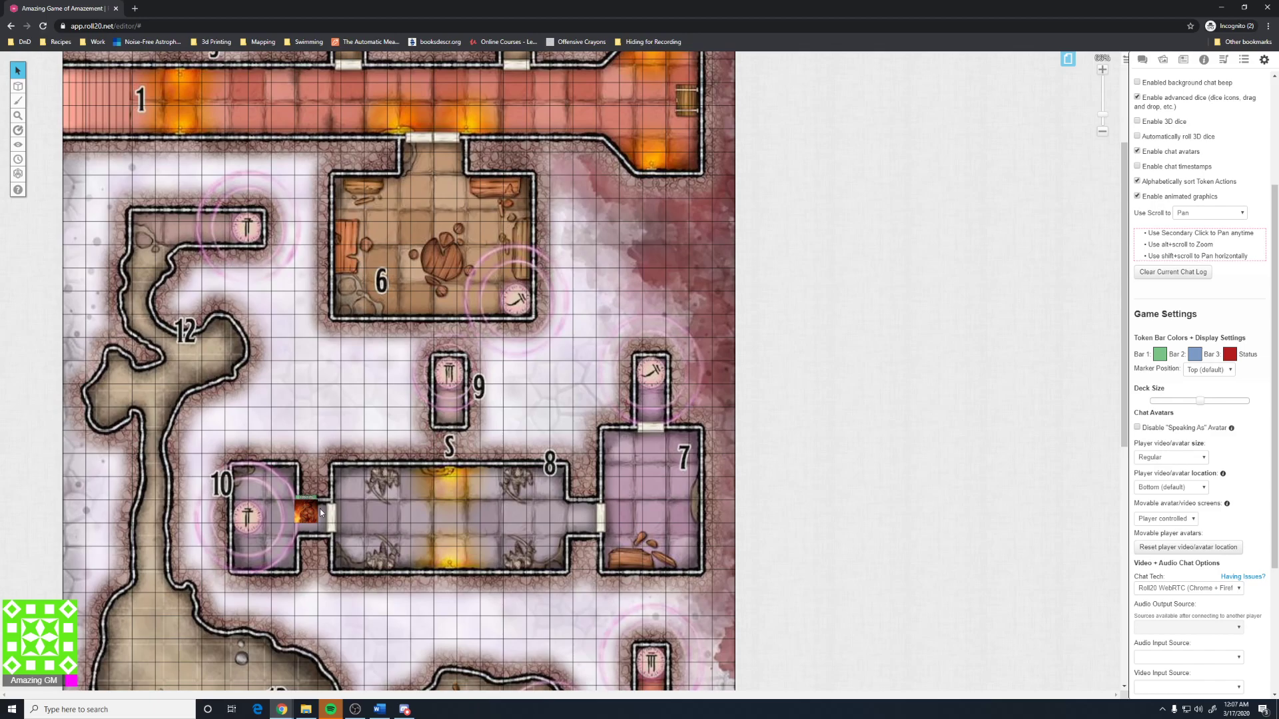
mouse_move(306, 511)
left_mouse_down()
mouse_move(323, 534)
mouse_move(262, 535)
mouse_move(314, 518)
left_mouse_up()
- Measure the height of room 8, the widths of rooms 3 and 4, and the length of corridor 1 with the ruler
left_click(19, 131)
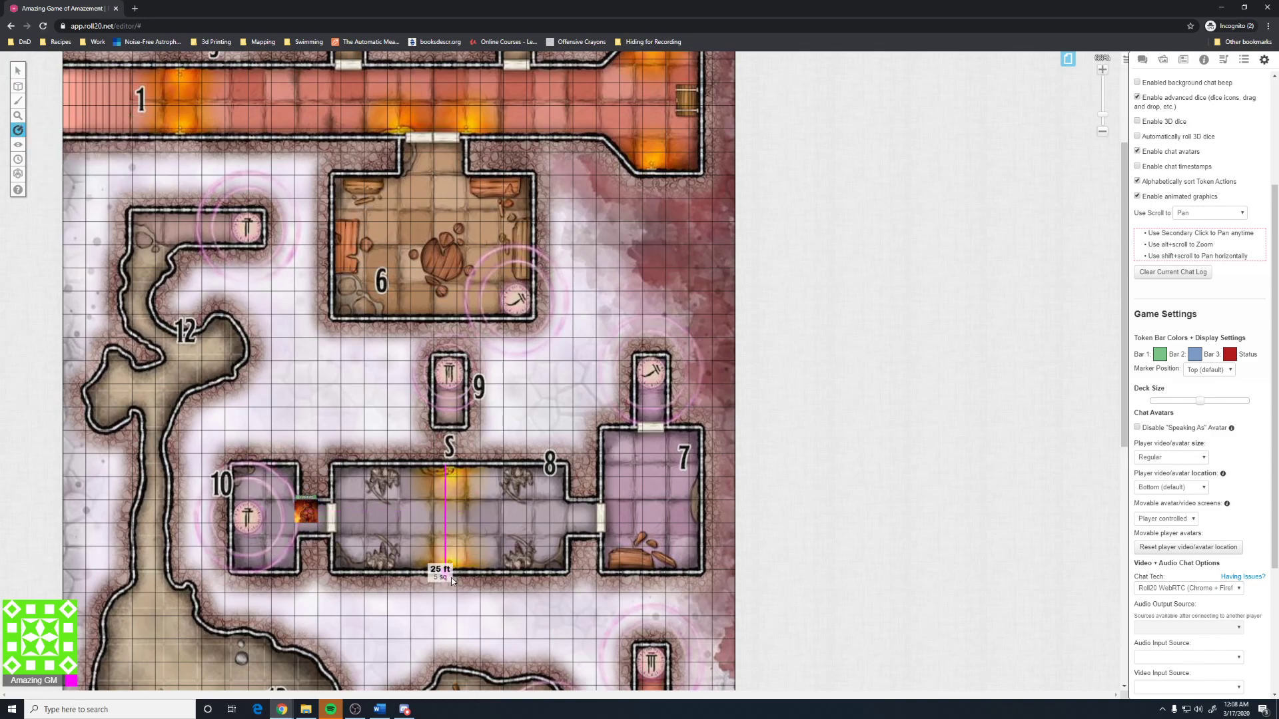
scroll(567, 383, "up", 5)
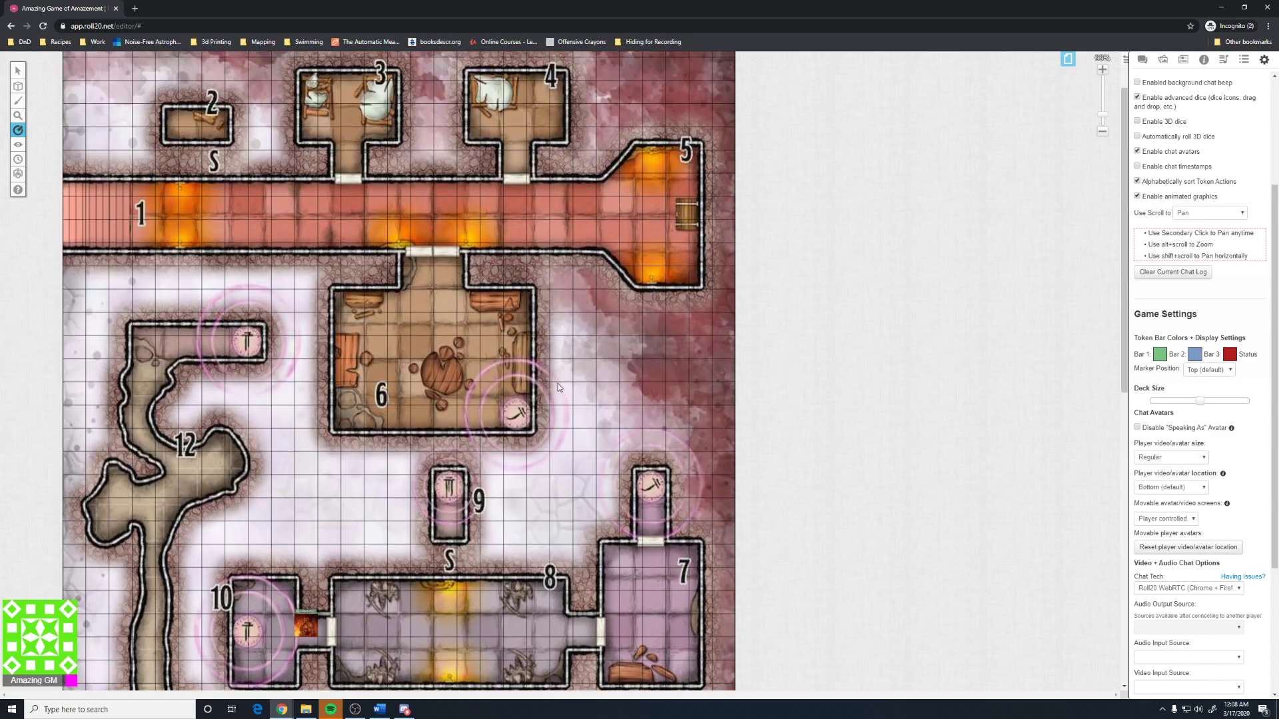
left_click_drag(311, 206, 398, 197)
left_click_drag(308, 172, 397, 171)
left_click_drag(475, 173, 563, 175)
left_click_drag(690, 296, 78, 289)
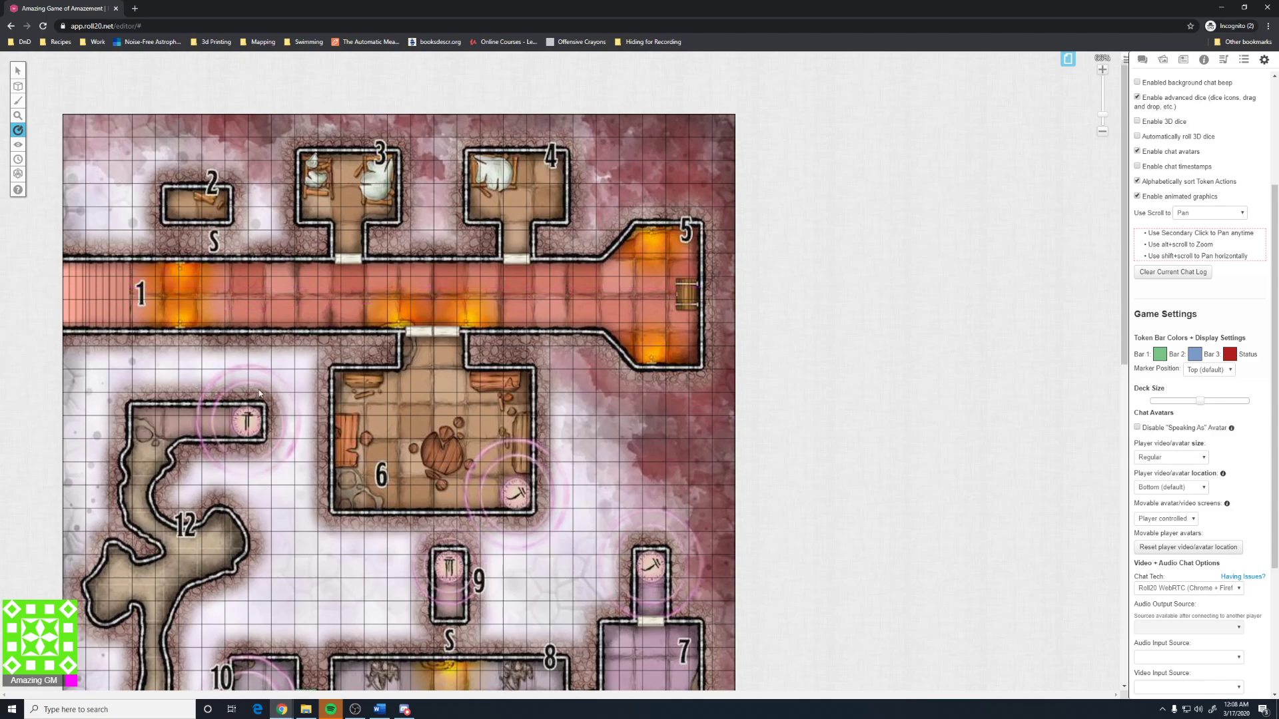
scroll(387, 490, "down", 3)
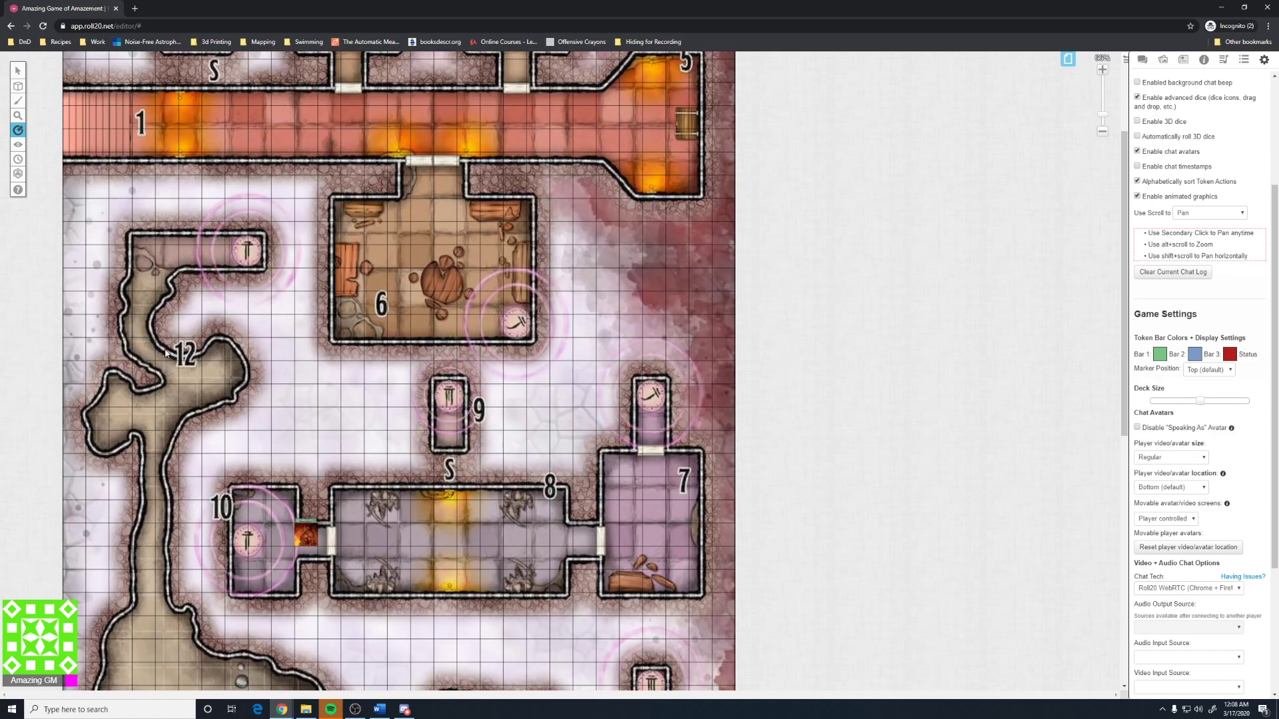
scroll(261, 399, "down", 10)
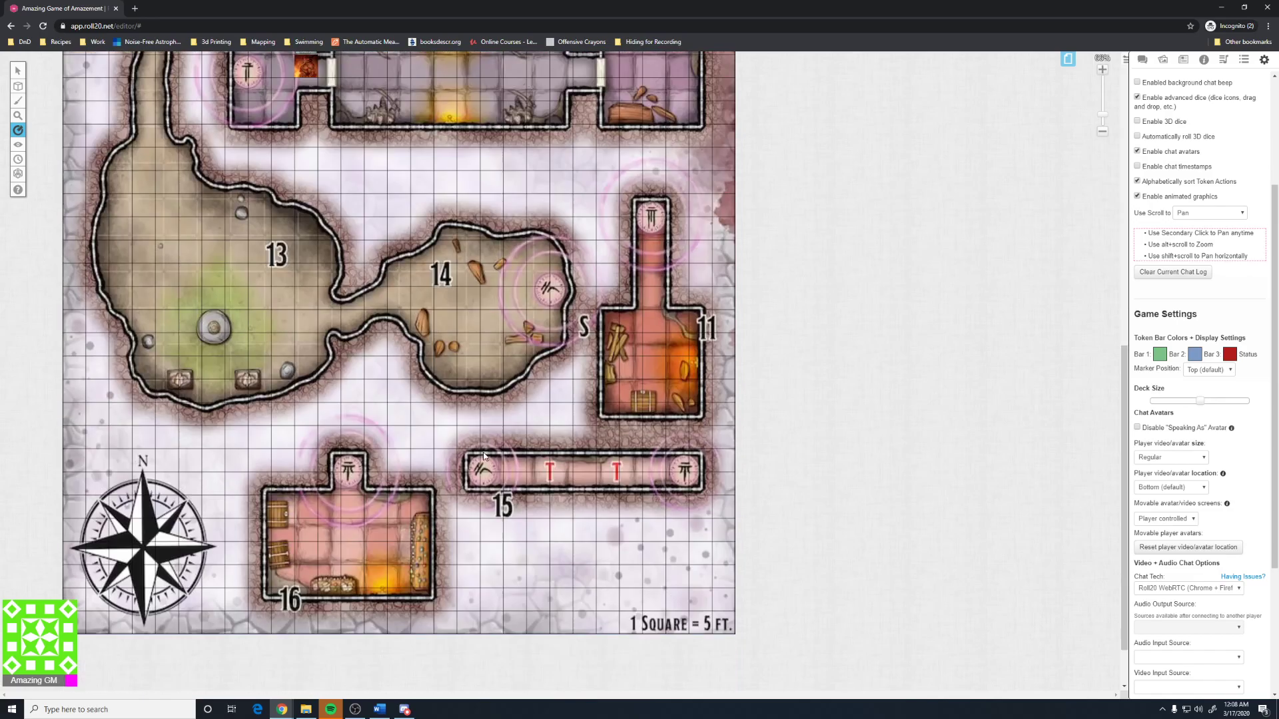
scroll(485, 456, "up", 10)
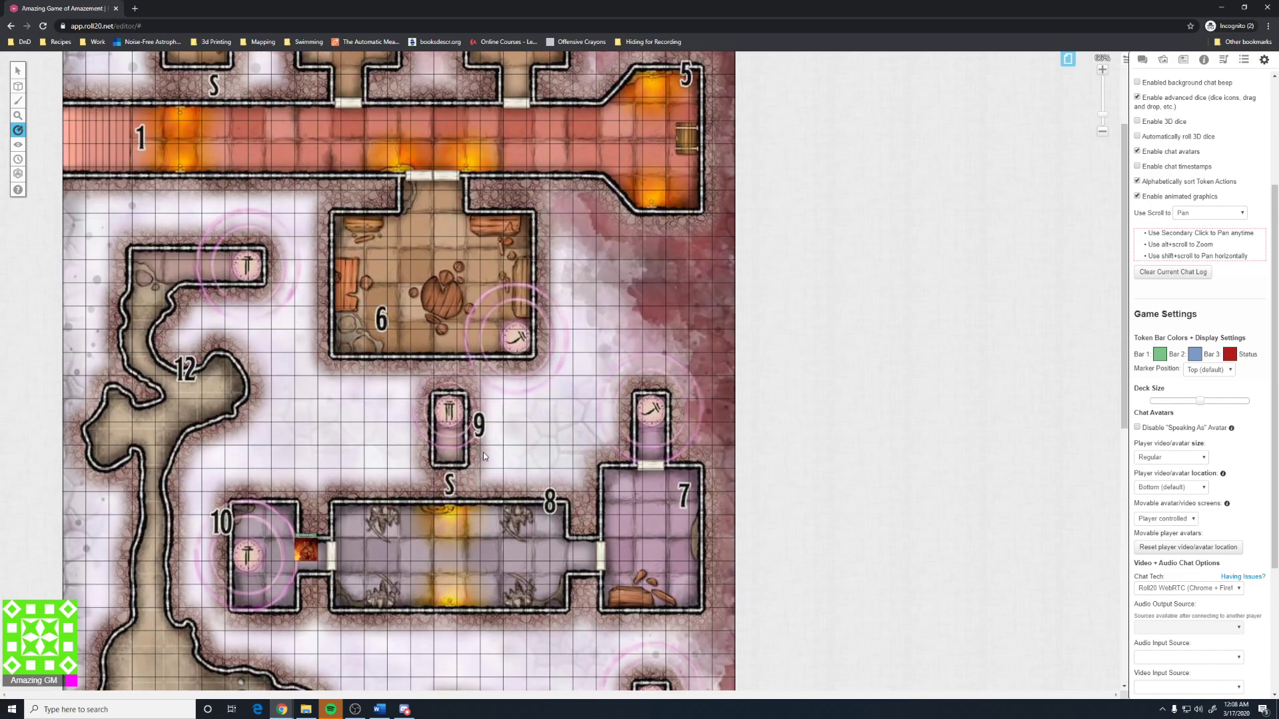
scroll(484, 456, "up", 2)
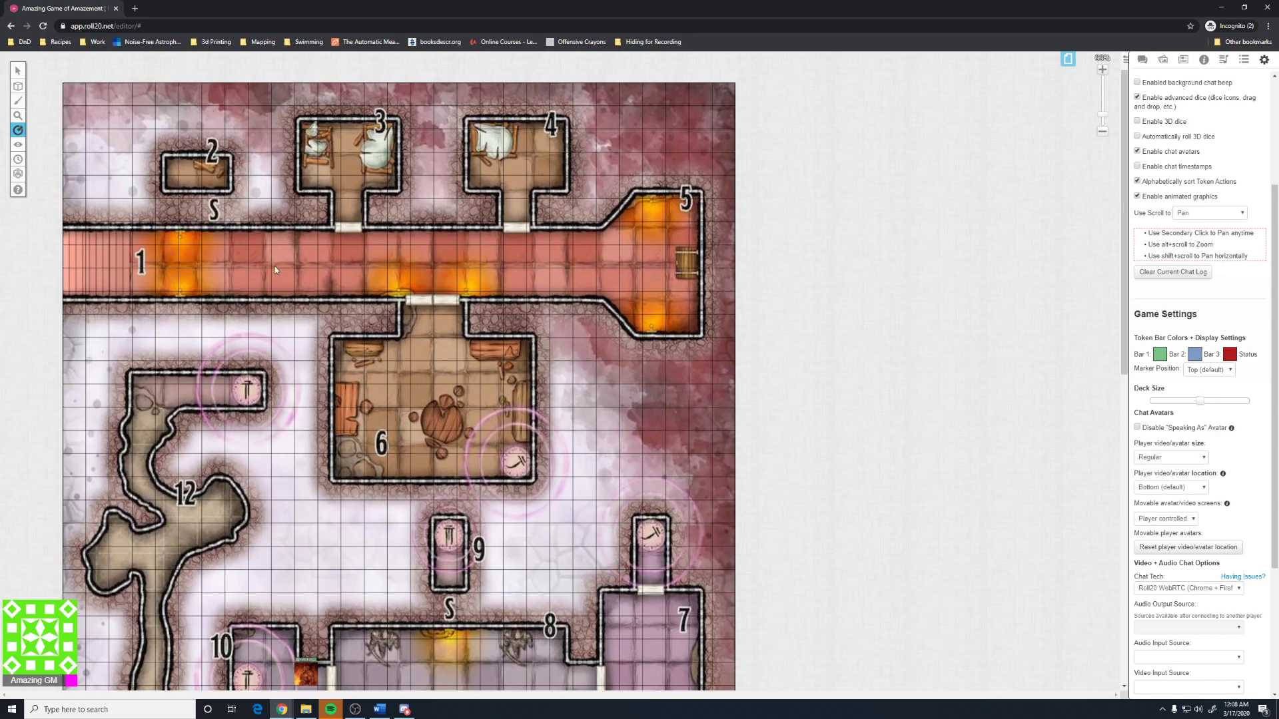
- Show the art library and switch back to the Select/Move tool
mouse_move(15, 75)
left_click(1163, 62)
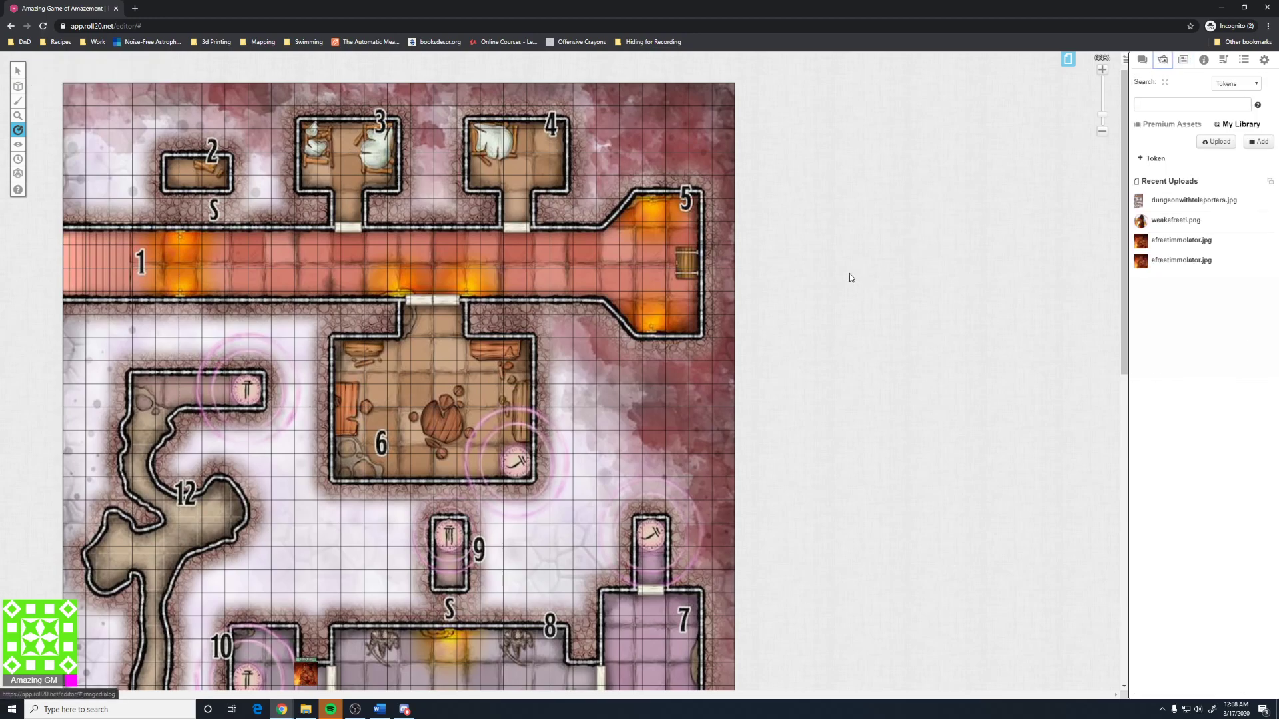
left_click(18, 69)
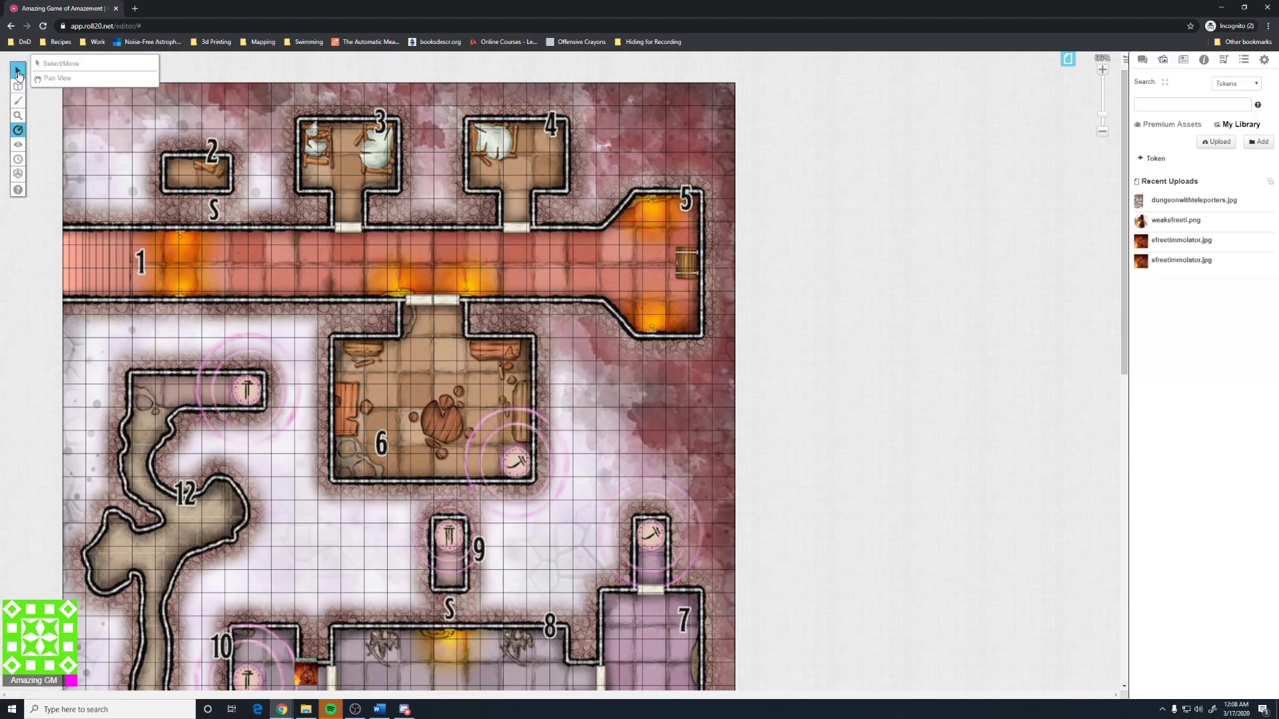
- Create a new blank page in the game and open it for editing
left_click(1067, 59)
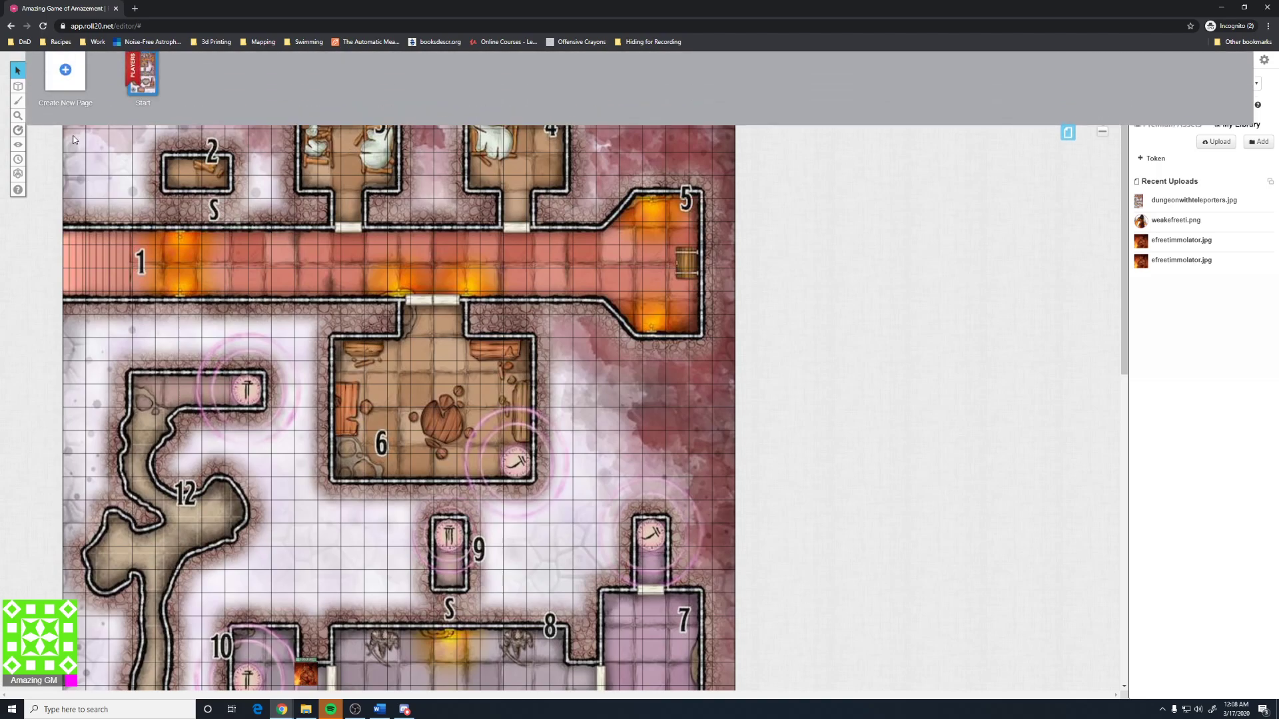
left_click(59, 76)
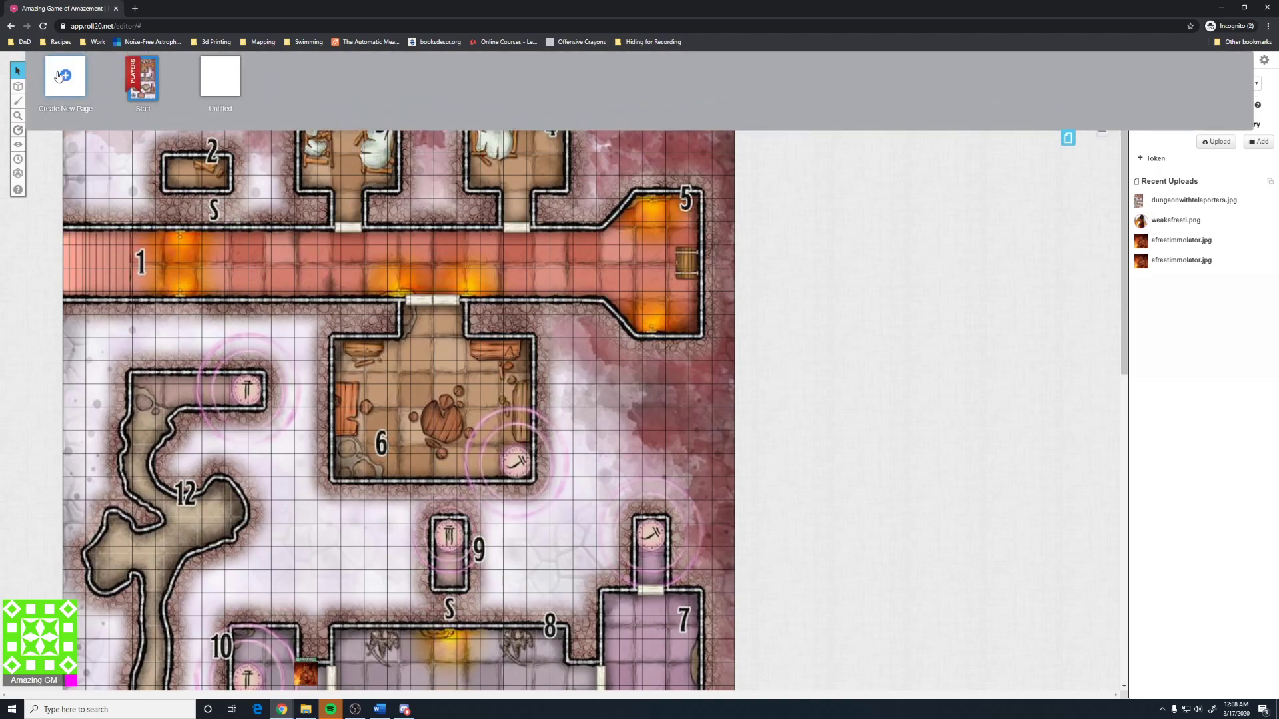
left_click(225, 108)
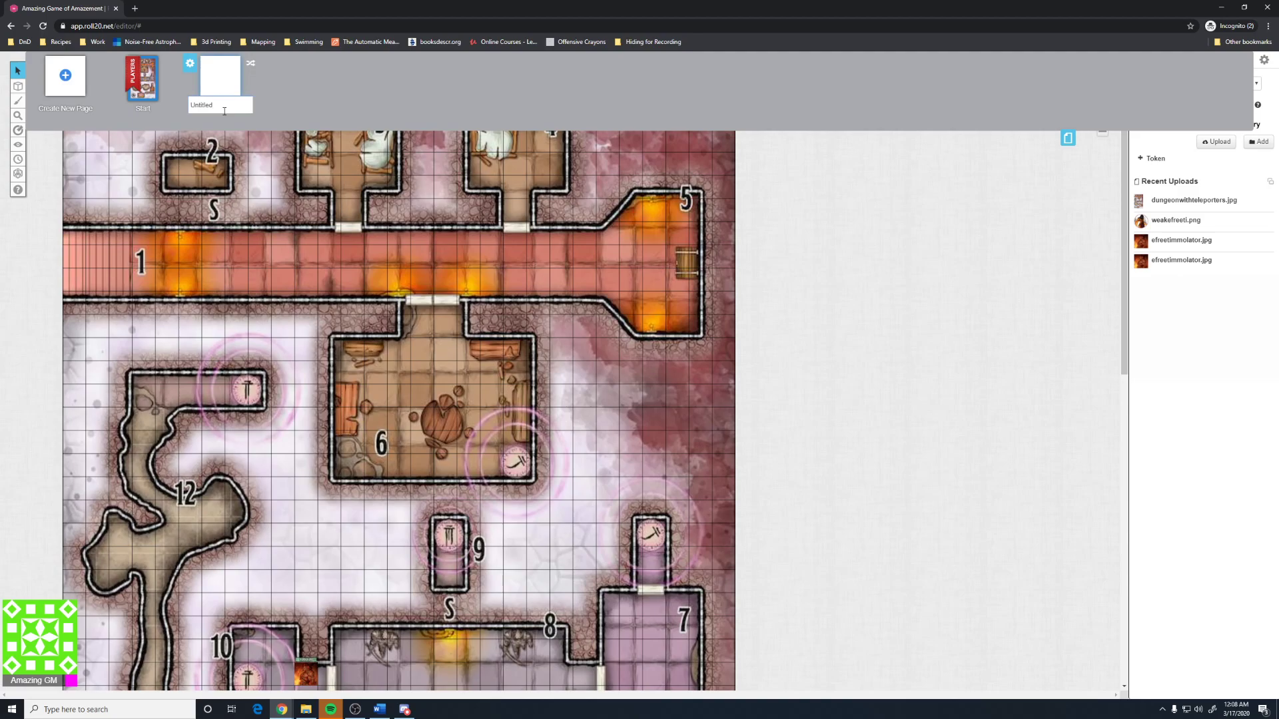
right_click(215, 83)
left_click(214, 74)
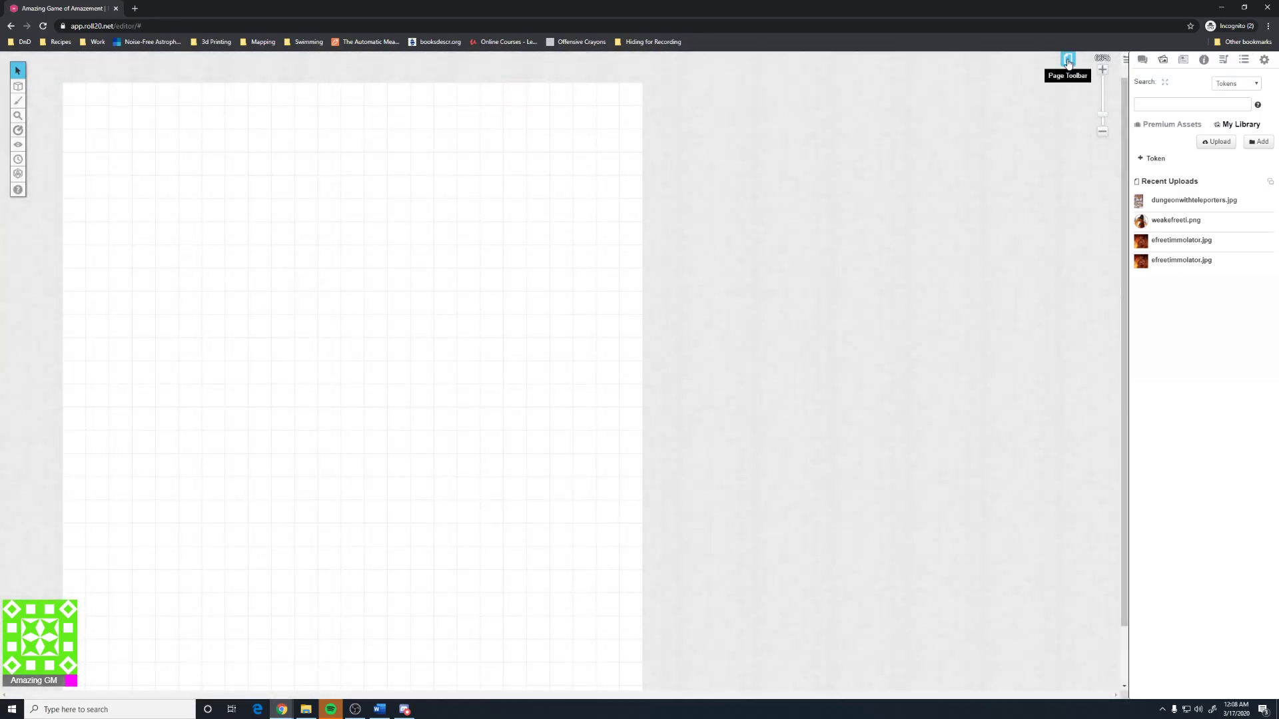
- Rename the untitled page to "Test Making Map in Roll 20" and return to its blank canvas
left_click(1068, 59)
left_click(223, 107)
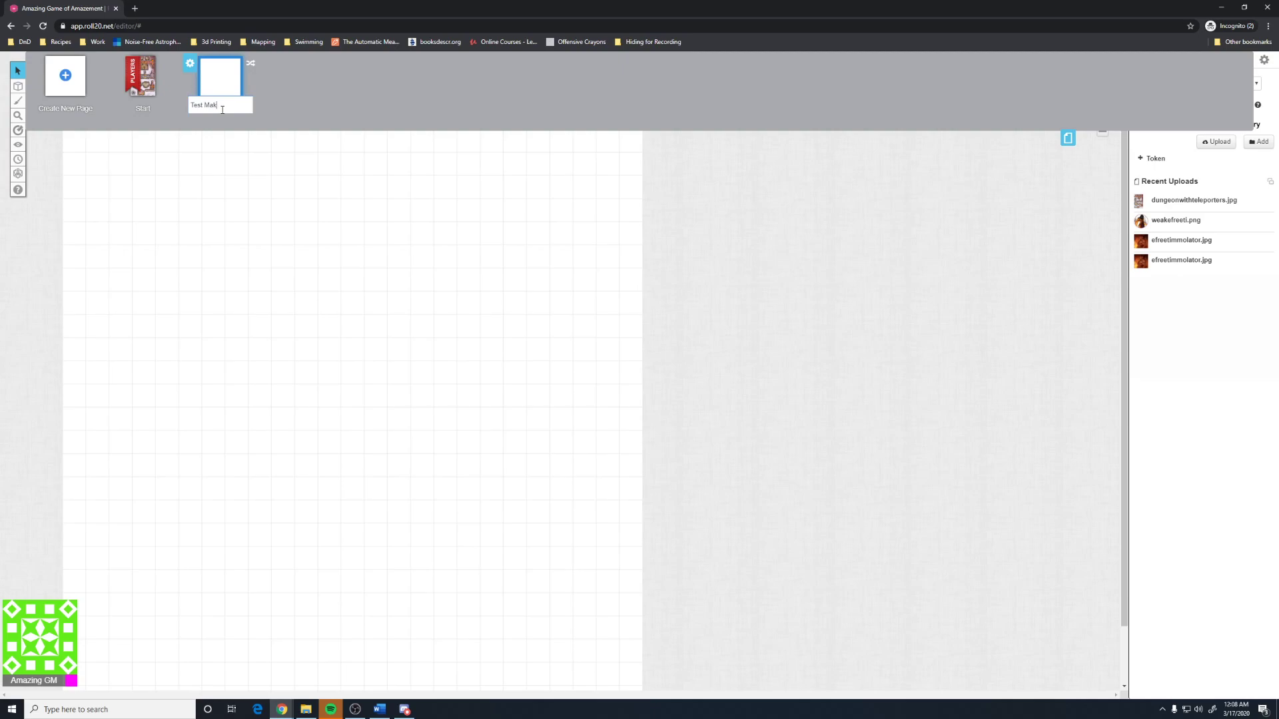
type("Test Making Map in Roll 20")
key("Return")
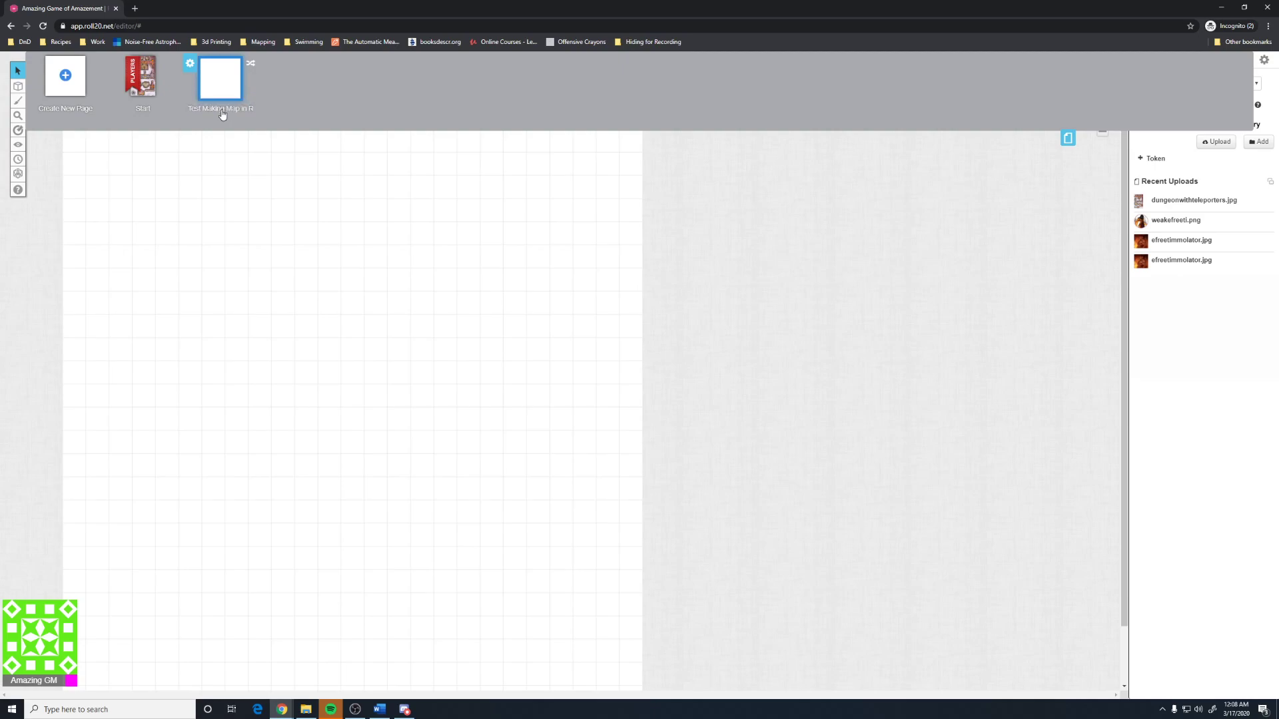
left_click(223, 113)
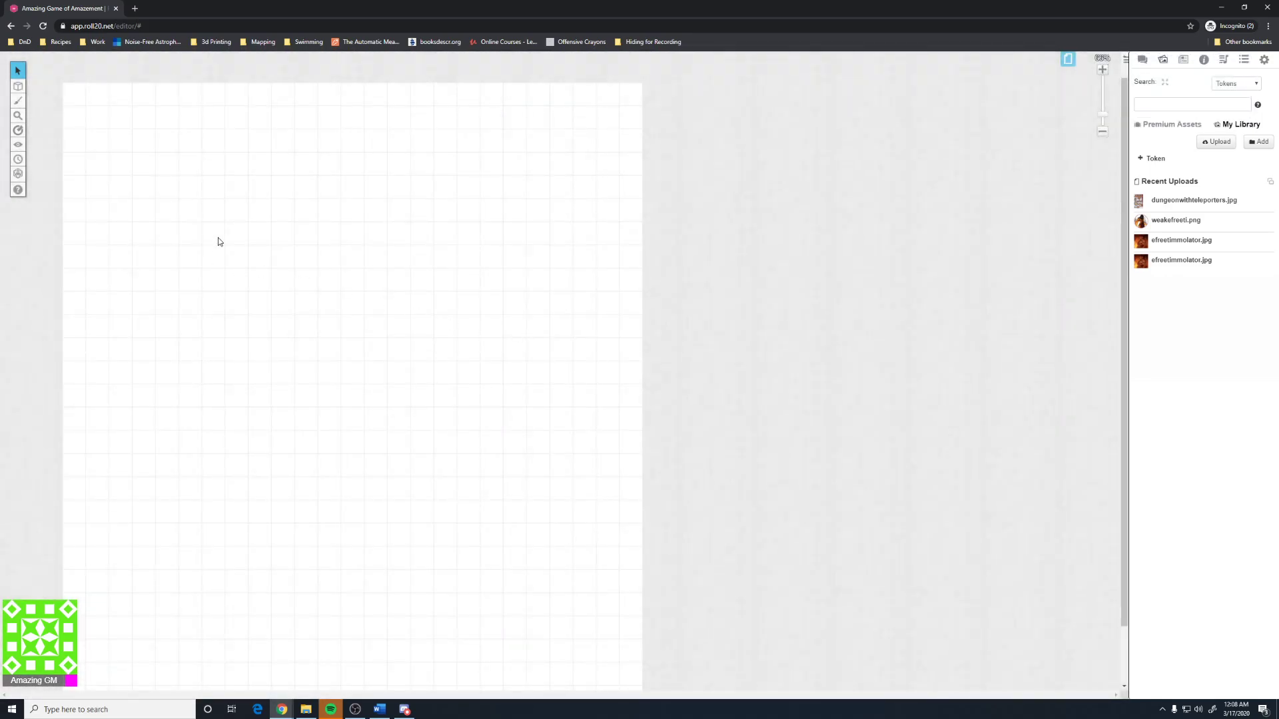
- Search the art library for "floor" and place a dark grey four-panel floor tile from the web results on the page
left_click(1167, 104)
left_click(1167, 125)
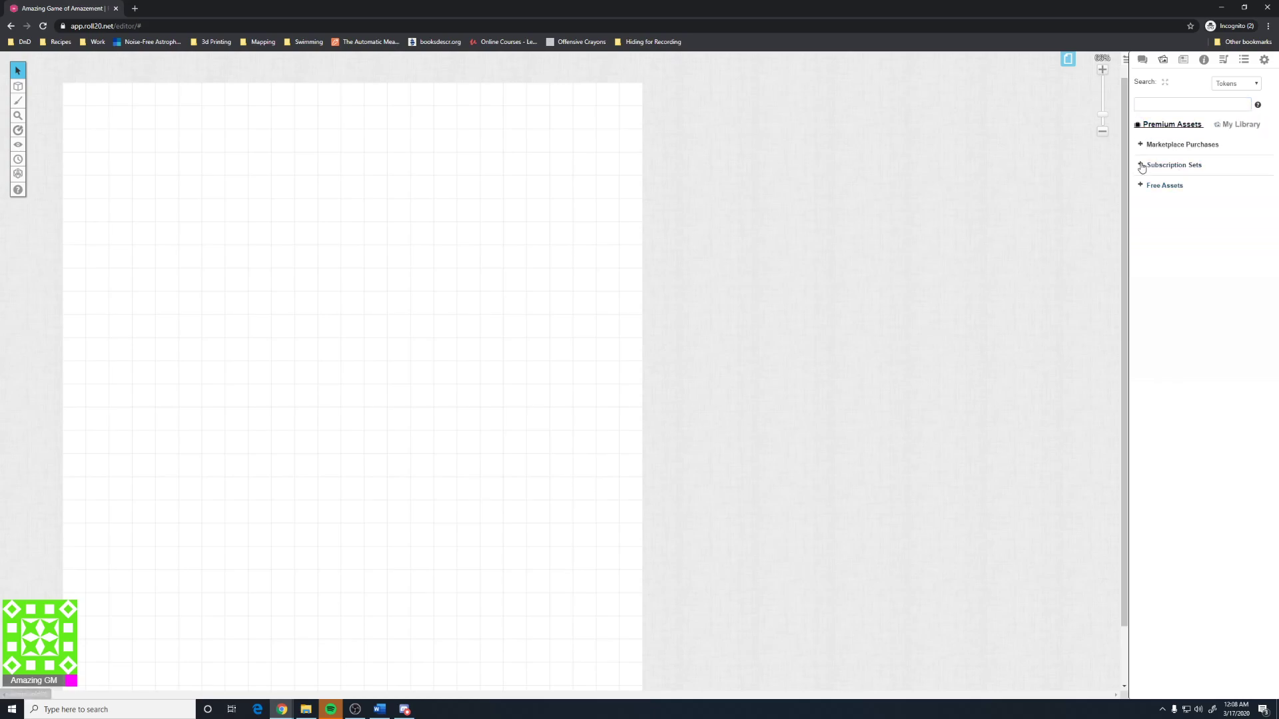
left_click(1140, 185)
left_click(1169, 104)
key("Return")
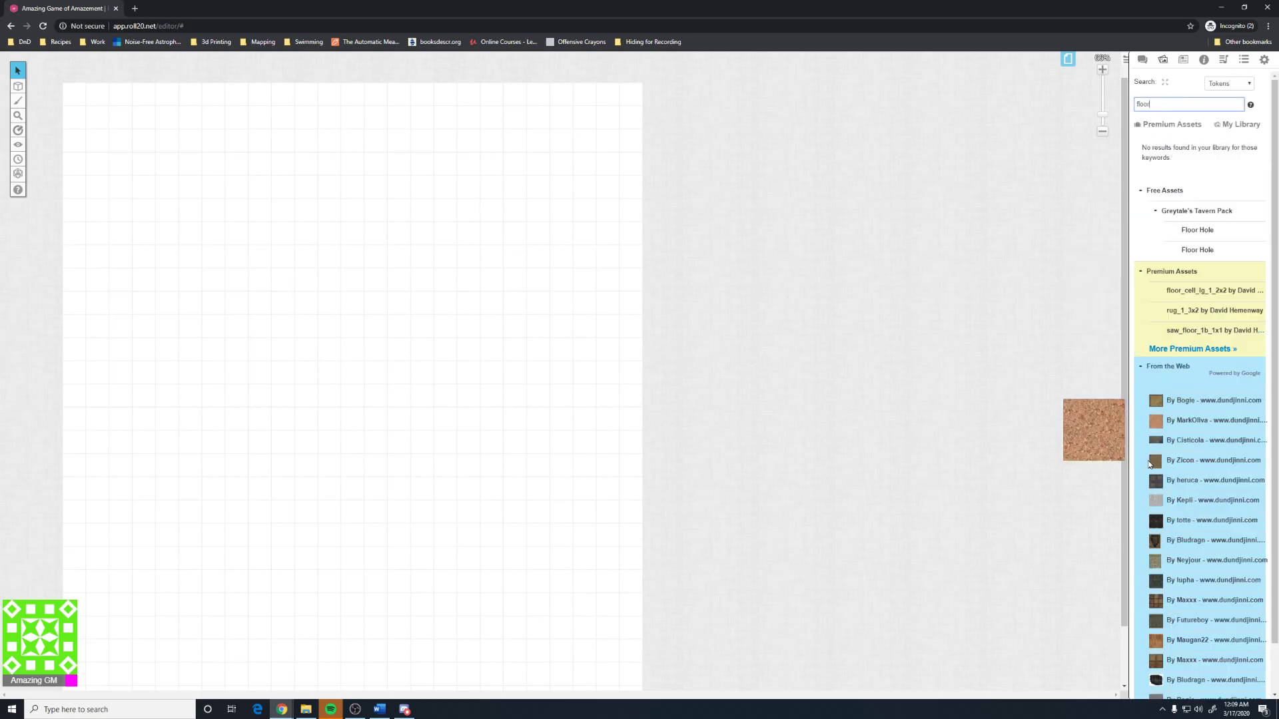
left_click_drag(1156, 481, 203, 250)
mouse_move(1181, 339)
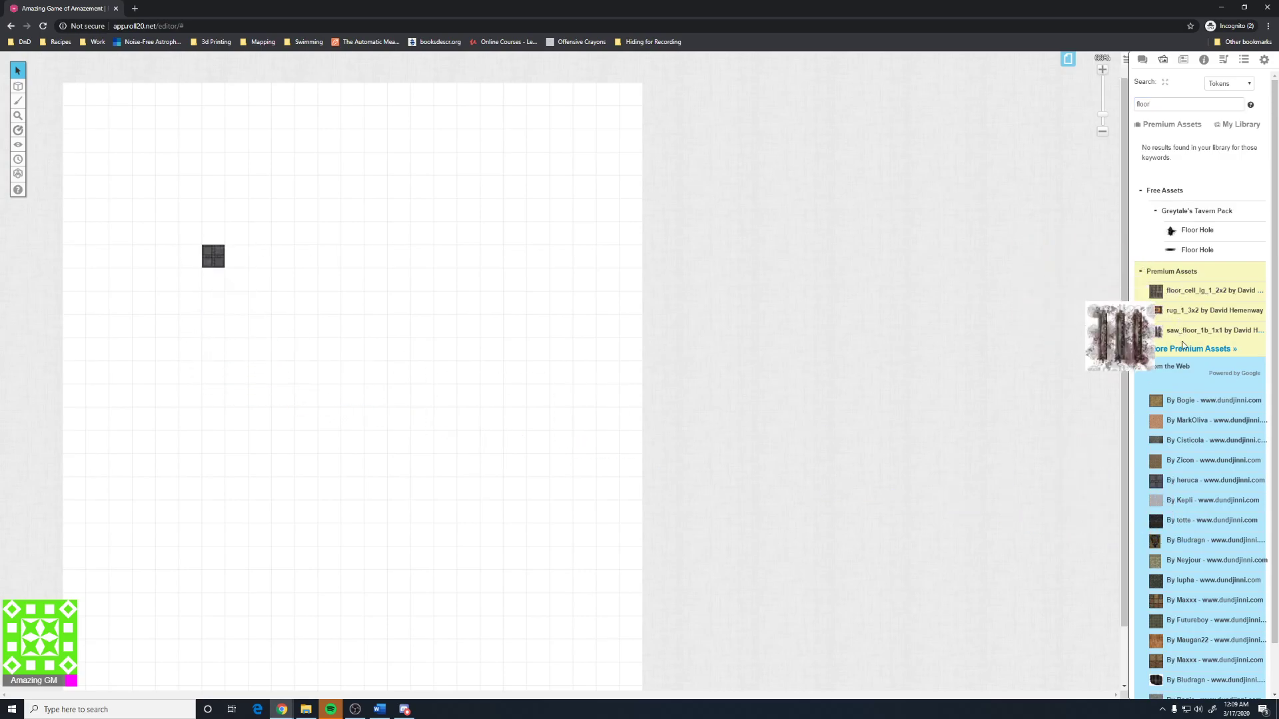
- Move the floor tile near the page's upper-left corner, sized 2 by 2 grid cells, and paste copies of it onto the page
left_click_drag(209, 255, 115, 113)
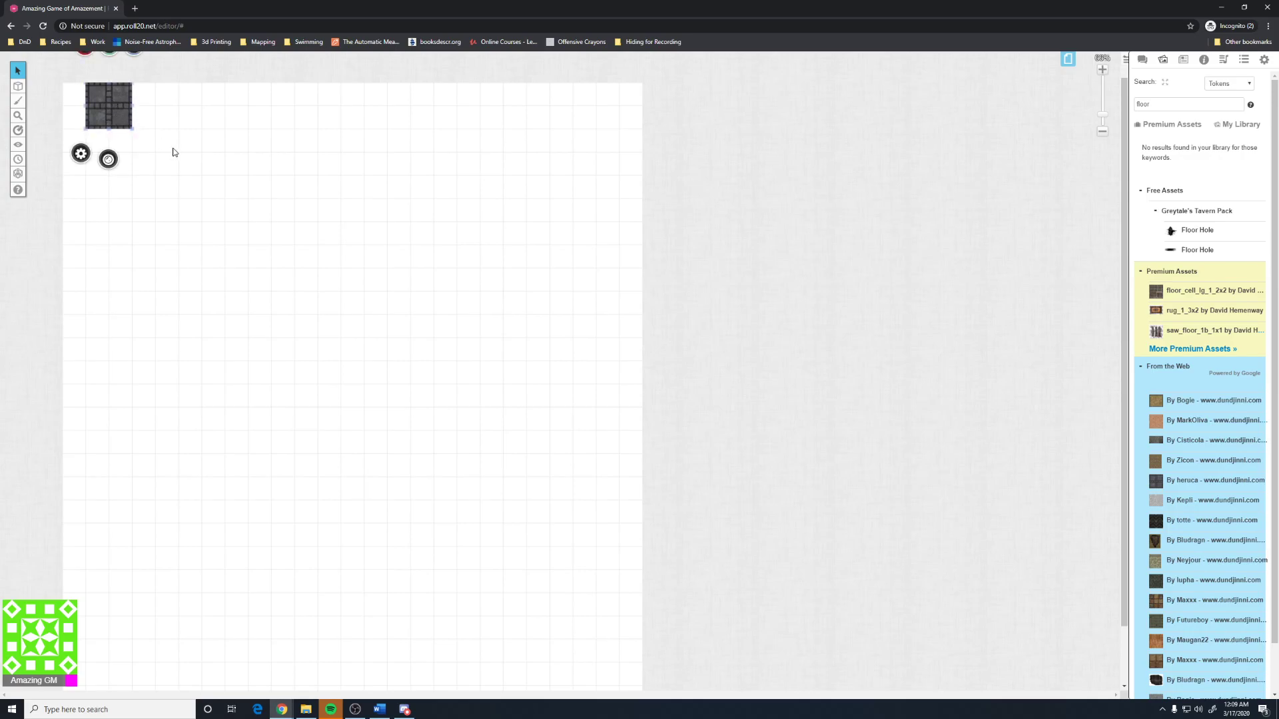
key("ctrl+v")
key("ctrl+v")
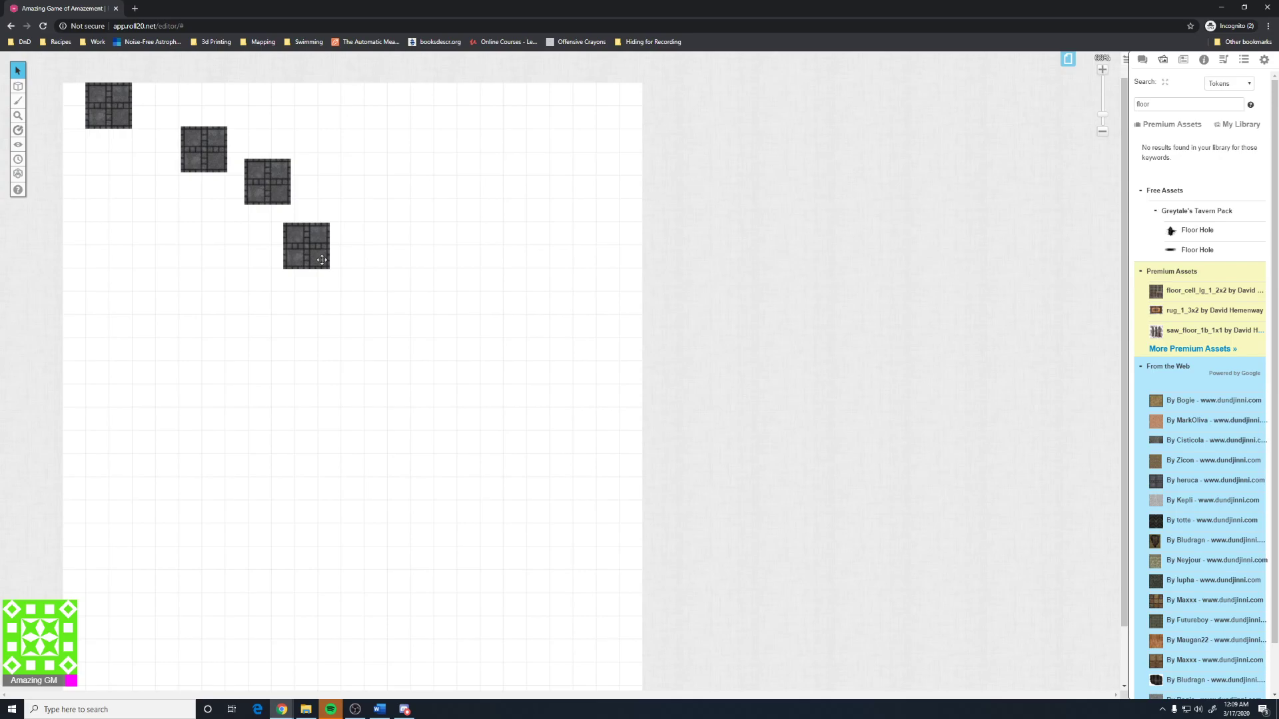
- Paste further floor tiles and arrange them edge to edge from the page's upper-left corner, six down the first column and three down the second
key("ctrl+v")
left_click_drag(122, 277, 120, 161)
left_click_drag(112, 117, 89, 117)
left_click_drag(112, 158, 90, 159)
left_click(224, 165)
left_click_drag(224, 165, 105, 215)
left_click_drag(278, 198, 97, 263)
left_click_drag(285, 255, 65, 298)
left_click_drag(283, 267, 73, 352)
left_click_drag(316, 251, 152, 153)
left_click_drag(307, 251, 141, 209)
- Select all the floor tiles together and move them to the Map Layer
left_click_drag(205, 413, 100, 107)
right_click(133, 147)
mouse_move(143, 118)
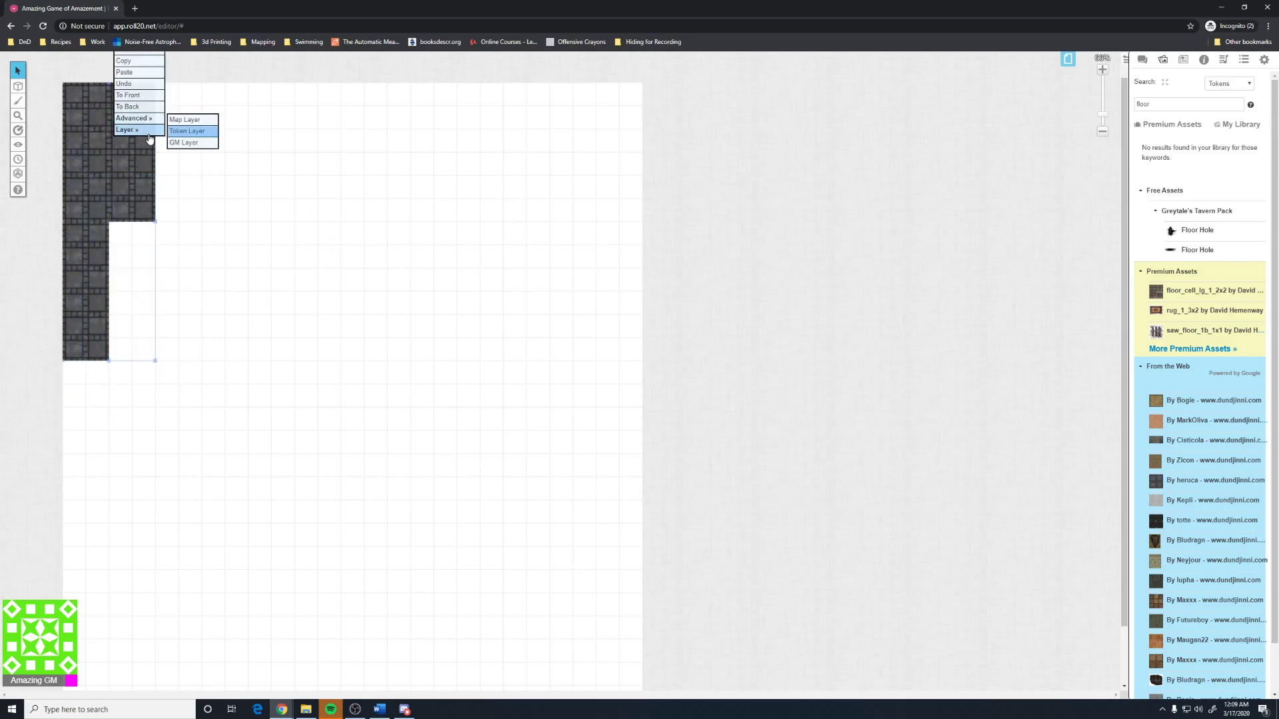
left_click(188, 120)
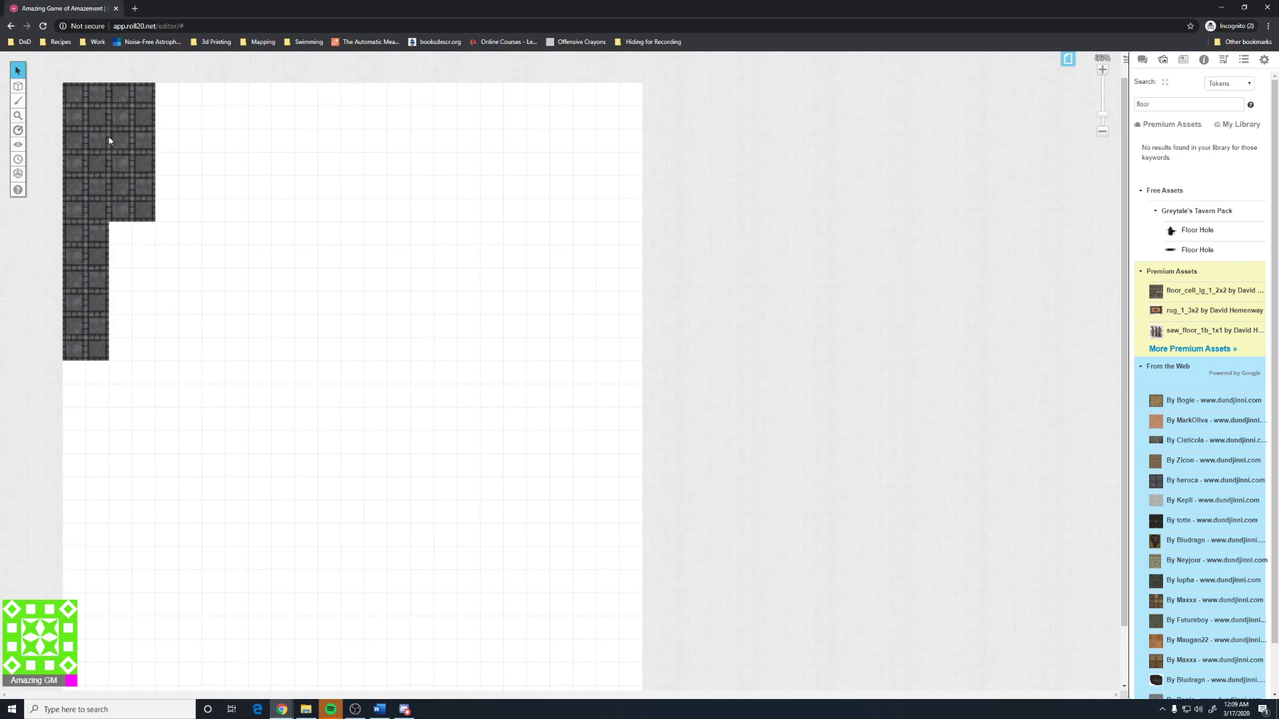
- Search the art library for "wall" and place a small stone wall piece from the web results on the page
double_click(1181, 106)
key("Return")
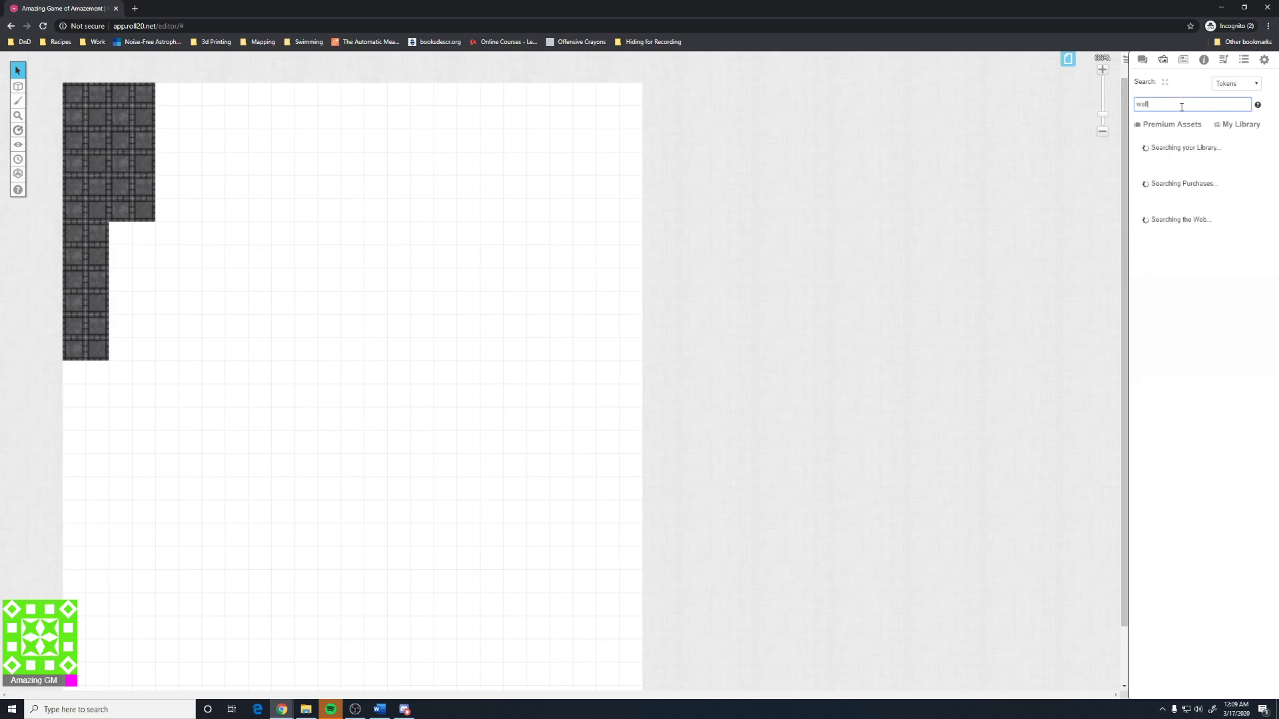
mouse_move(1173, 404)
left_click_drag(1173, 404, 261, 297)
- Try the wall piece turned upright over the floor tiles, and delete it from the page
left_click(238, 278)
left_click_drag(237, 256, 257, 280)
left_click(239, 271)
left_click(289, 262)
left_click(243, 274)
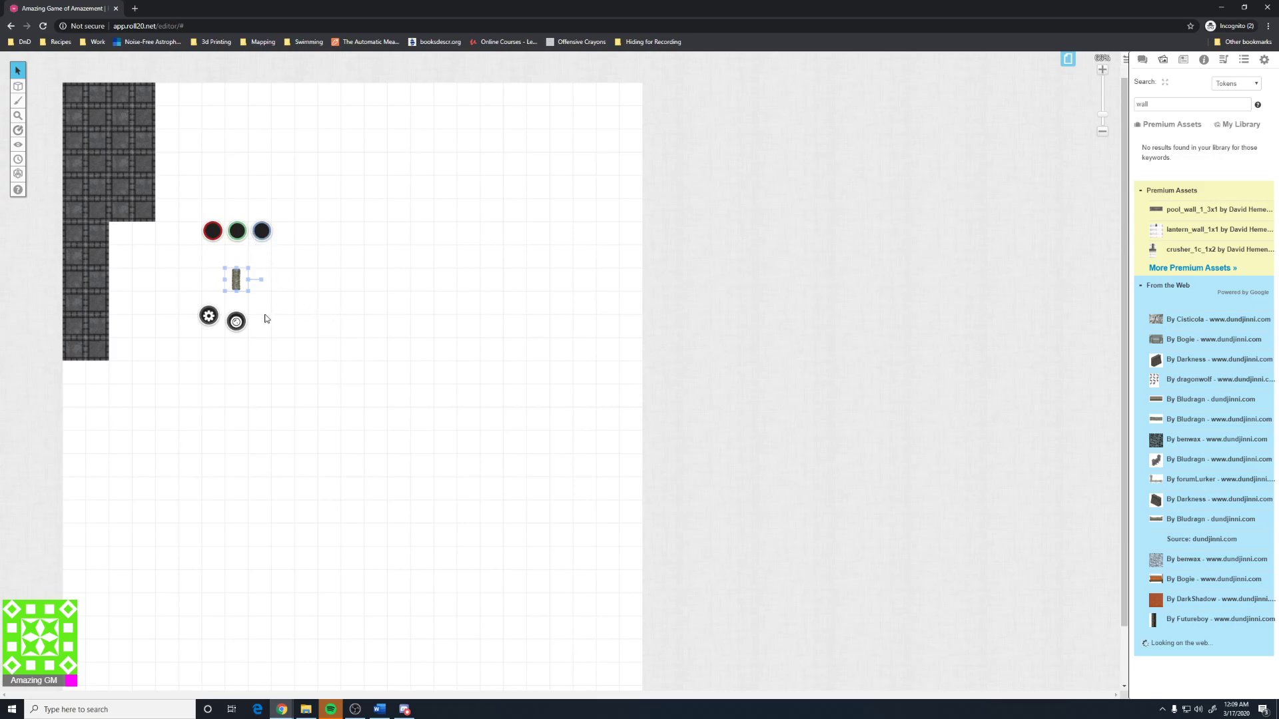
left_click_drag(236, 280, 121, 141)
key("Delete")
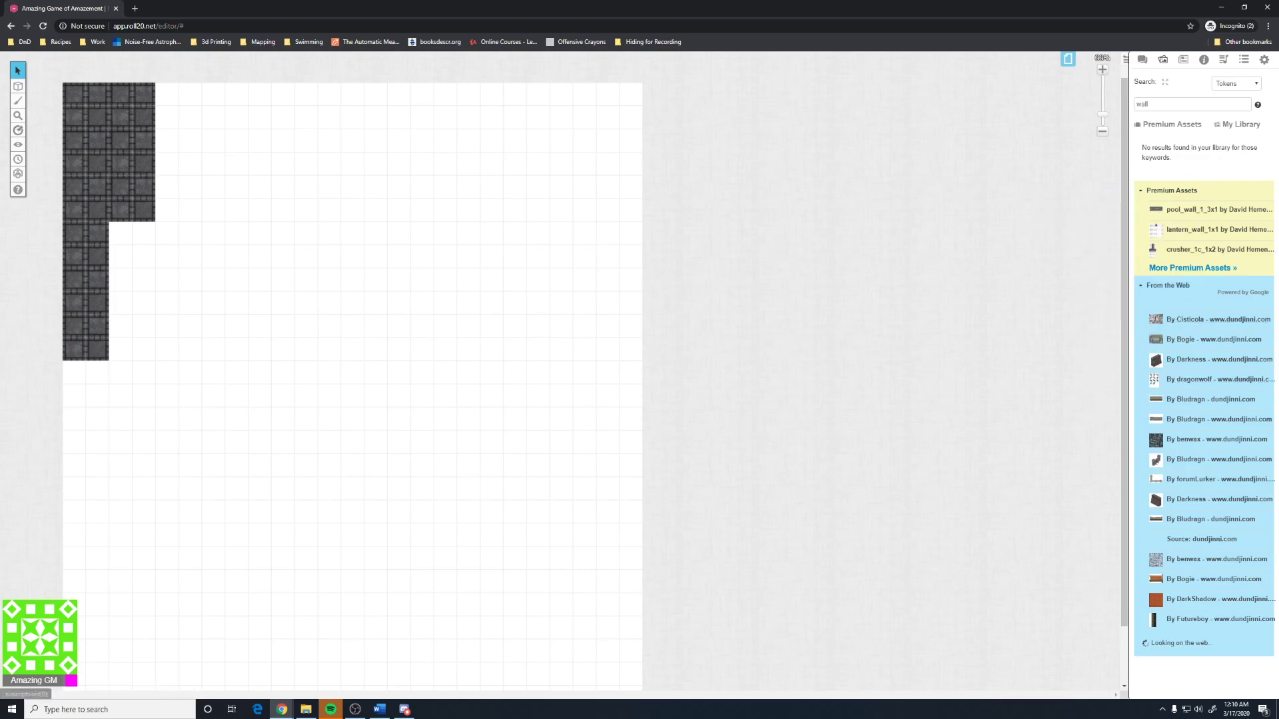
- Switch to the Google Images window, search for "wall dnd" and look through the results for usable wall art
left_click_drag(1278, 44, 1278, 44)
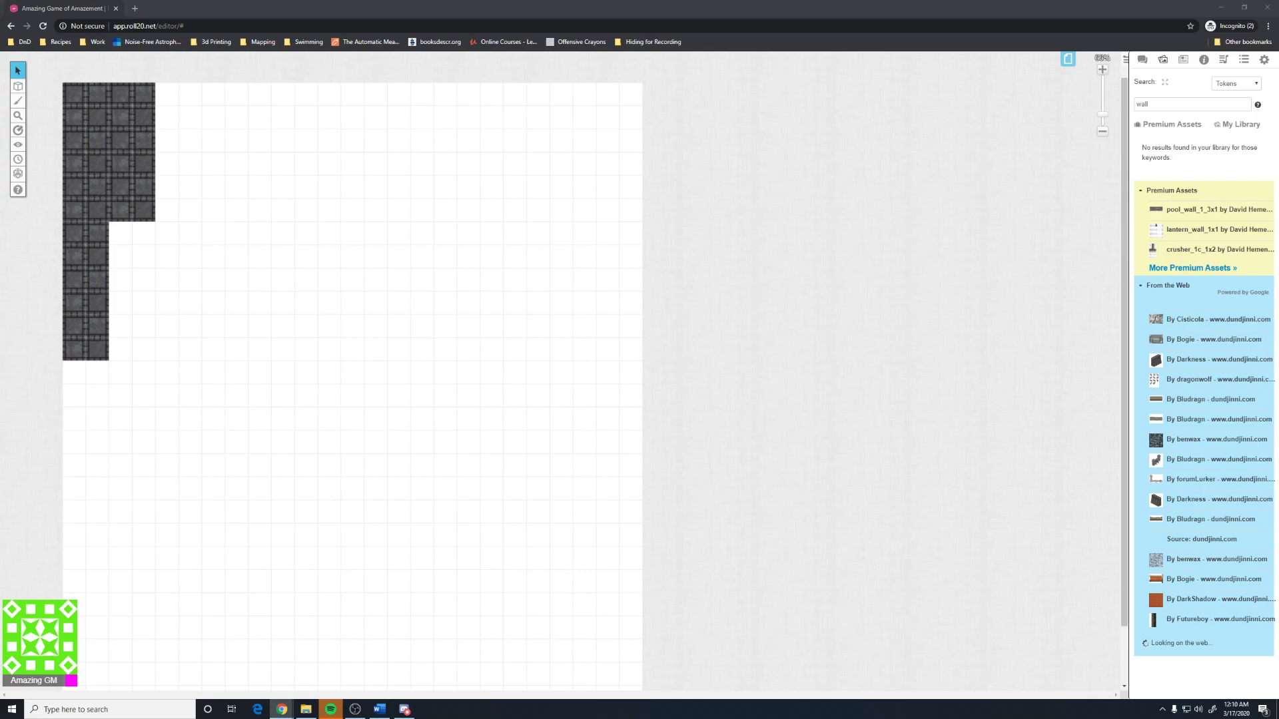
left_click_drag(1278, 73, 459, 1)
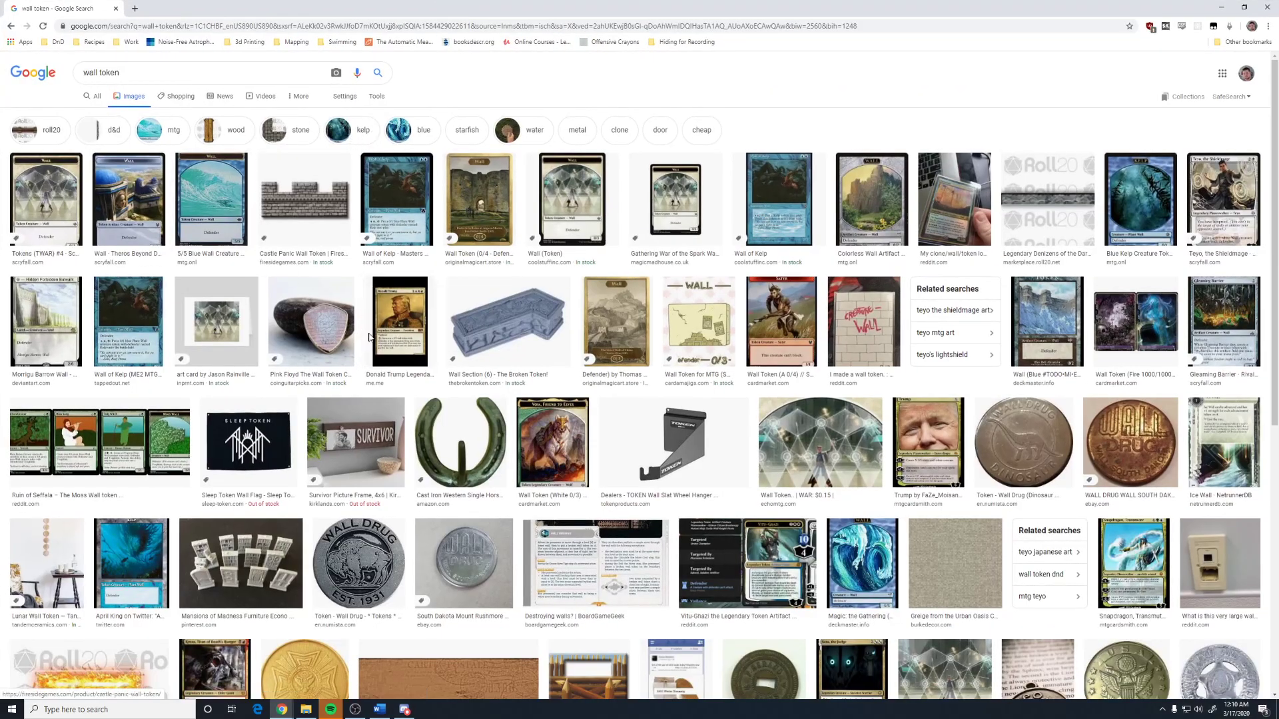
left_click(192, 73)
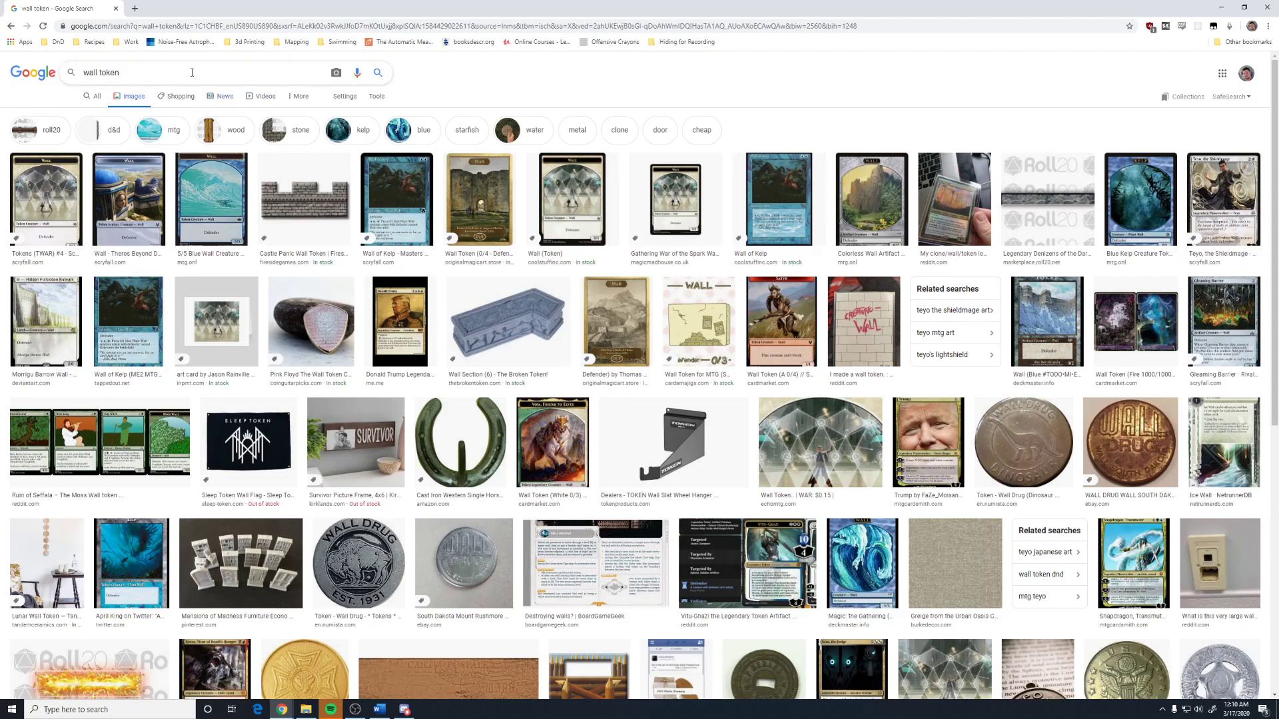
key("BackSpace")
key("BackSpace")
key("BackSpace")
key("BackSpace")
key("BackSpace")
type("dnd")
key("Return")
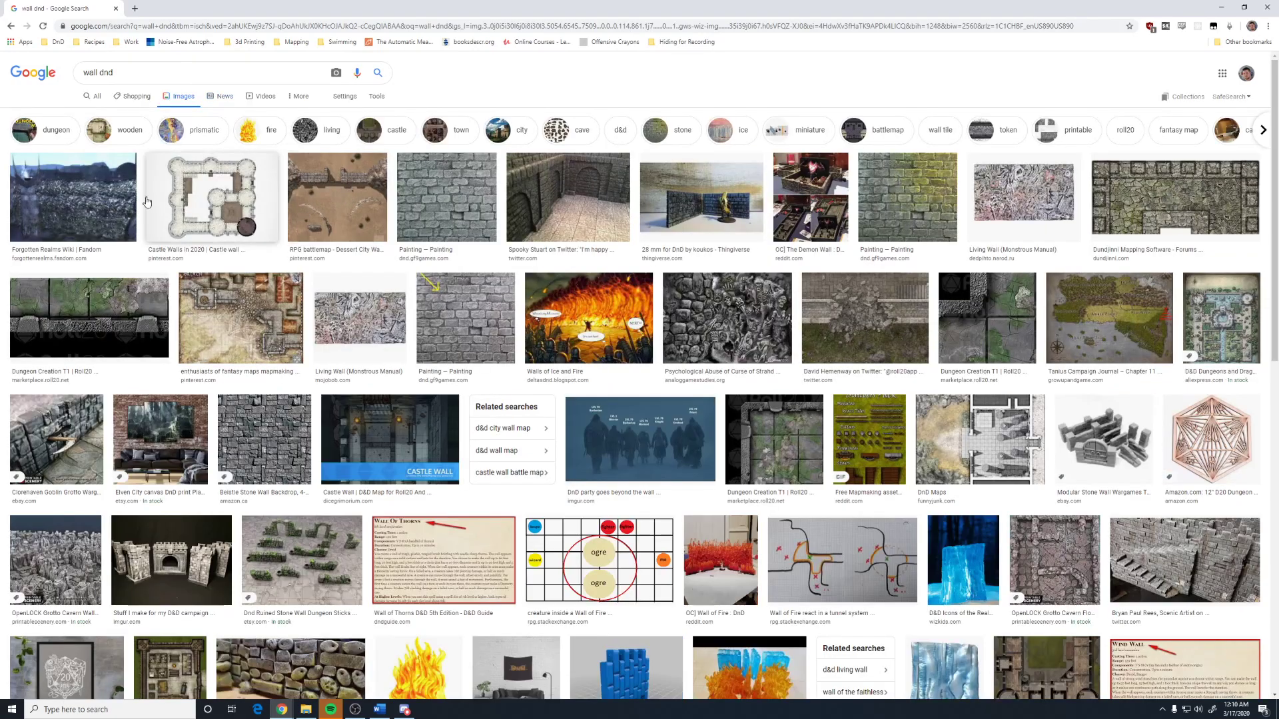
scroll(565, 304, "down", 6)
scroll(565, 304, "down", 15)
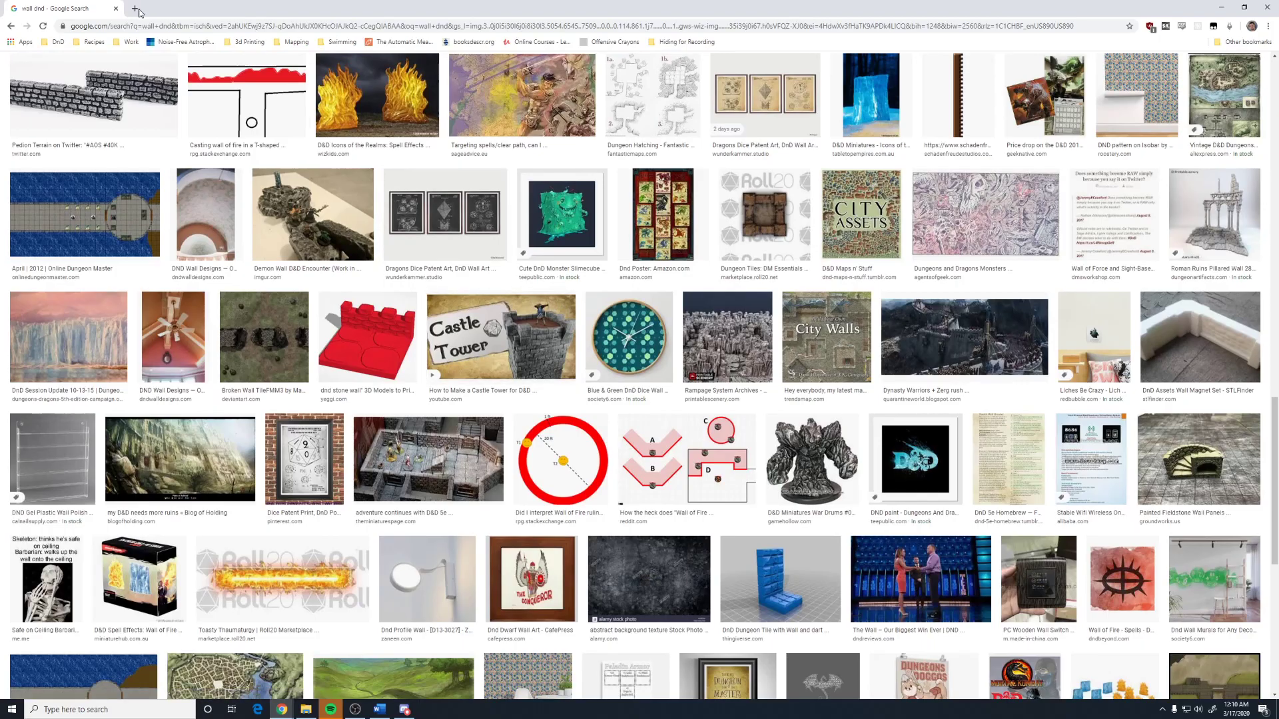
- Return to Roll20 and draw a large rounded magenta outline with a small loop inside it using the Freehand tool
key("alt+Tab")
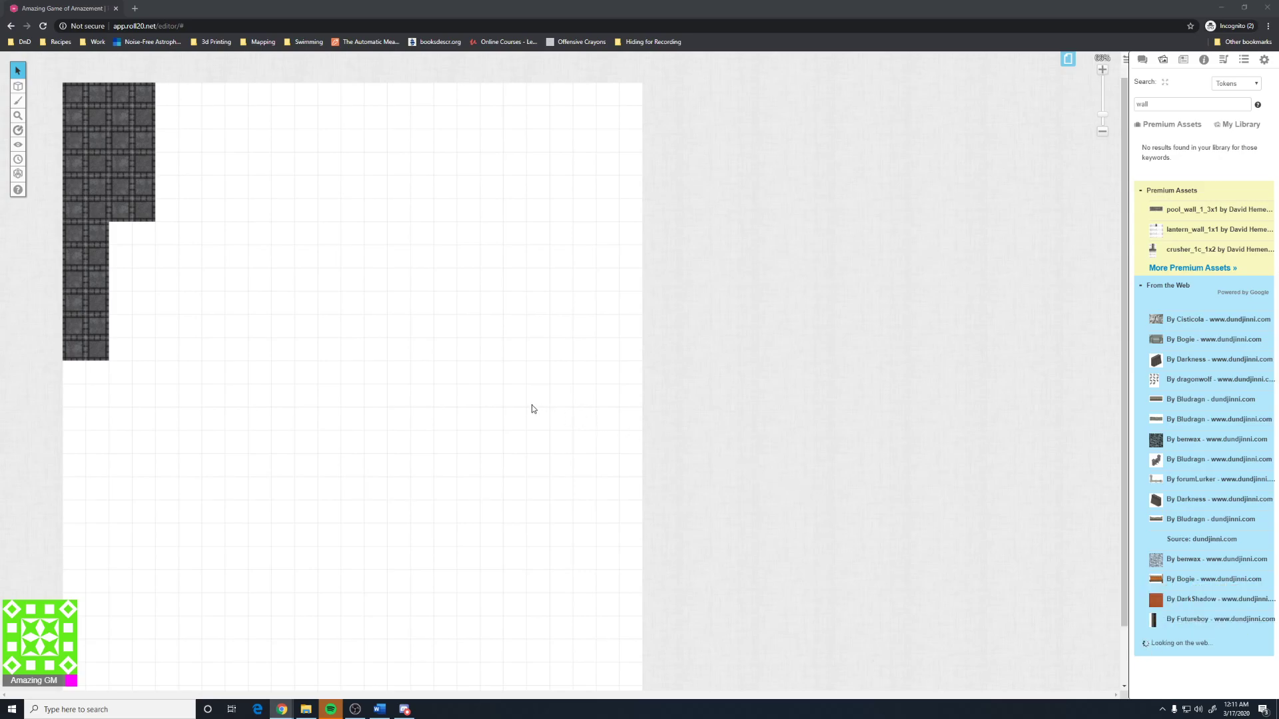
left_click_drag(273, 391, 69, 83)
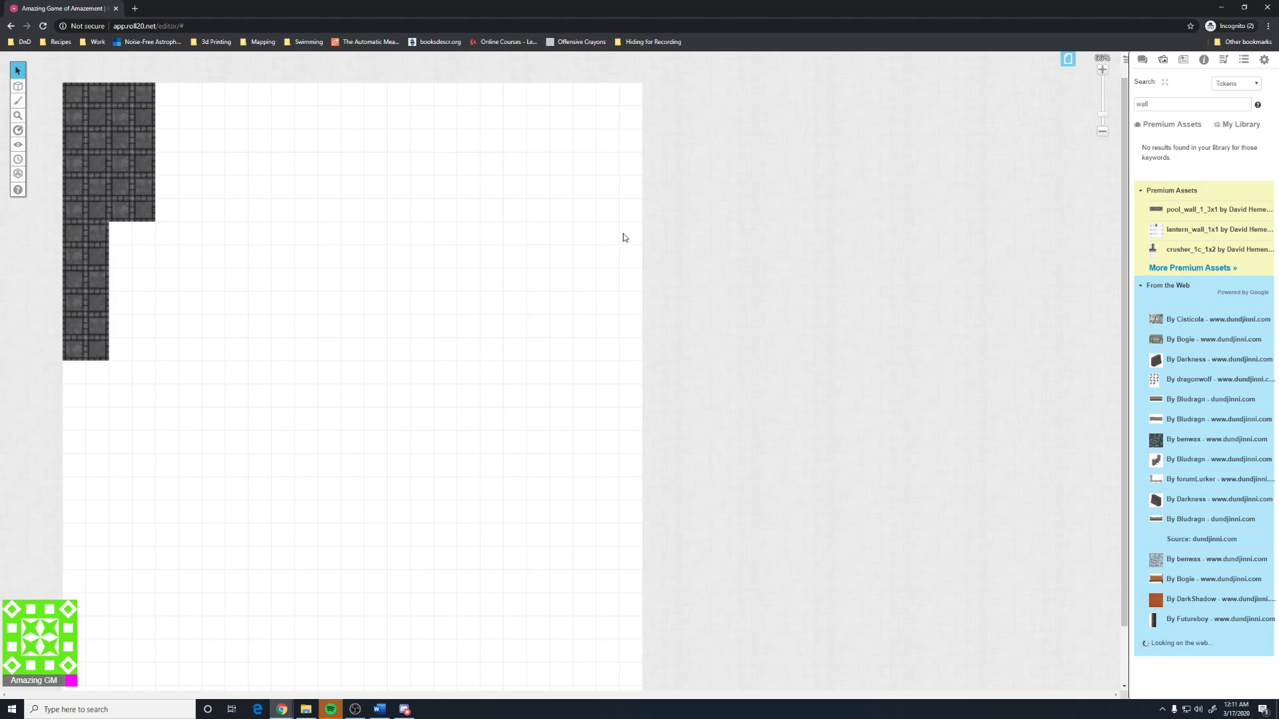
left_click(20, 100)
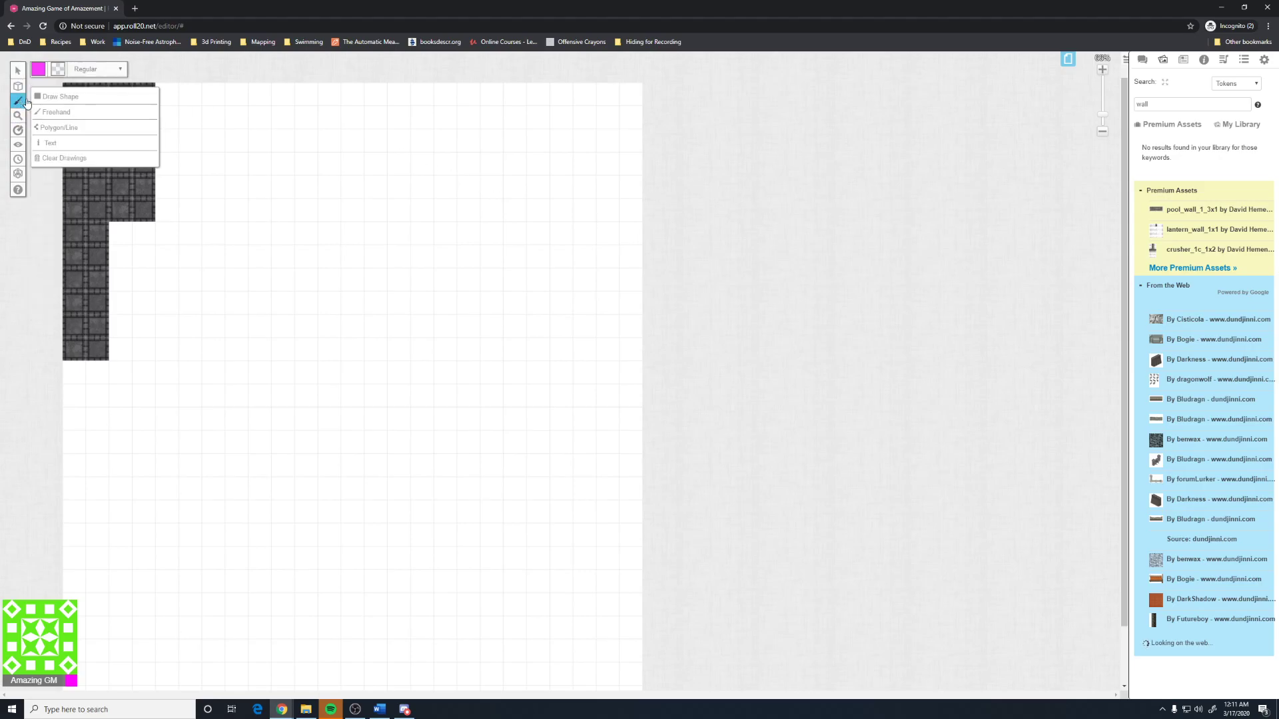
left_click(56, 112)
mouse_move(246, 151)
left_mouse_down()
mouse_move(421, 215)
mouse_move(243, 156)
mouse_move(255, 159)
left_mouse_up()
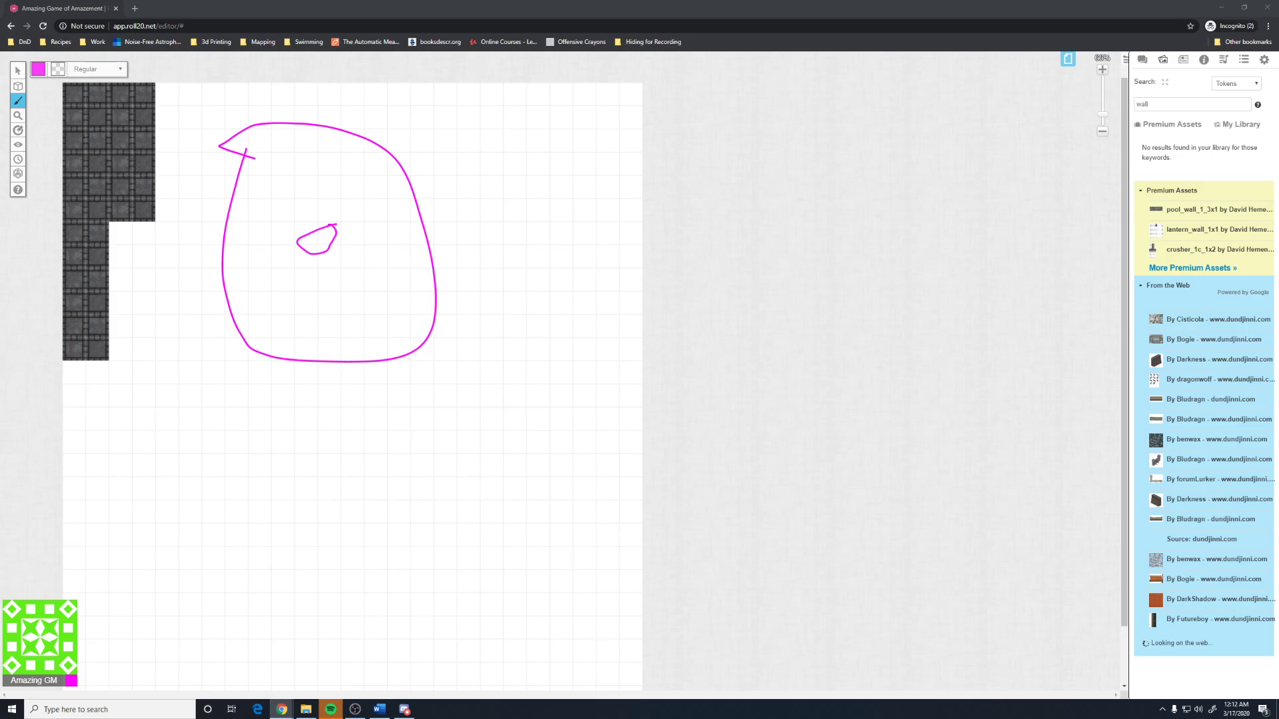
- Switch to the Pinterest maps board, save the Goblin Barrow image to the DnD Maps folder, and show the file in its folder
key("alt+Tab")
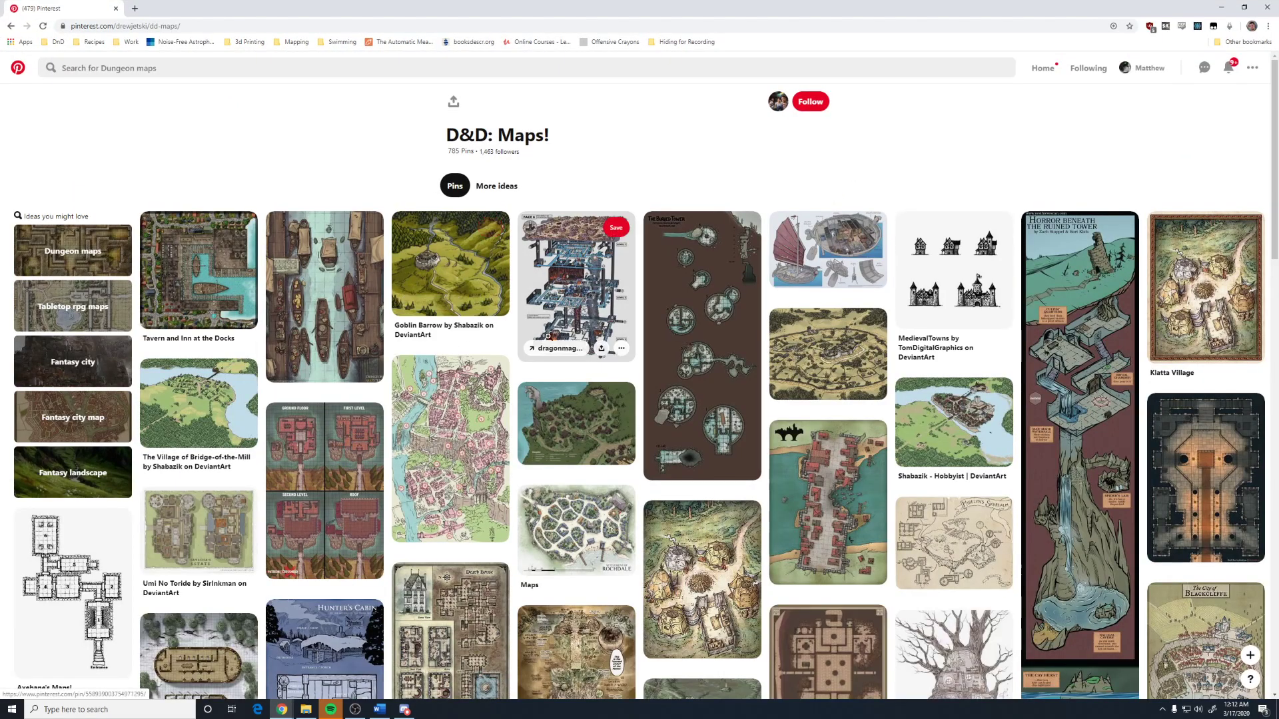
right_click(451, 264)
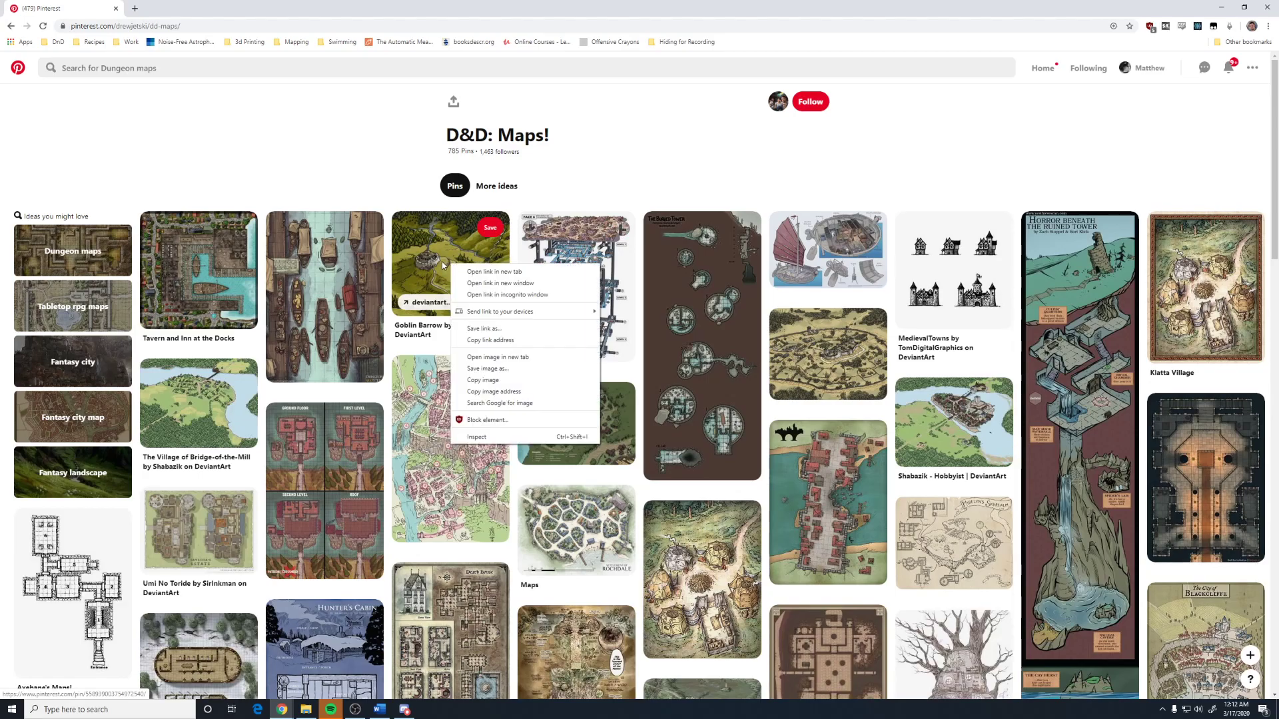
left_click(475, 370)
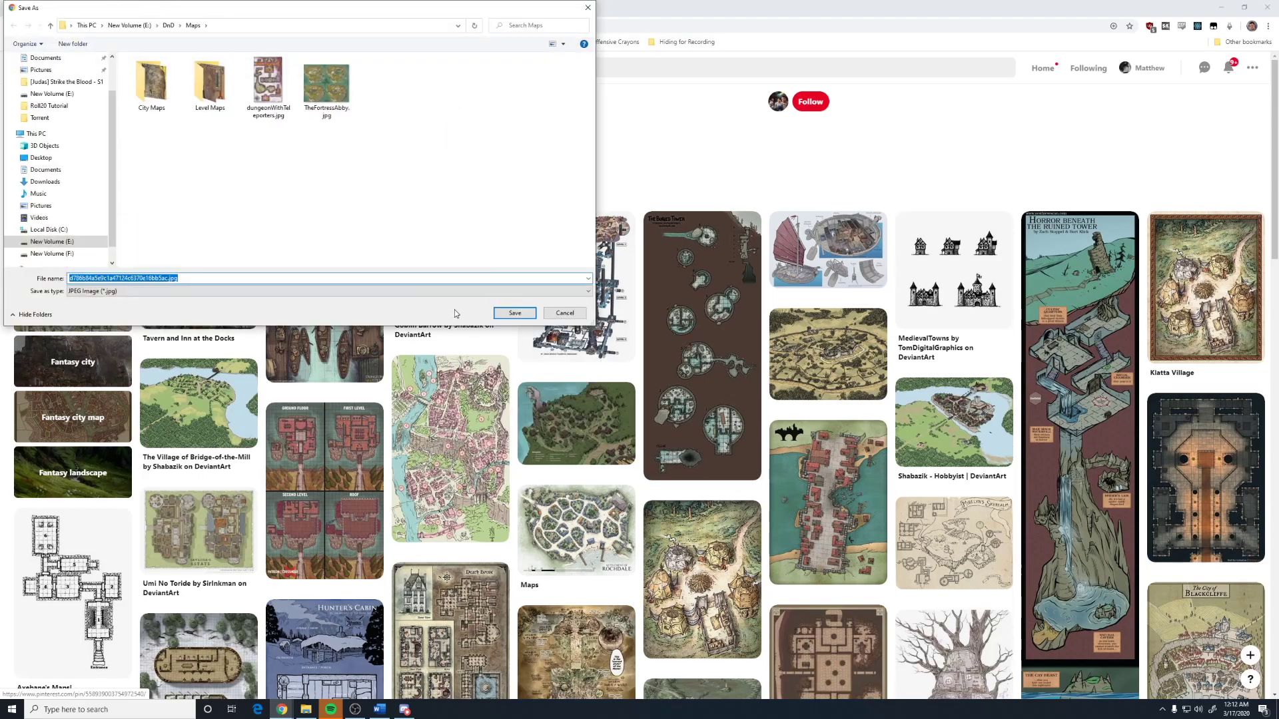
left_click(514, 313)
left_click(103, 692)
left_click(133, 653)
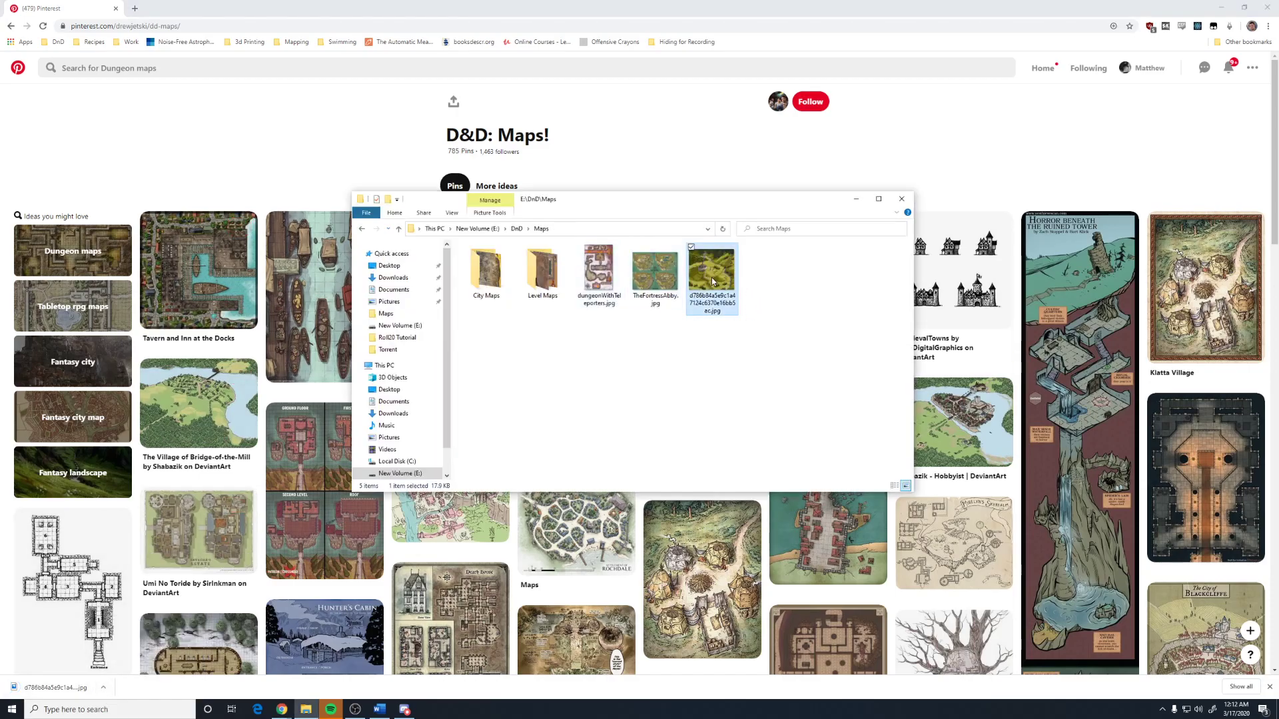
- Place the saved Goblin Barrow image on the Roll20 page below the freehand outline and switch back to the Select tool
left_click_drag(352, 13, 1278, 74)
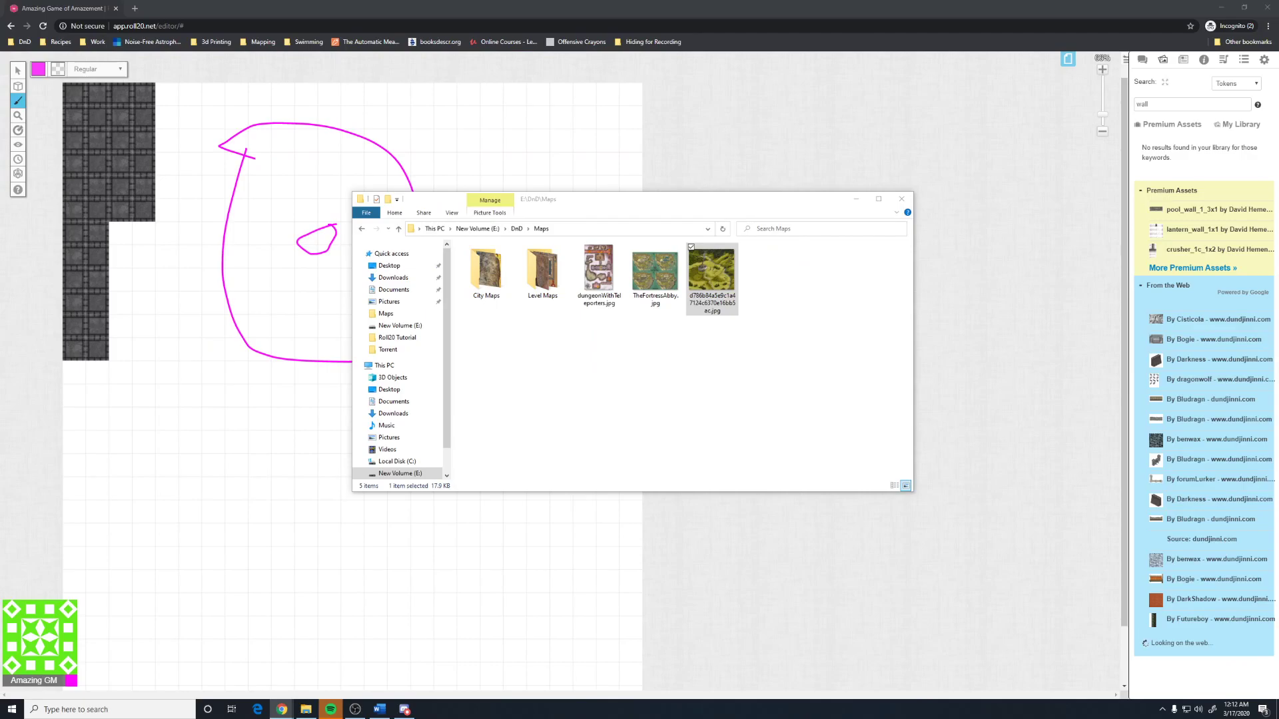
left_click_drag(716, 286, 283, 482)
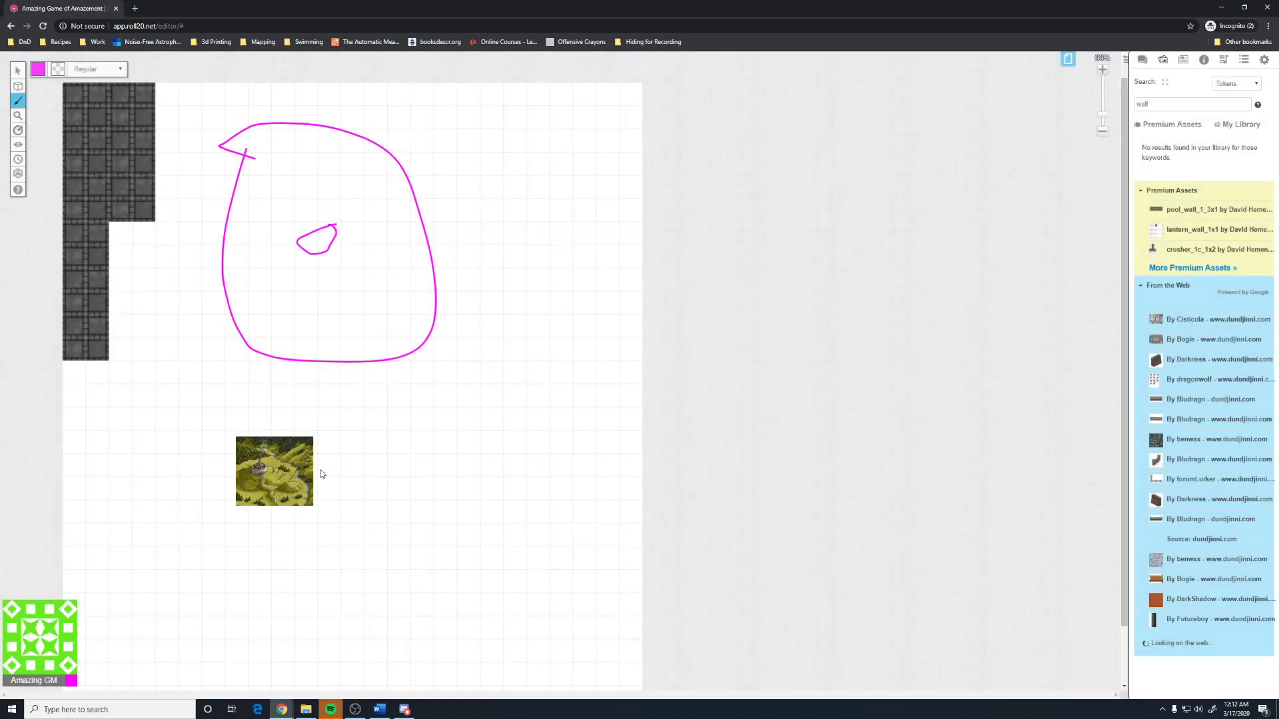
left_click_drag(275, 466, 206, 397)
left_click(18, 70)
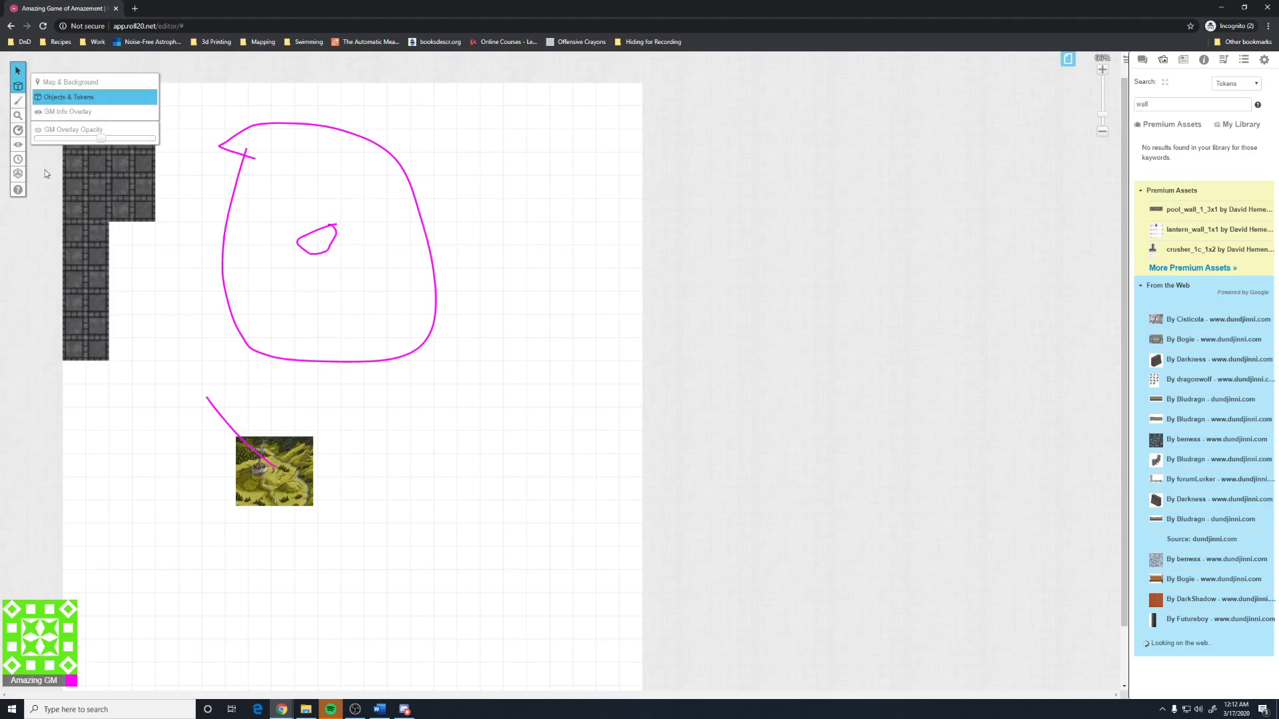
- Try the Goblin Barrow image enlarged to about 22 by 20 grid cells from the page's upper-left corner, and delete it
left_click_drag(287, 475, 596, 616)
key("ctrl+c")
key("ctrl+v")
left_click_drag(258, 277, 216, 166)
left_click_drag(343, 292, 533, 583)
left_click_drag(418, 445, 384, 469)
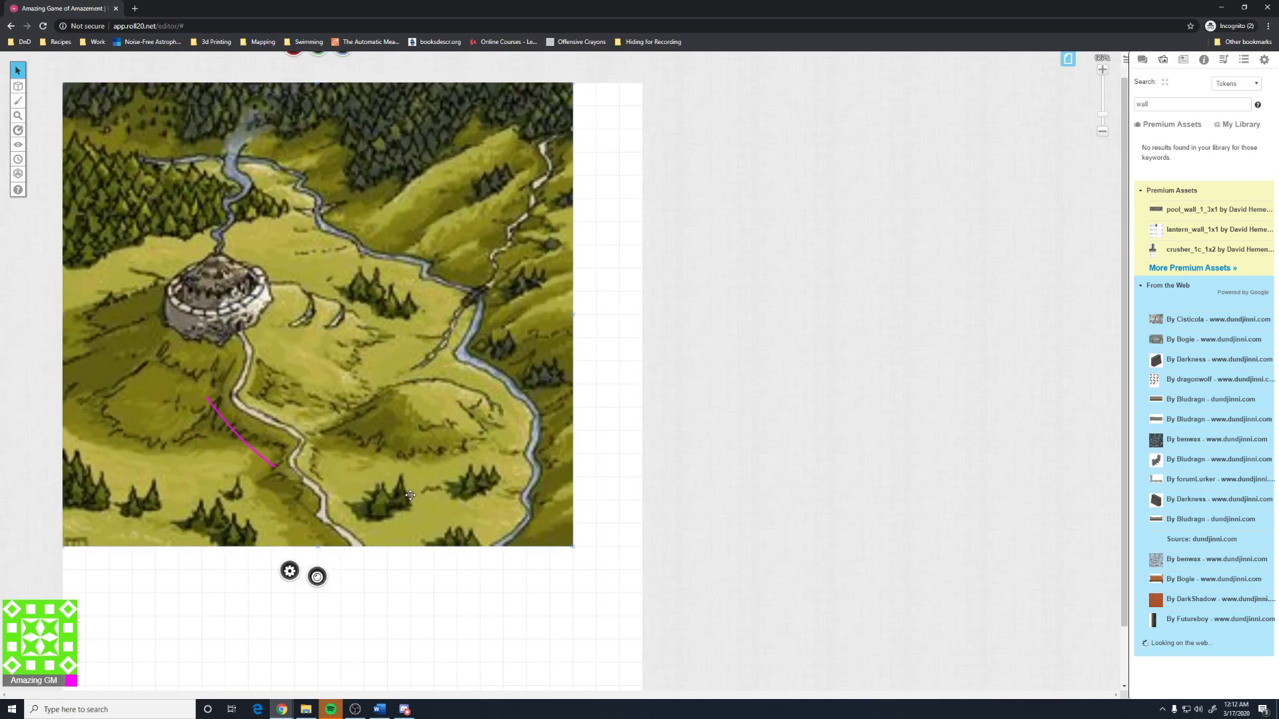
key("Delete")
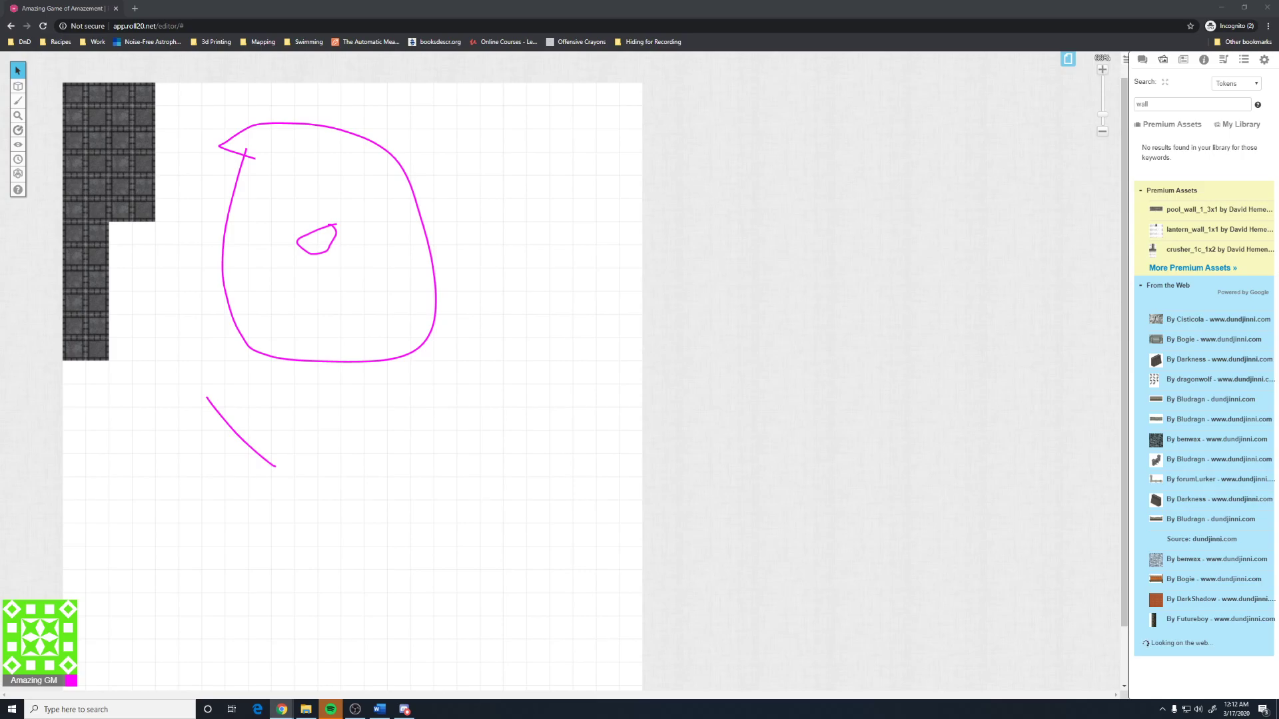
- Return to the Pinterest board, open the Goblin Barrow pin and follow it to its source page on DeviantArt
left_click_drag(1278, 107, 439, 0)
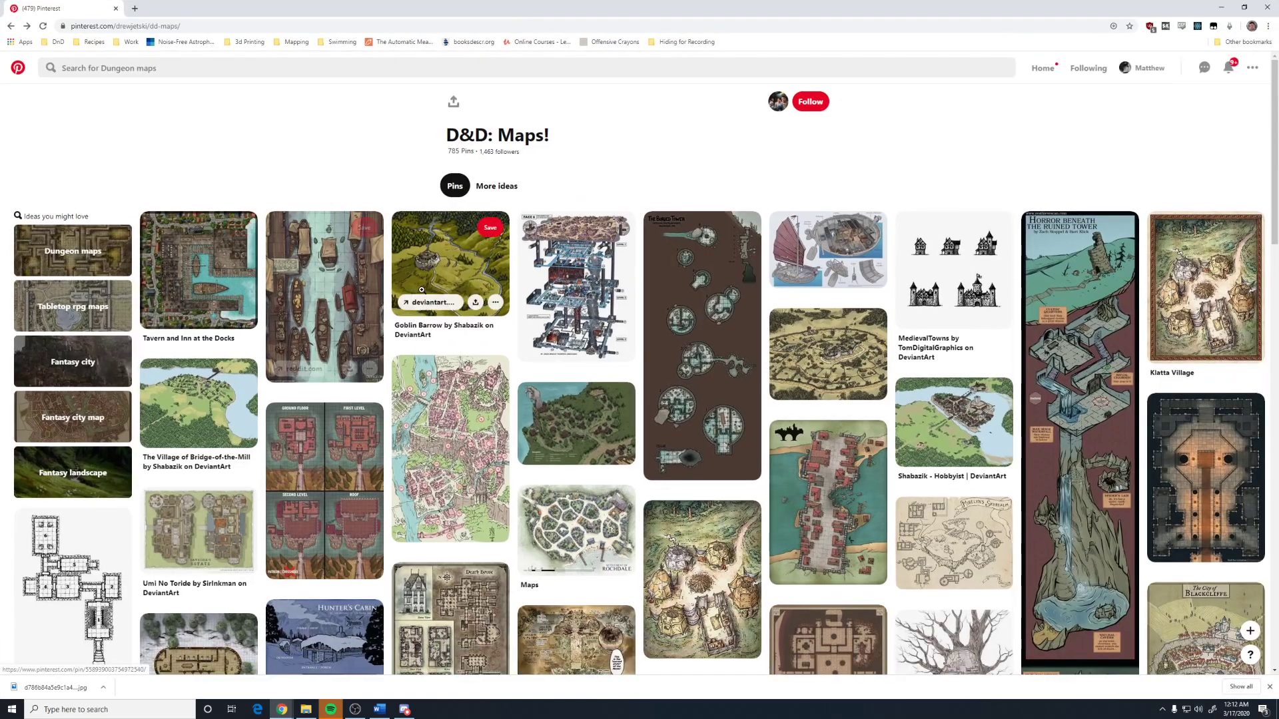
left_click(461, 259)
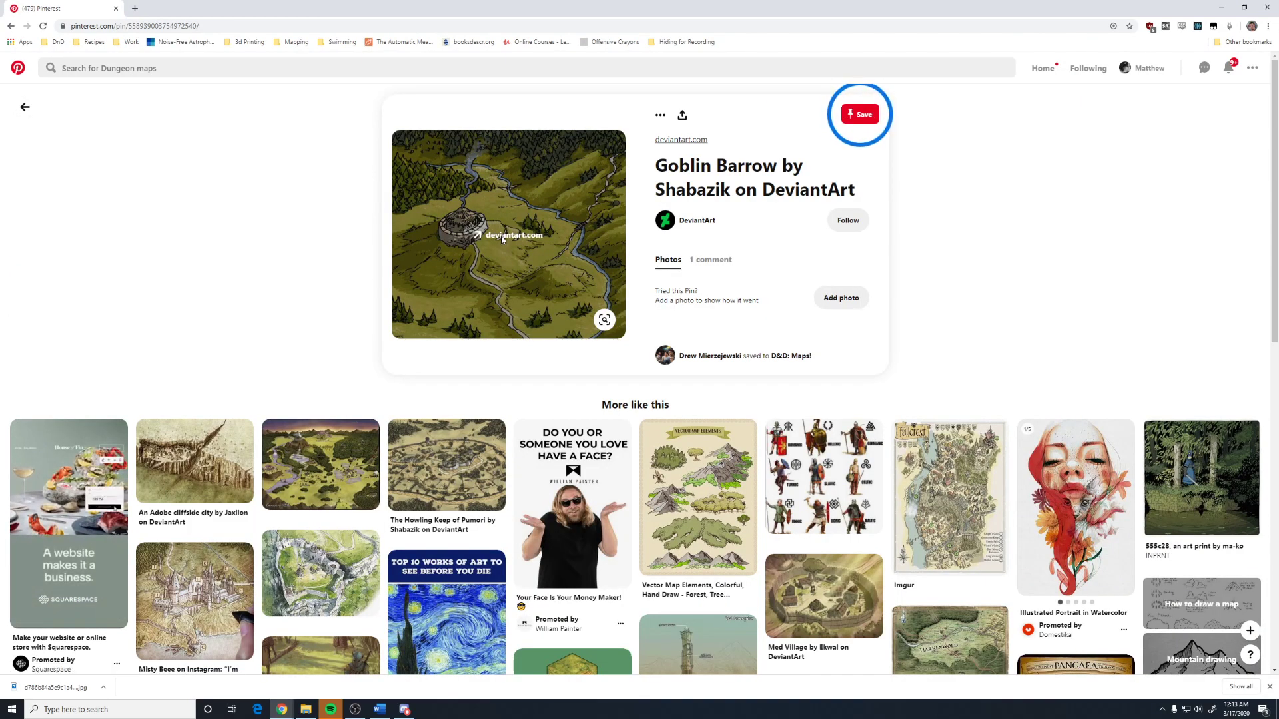
left_click(477, 288)
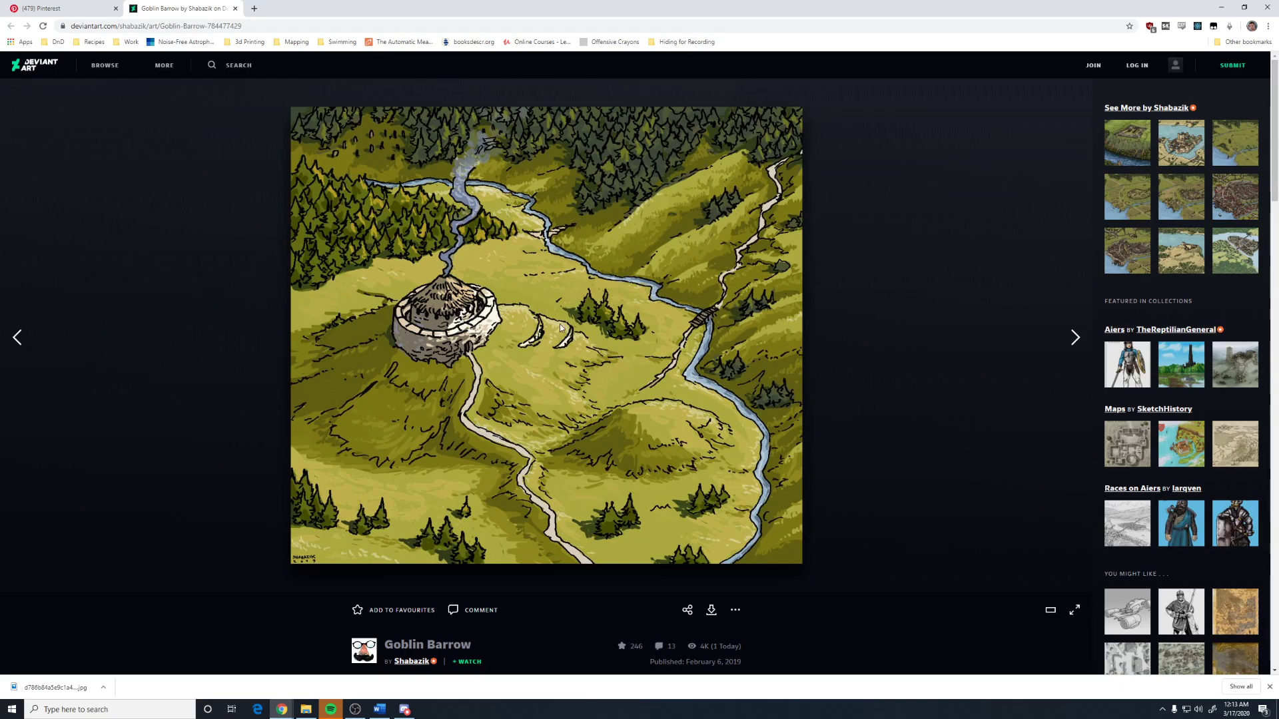
- View other settlement maps by the same DeviantArt artist from the suggested works
left_click(1113, 260)
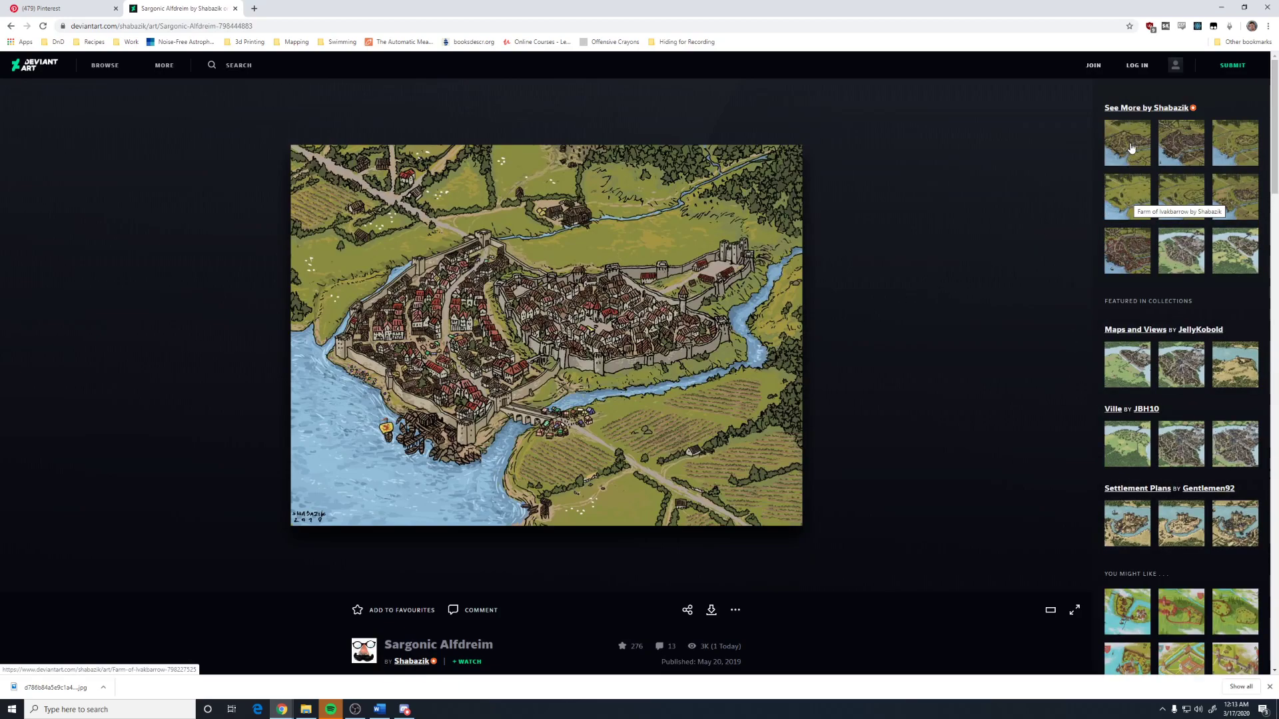
left_click(1130, 148)
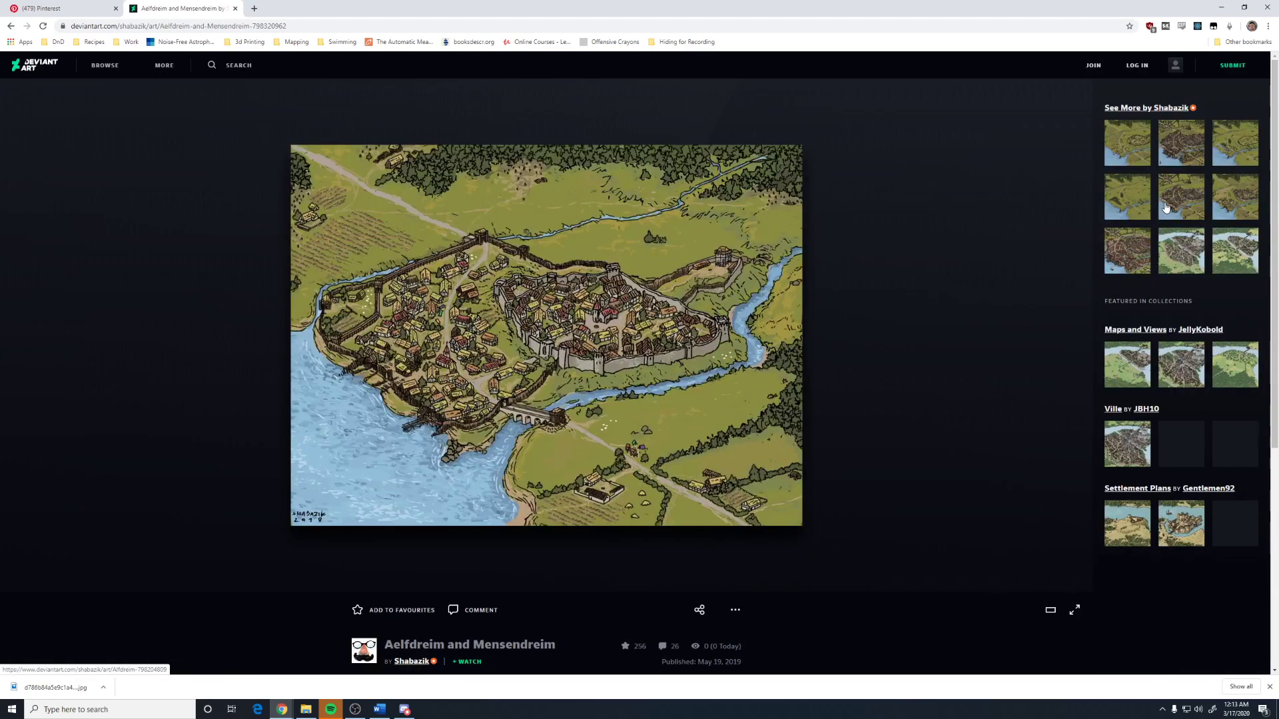
left_click(1128, 205)
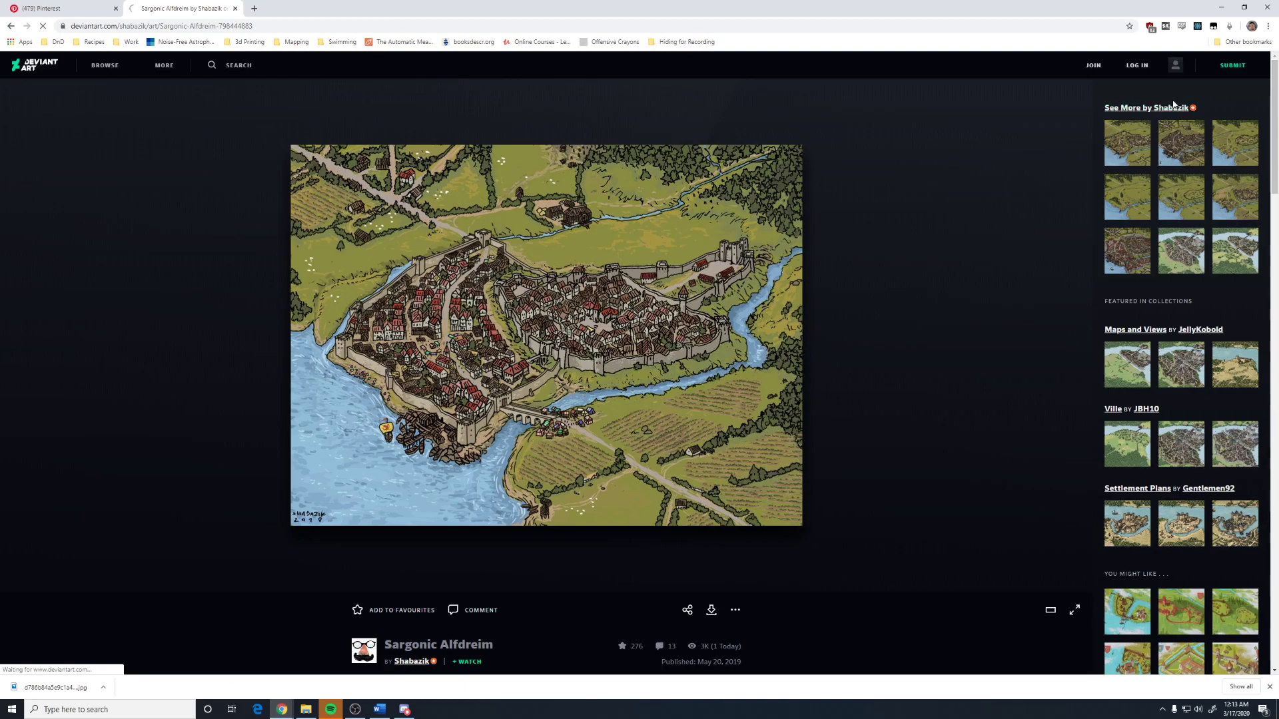
- Open the artist's full DeviantArt gallery and browse the featured works for fantasy maps
left_click(1149, 109)
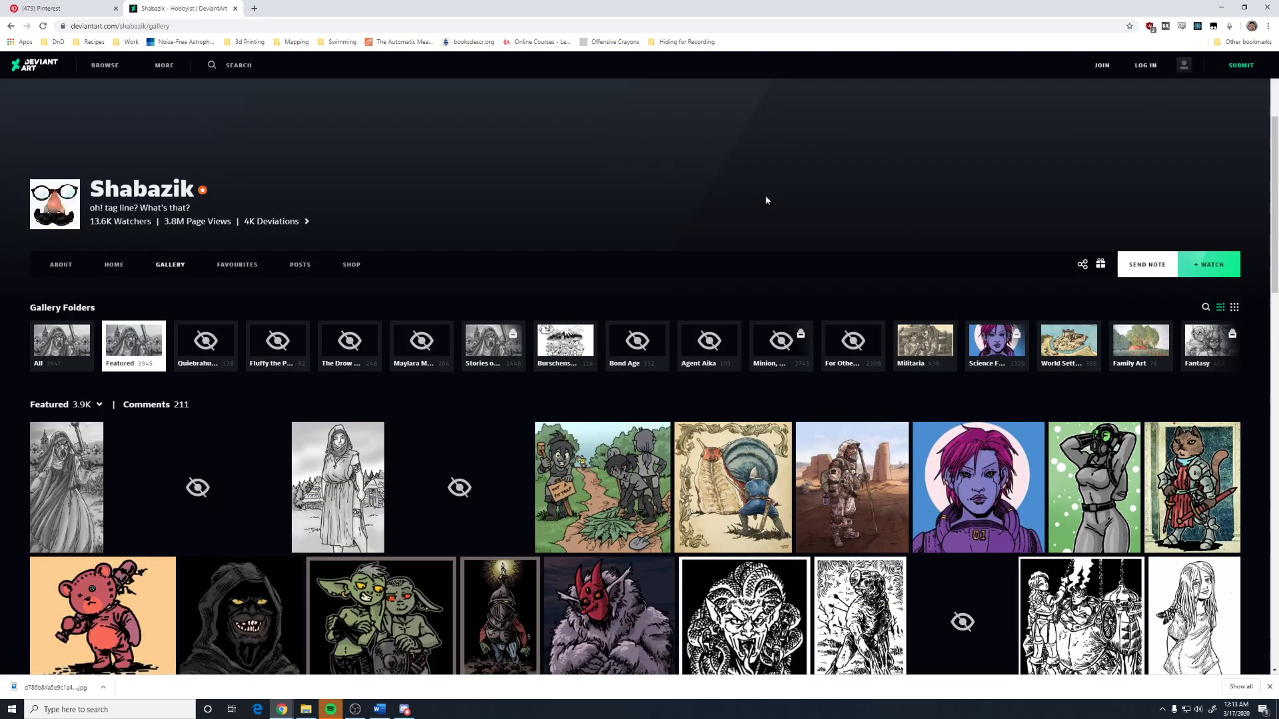
scroll(605, 237, "down", 3)
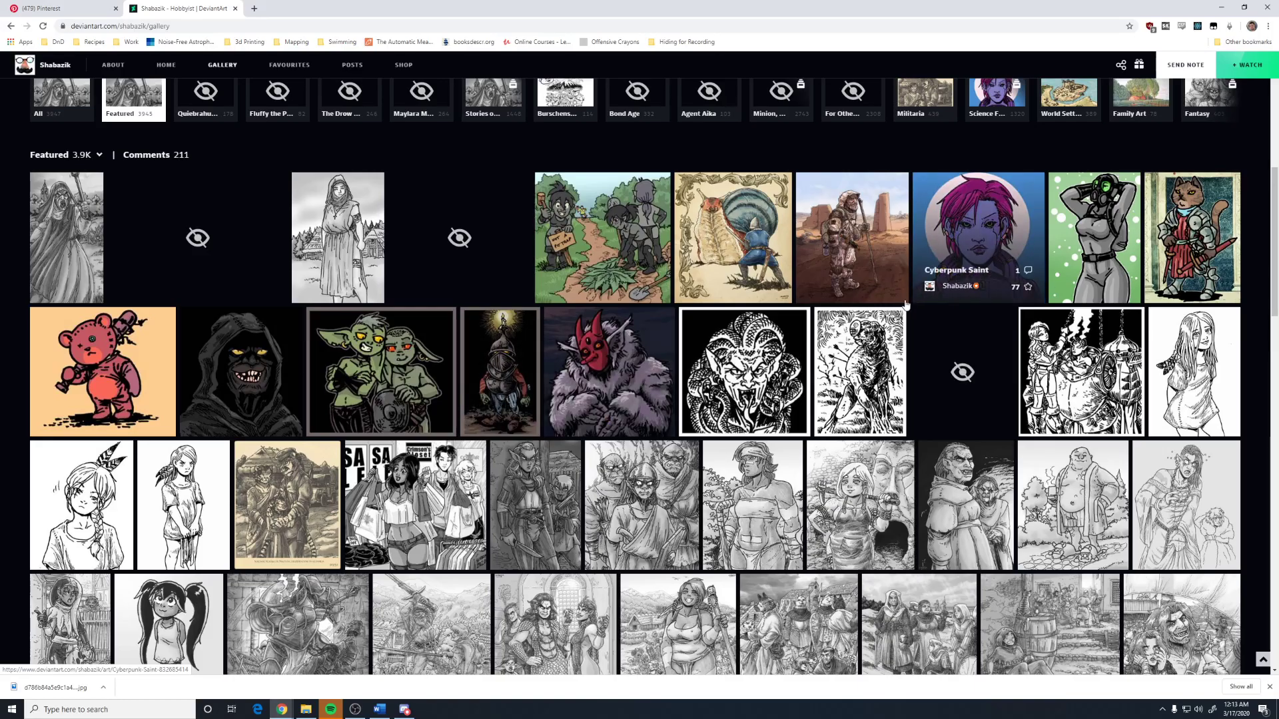
scroll(822, 327, "down", 3)
scroll(799, 330, "down", 2)
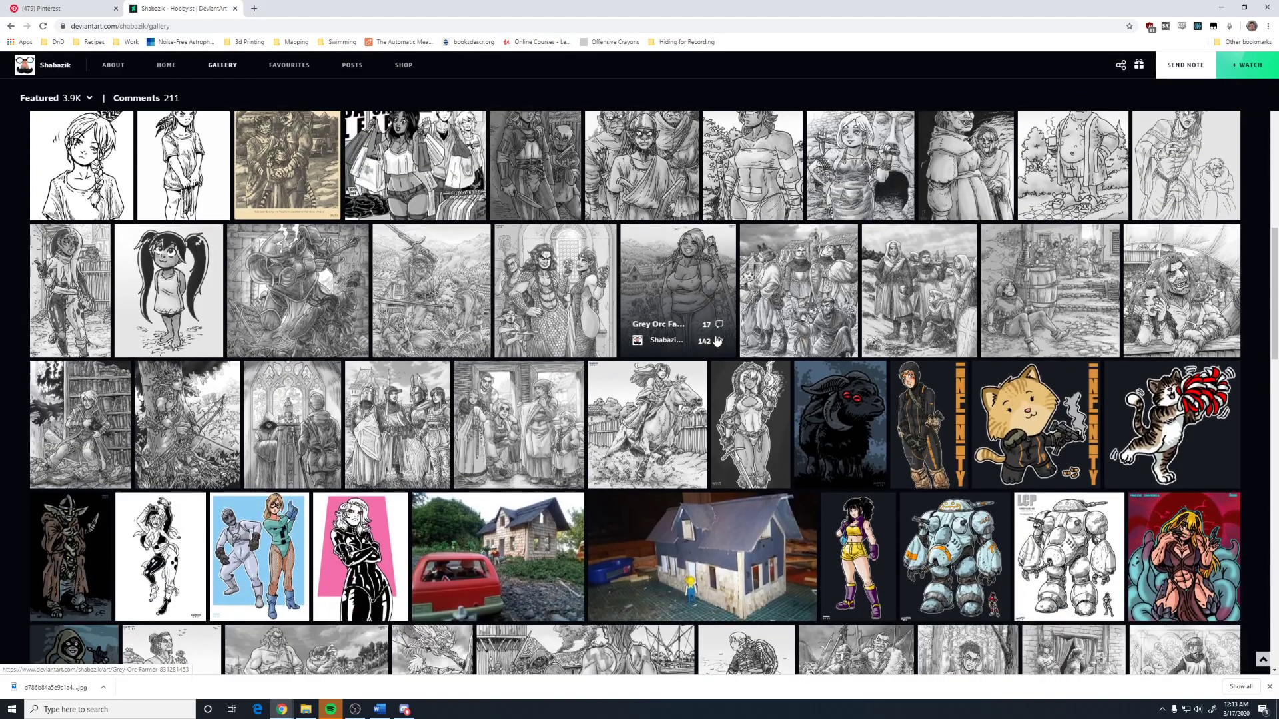
scroll(719, 333, "up", 1)
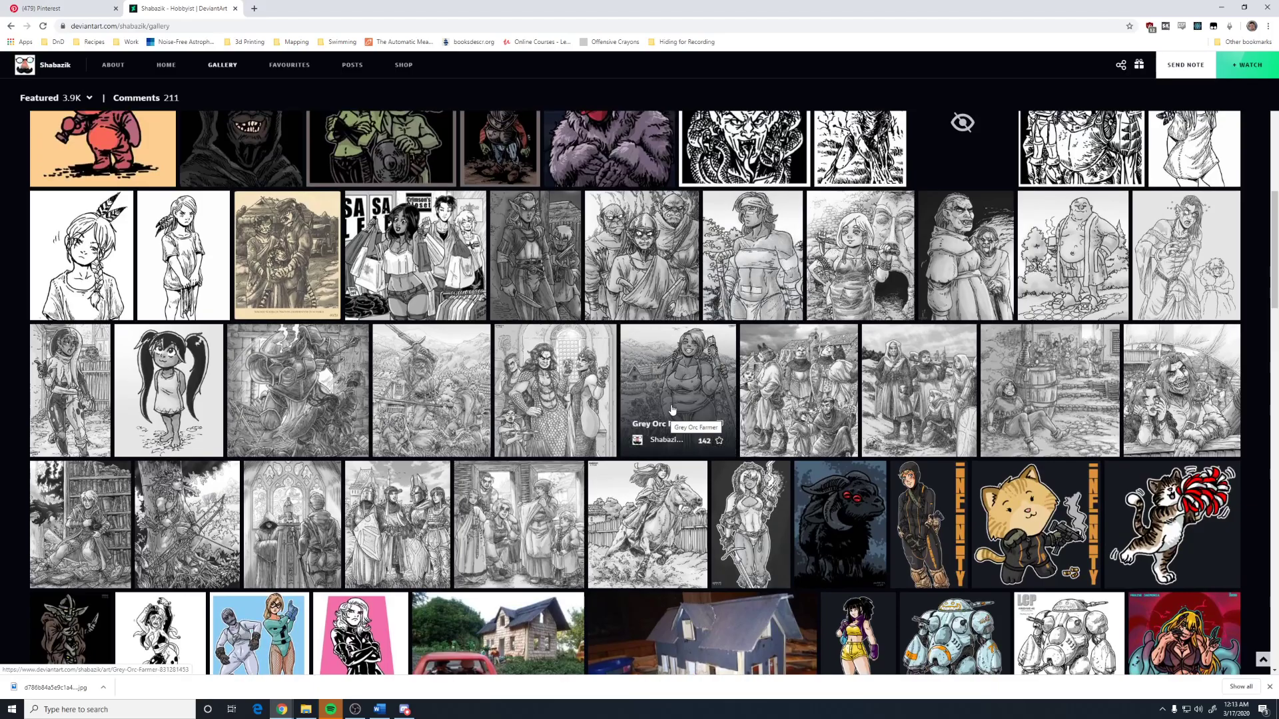
scroll(673, 410, "down", 5)
scroll(673, 409, "down", 6)
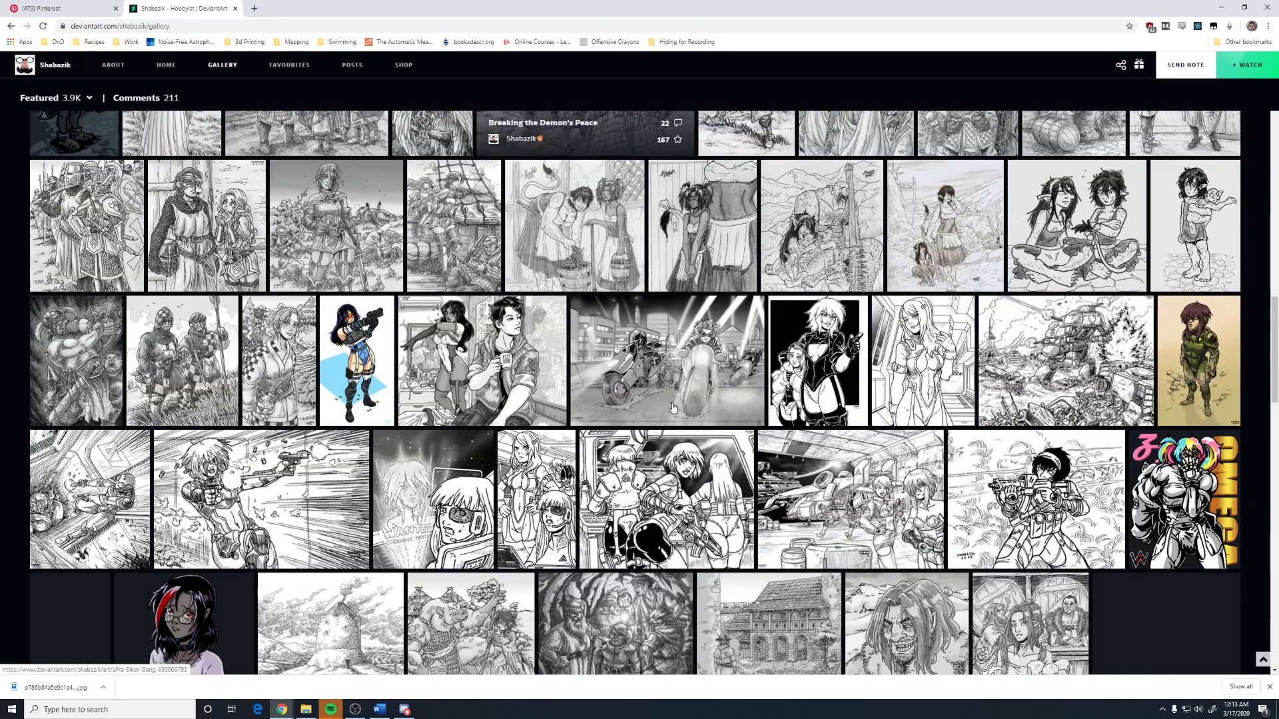
scroll(673, 409, "down", 5)
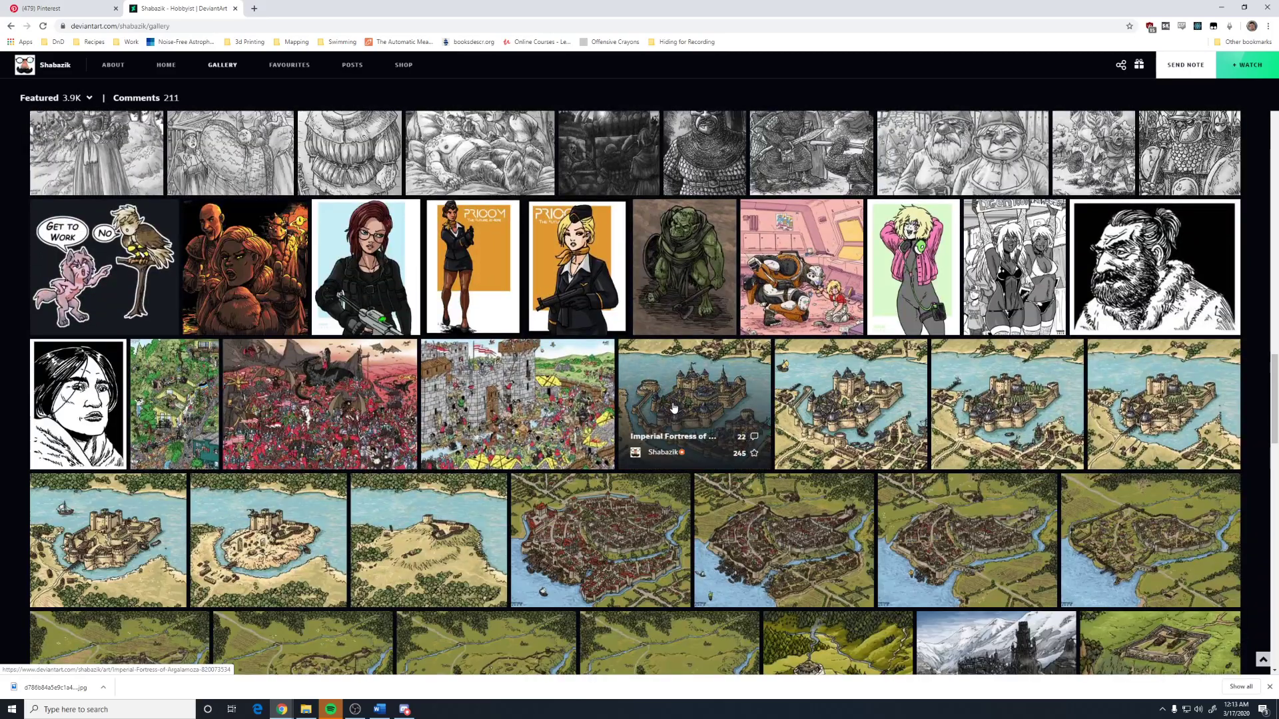
- Browse further down the artist's gallery and open the Hillfort of Ivaktuk map
scroll(673, 408, "down", 2)
scroll(673, 409, "down", 3)
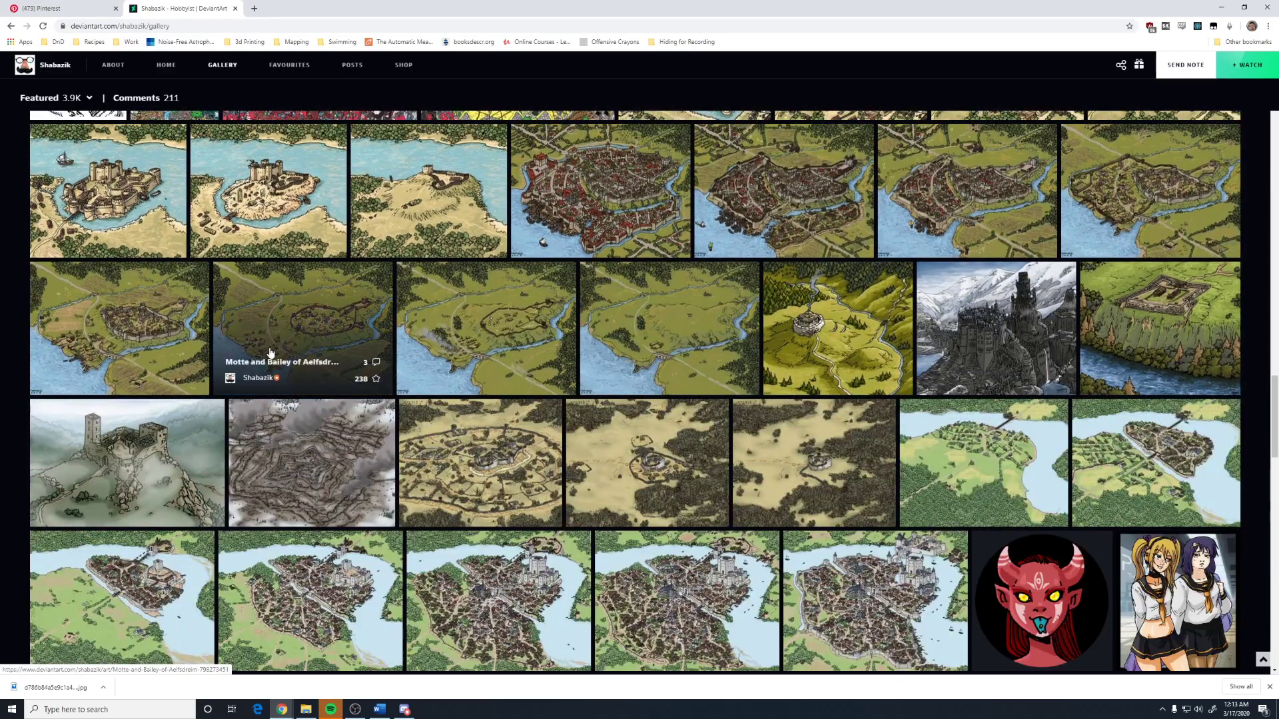
left_click(511, 327)
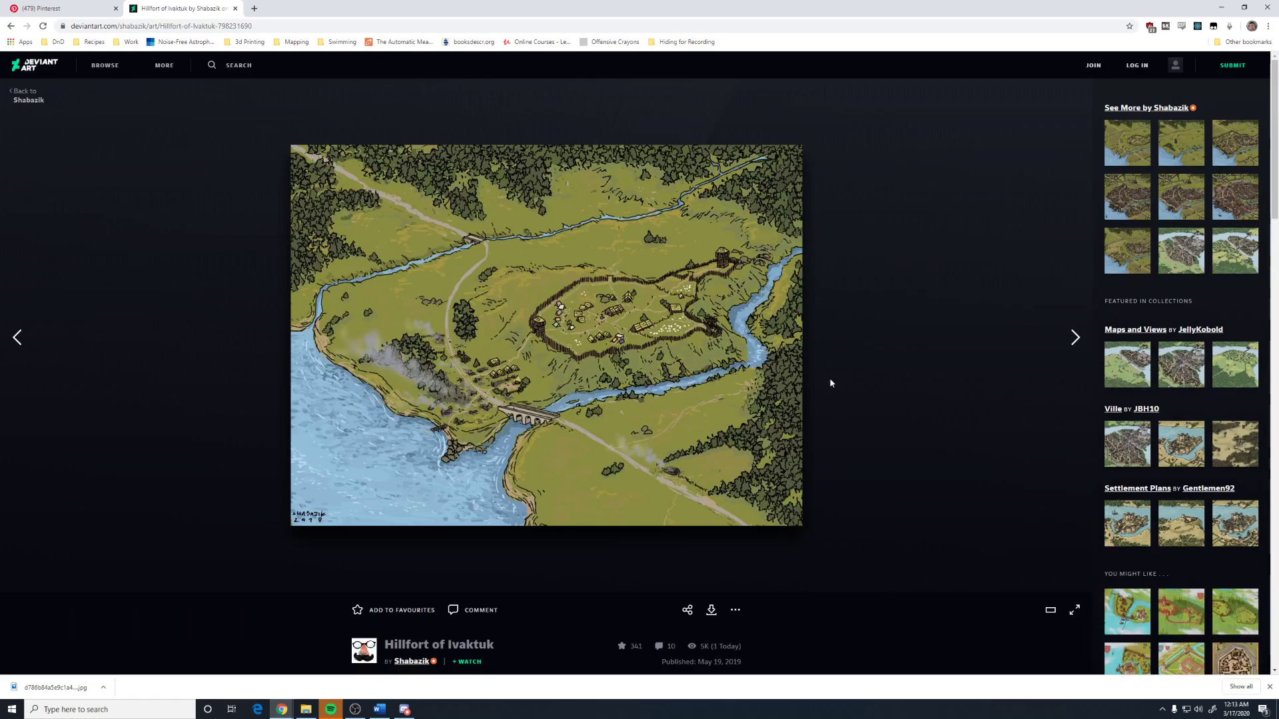
- Close the DeviantArt page and the Pinterest page
left_click(235, 8)
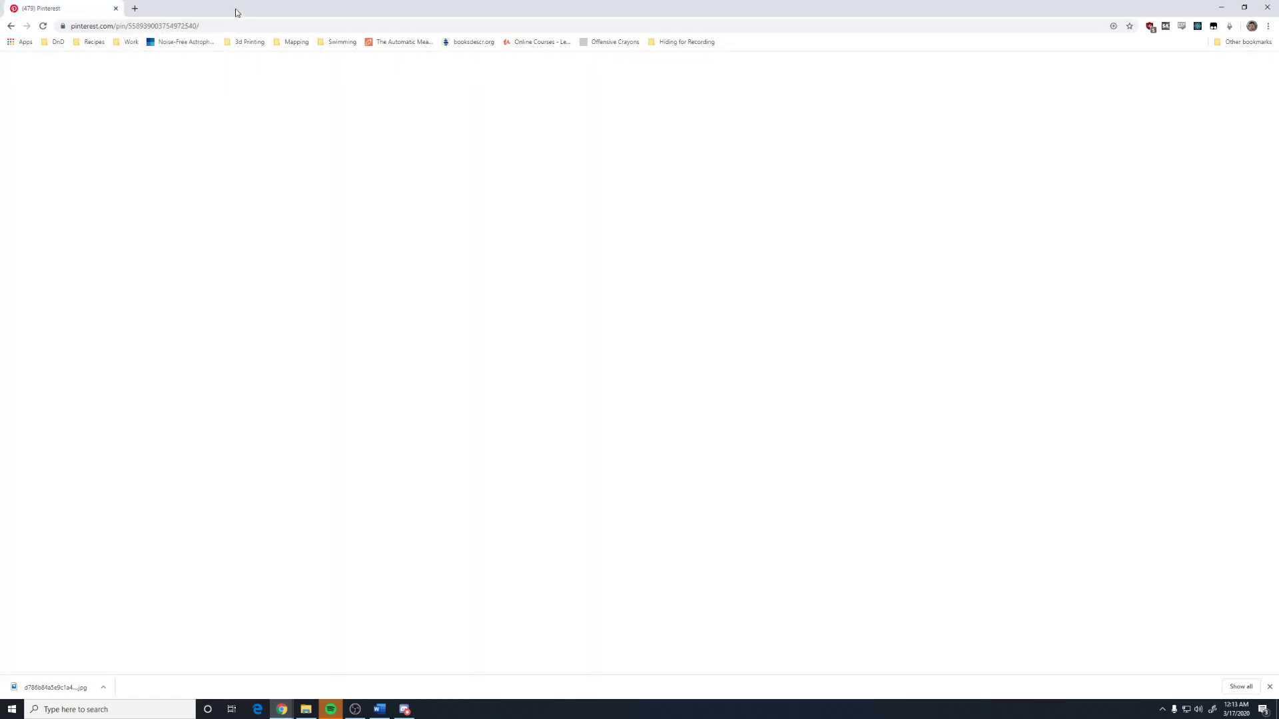
left_click(115, 9)
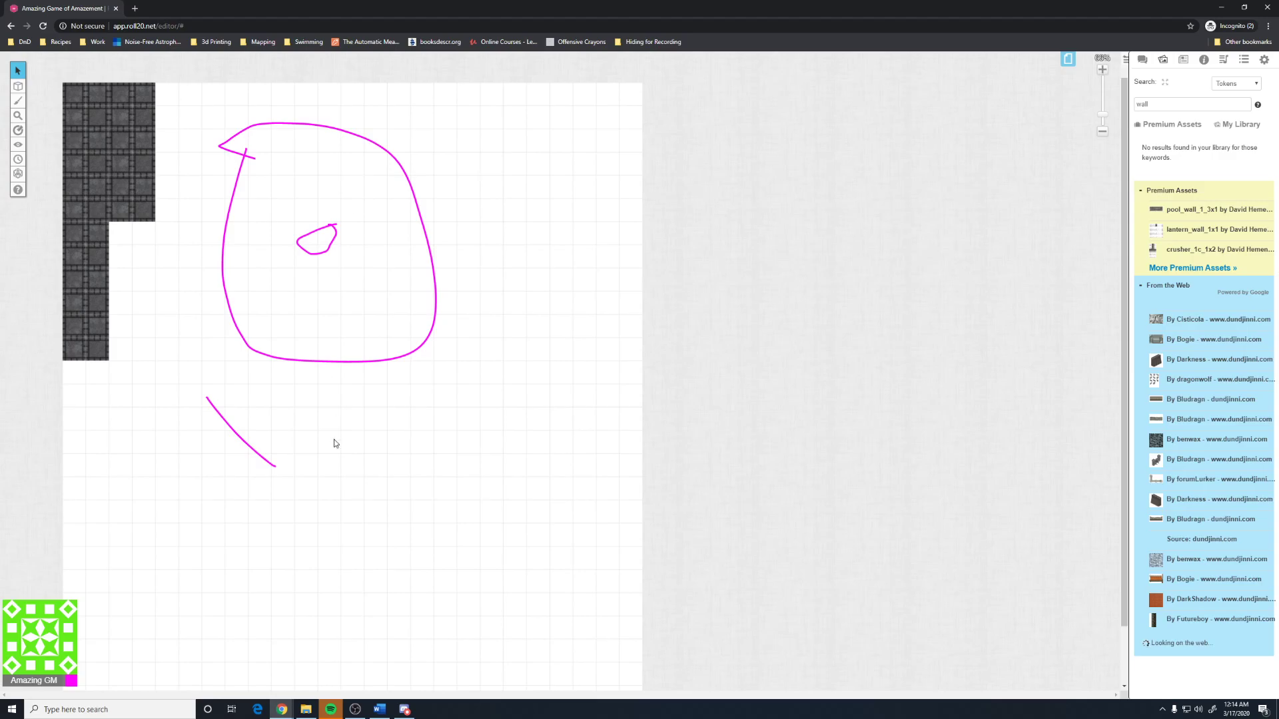
- Switch to Wonderdraft and create a new landscape map with the Full HD 1080p template and the Eastward theme
left_click(355, 710)
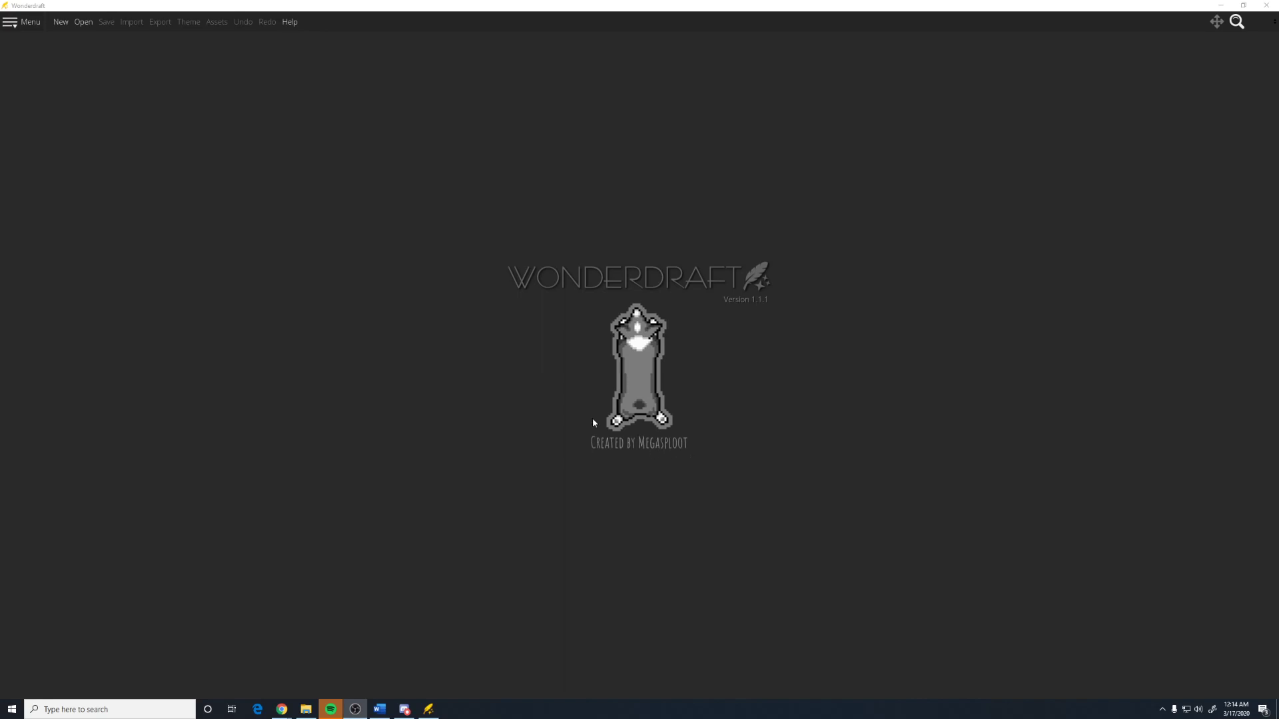
left_click(60, 22)
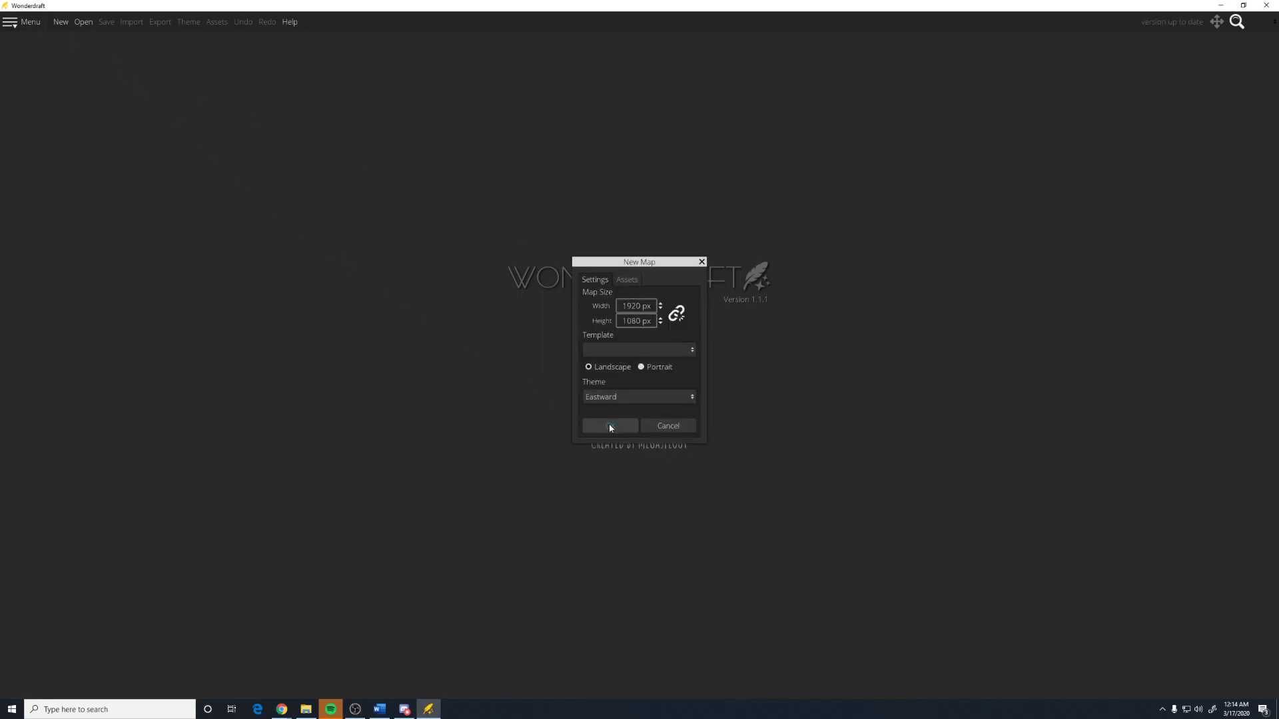
left_click(614, 351)
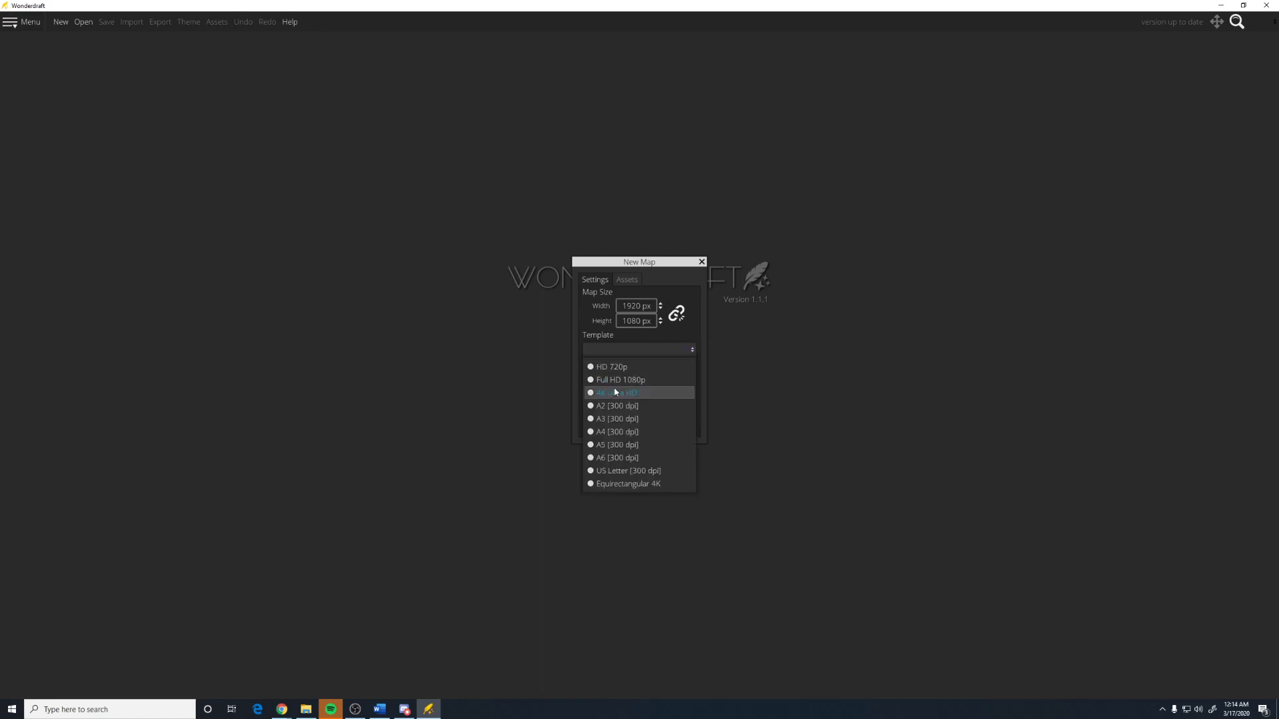
left_click(602, 381)
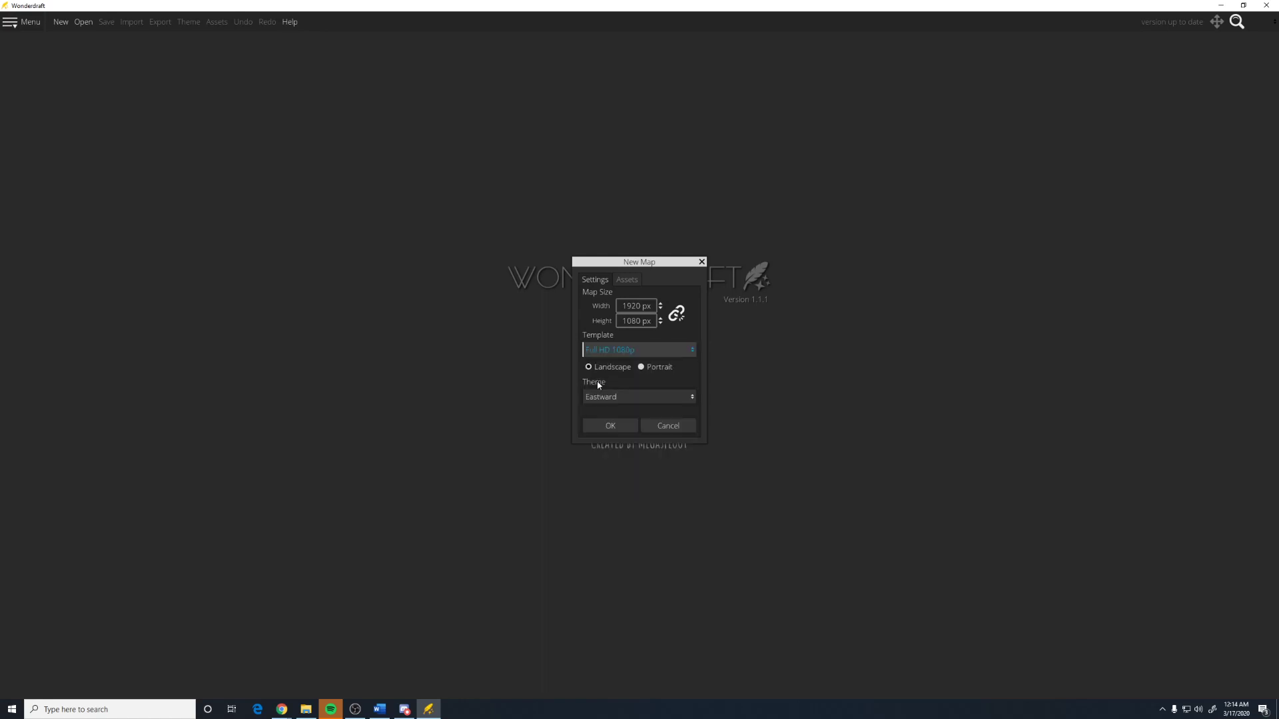
left_click(632, 355)
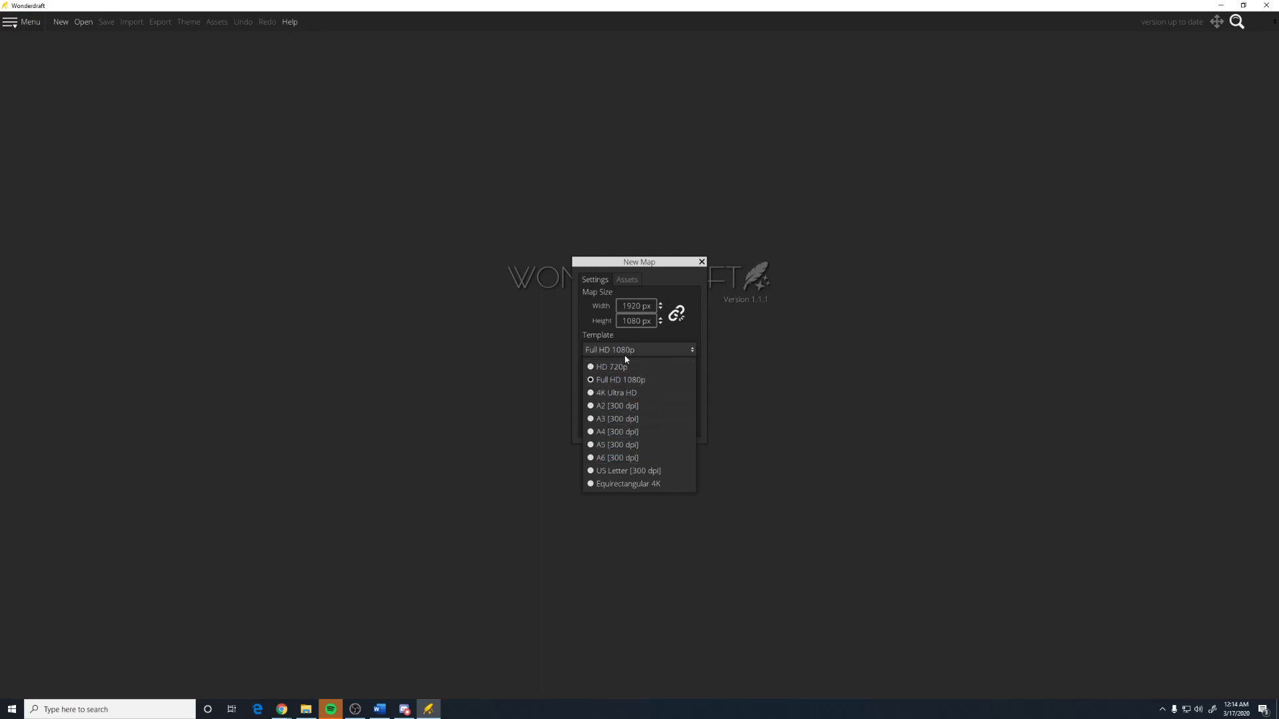
left_click(618, 377)
left_click(632, 399)
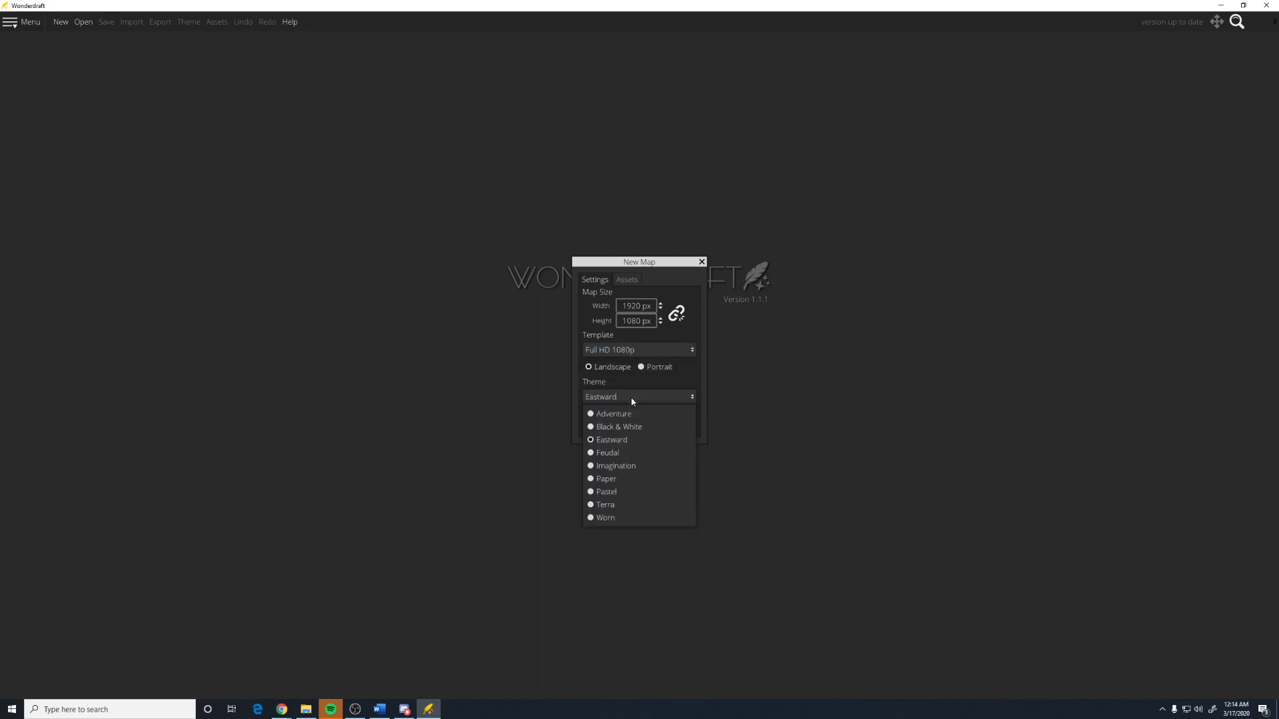
left_click(609, 441)
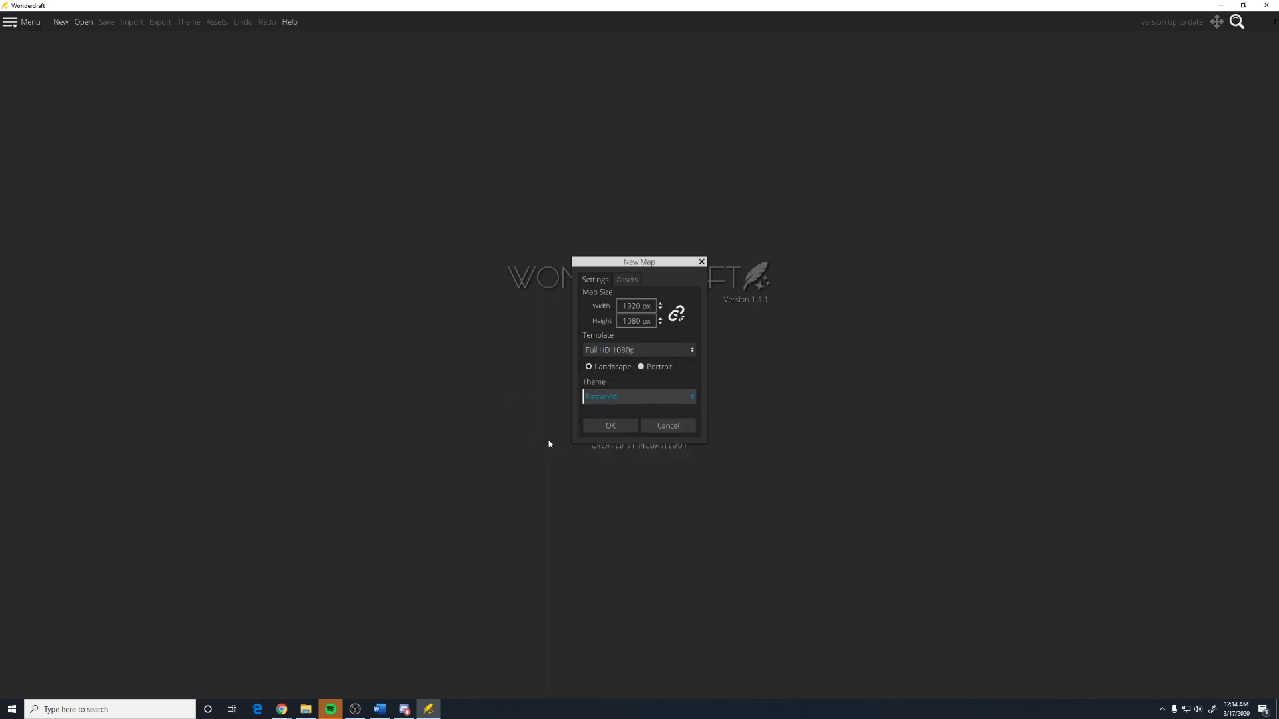
left_click(610, 426)
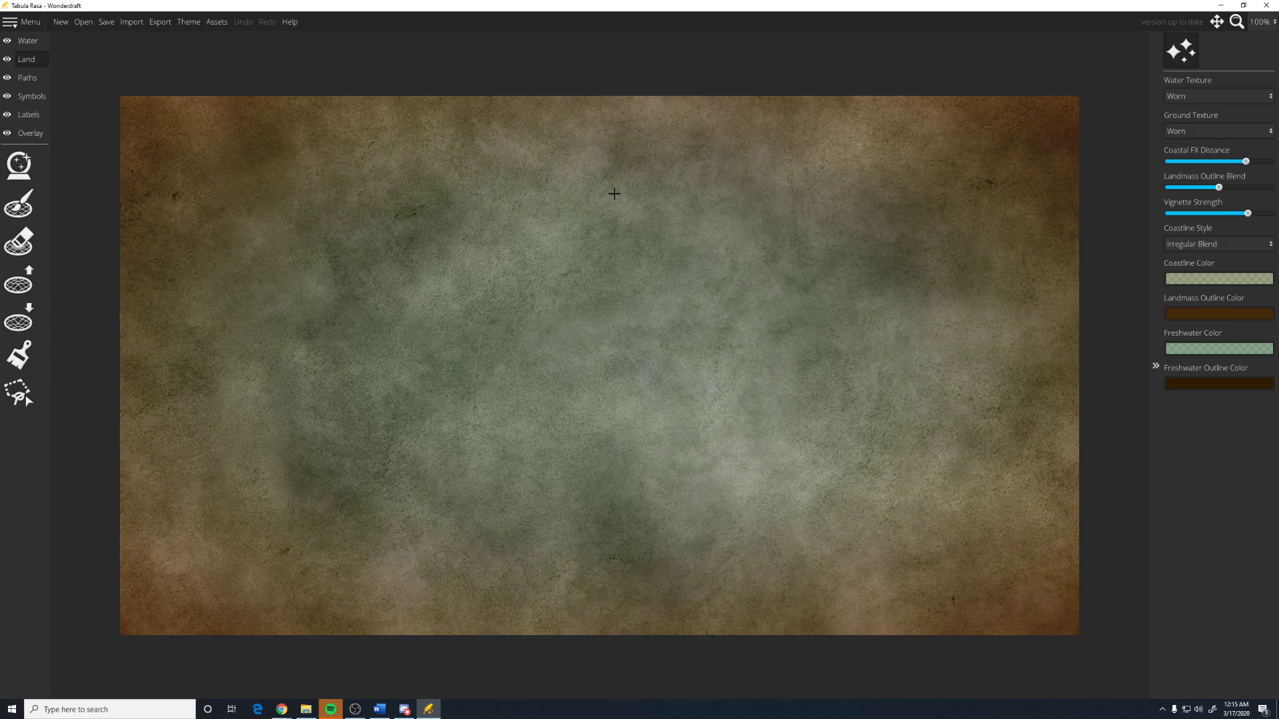
- Try raising a patch of land in the upper-left area of the map, and lower it again
left_click(18, 203)
left_click(20, 280)
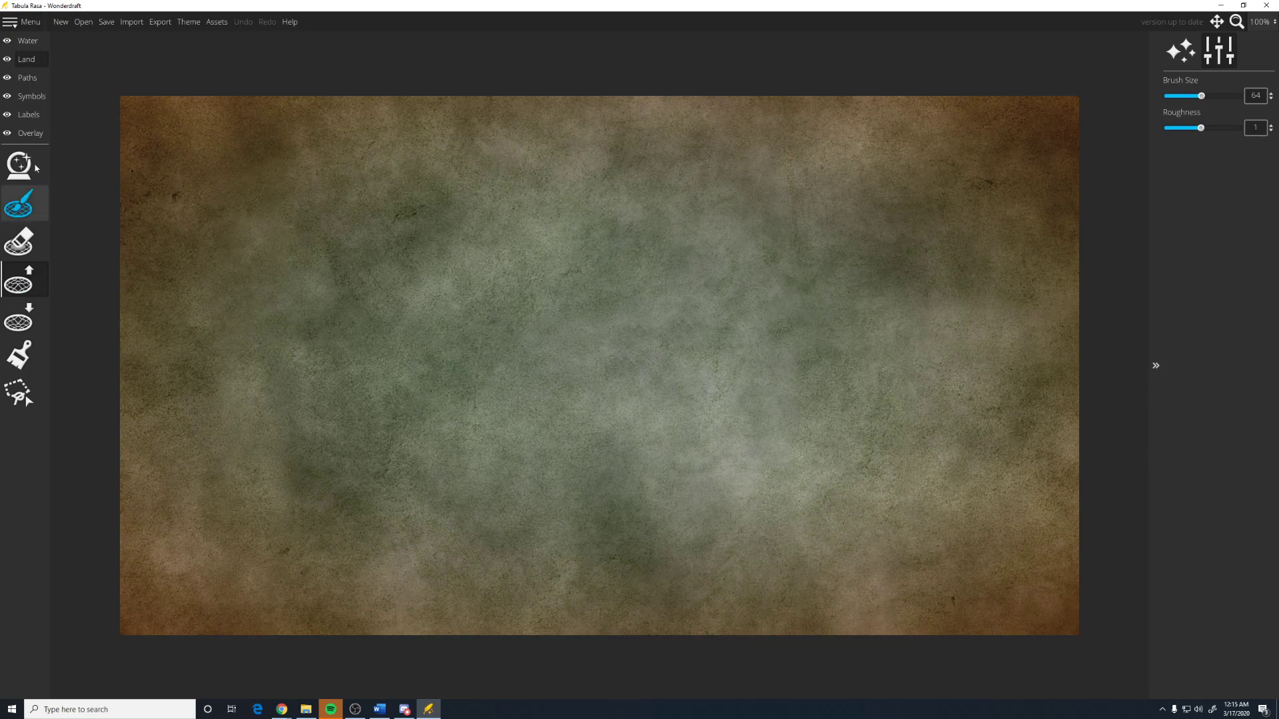
left_click(28, 44)
left_click(30, 63)
left_click(32, 287)
mouse_move(405, 306)
left_mouse_down()
mouse_move(463, 297)
mouse_move(445, 283)
mouse_move(454, 291)
mouse_move(416, 300)
mouse_move(459, 293)
mouse_move(420, 301)
mouse_move(433, 305)
mouse_move(453, 274)
mouse_move(403, 306)
mouse_move(491, 296)
left_mouse_up()
left_click(18, 319)
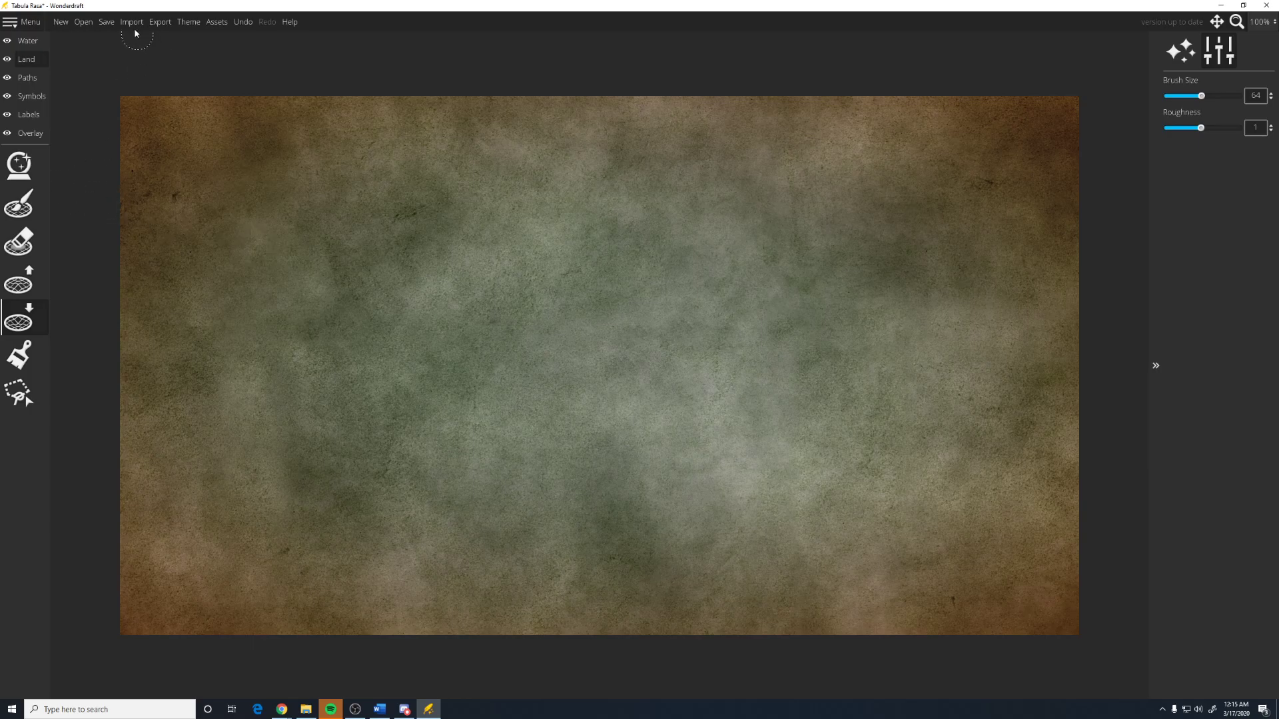
- View the list of loadable default and custom assets, and the map theme settings
left_click(211, 21)
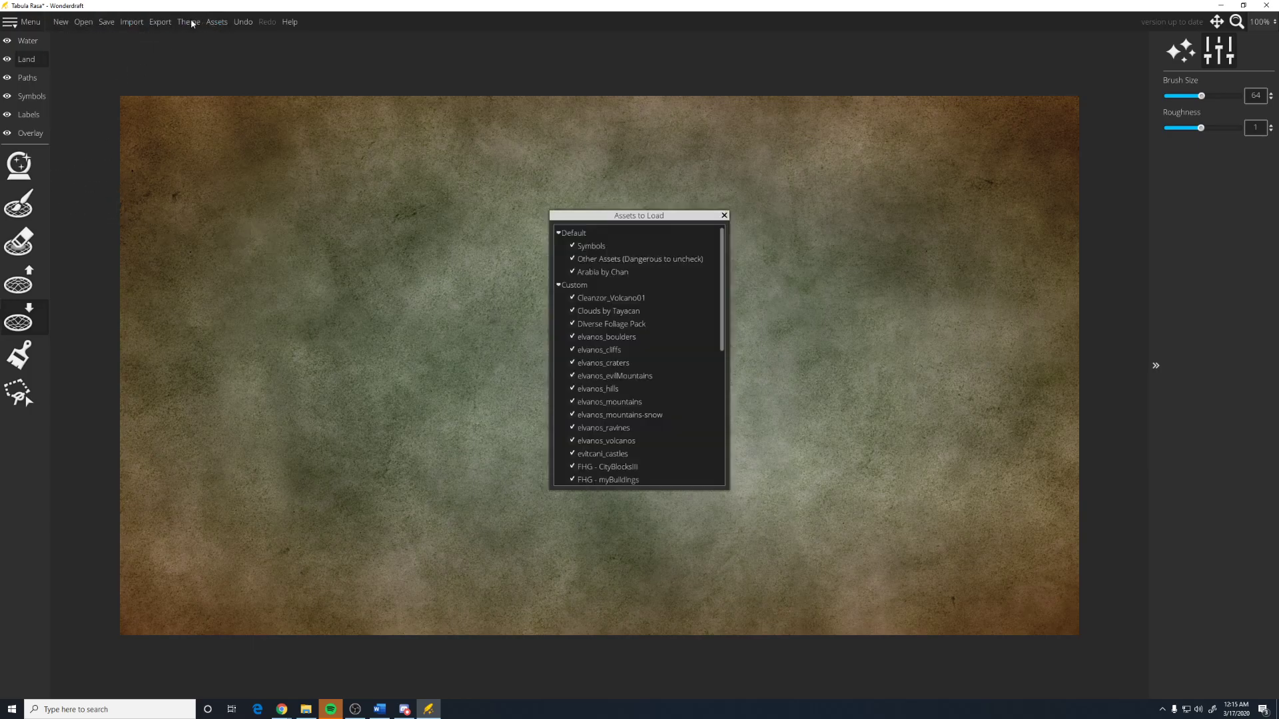
left_click(724, 215)
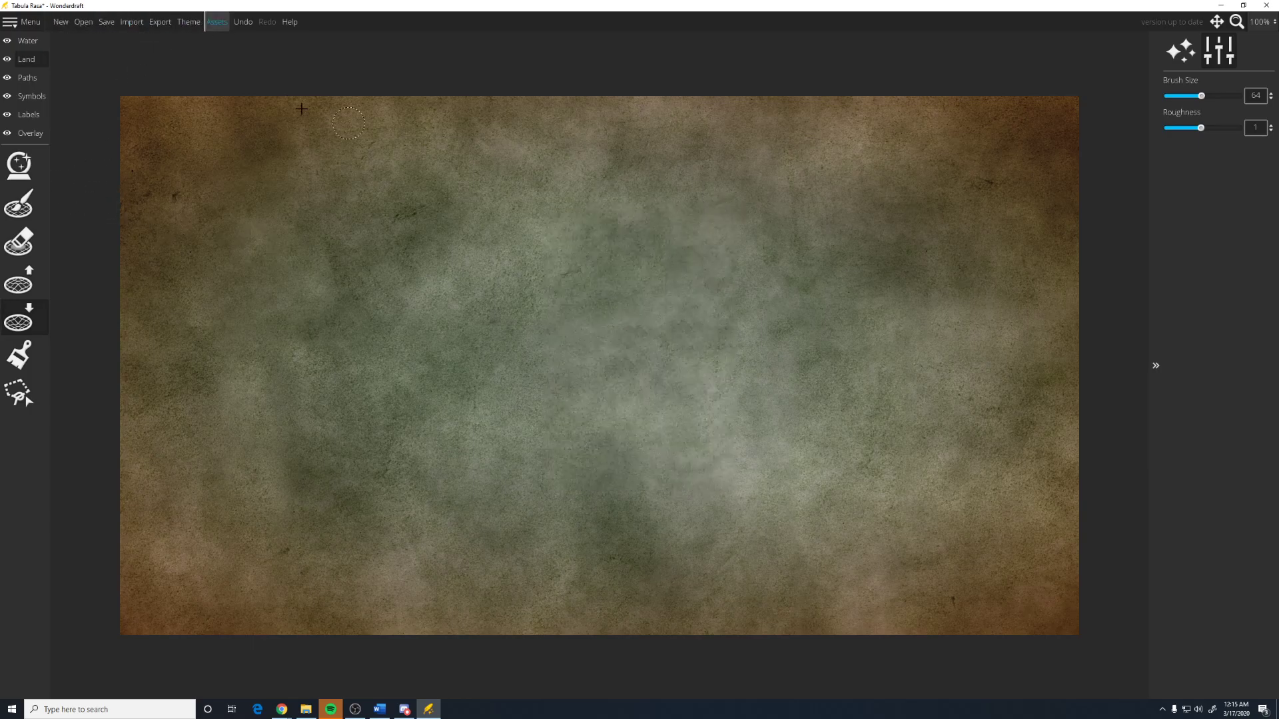
left_click(189, 22)
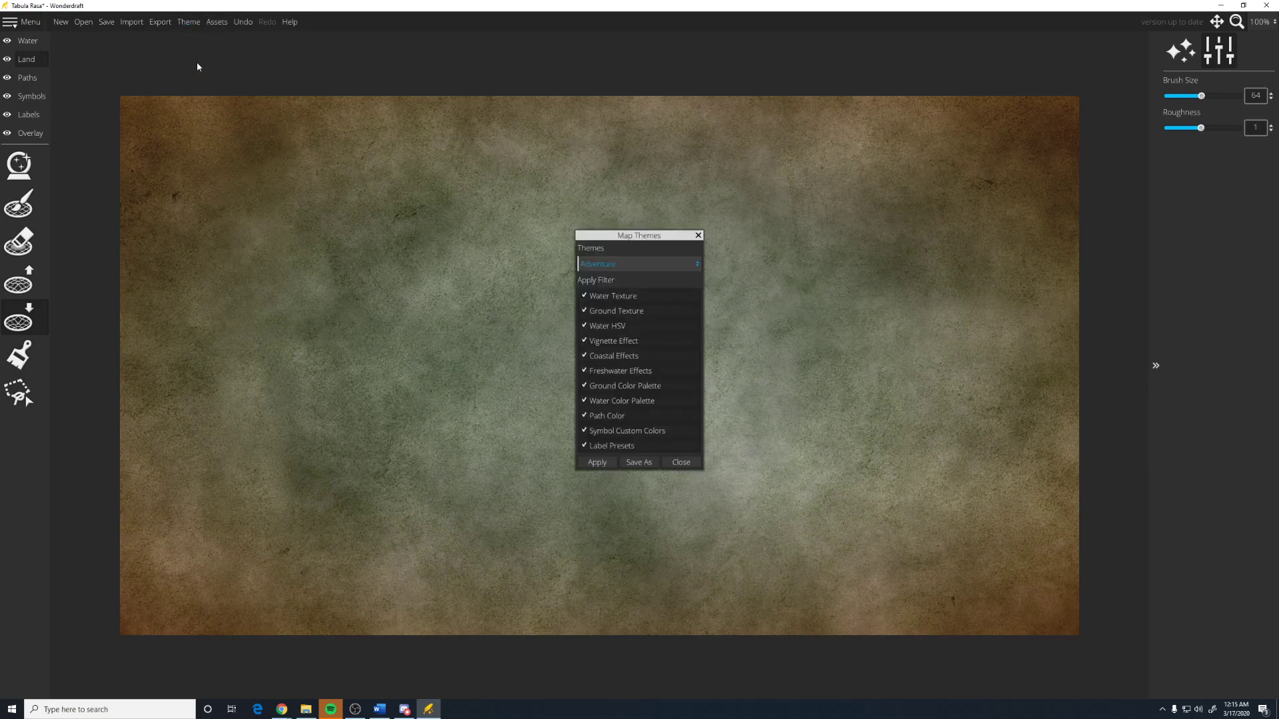
left_click_drag(671, 233, 669, 233)
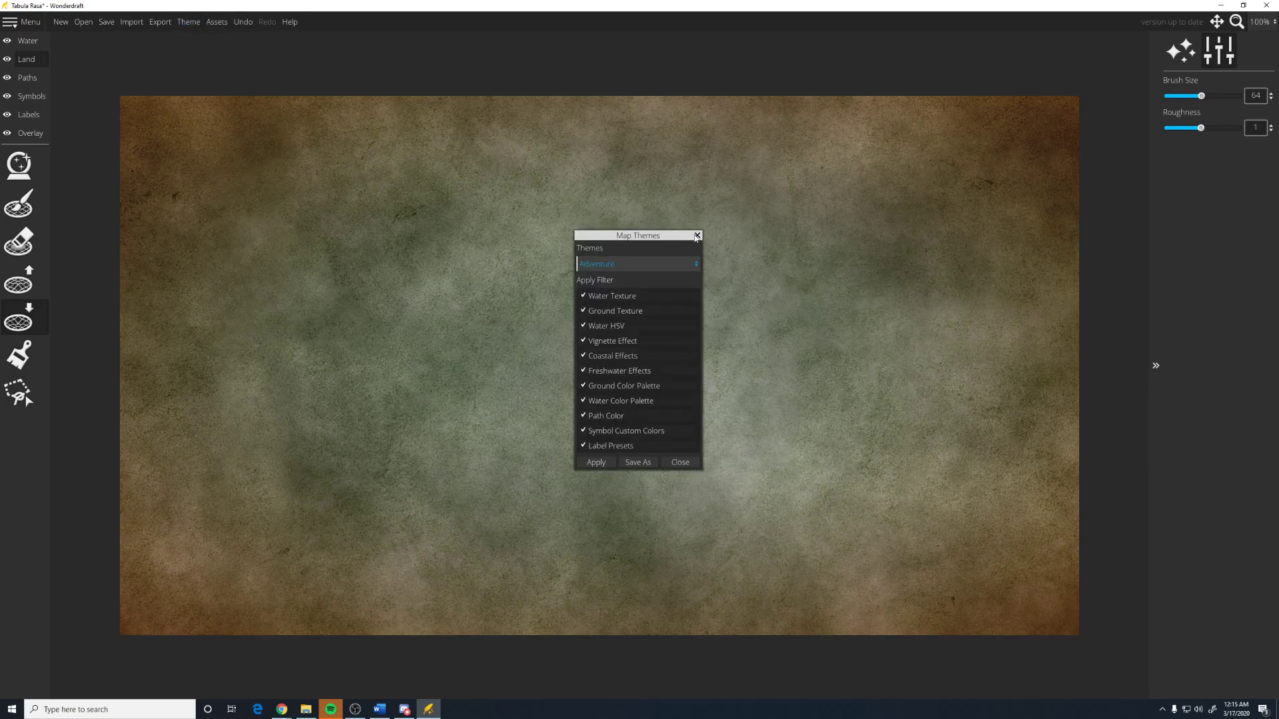
left_click(697, 236)
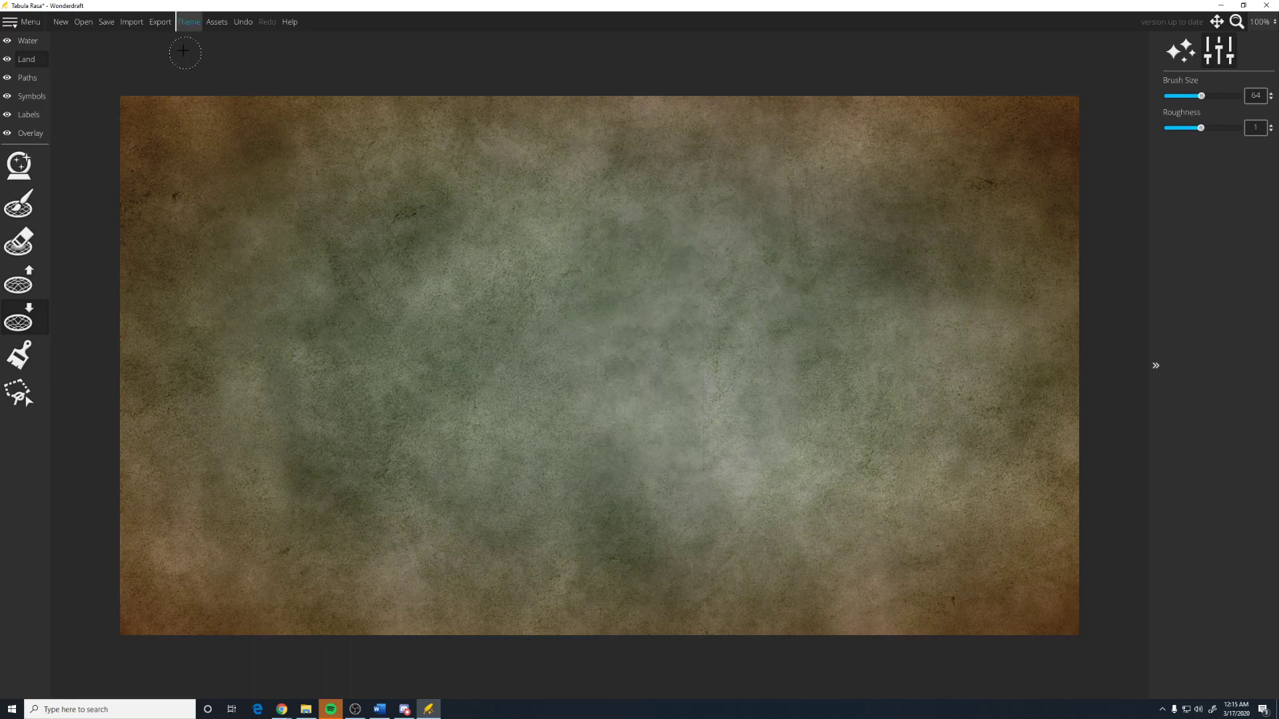
- Try the Feudal theme and the Imagination theme on the map
left_click(182, 22)
left_click(623, 264)
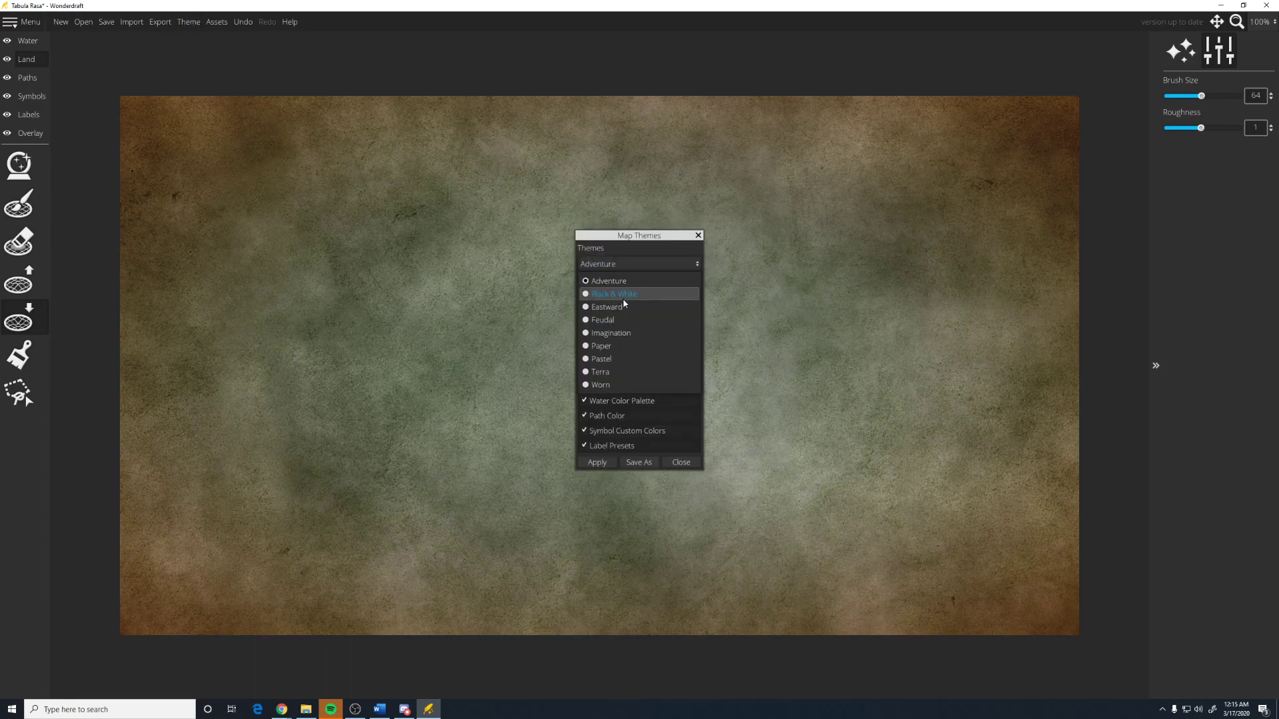
left_click(603, 320)
left_click(602, 463)
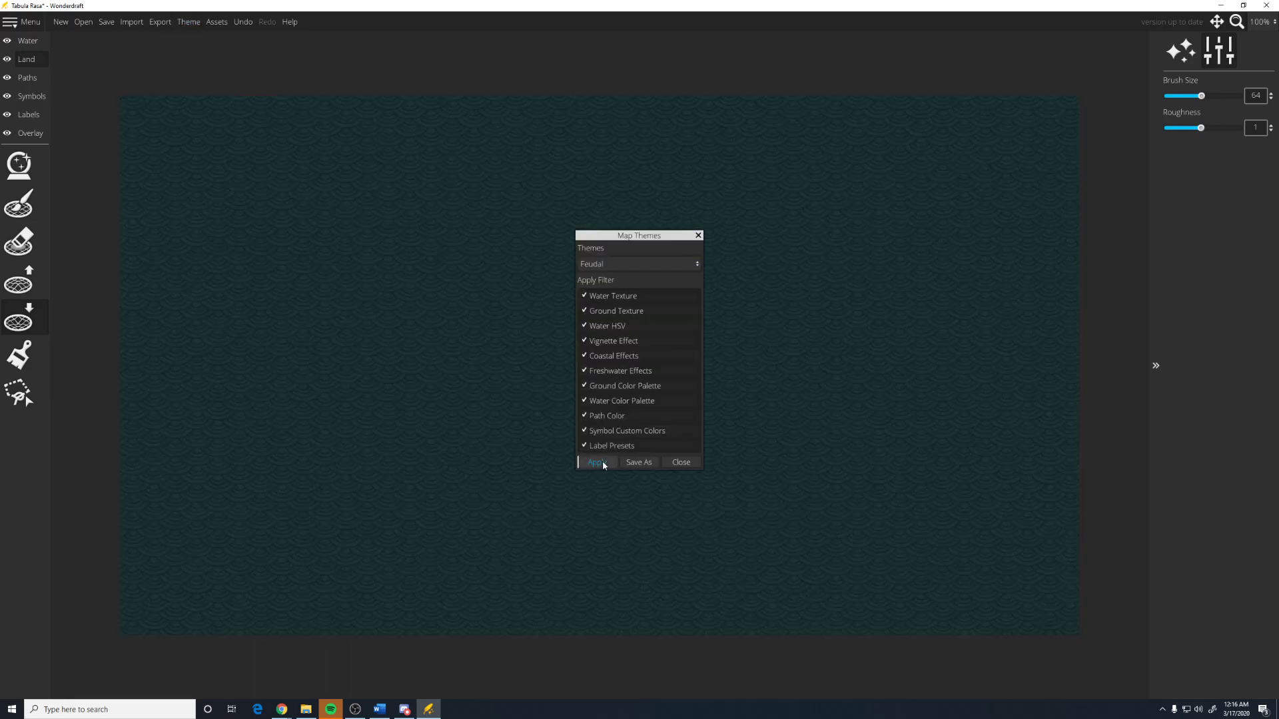
left_click(649, 264)
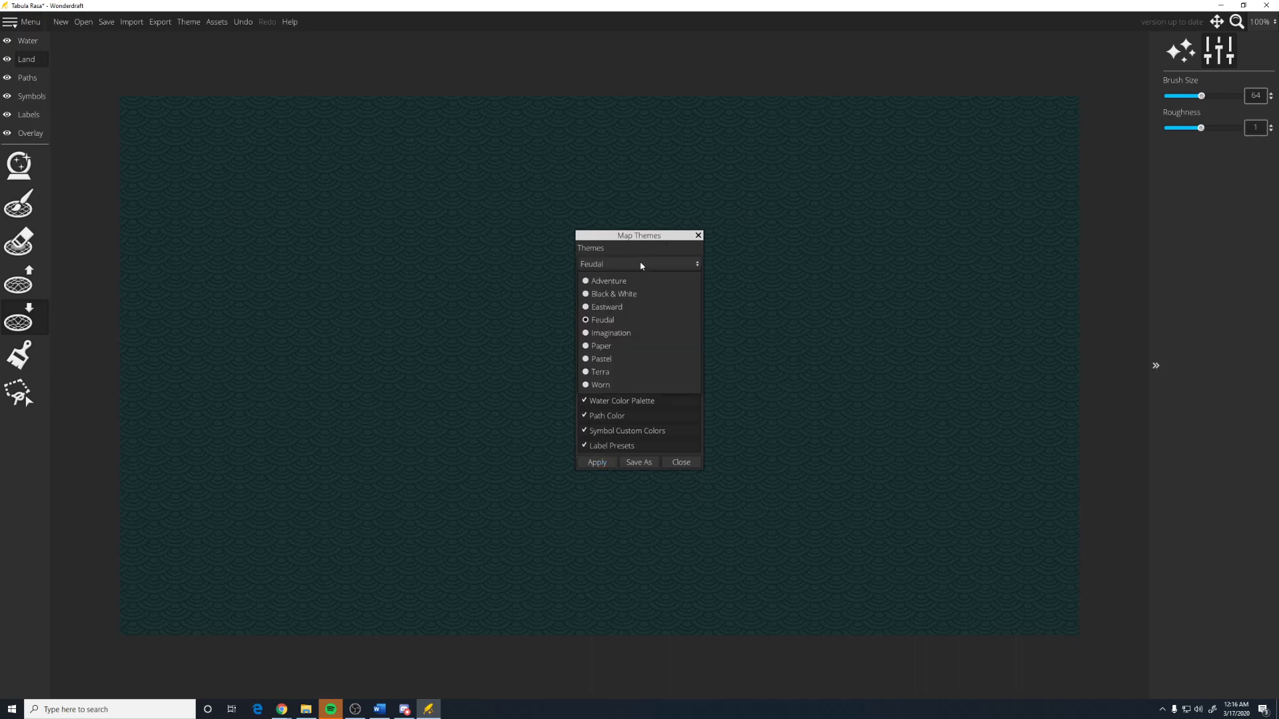
left_click(626, 339)
left_click(603, 463)
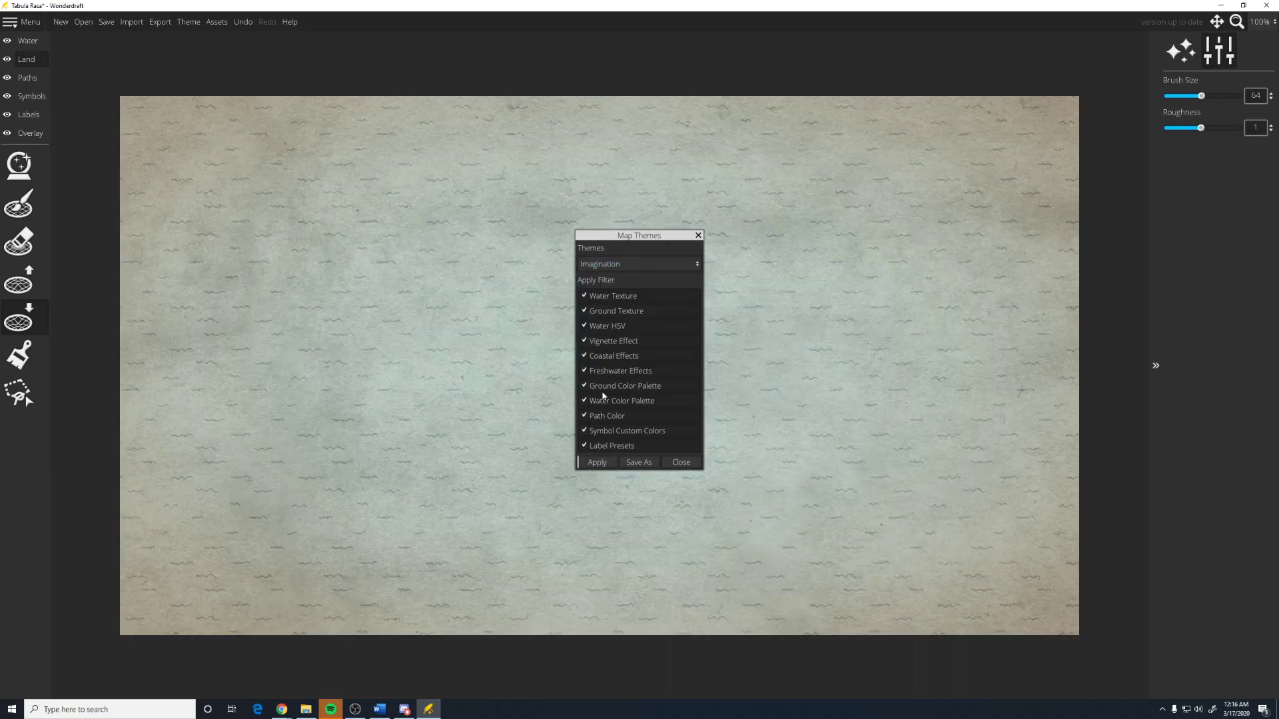
- Apply the Pastel theme to the map with all filters enabled
left_click(614, 265)
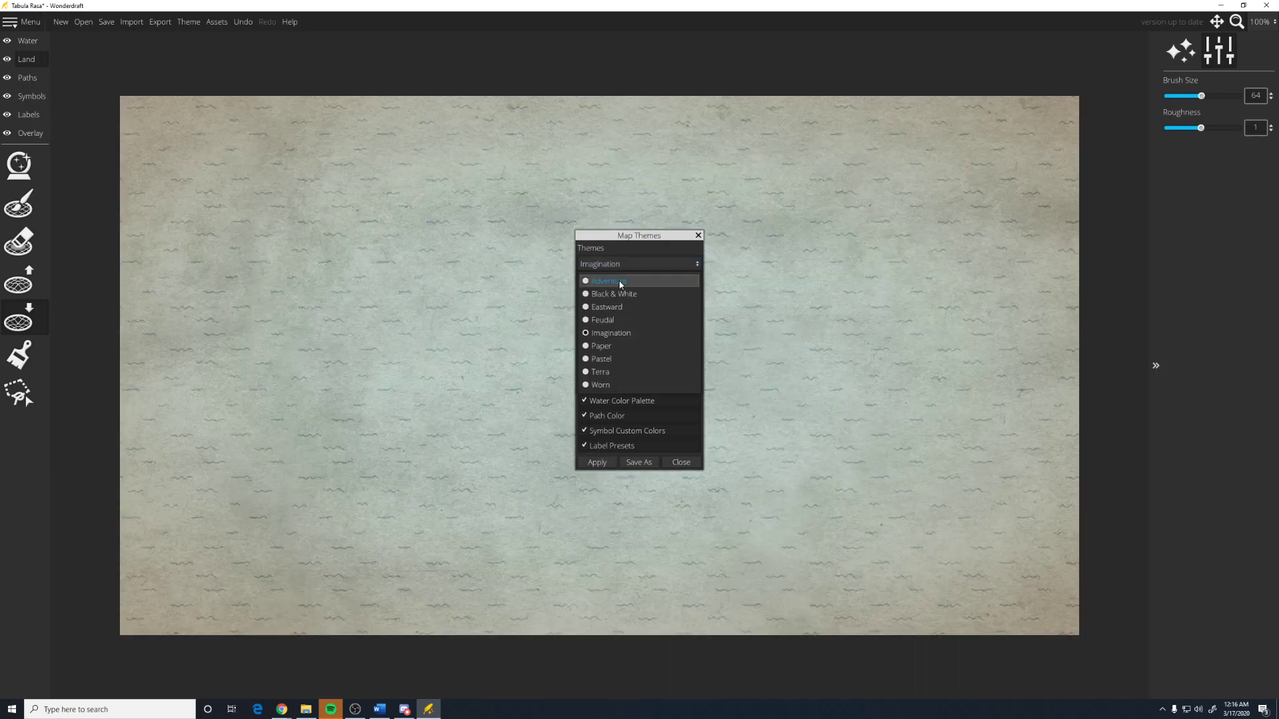
left_click(622, 359)
left_click(603, 463)
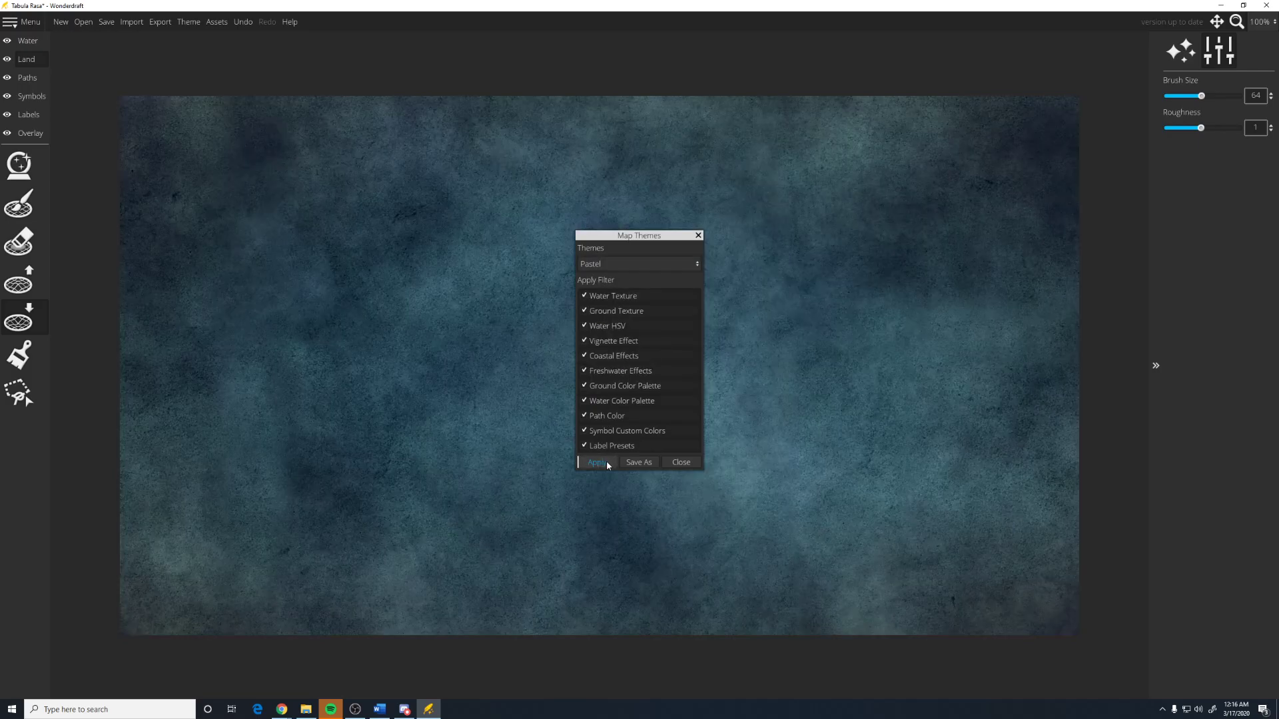
left_click(698, 236)
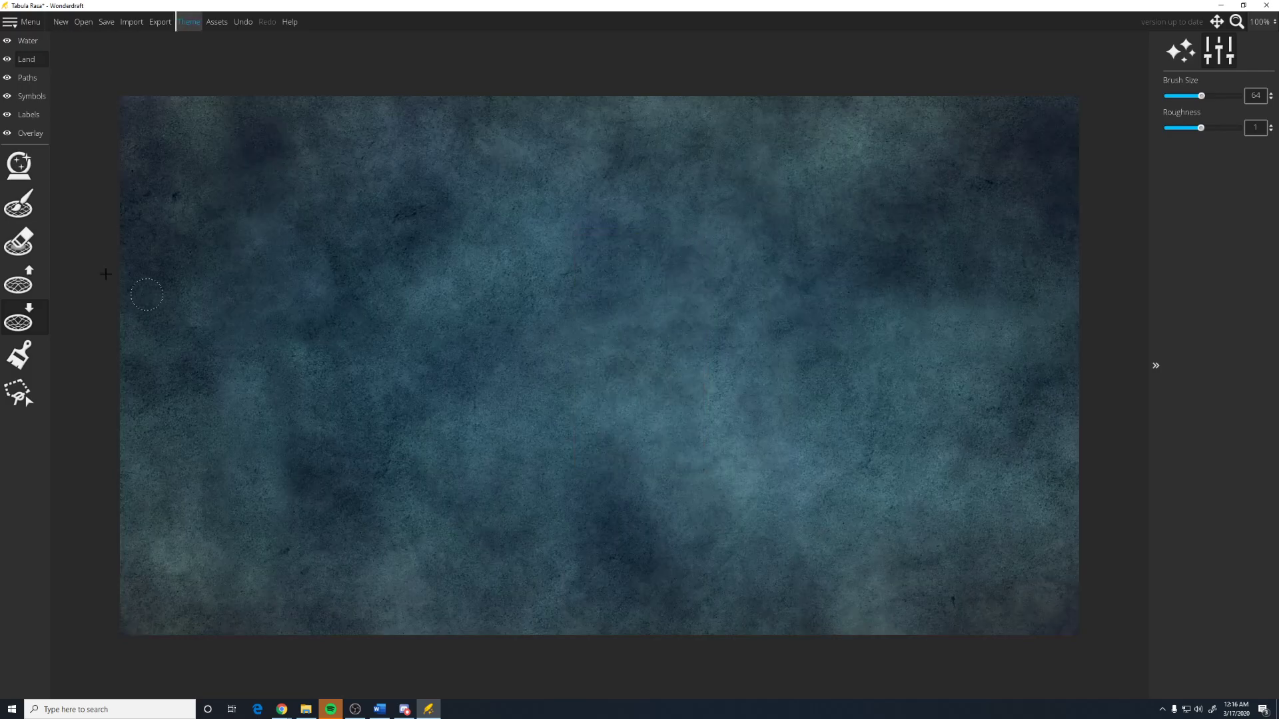
- Raise an island in the map's upper-left area, enlarging the brush size to 128
left_click(18, 284)
mouse_move(443, 291)
left_mouse_down()
mouse_move(469, 274)
mouse_move(437, 276)
left_mouse_up()
scroll(413, 291, "up", 1)
scroll(413, 260, "up", 7)
mouse_move(470, 252)
left_mouse_down()
mouse_move(429, 300)
mouse_move(449, 304)
mouse_move(485, 277)
mouse_move(496, 303)
mouse_move(469, 323)
left_mouse_up()
- Raise two jagged land patches east of the island at roughness 1.55, and a smooth patch south of it at minimal roughness
left_click_drag(1206, 126, 1222, 126)
left_click(645, 277)
left_click_drag(533, 302, 534, 302)
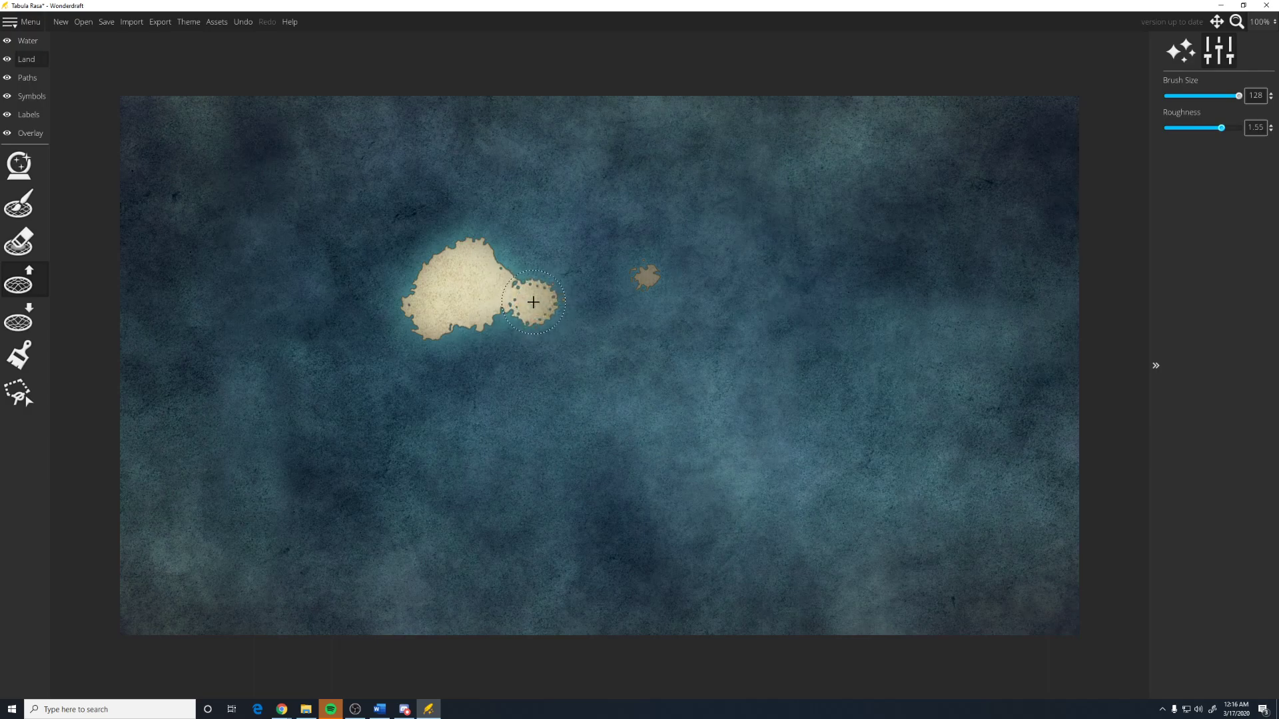
left_click_drag(1221, 127, 1167, 128)
mouse_move(530, 381)
left_mouse_down()
mouse_move(440, 374)
mouse_move(477, 271)
mouse_move(436, 306)
left_mouse_up()
- Tint the islands with the ground colour brush, and extend the large island westward with a smooth landmass
left_click(18, 355)
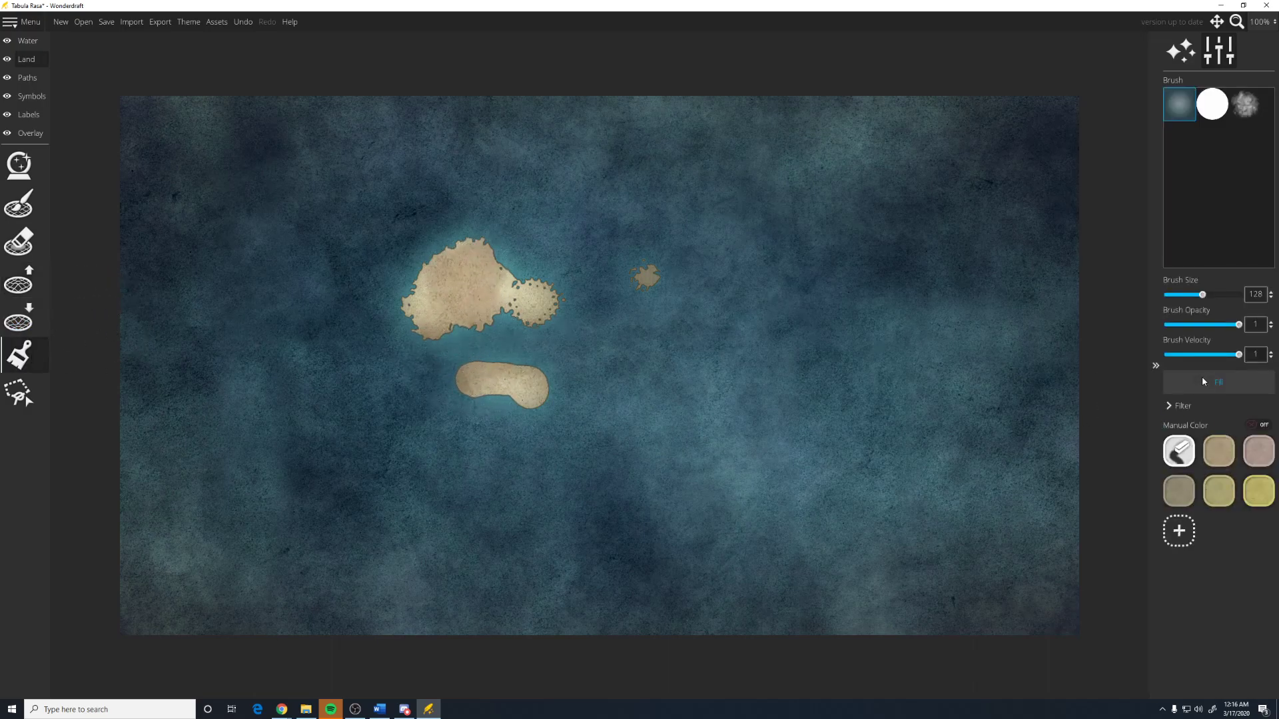
left_click(19, 203)
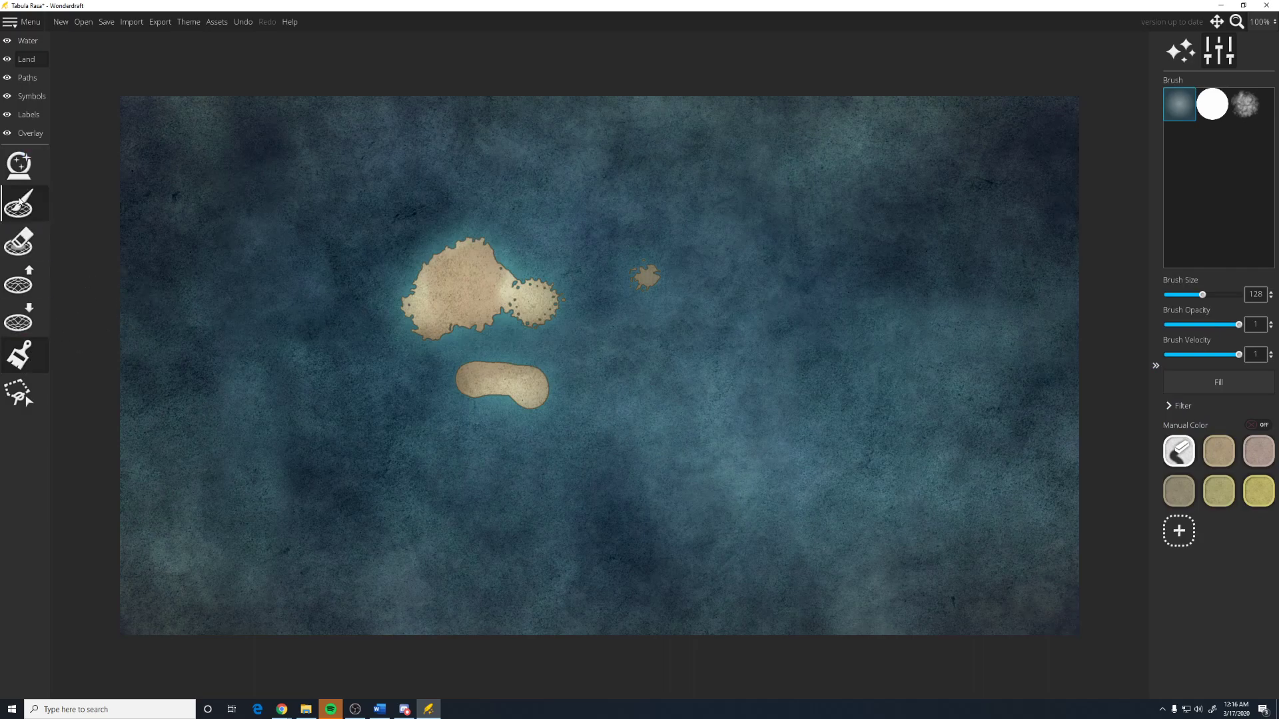
mouse_move(461, 287)
left_mouse_down()
mouse_move(419, 277)
mouse_move(391, 306)
mouse_move(343, 243)
mouse_move(333, 313)
left_mouse_up()
- Generate random land with the Uniform pattern, and replace it with one generated from the Continent pattern
left_click(18, 165)
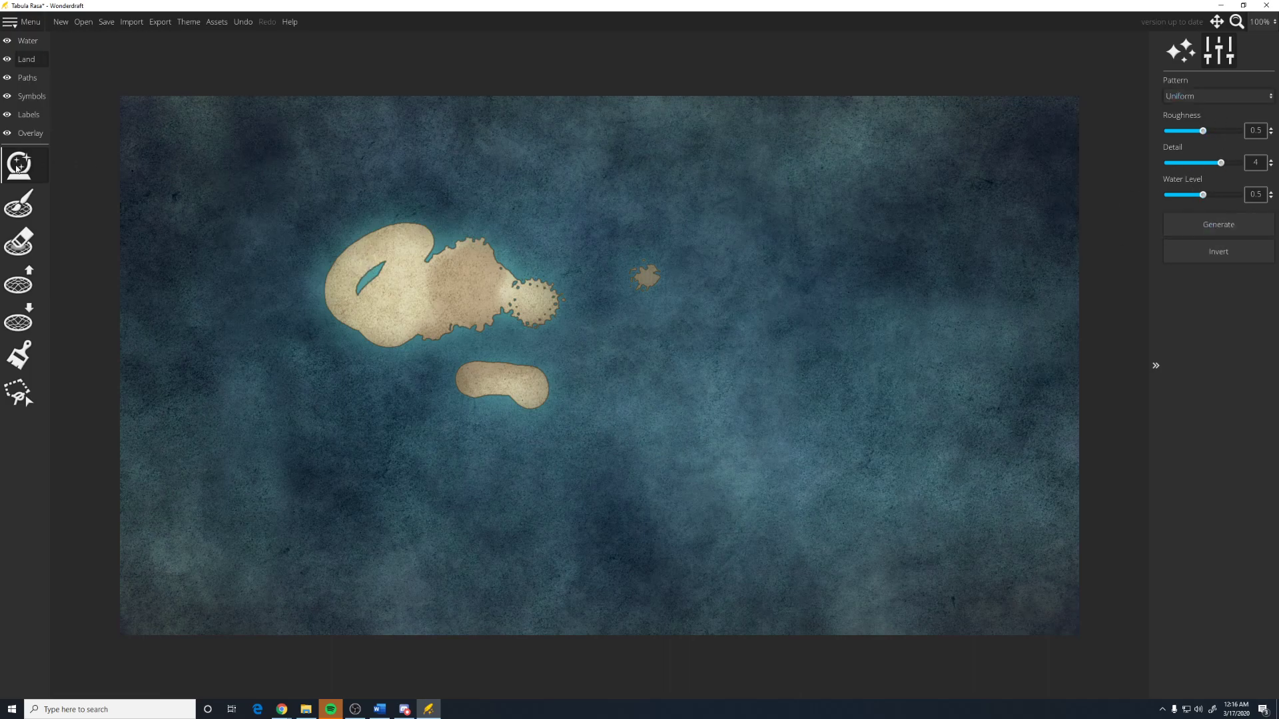
left_click(1219, 220)
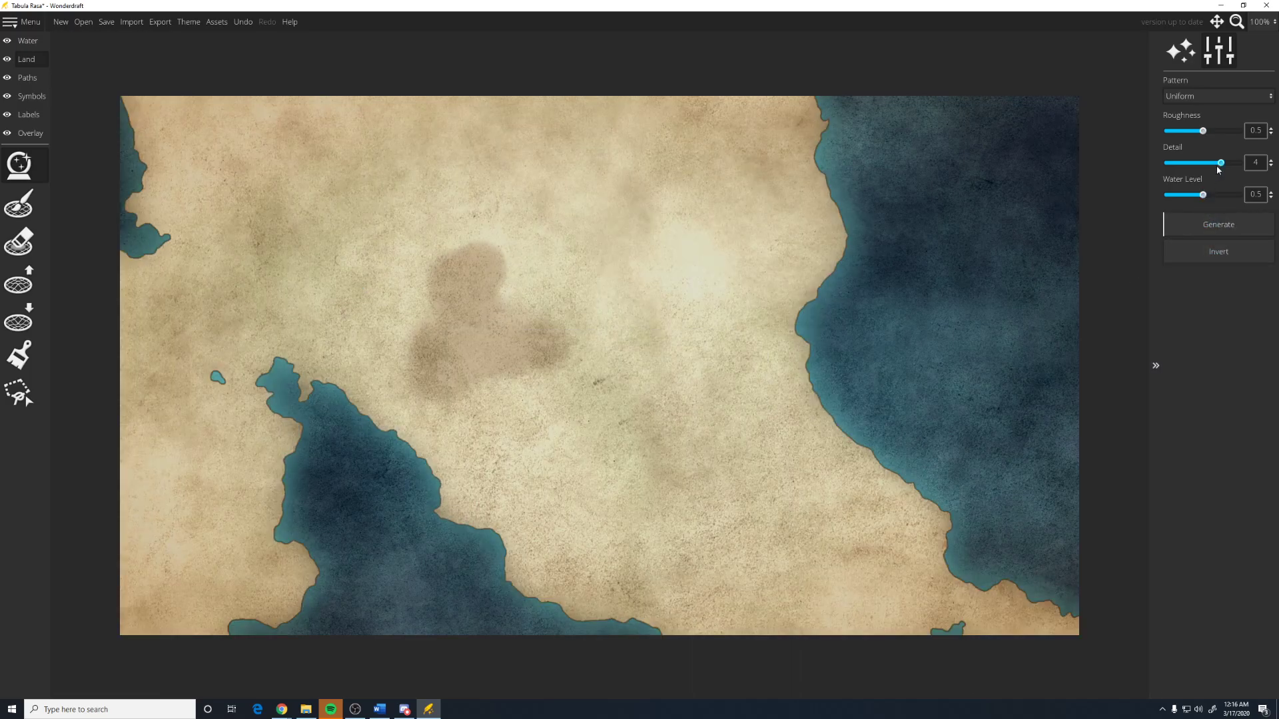
left_click(1219, 96)
left_click(1193, 114)
left_click(1205, 219)
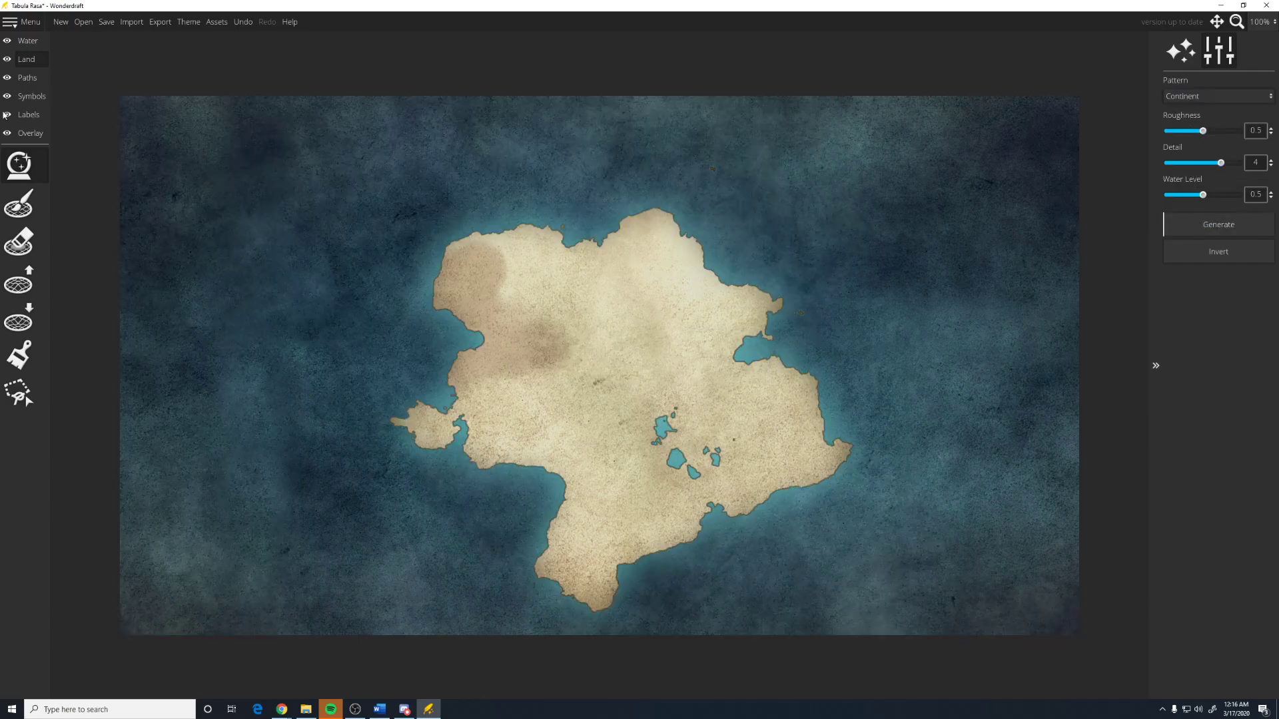
- Draw a V-shaped path across the northern part of the continent, and bring up the territory settings
left_click(30, 78)
mouse_move(495, 272)
left_mouse_down()
mouse_move(579, 354)
mouse_move(686, 294)
mouse_move(634, 252)
left_mouse_up()
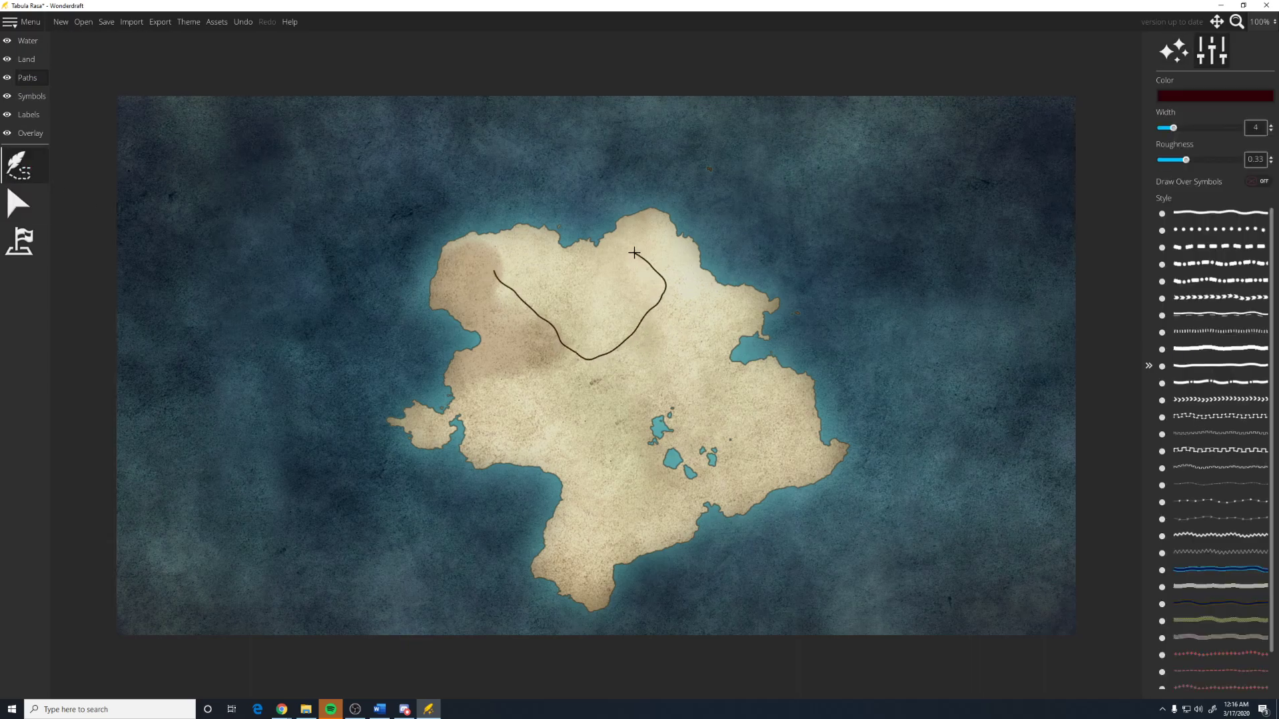
left_click(18, 204)
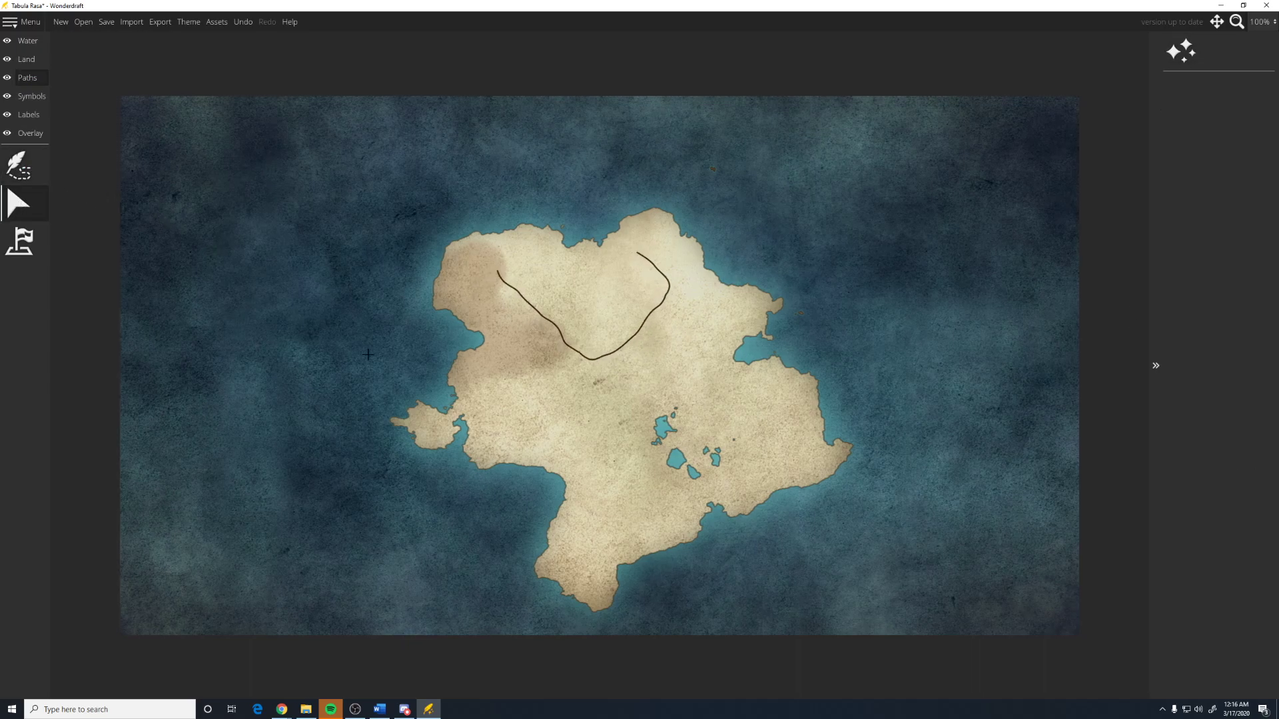
left_click(20, 240)
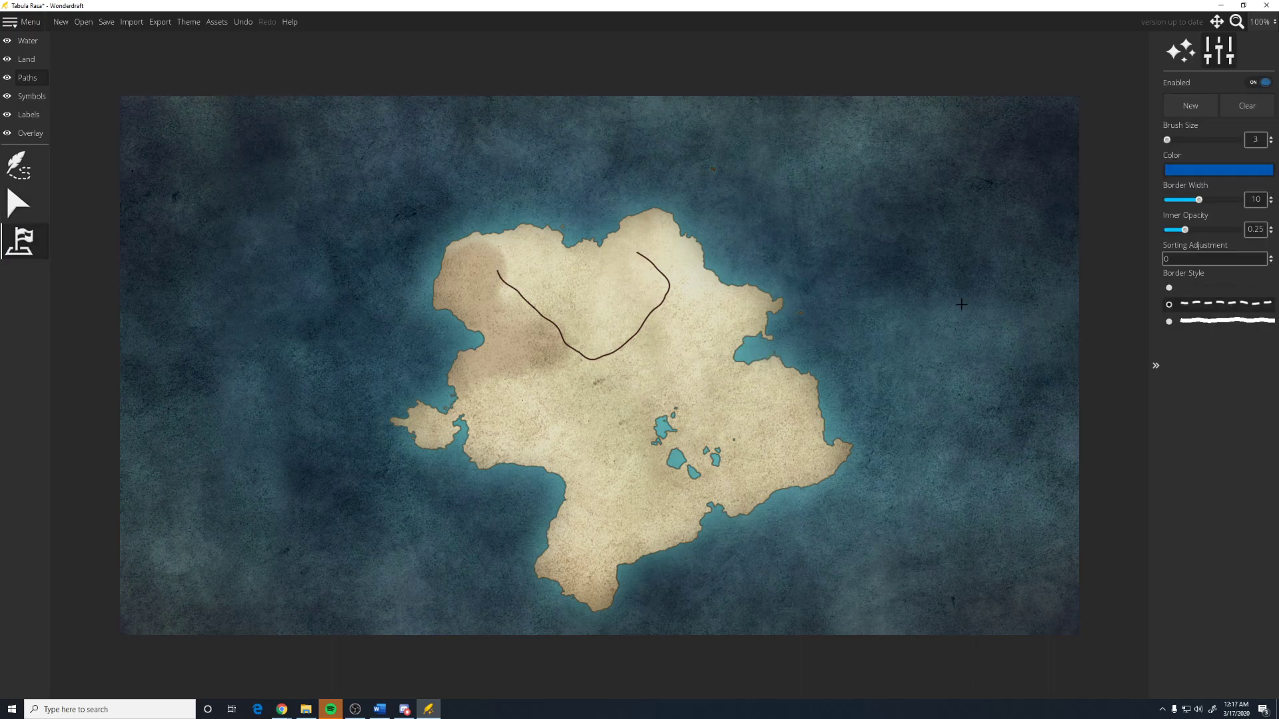
- Mark a blue territory with the solid border style, brushing over the continent's eastern part at brush size 84
left_click(1169, 321)
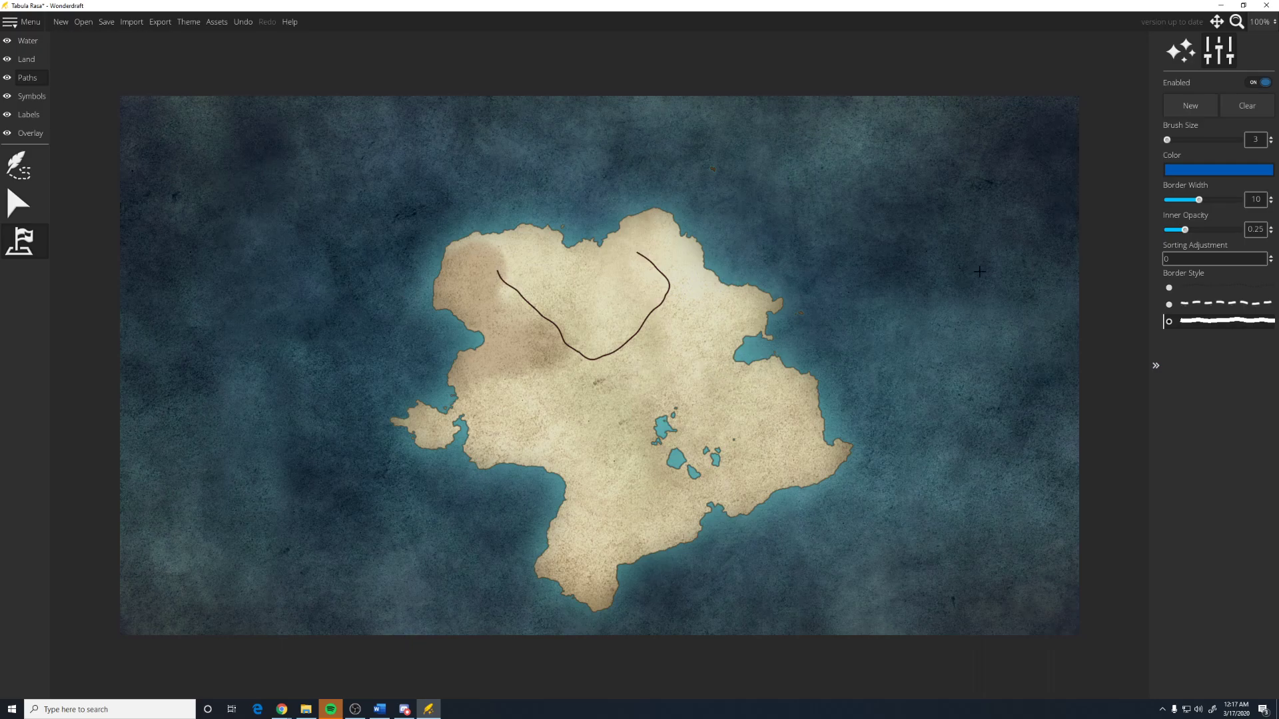
left_click_drag(1168, 140, 1190, 135)
left_click(1191, 106)
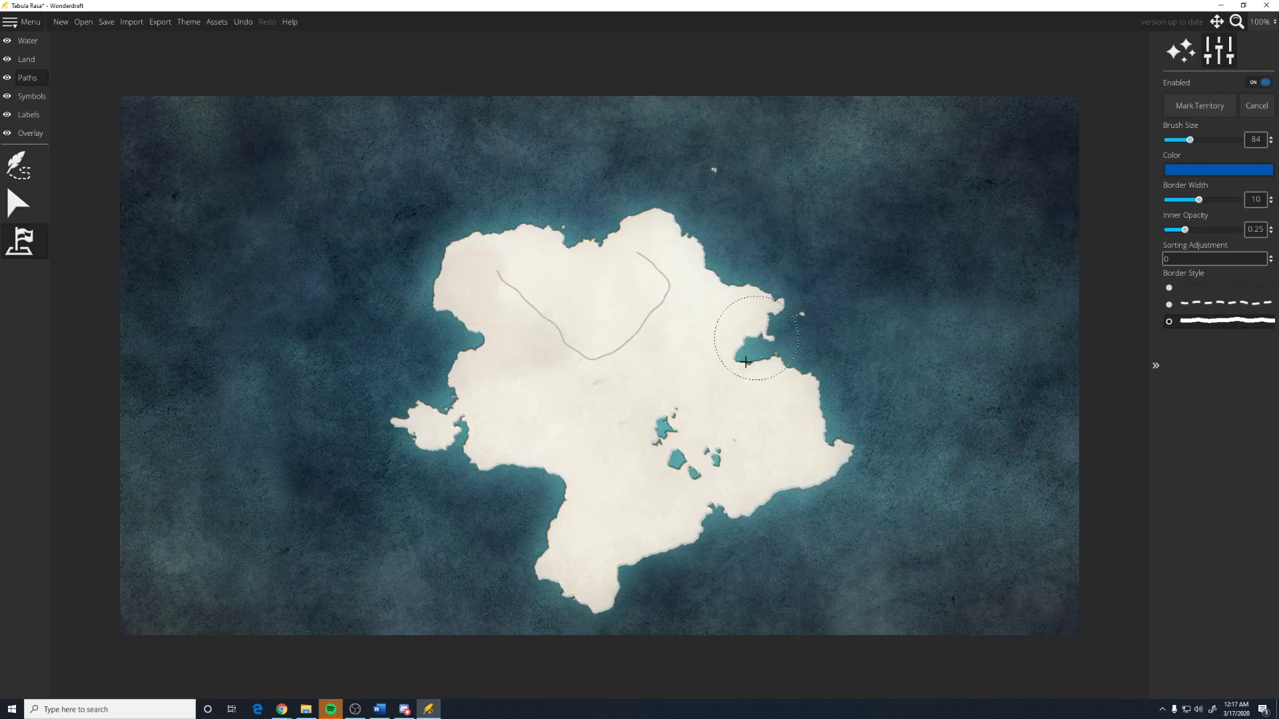
mouse_move(732, 339)
left_mouse_down()
mouse_move(673, 351)
mouse_move(690, 402)
mouse_move(790, 409)
mouse_move(826, 453)
left_mouse_up()
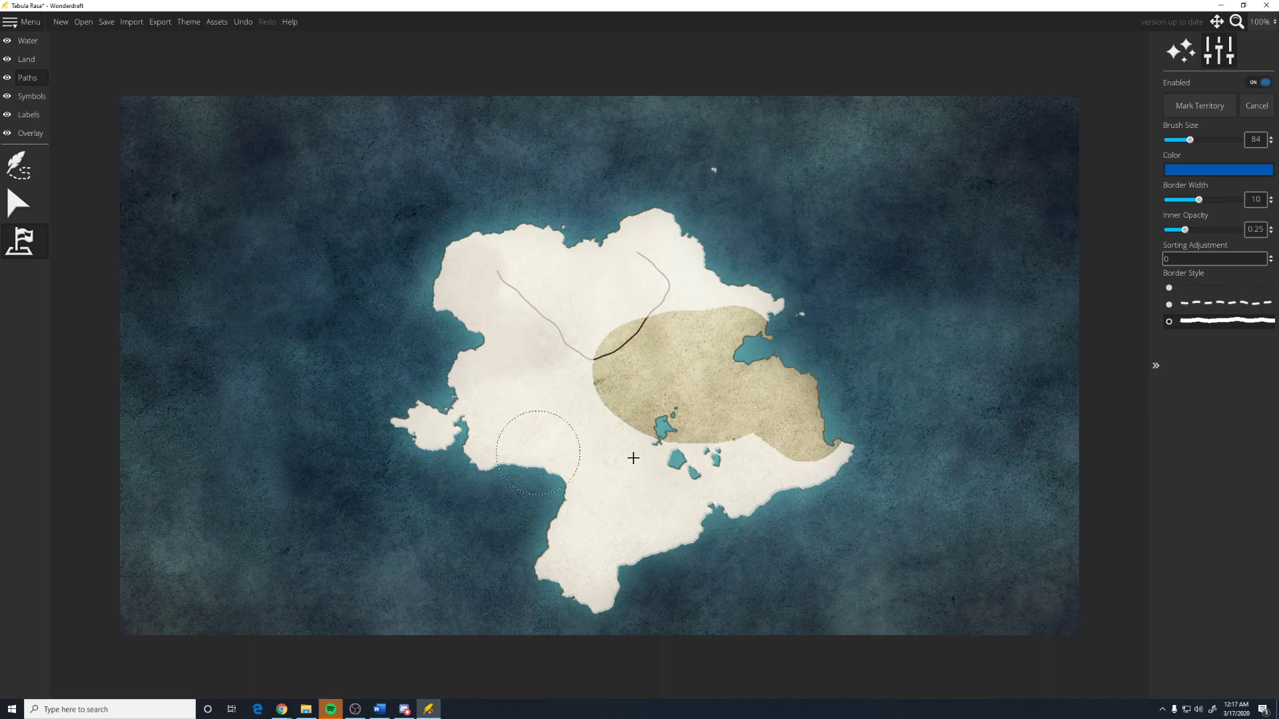
left_click(1189, 113)
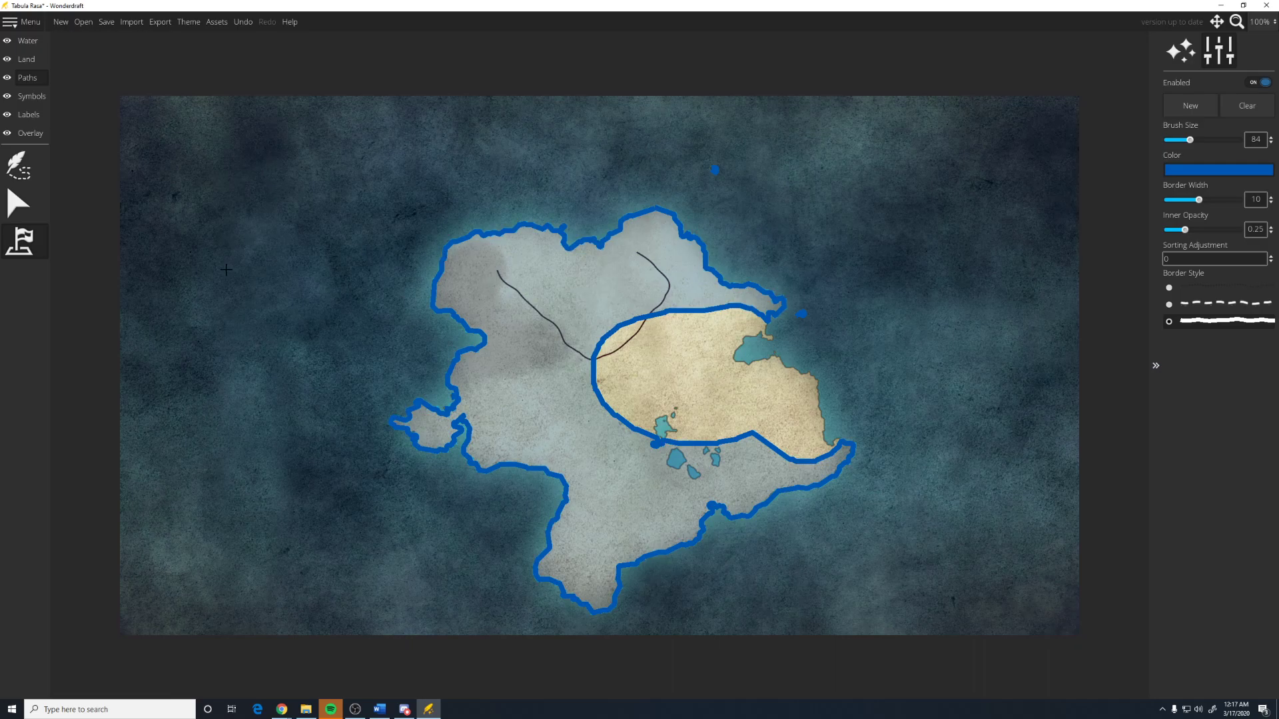
- Place a wooden bridge symbol at scale 100 in the middle of the continent, and a smaller one at scale 20 beside it
left_click(31, 96)
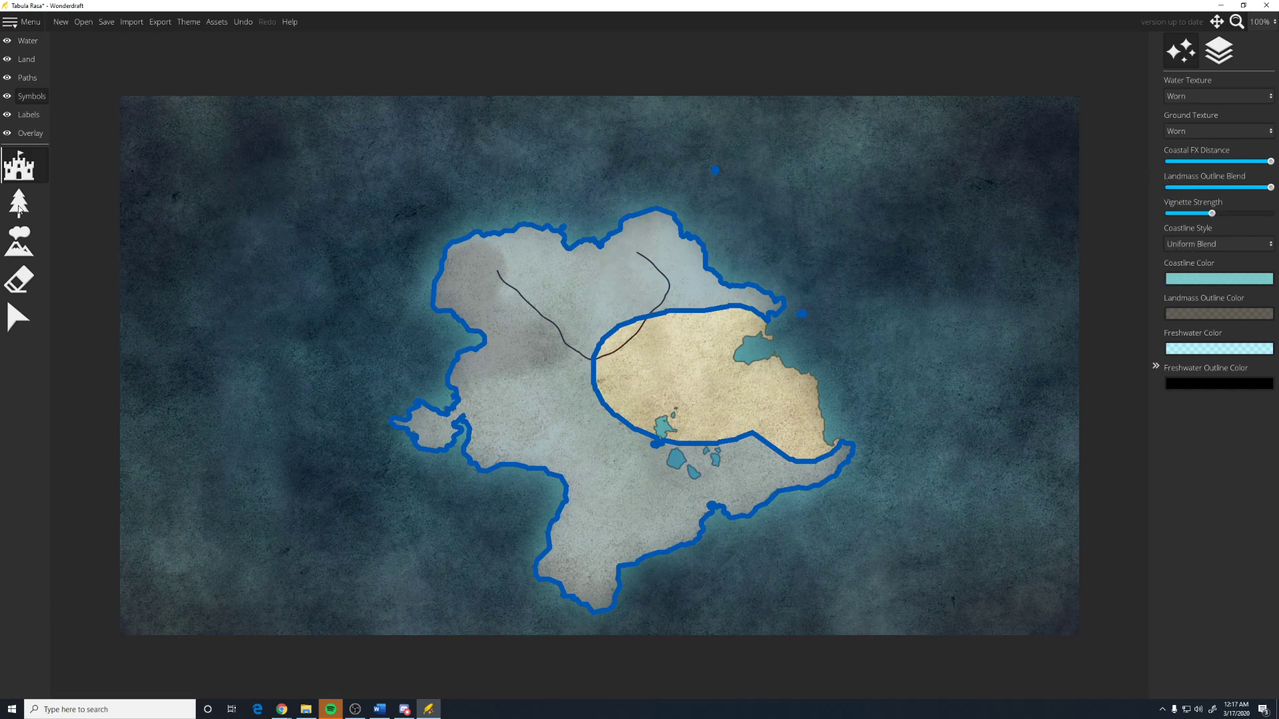
left_click(19, 168)
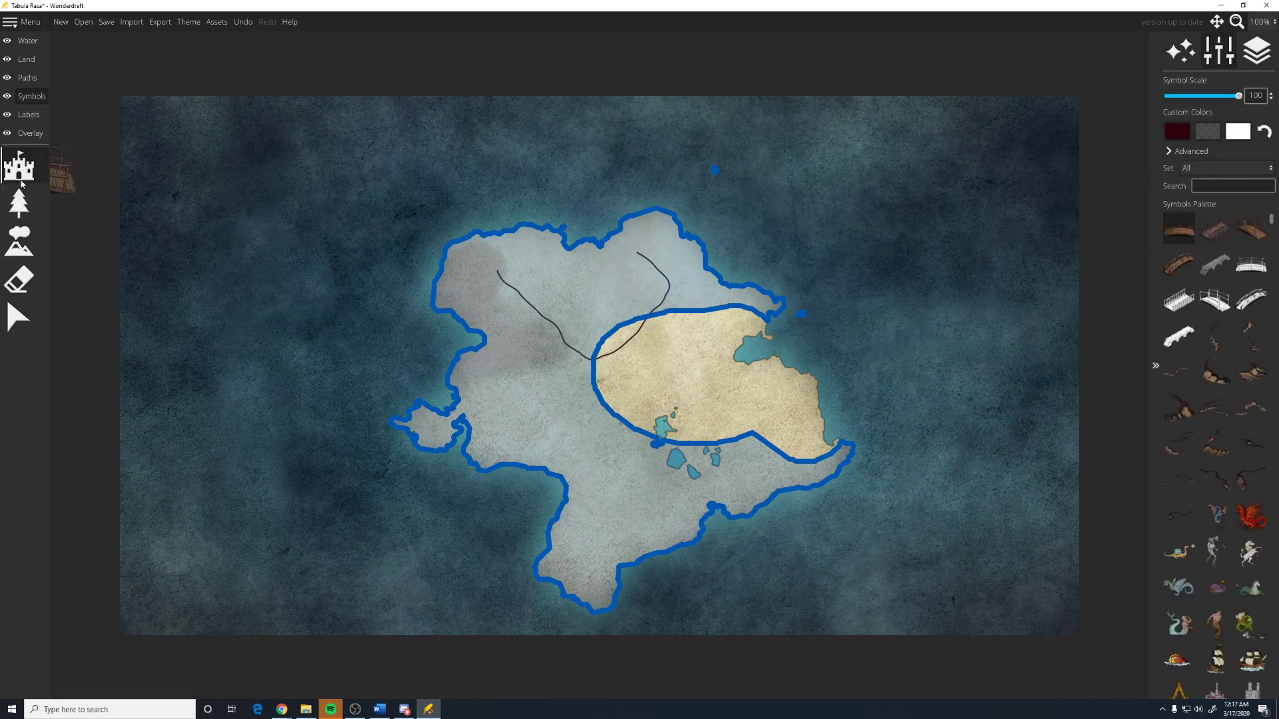
left_click(603, 370)
scroll(659, 415, "down", 8)
left_click(683, 391)
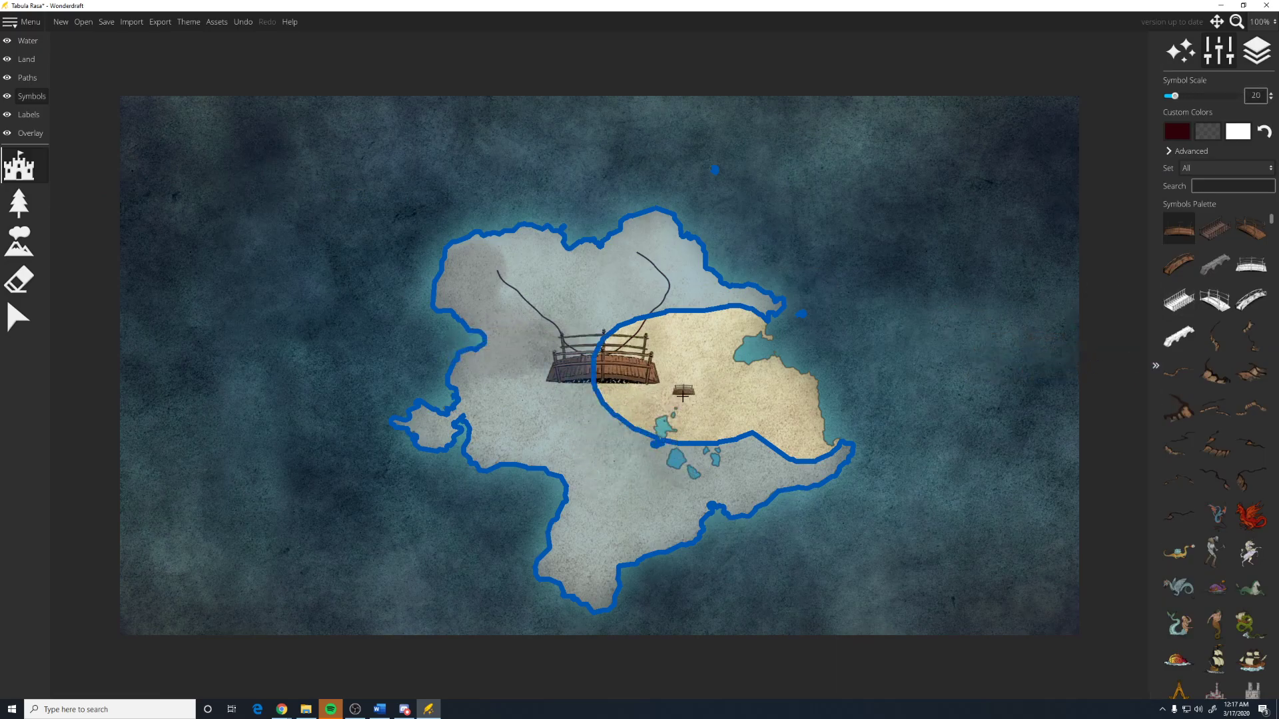
- Place a small sailing ship symbol at scale 20 in the eastern sea, and a much larger one just below it
scroll(1217, 530, "down", 2)
left_click(1216, 540)
left_click(826, 273)
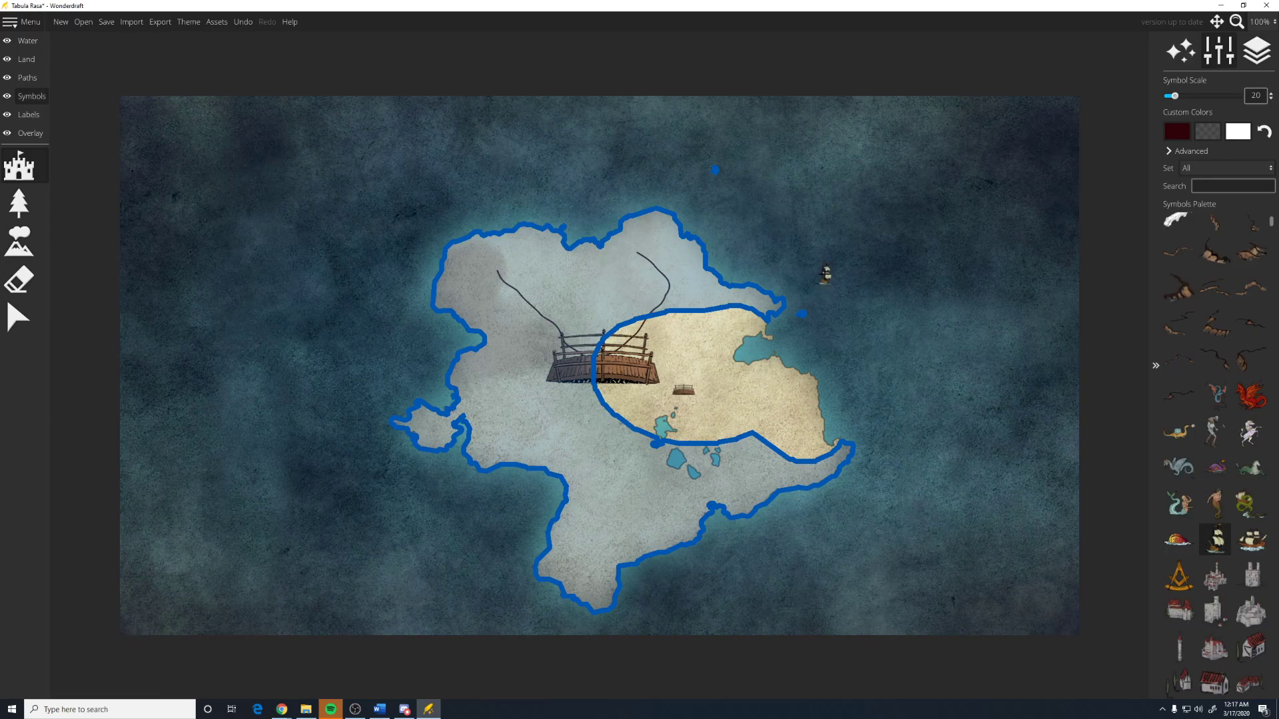
scroll(866, 363, "up", 6)
scroll(860, 357, "up", 3)
left_click(858, 327)
- Place a grey castle symbol on the western part of the continent, and a small mountain symbol beside the central lakes
scroll(1223, 419, "down", 5)
left_click(1251, 312)
scroll(503, 380, "down", 3)
scroll(503, 385, "down", 5)
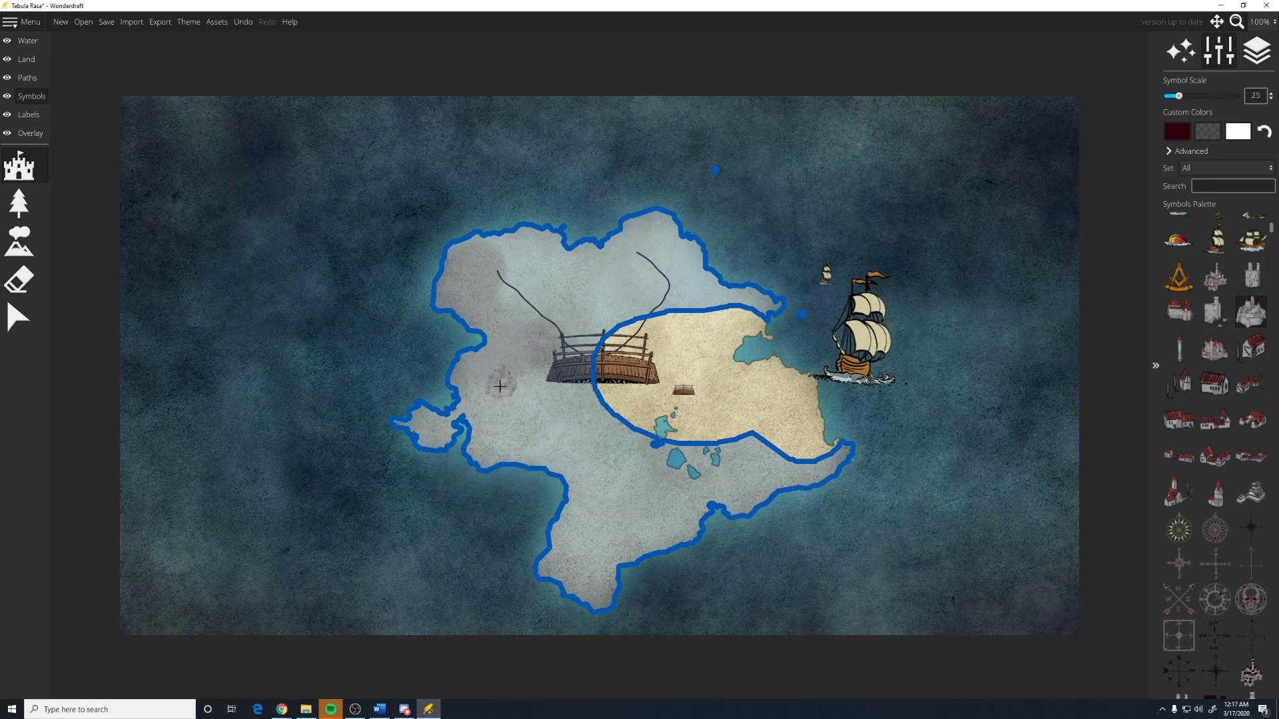
left_click(490, 380)
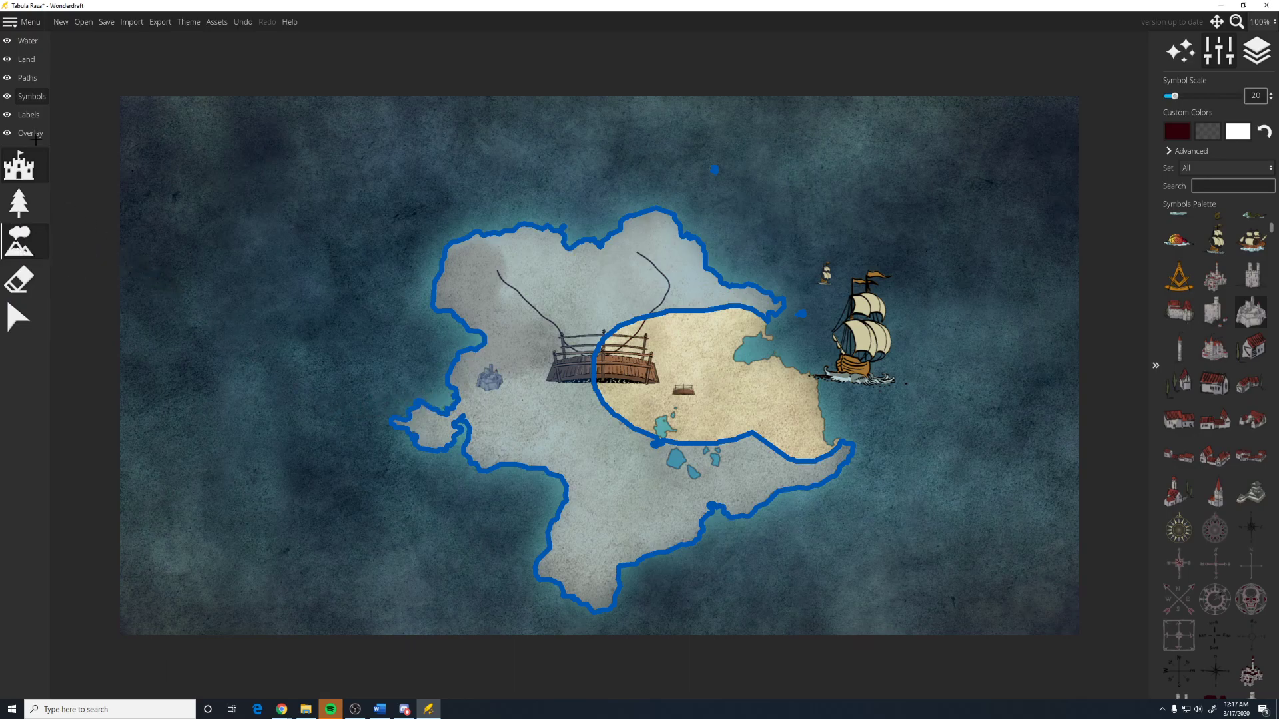
left_click(1215, 209)
left_click(658, 403)
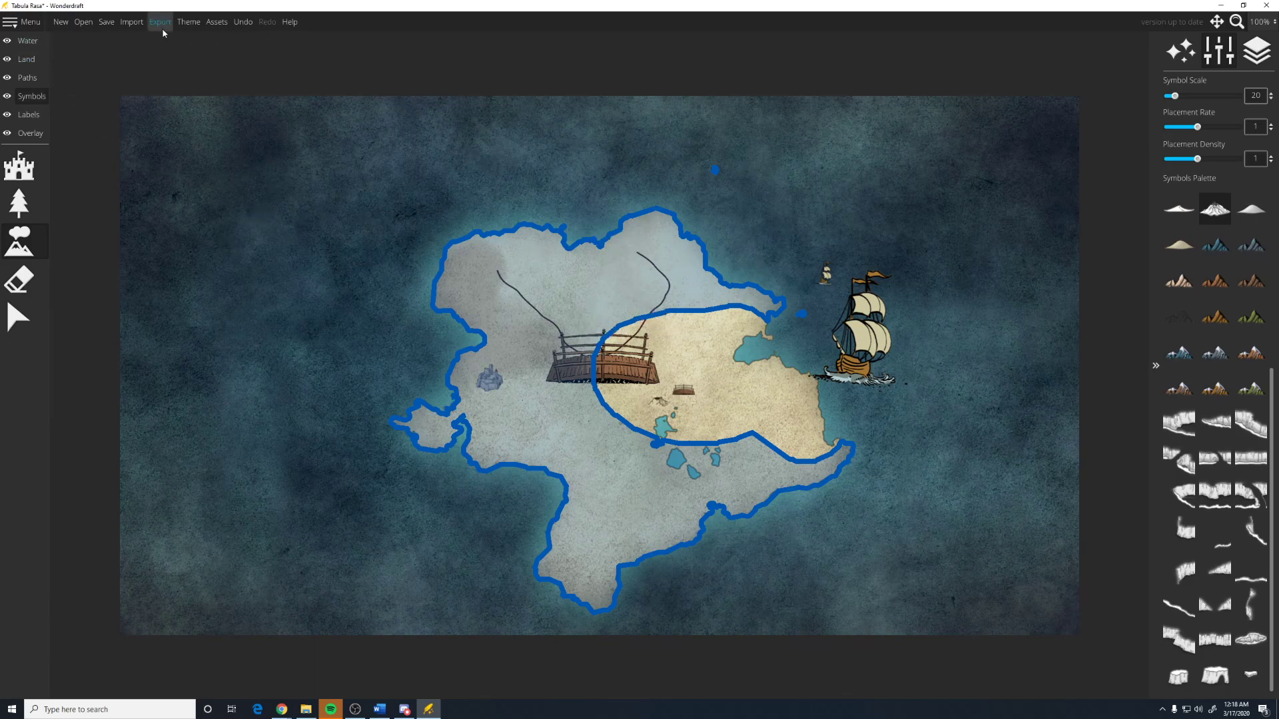
- Apply the Black & White theme to the map with all filters enabled
left_click(189, 22)
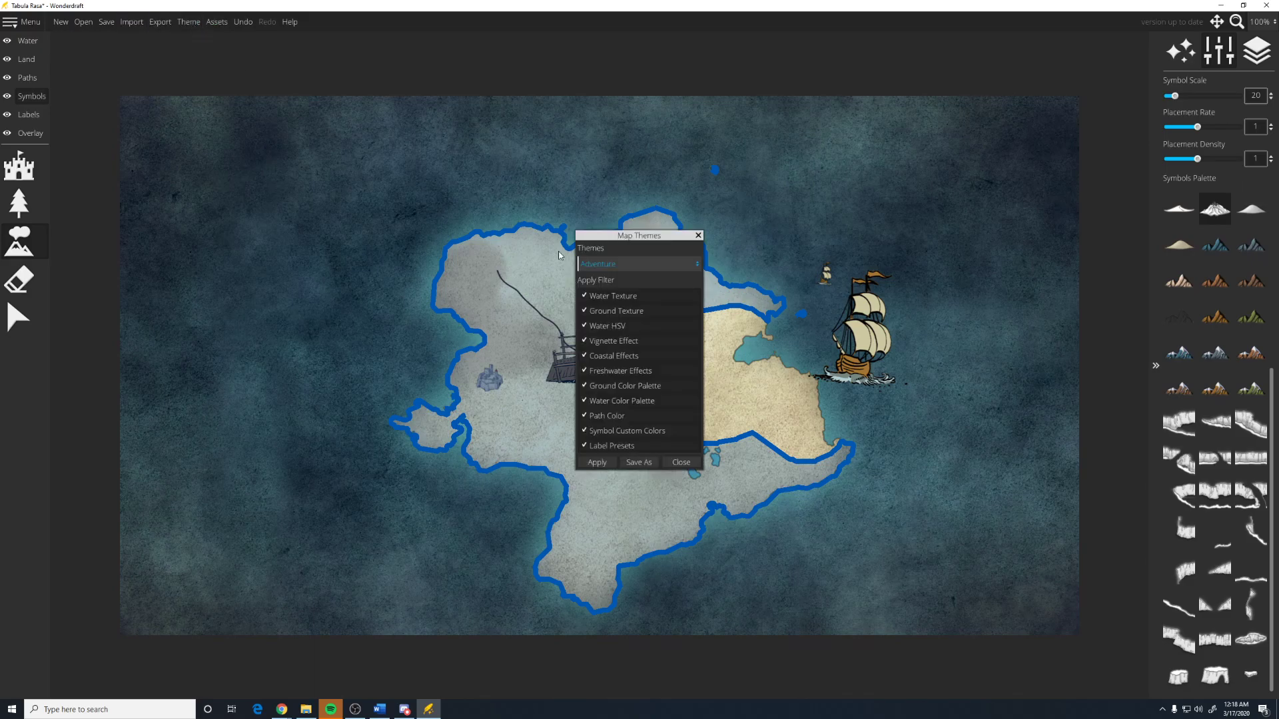
left_click(633, 264)
left_click(609, 290)
left_click(597, 462)
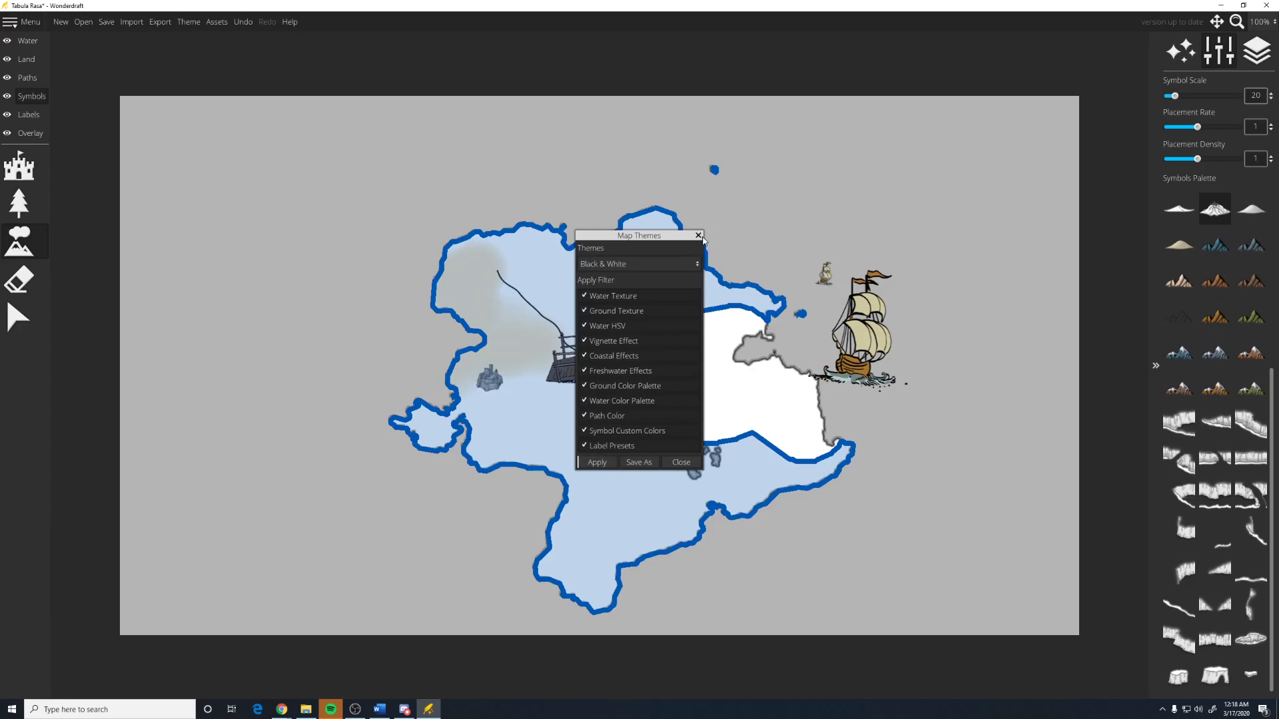
left_click(699, 236)
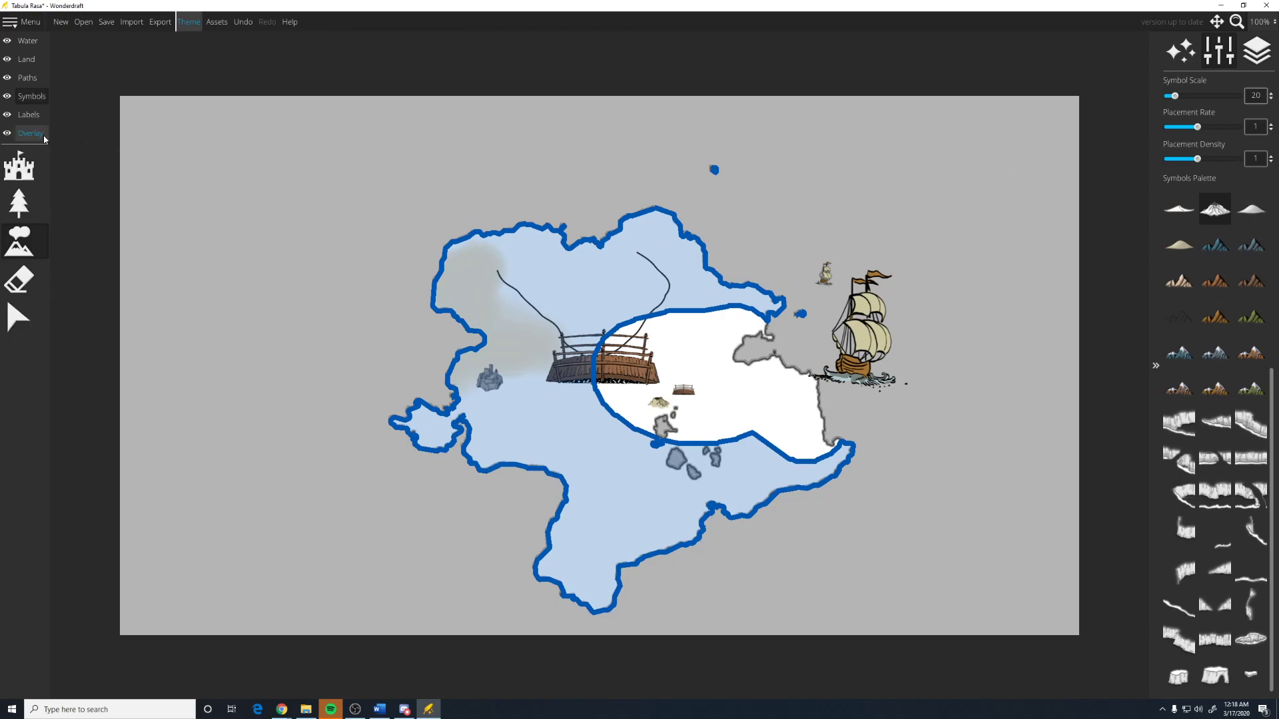
- Clear the blue territory marking, and delete the V-shaped path from the continent
left_click(26, 60)
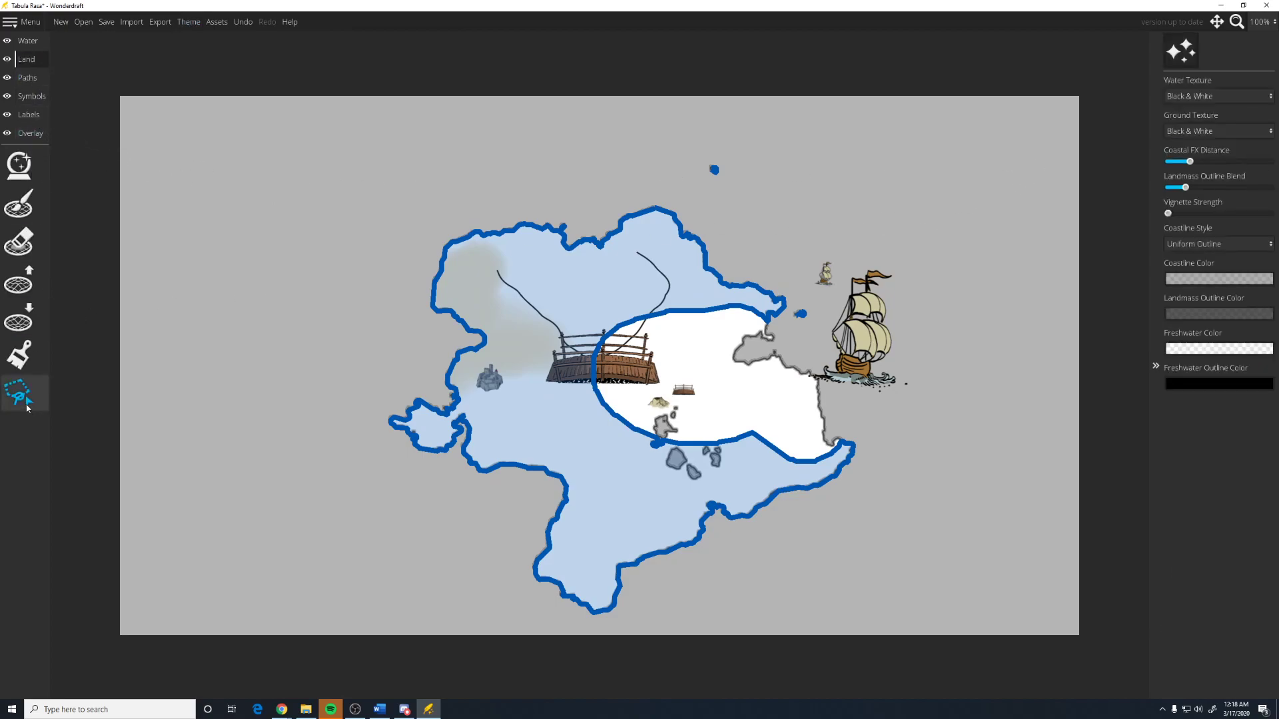
left_click(20, 167)
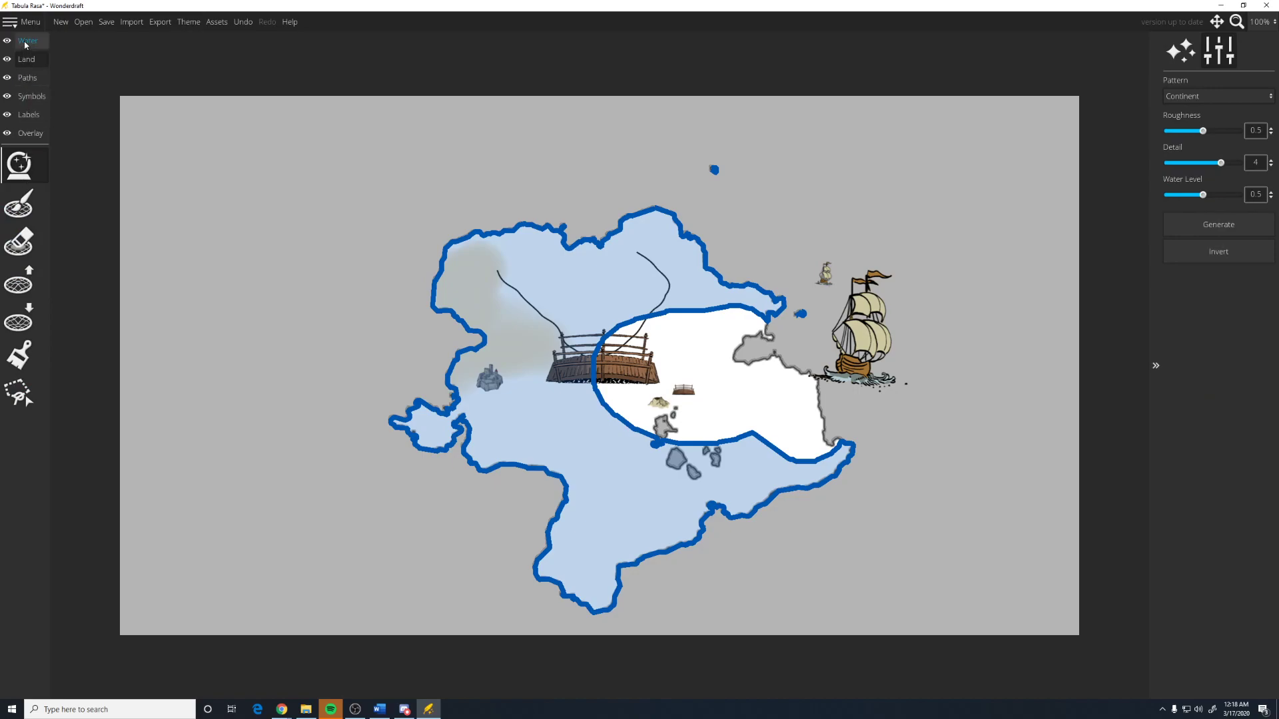
left_click(29, 78)
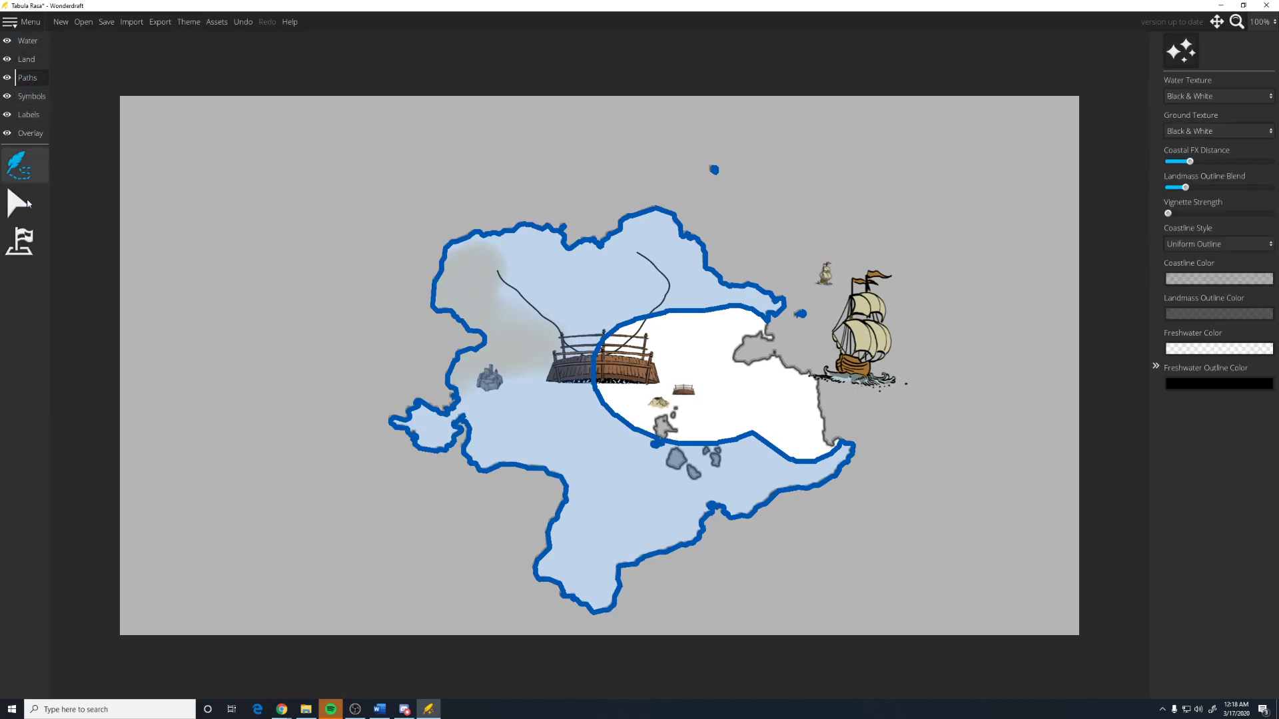
left_click(19, 242)
left_click(1246, 108)
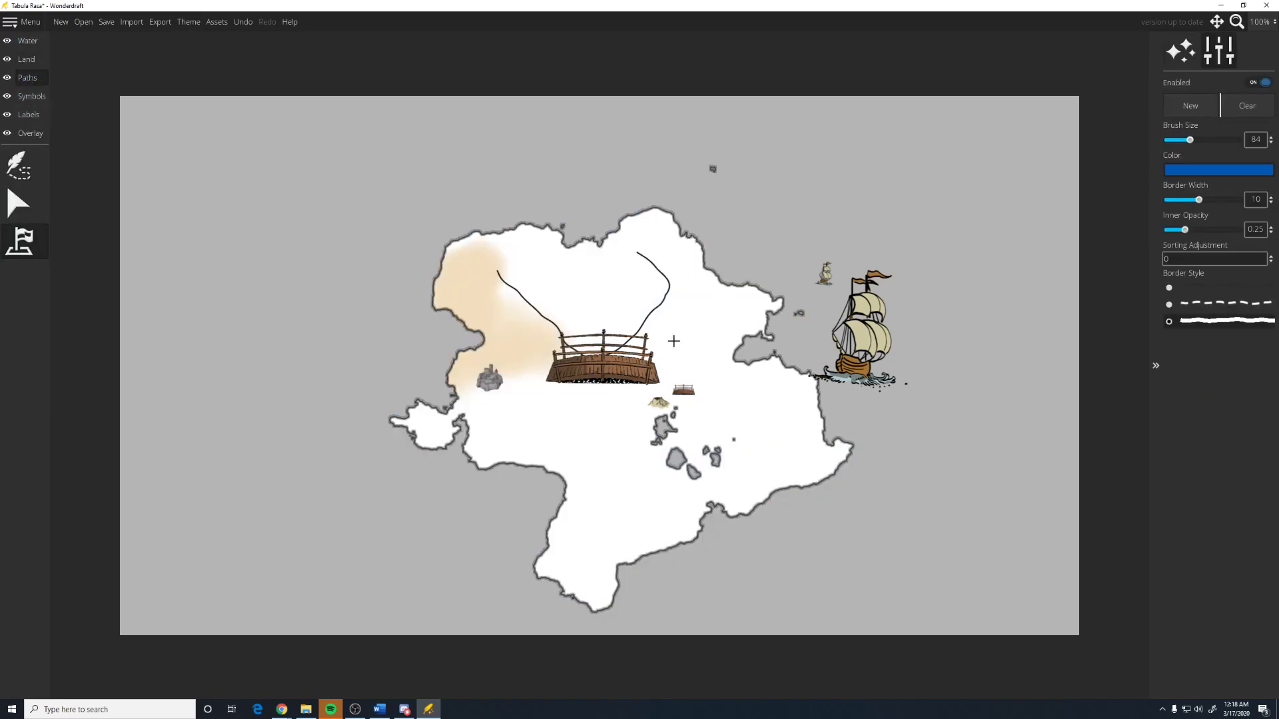
left_click(19, 170)
left_click(18, 203)
left_click(636, 335)
key("Delete")
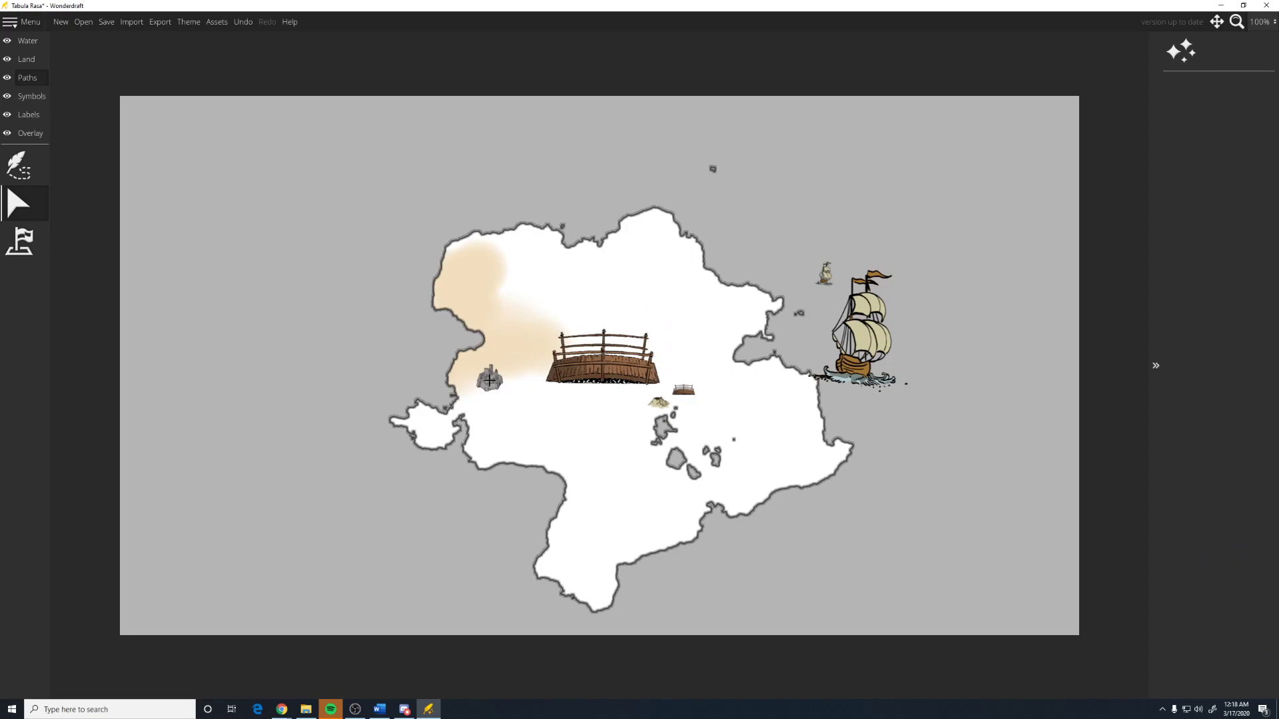
- Delete all bridge, castle, mountain and ship symbols from the map
left_click(31, 96)
left_click_drag(483, 327, 865, 521)
key("Delete")
left_click_drag(686, 157, 879, 314)
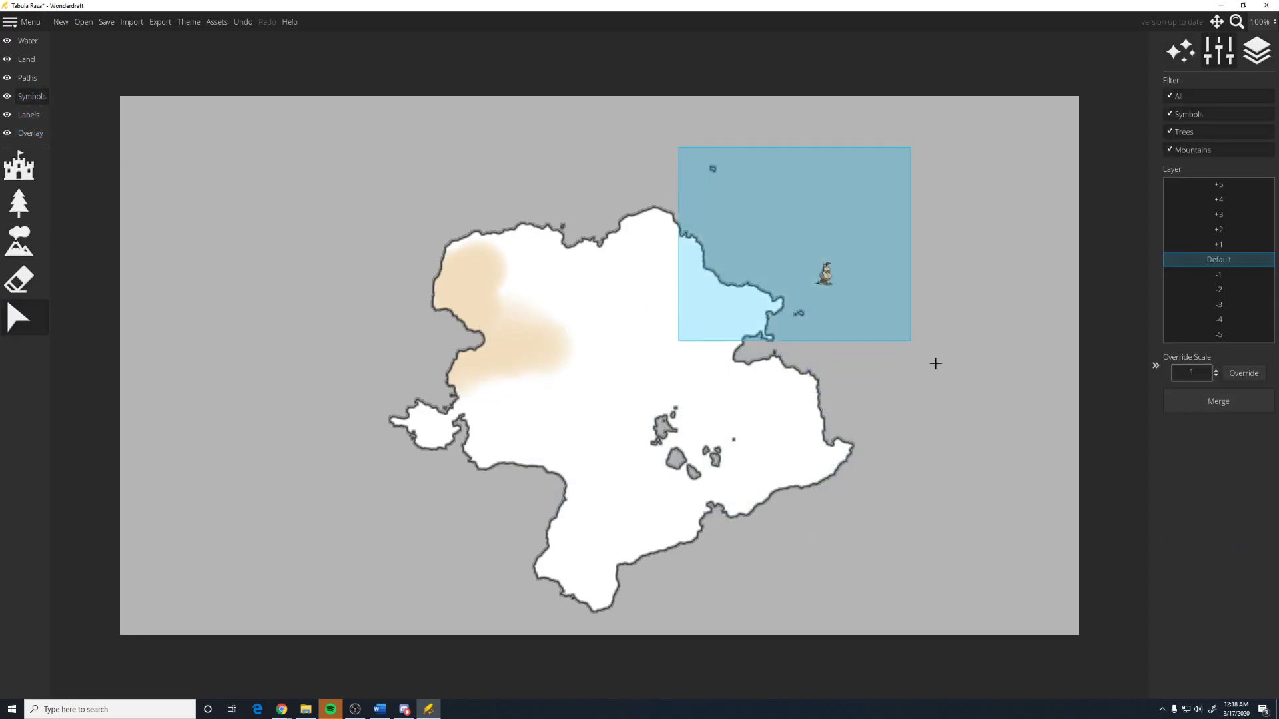
key("Delete")
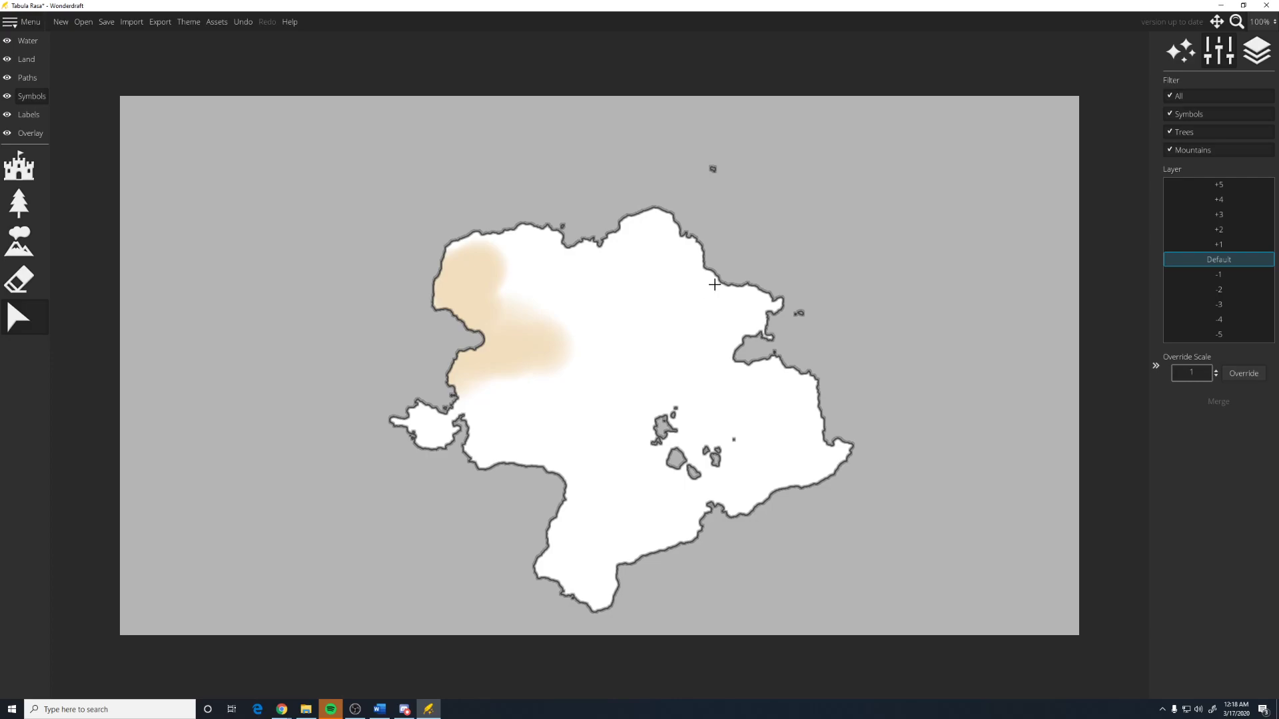
- Apply the Feudal theme to the map
left_click(160, 22)
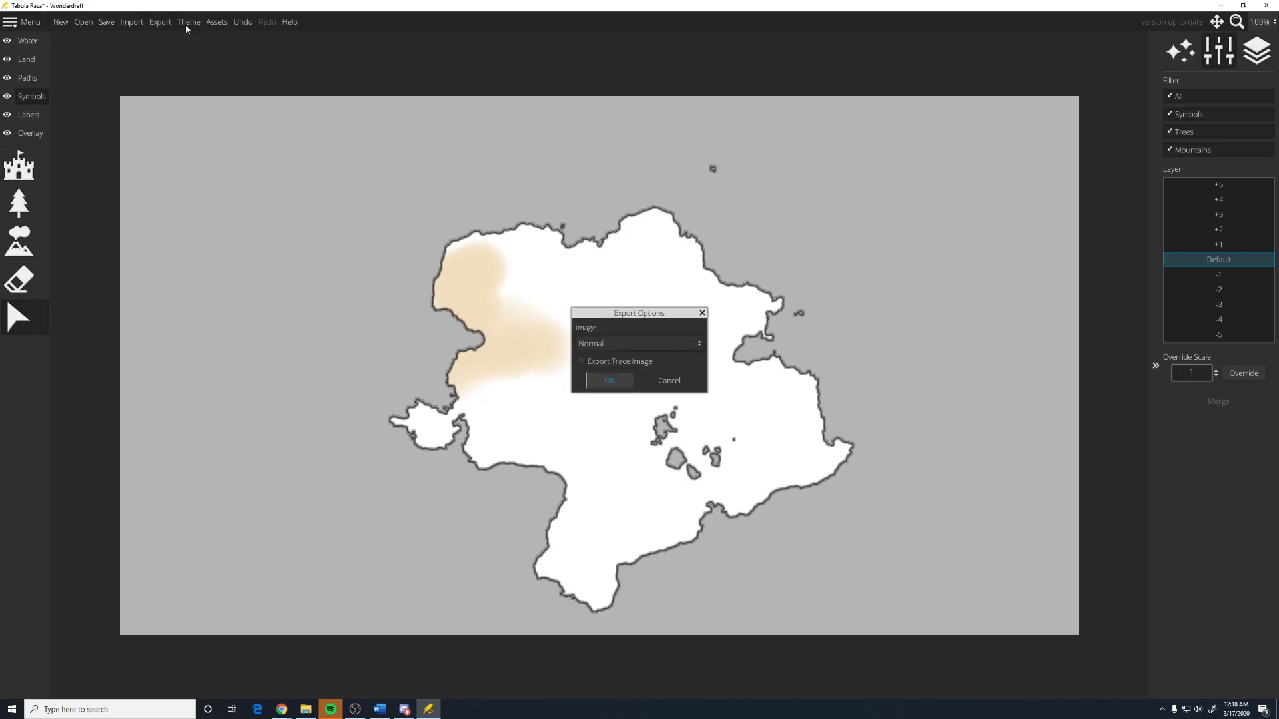
left_click(702, 313)
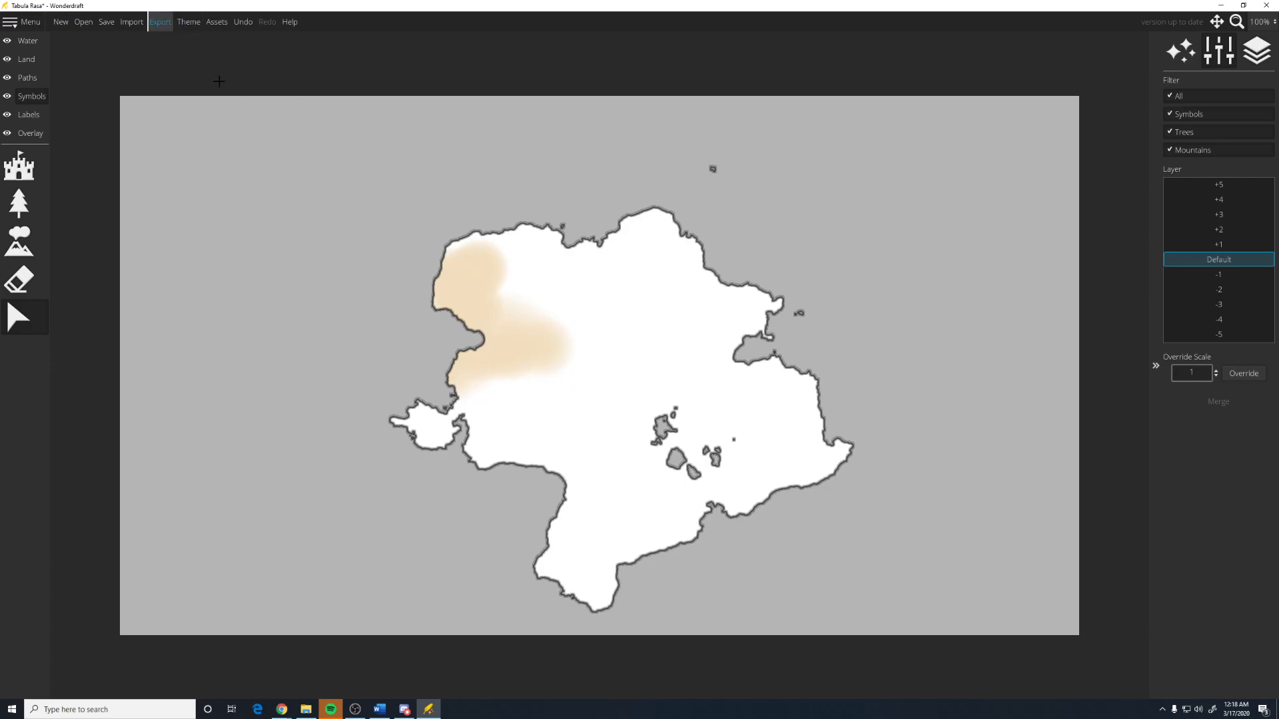
left_click(189, 22)
left_click(601, 266)
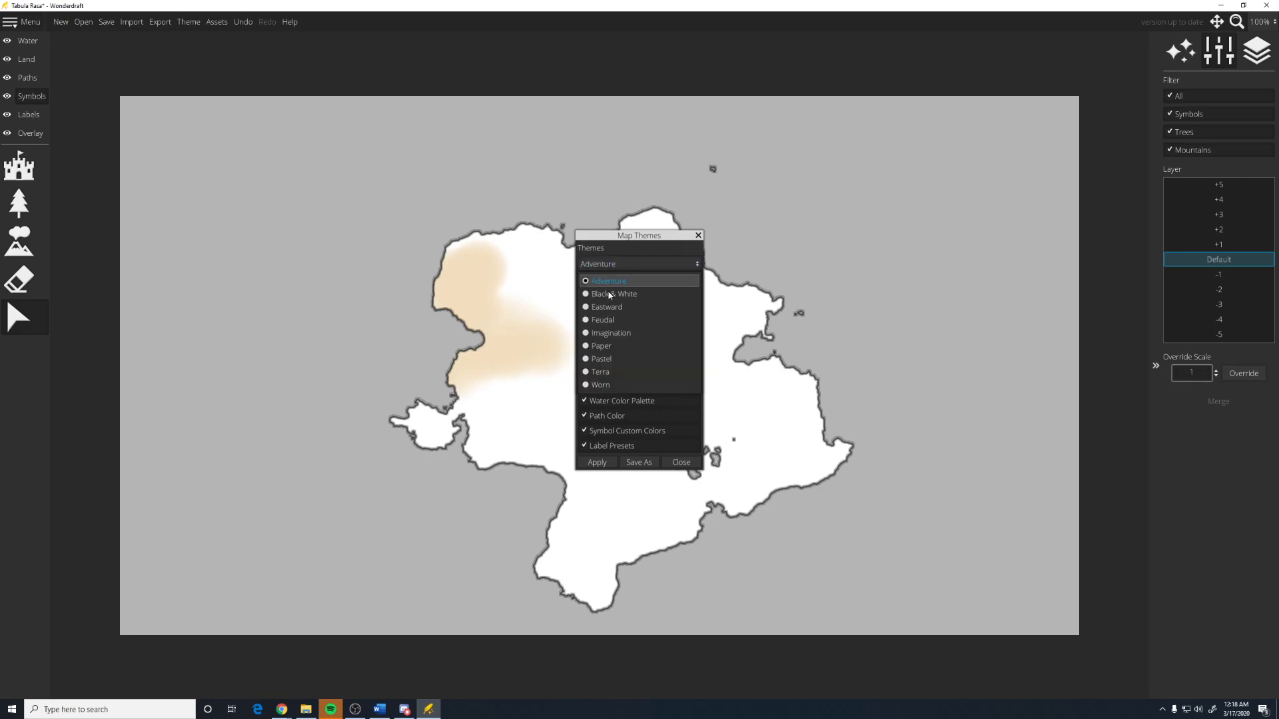
left_click(610, 328)
left_click(597, 462)
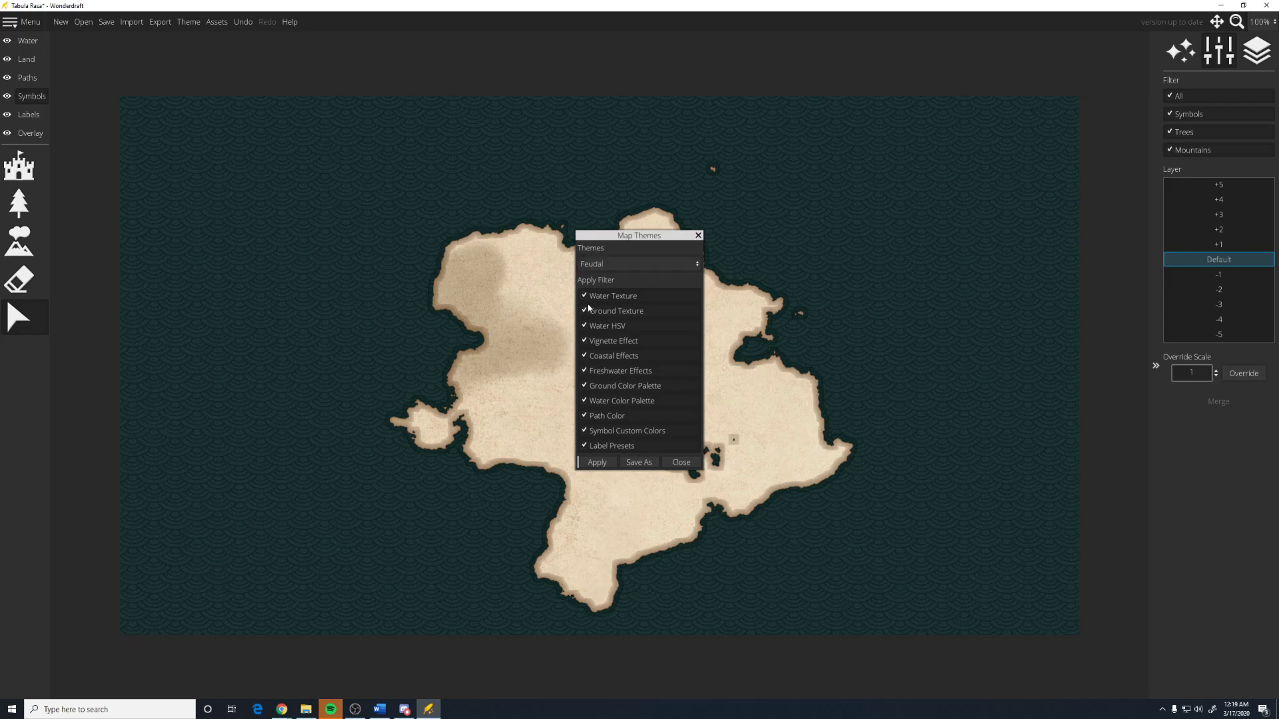
left_click(585, 296)
left_click(584, 326)
left_click(698, 235)
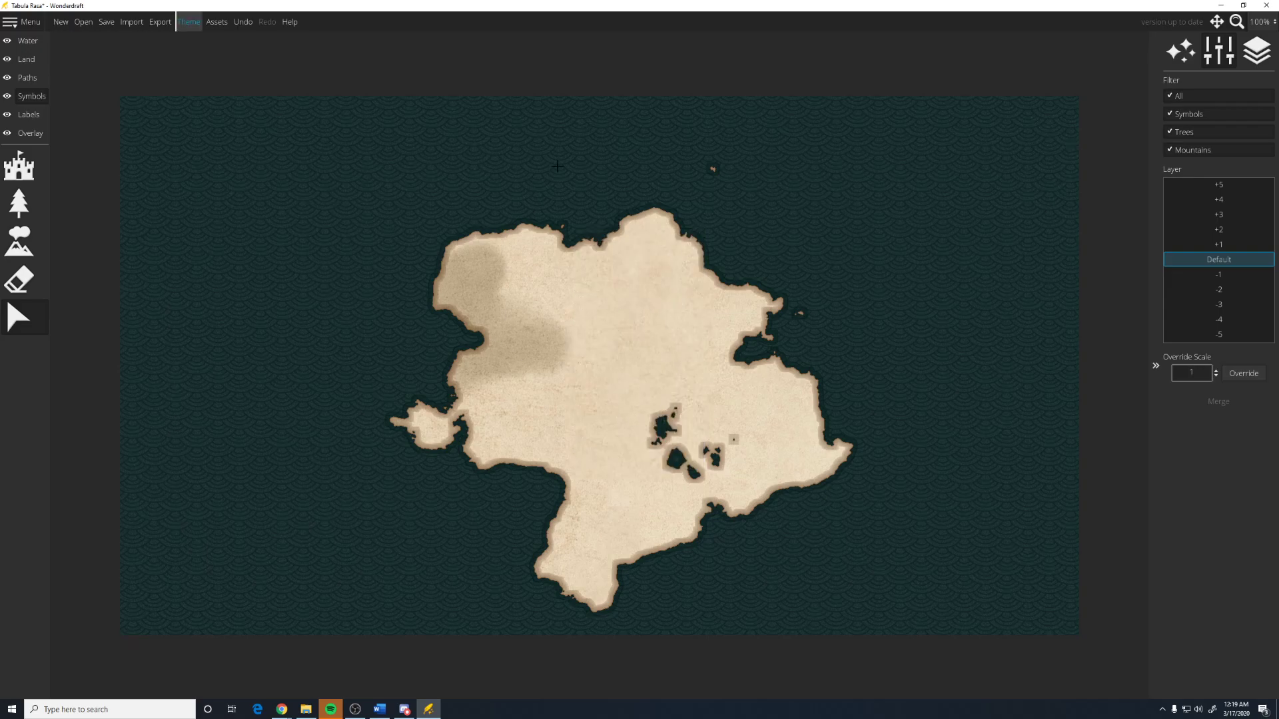
- Paint most of the continent with the olive ground colour, using the soft brush at size 140 with full opacity
left_click(26, 58)
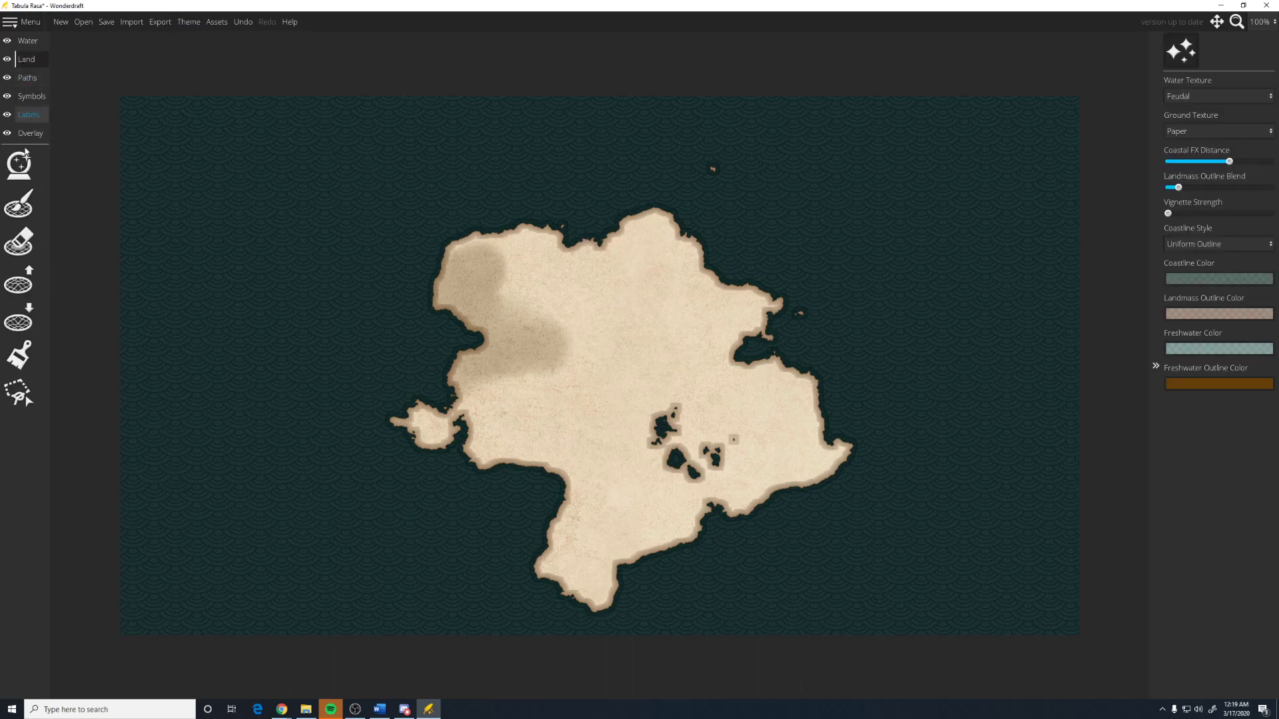
left_click(18, 355)
mouse_move(396, 304)
left_mouse_down()
mouse_move(599, 286)
mouse_move(514, 265)
mouse_move(422, 277)
mouse_move(492, 357)
mouse_move(605, 359)
mouse_move(660, 285)
mouse_move(649, 230)
mouse_move(729, 313)
mouse_move(659, 362)
mouse_move(591, 342)
mouse_move(660, 403)
mouse_move(706, 359)
mouse_move(759, 430)
mouse_move(653, 483)
mouse_move(641, 590)
mouse_move(746, 460)
mouse_move(720, 400)
mouse_move(633, 479)
mouse_move(816, 449)
mouse_move(794, 390)
left_mouse_up()
scroll(870, 345, "up", 3)
left_click(1260, 22)
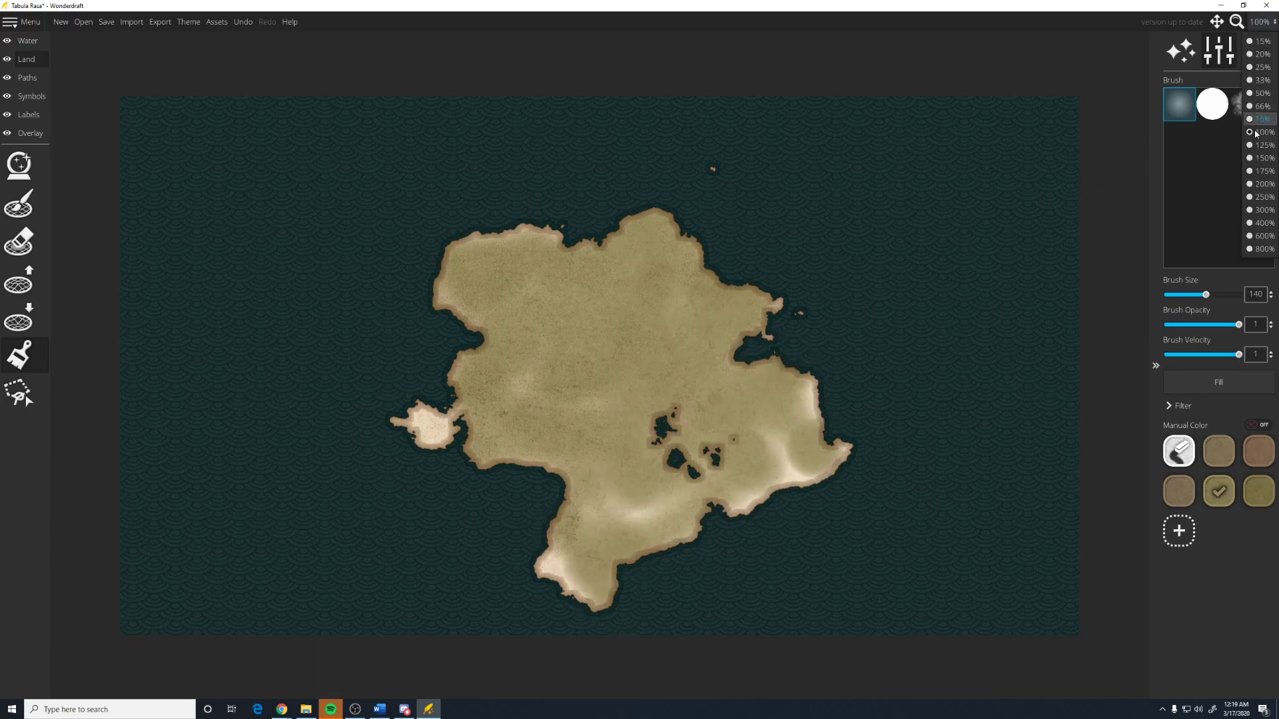
left_click(1264, 184)
mouse_move(437, 415)
left_mouse_down()
mouse_move(285, 108)
mouse_move(477, 113)
mouse_move(708, 279)
left_mouse_up()
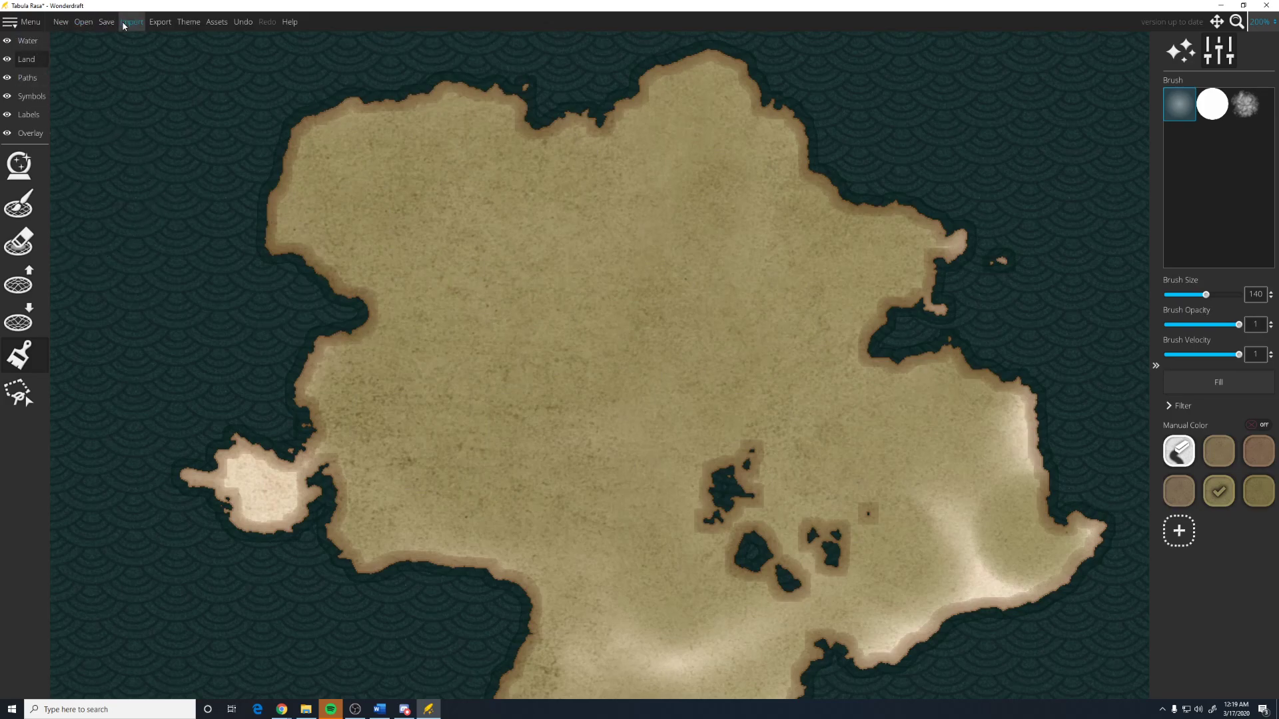
- Review the image types offered in the export options, and cancel the export
left_click(158, 22)
left_click(610, 343)
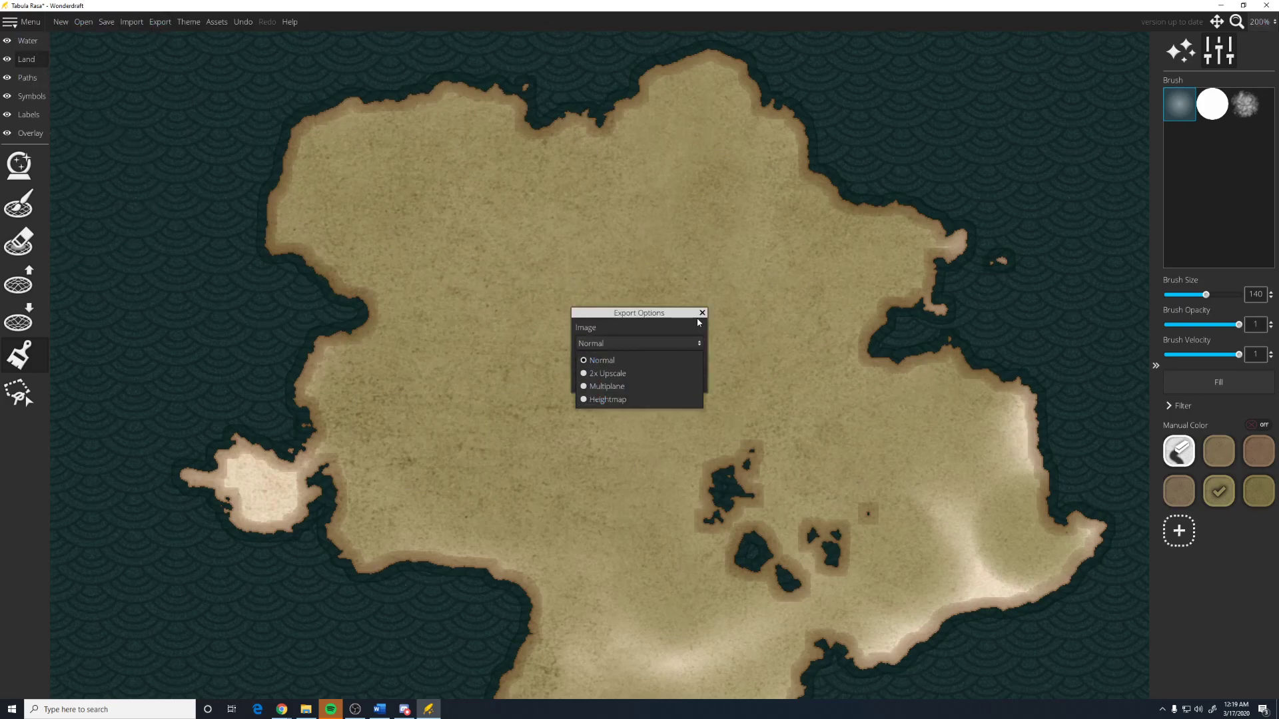
left_click(658, 316)
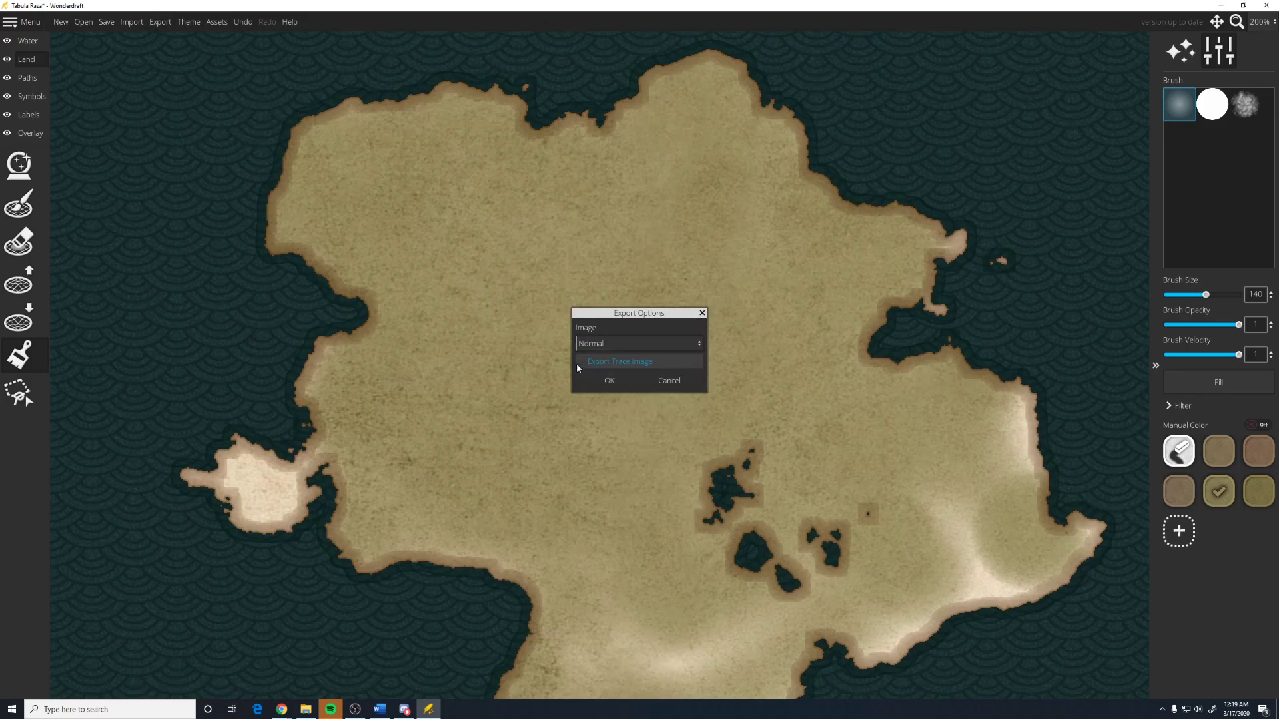
left_click(637, 342)
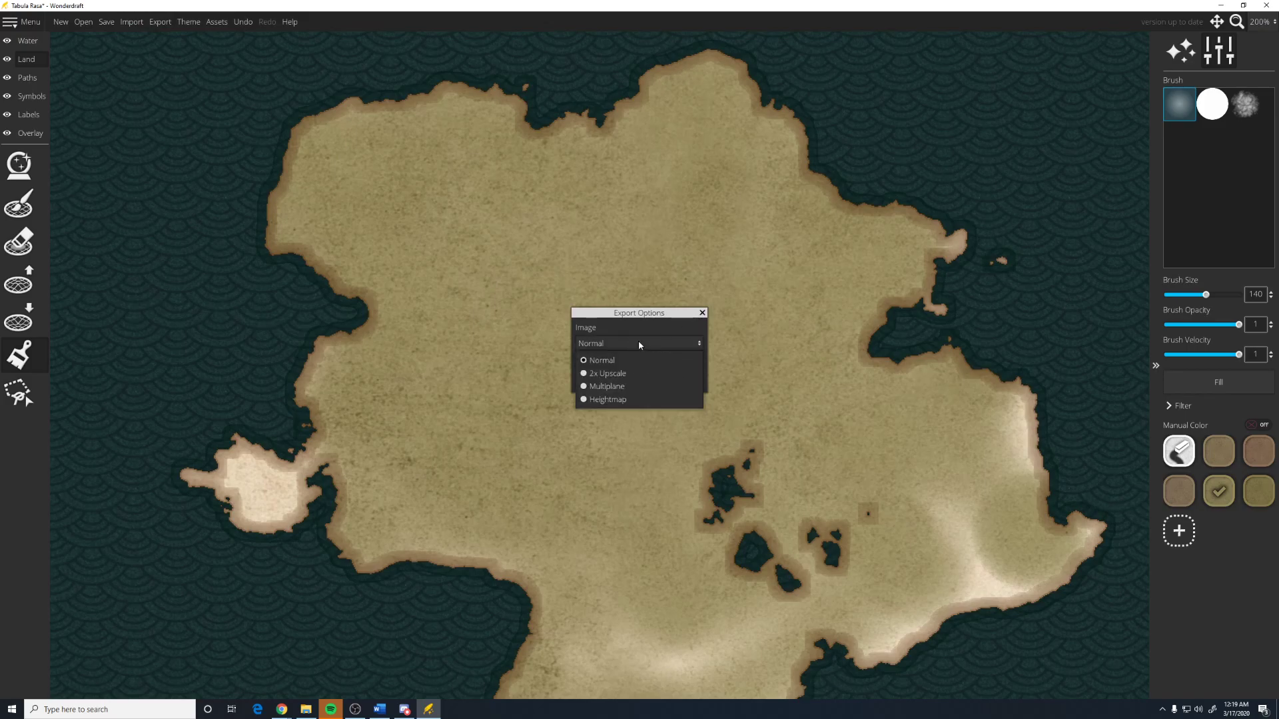
left_click(674, 309)
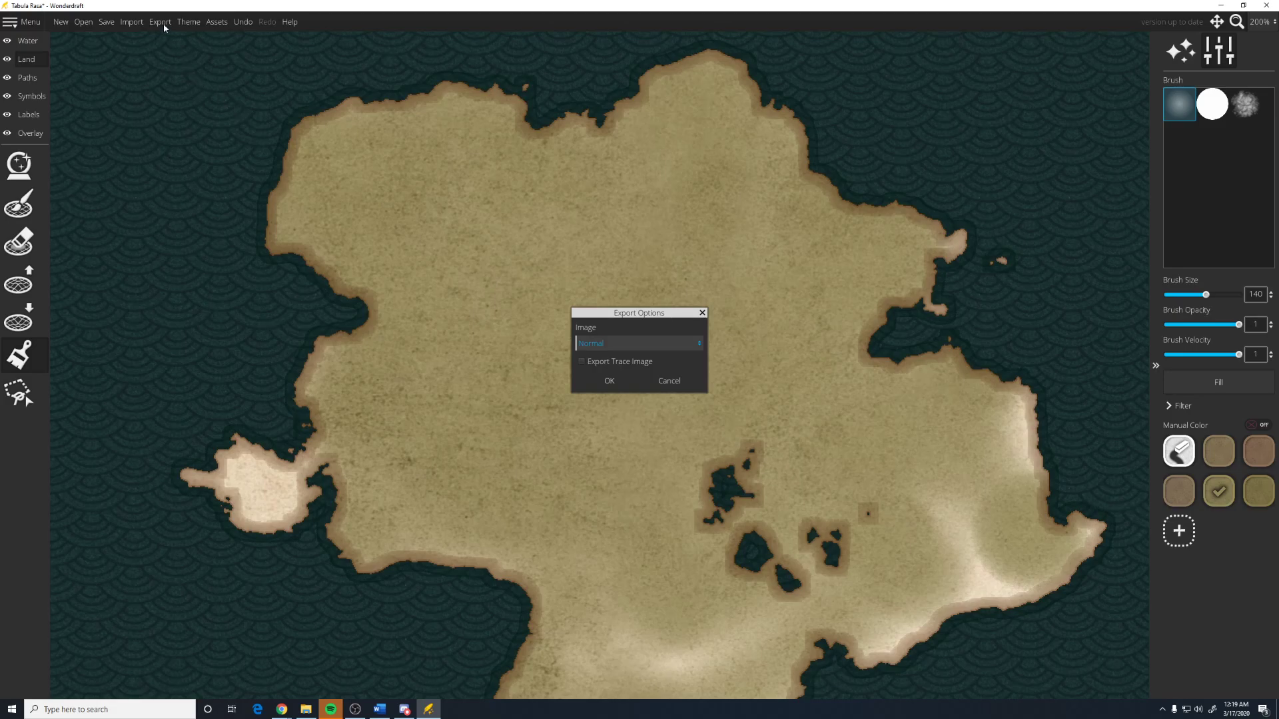
left_click(669, 381)
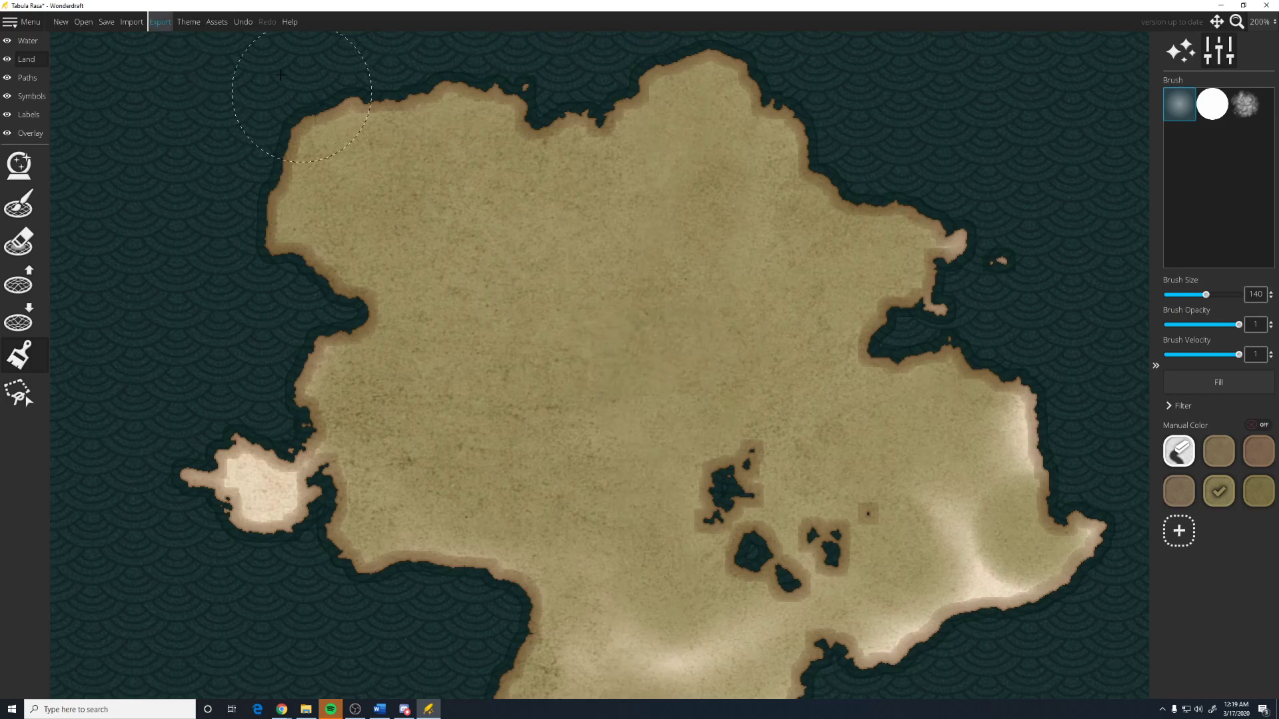
- Review the import, save and export dialogs and the main menu's commands, cancelling each dialog without importing, saving or exporting anything
left_click(133, 25)
left_click(587, 21)
left_click(106, 24)
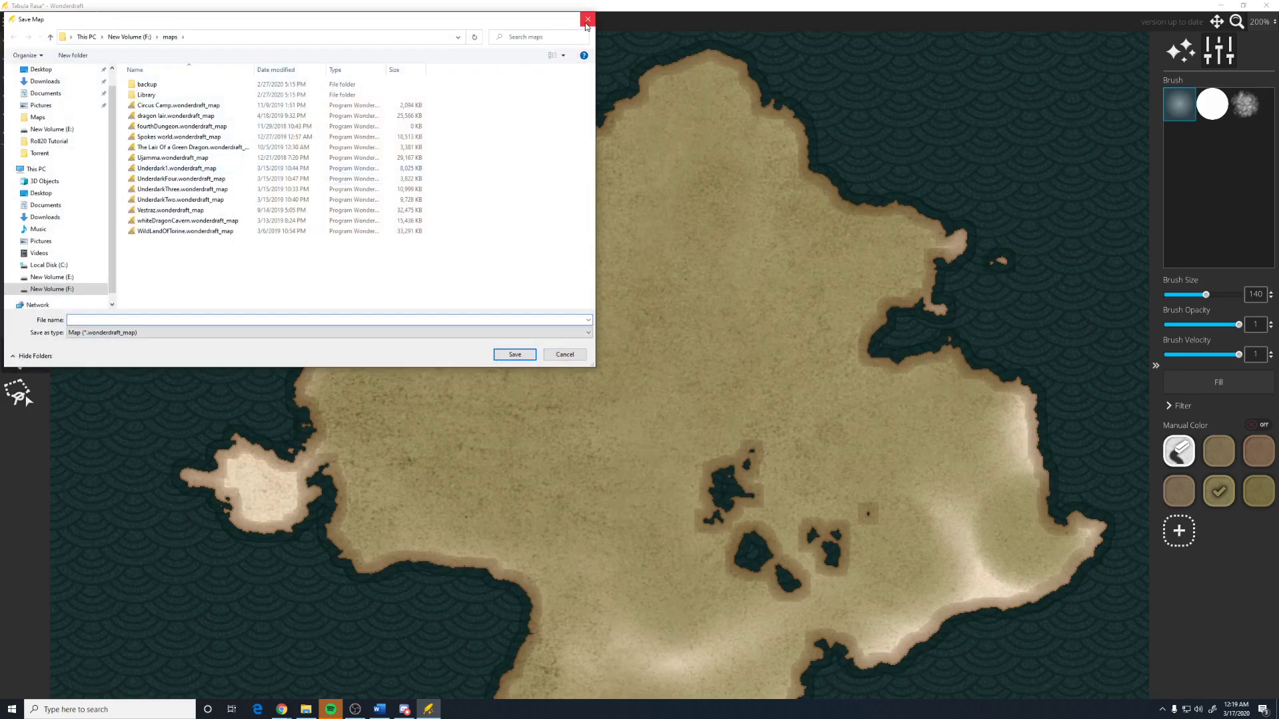
left_click(586, 21)
left_click(21, 24)
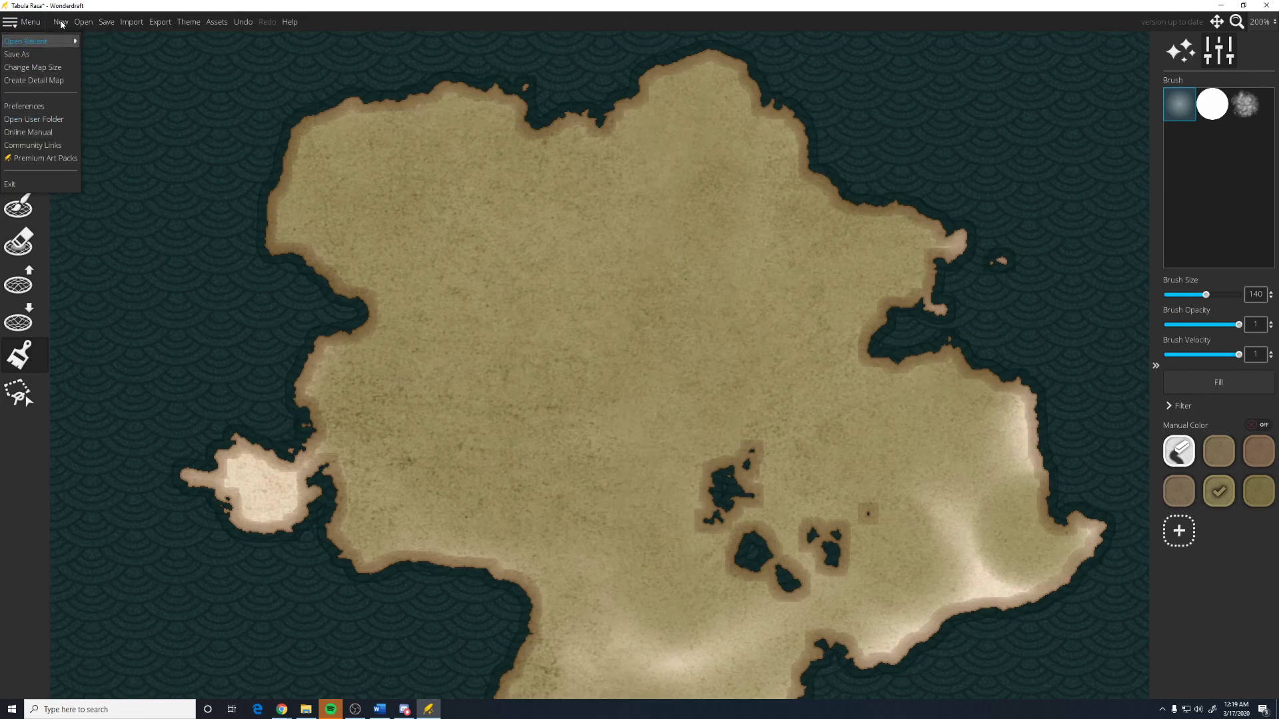
left_click(160, 22)
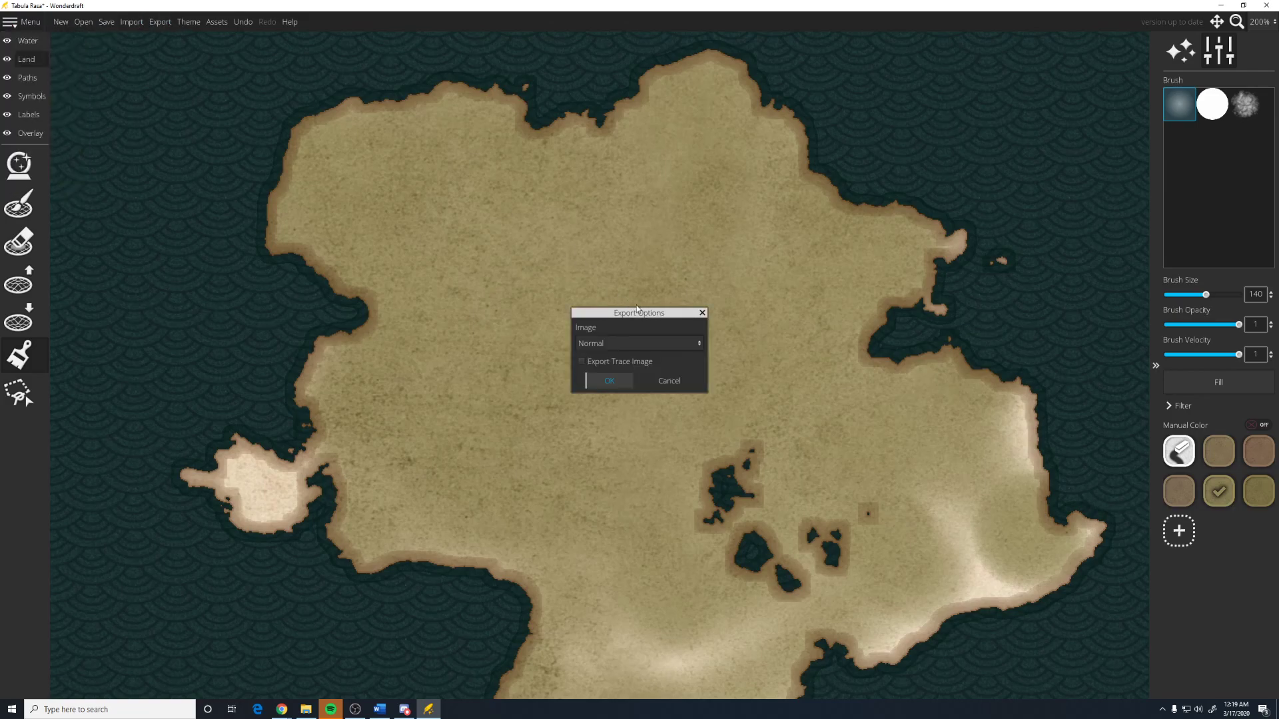
left_click(702, 312)
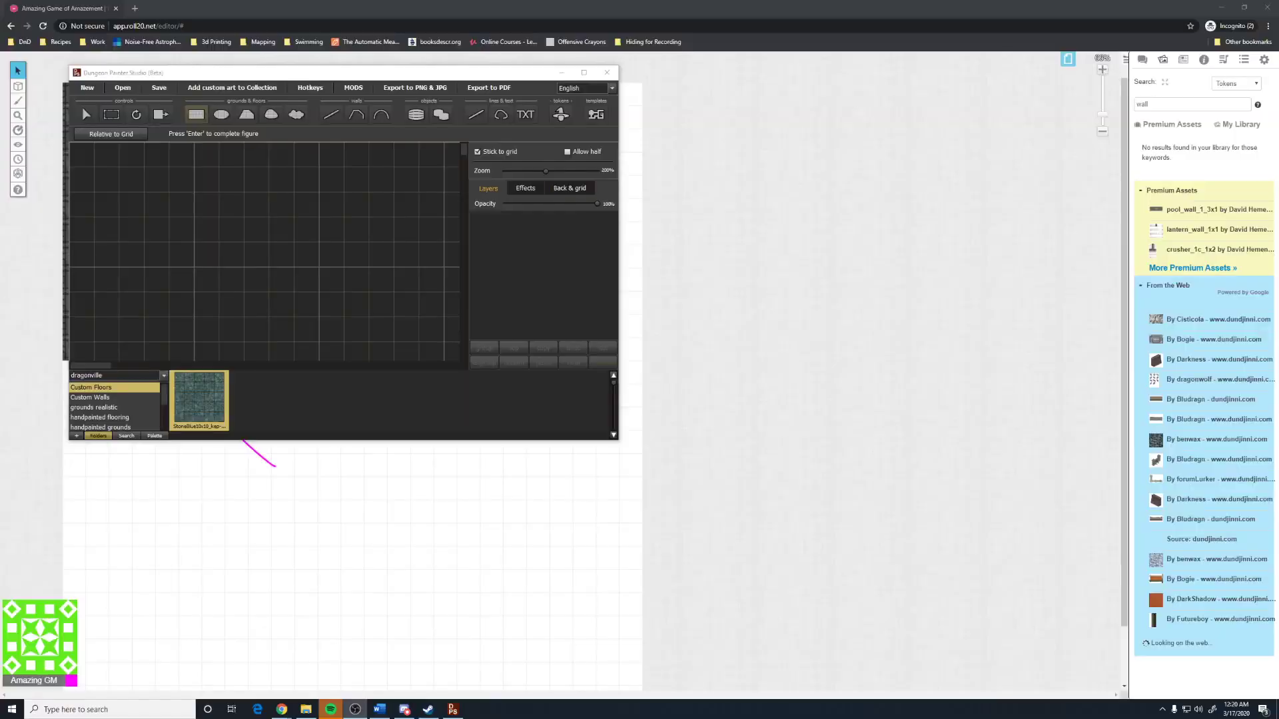
- Switch to Dungeon Painter Studio, enlarge its window, and draw a rectangular floor about 9 by 8 squares with the Custom Walls stone texture
left_click_drag(252, 85, 440, 113)
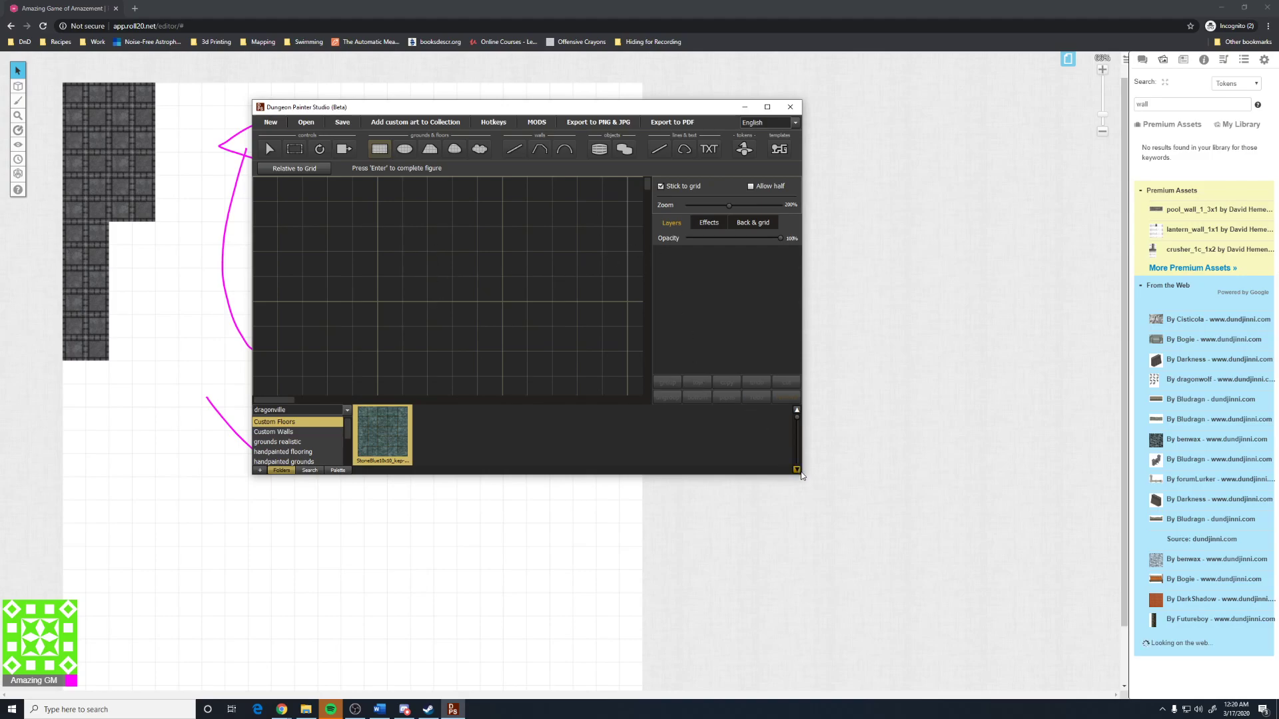
mouse_move(802, 477)
left_mouse_down()
mouse_move(879, 571)
mouse_move(920, 598)
left_mouse_up()
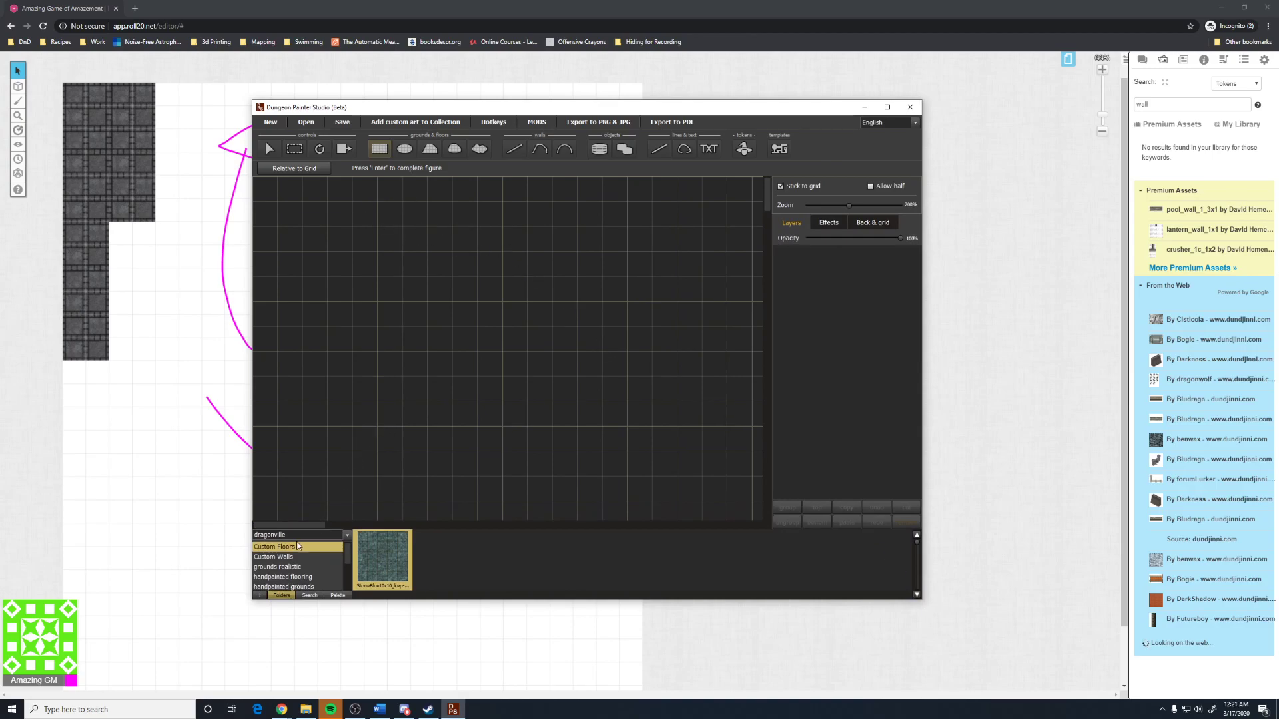
left_click(288, 557)
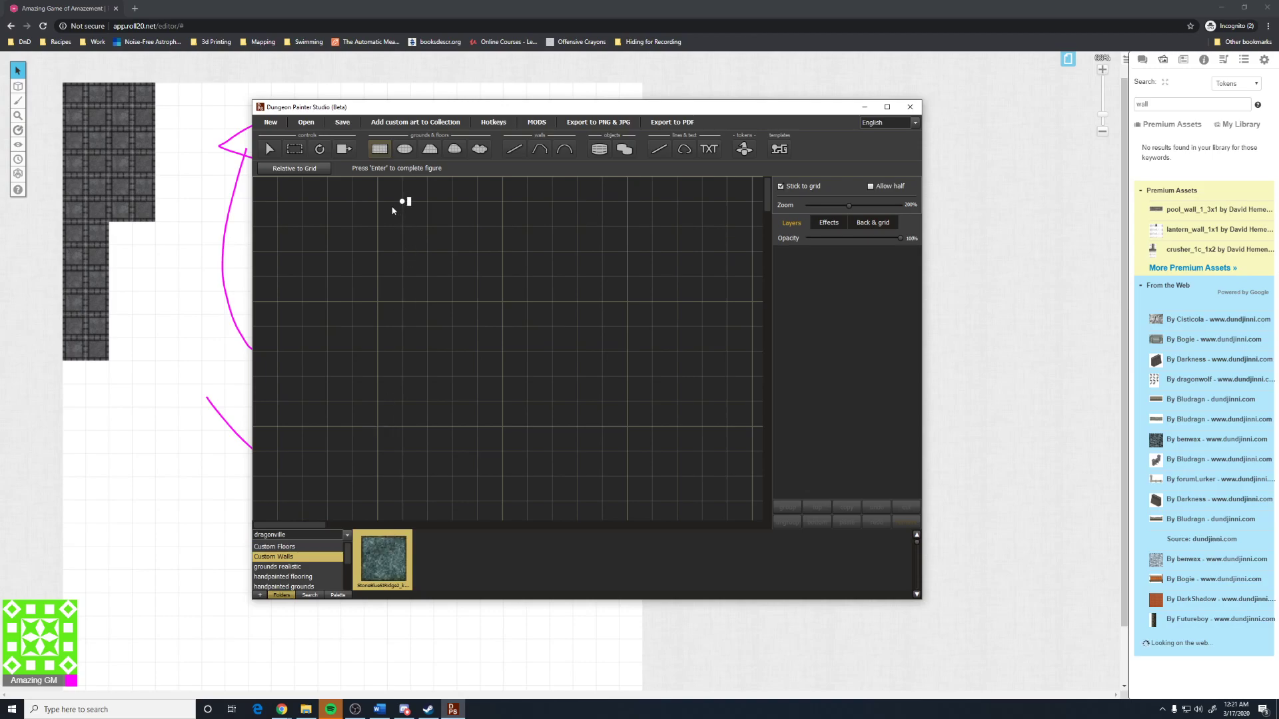
left_click_drag(381, 203, 608, 400)
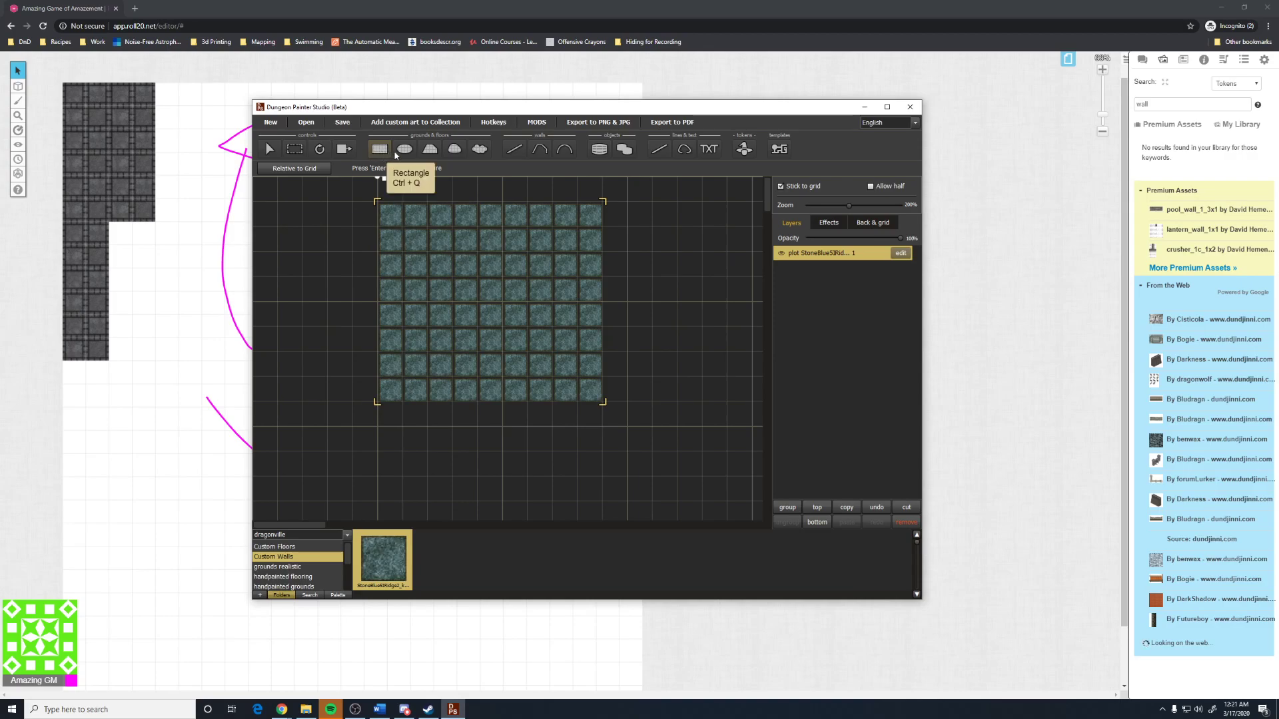
- Draw straight walls around the floor, using the StoneBlue4Down texture on the upper edge and StoneBlue5Down on the other sides, keeping the program open
left_click(514, 148)
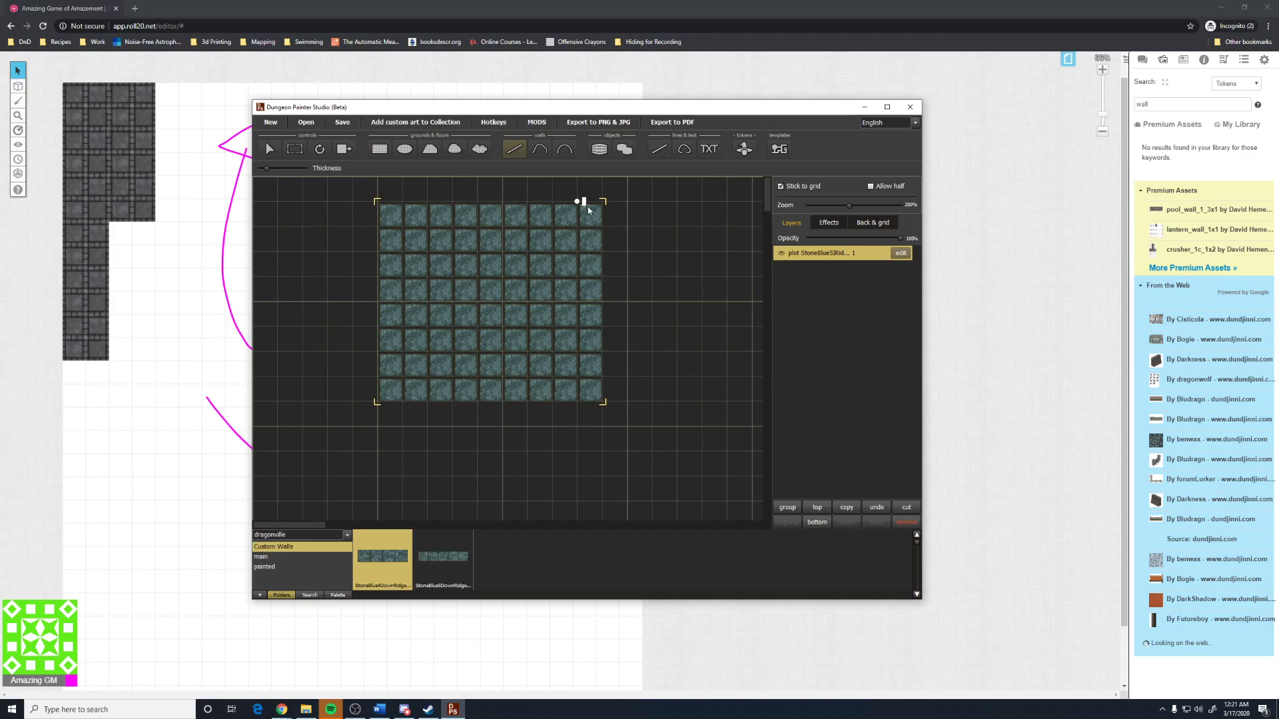
left_click_drag(603, 208, 380, 209)
left_click(442, 556)
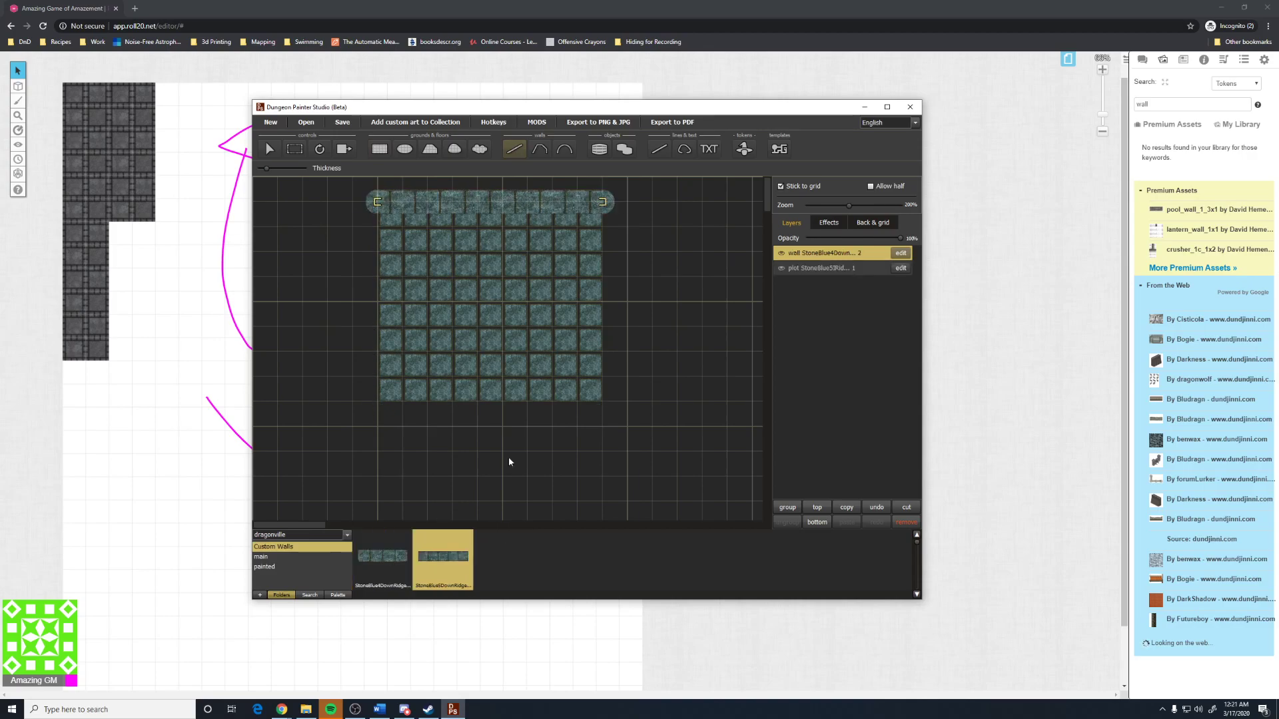
mouse_move(602, 202)
left_mouse_down()
mouse_move(600, 402)
mouse_move(377, 402)
left_mouse_up()
left_click_drag(377, 202, 377, 402)
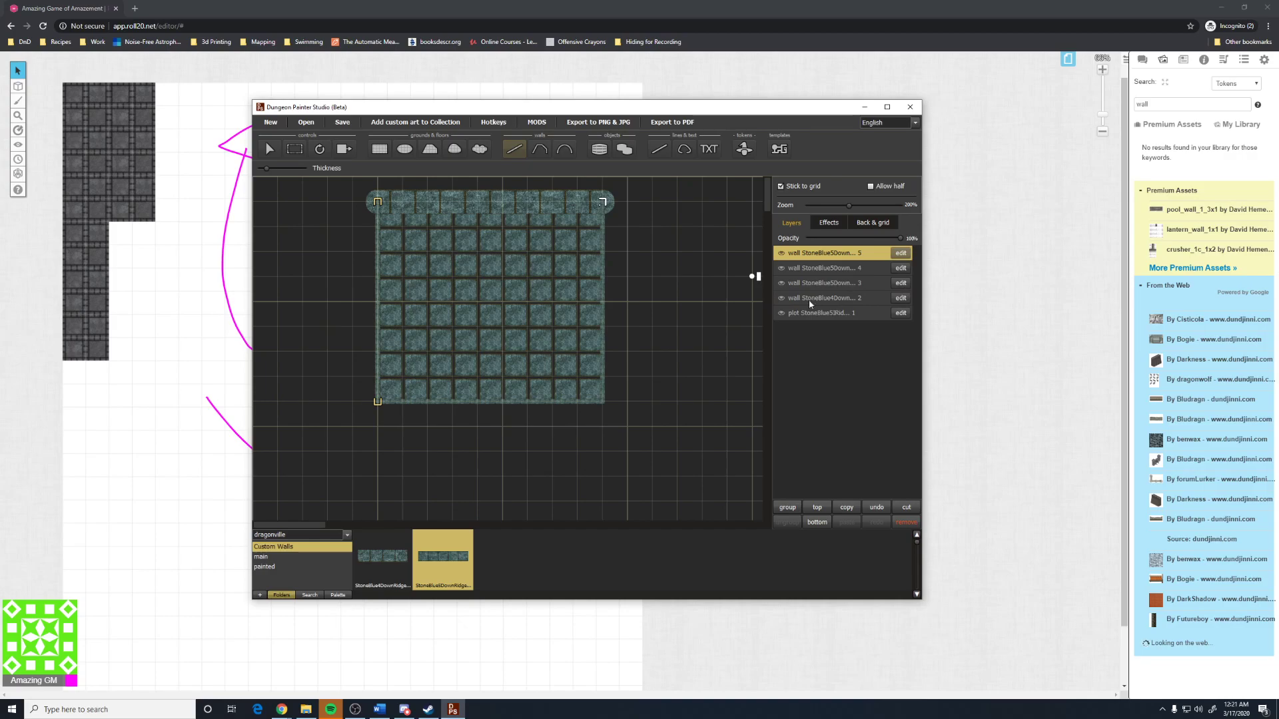
left_click(916, 110)
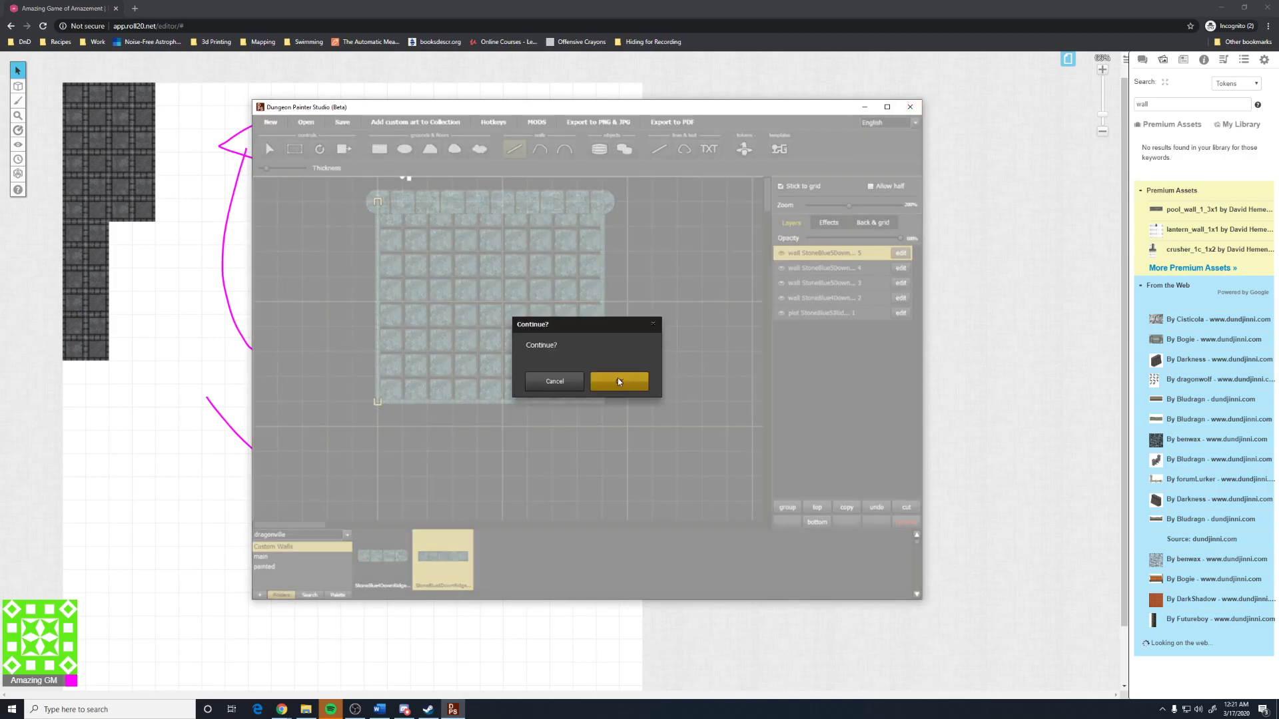
left_click(555, 389)
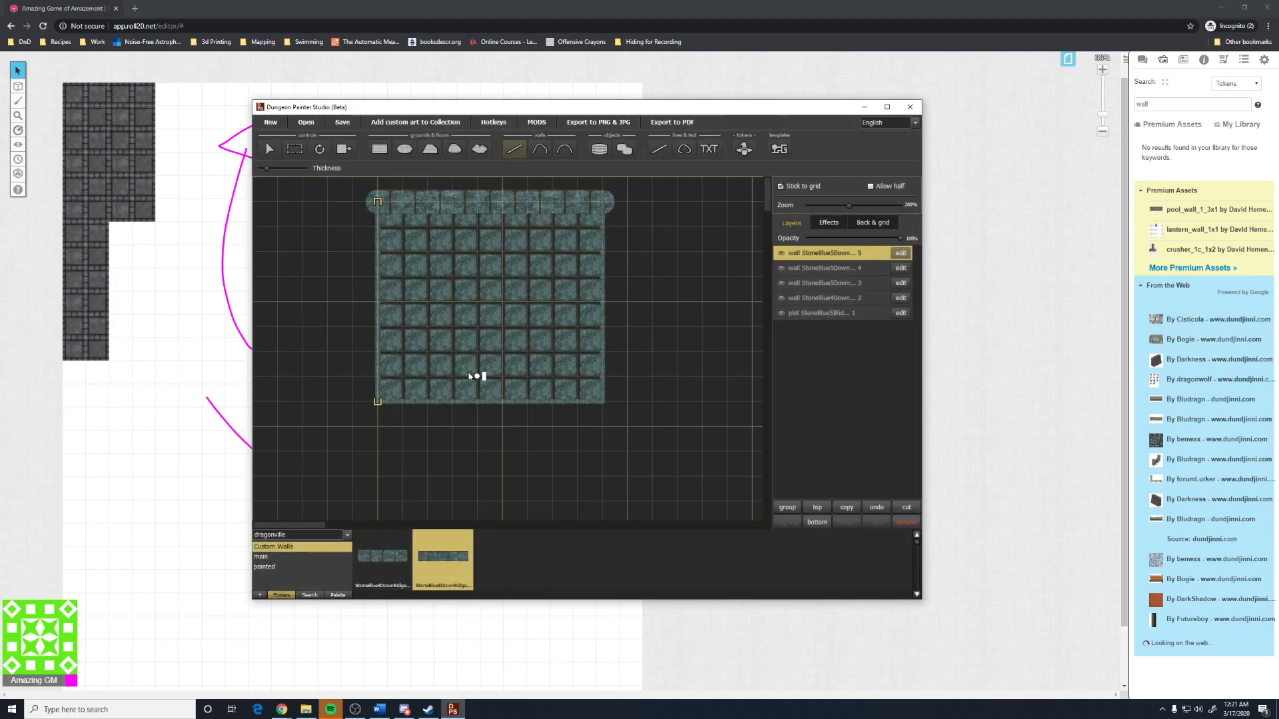
- Switch to the browser and open the bookmarked donjon 5e Magic Items page from the DnD bookmarks
left_click(26, 42)
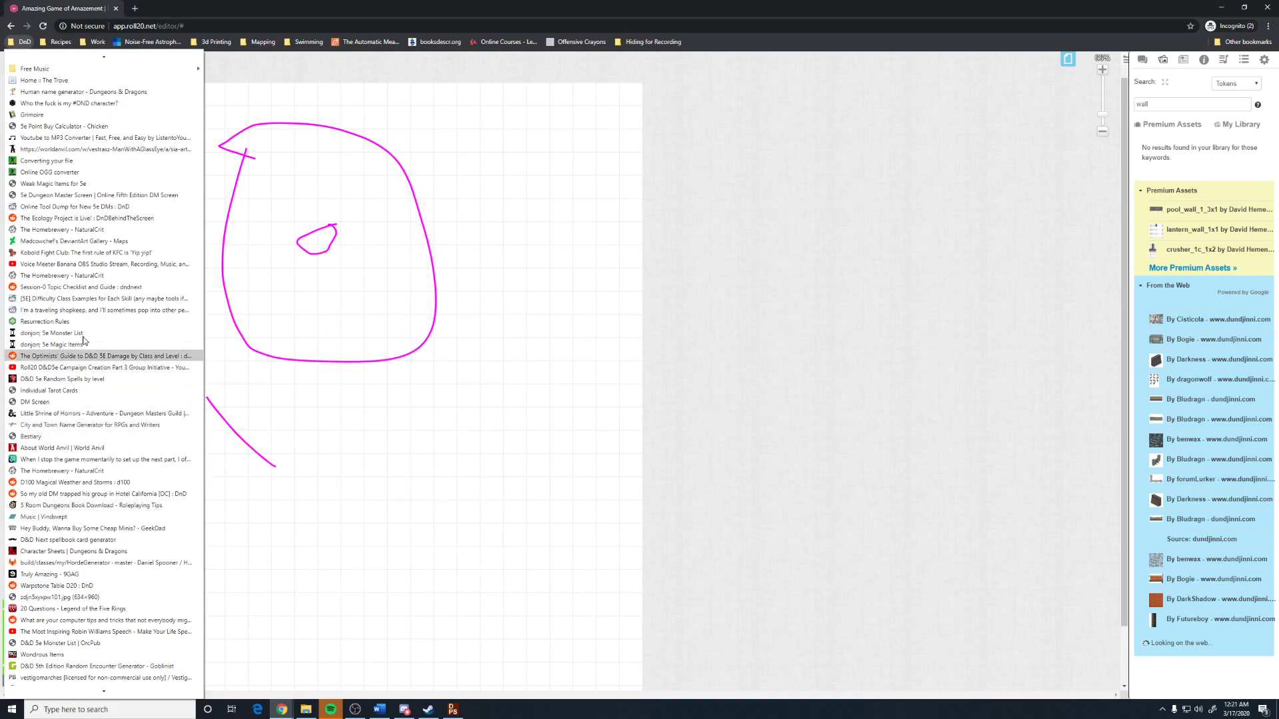
scroll(76, 445, "down", 5)
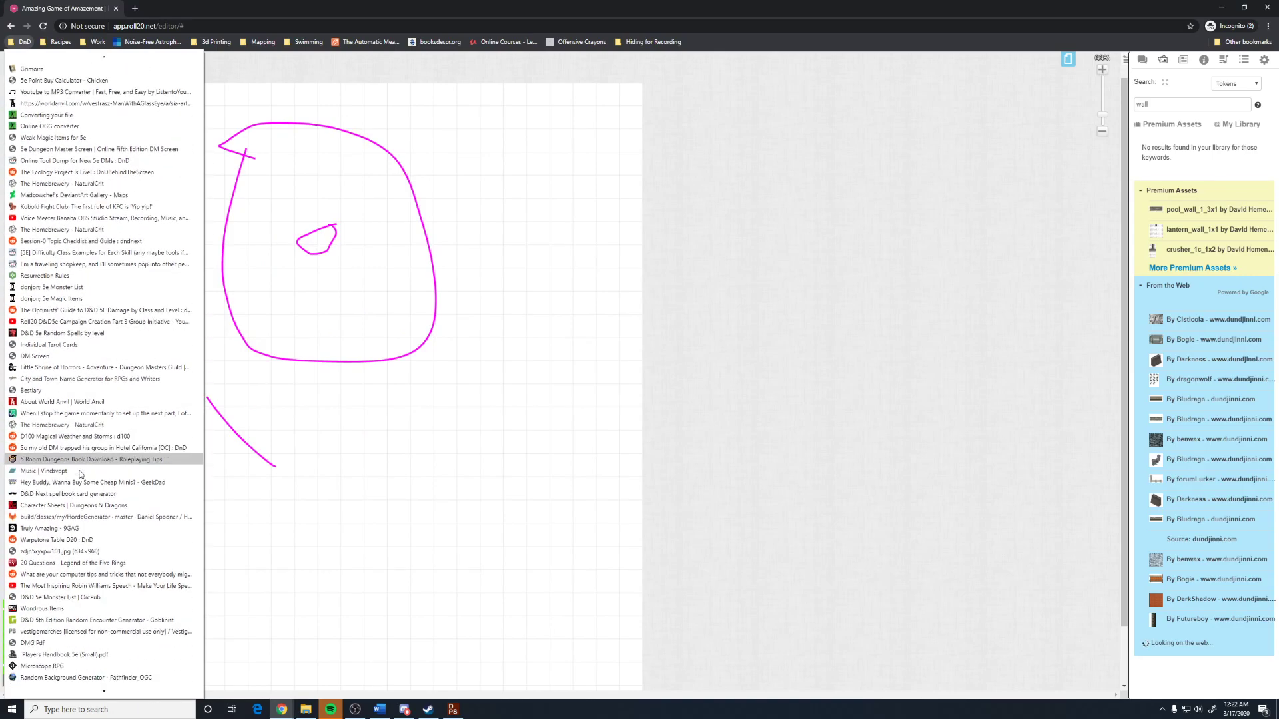
scroll(100, 356, "down", 5)
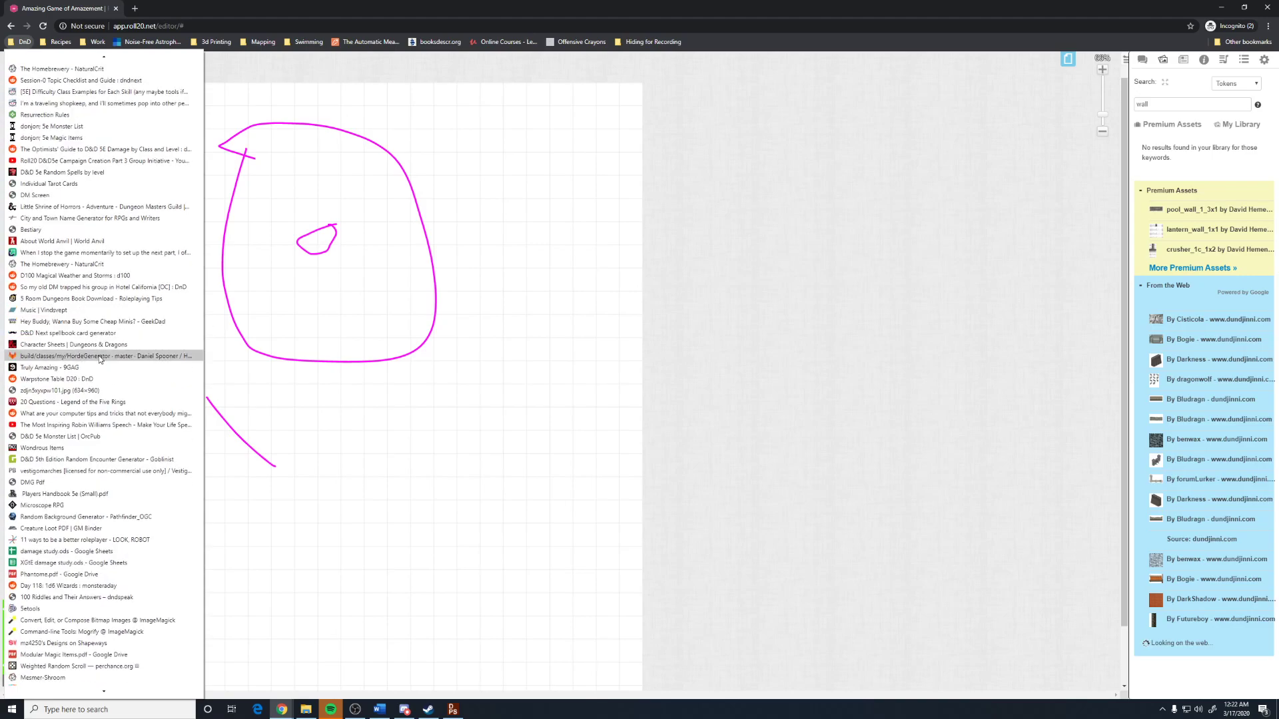
scroll(86, 532, "up", 4)
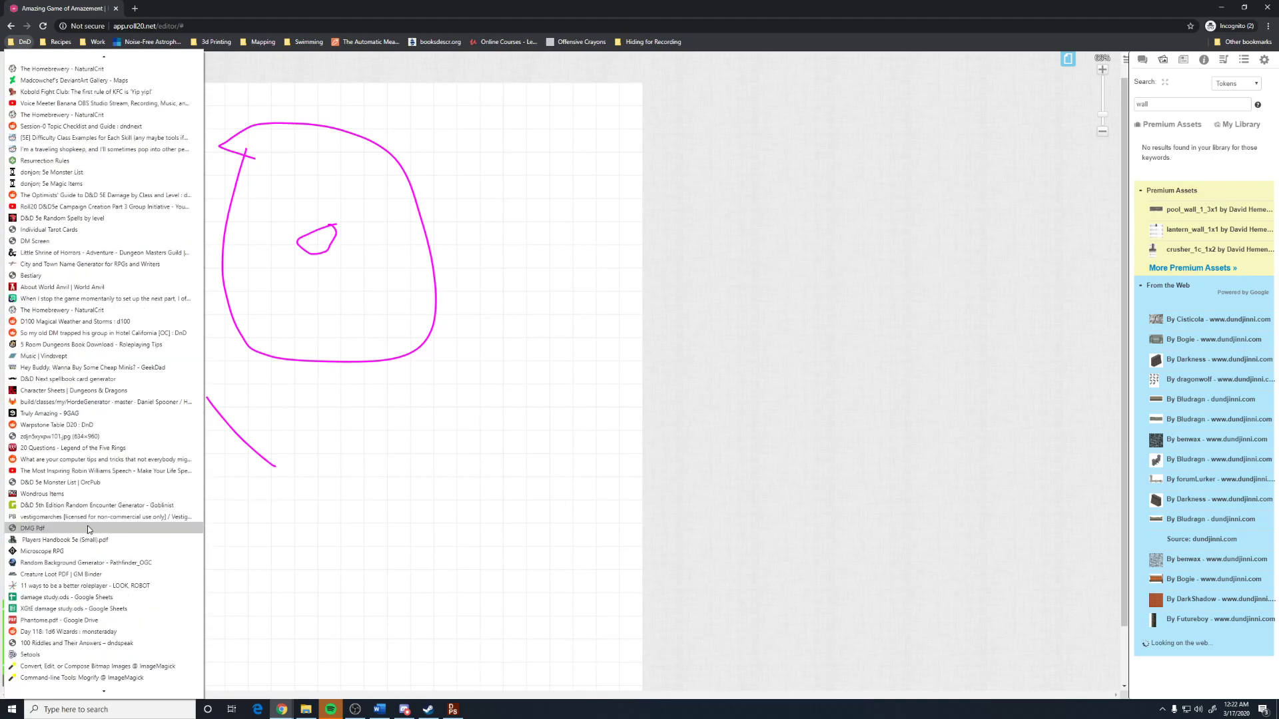
left_click(65, 186)
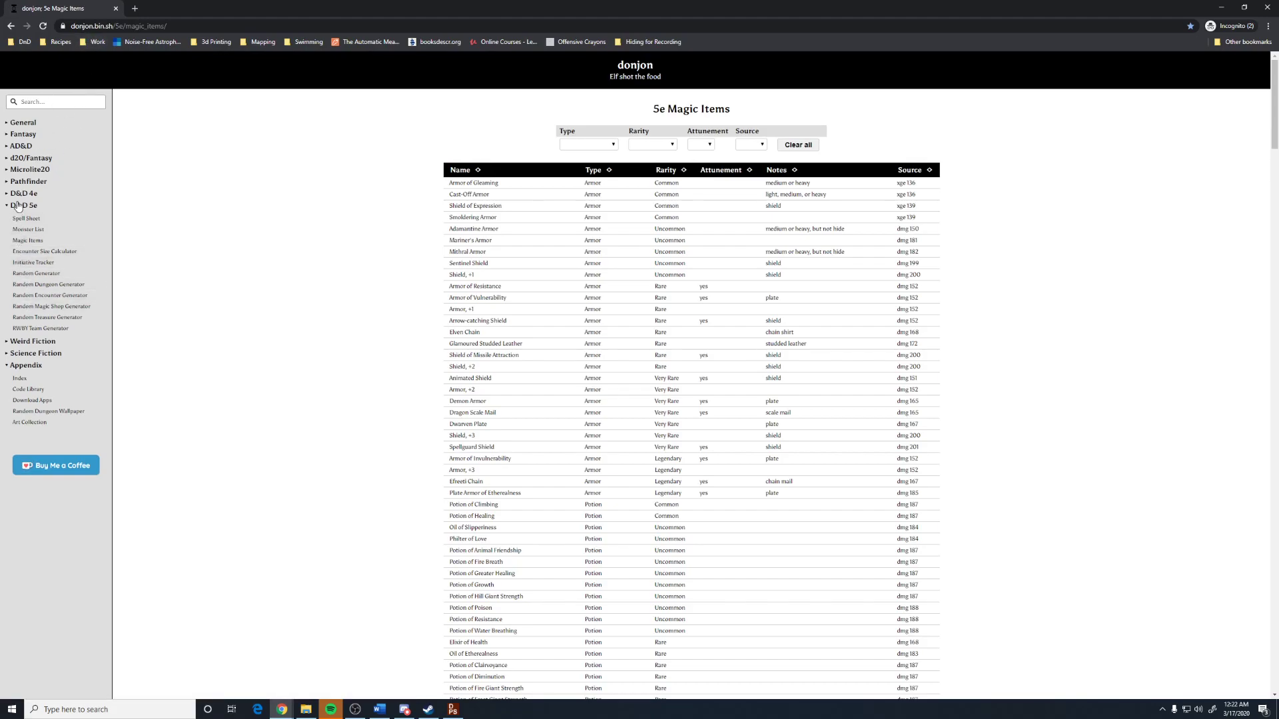
- Construct a dungeon with donjon's Fantasy Random Dungeon Generator using its preset options, and close the page after viewing the map
left_click(20, 123)
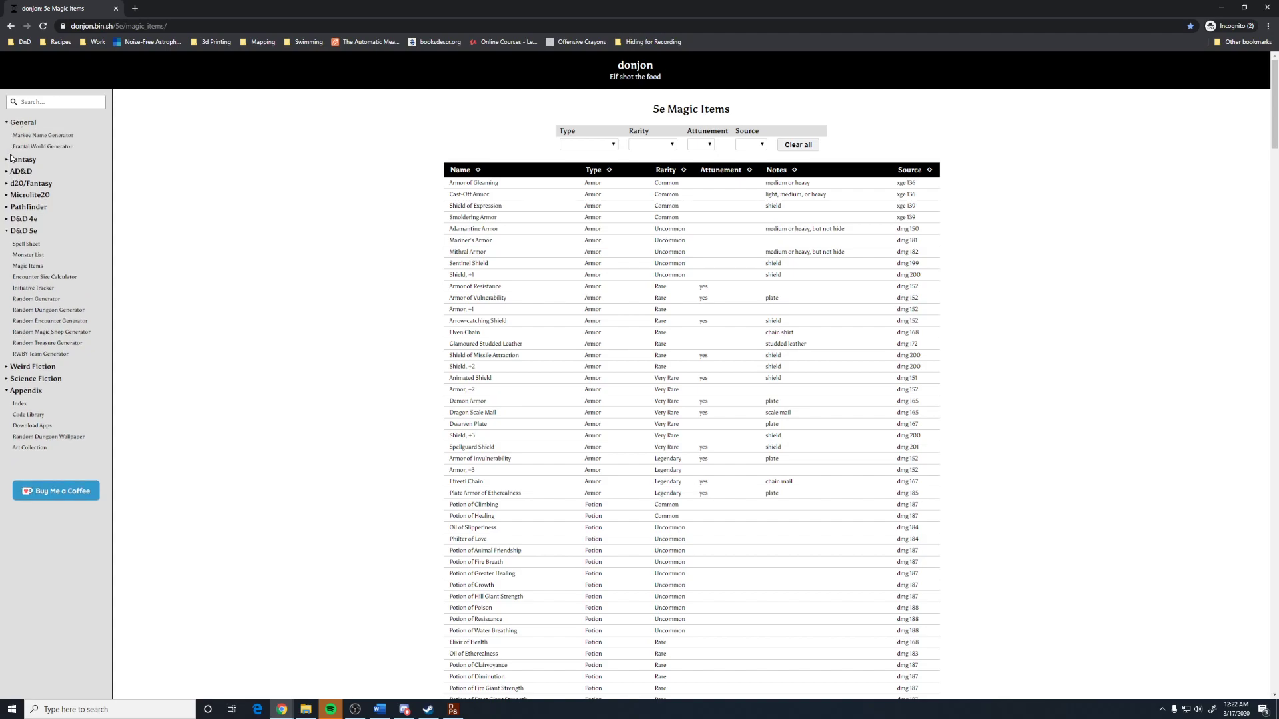
left_click(15, 160)
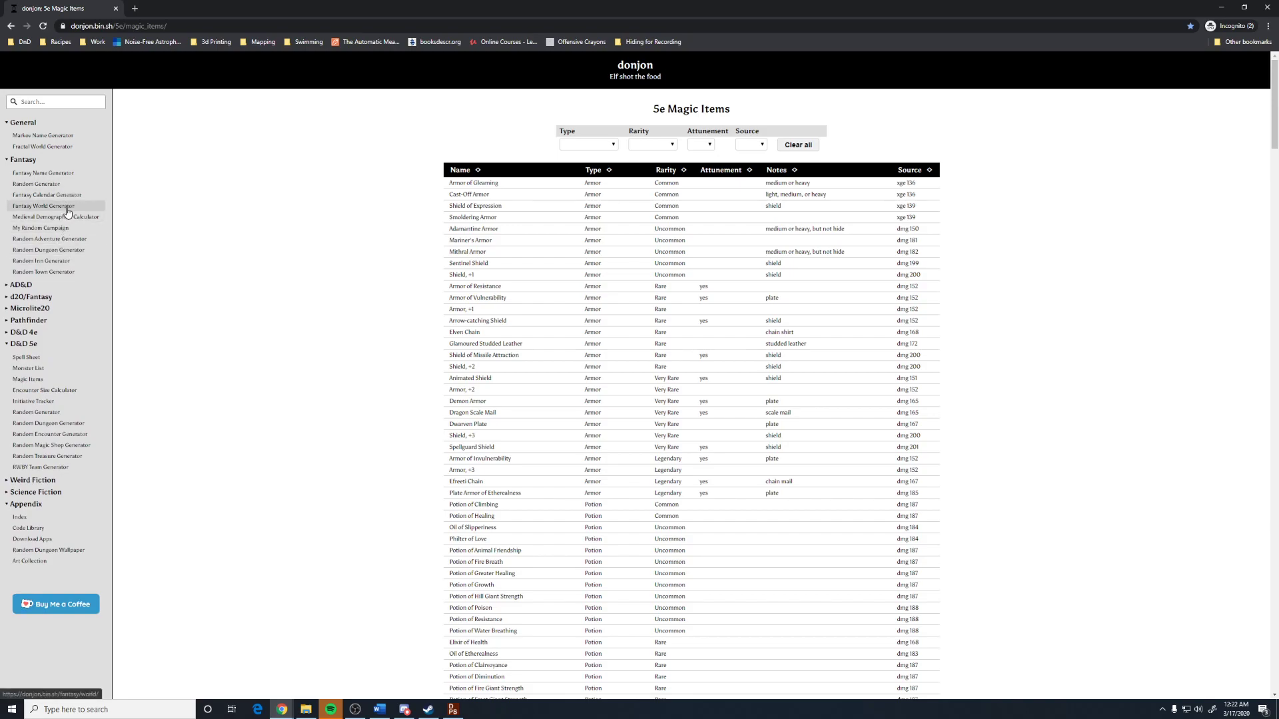
left_click(69, 248)
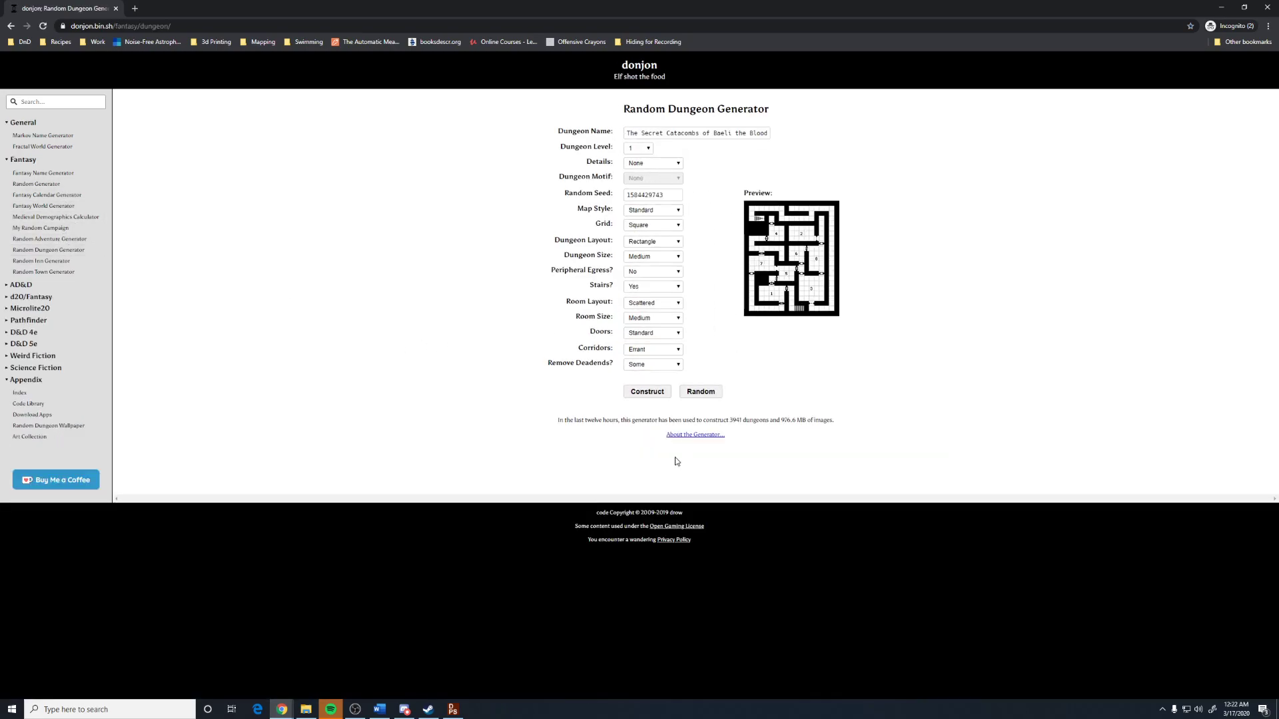
left_click(647, 392)
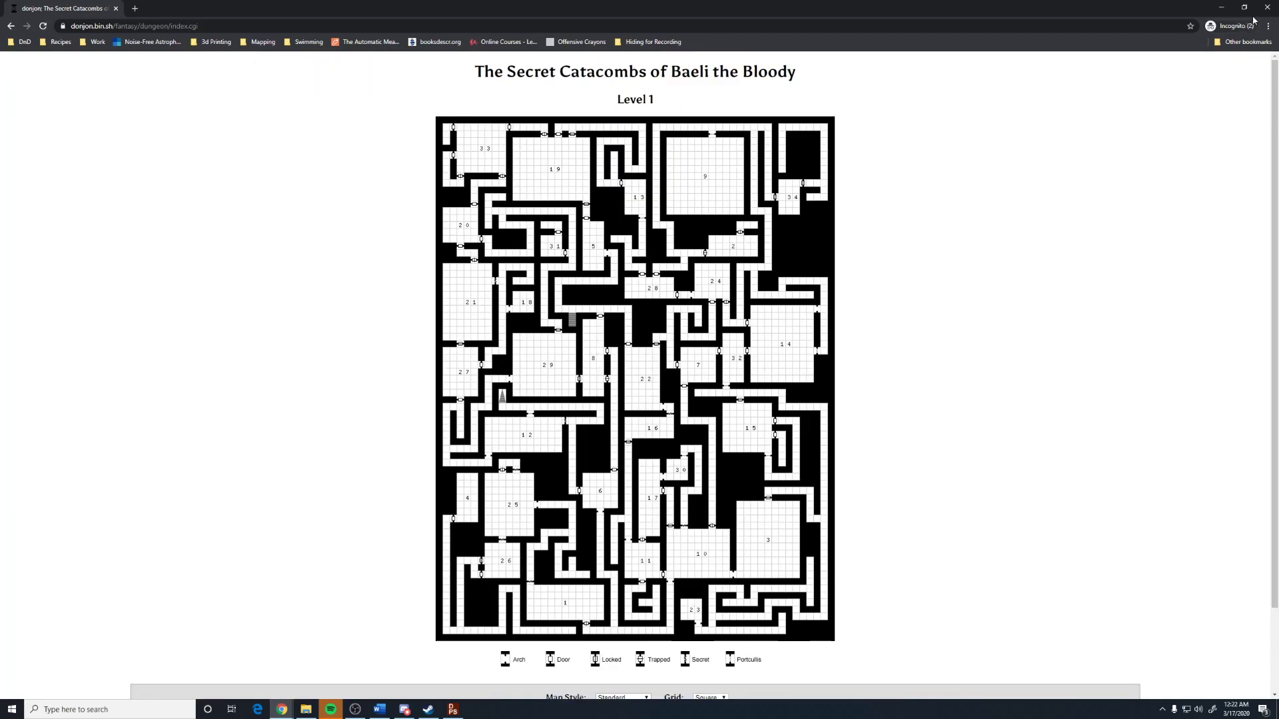
left_click(116, 9)
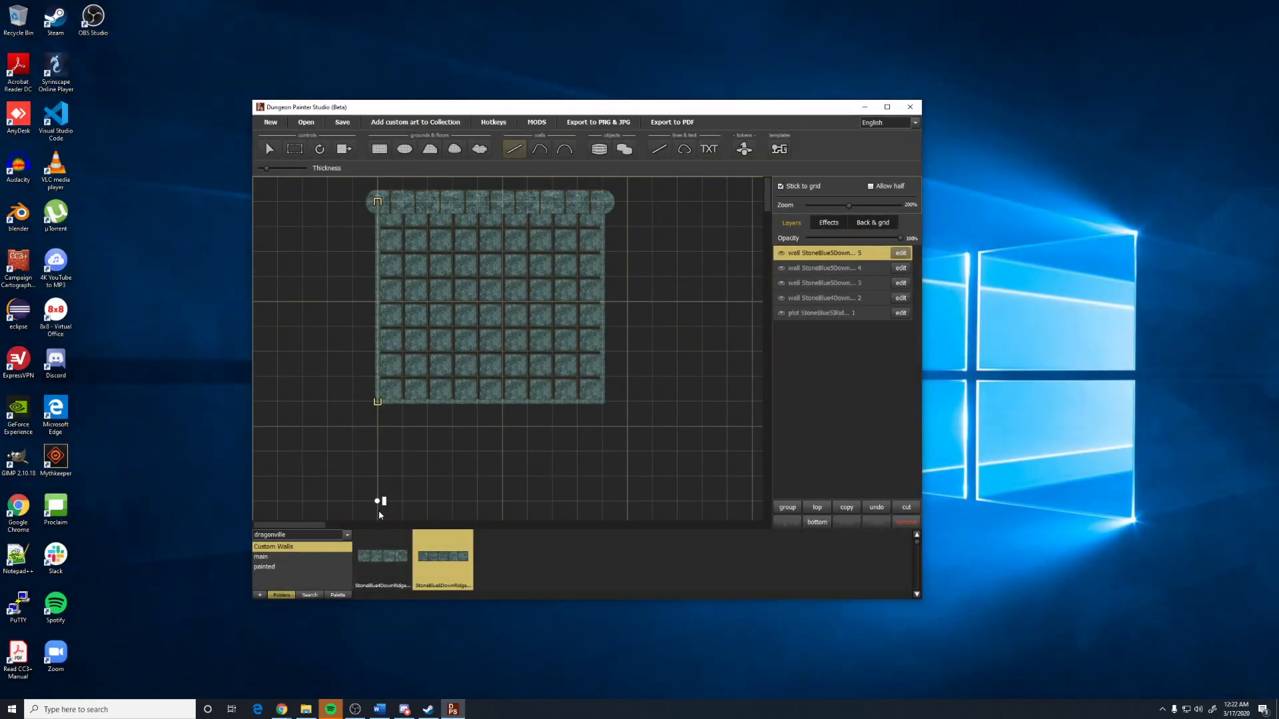
- Maximize Dungeon Painter Studio and start a new map, discarding the current one
left_click(887, 106)
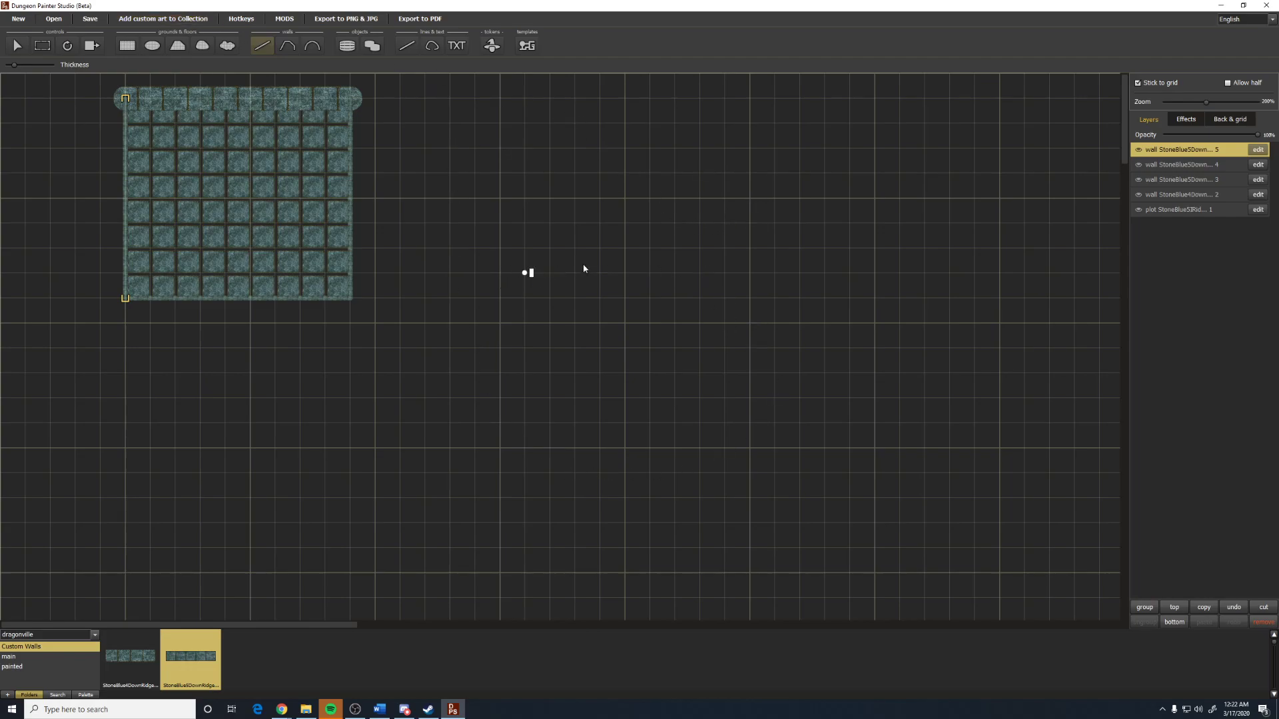
left_click(18, 19)
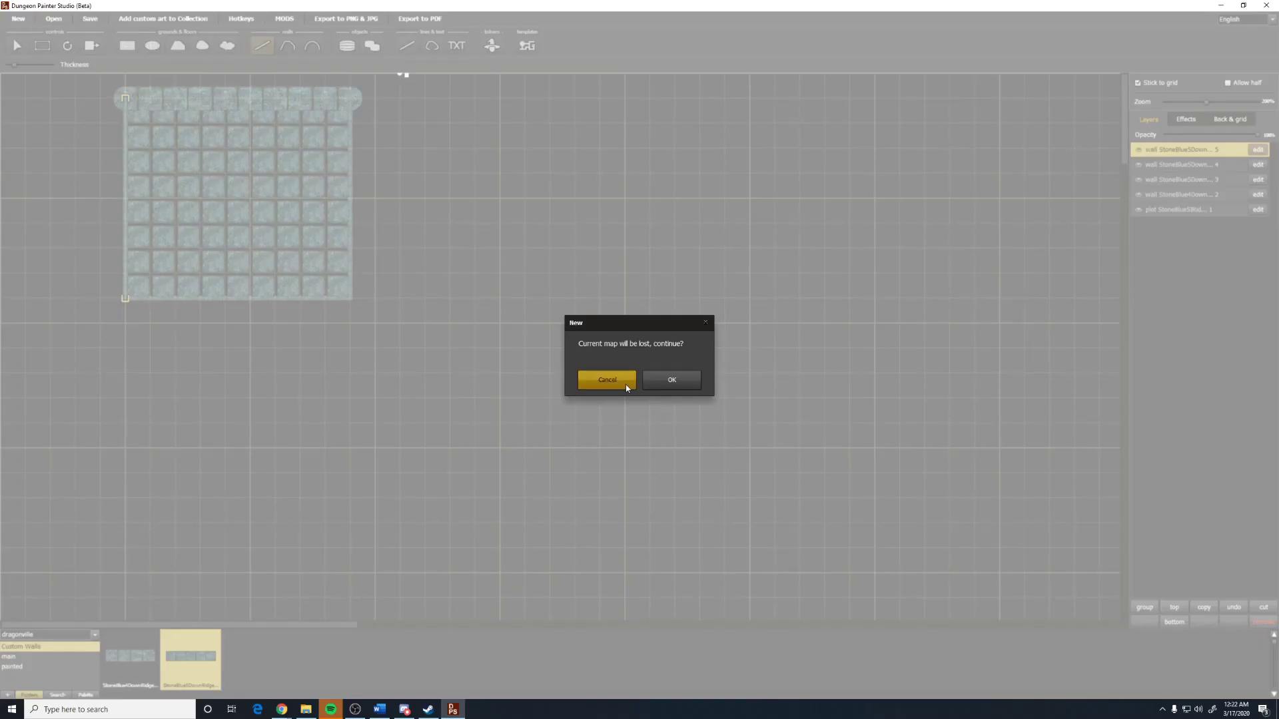
left_click(666, 387)
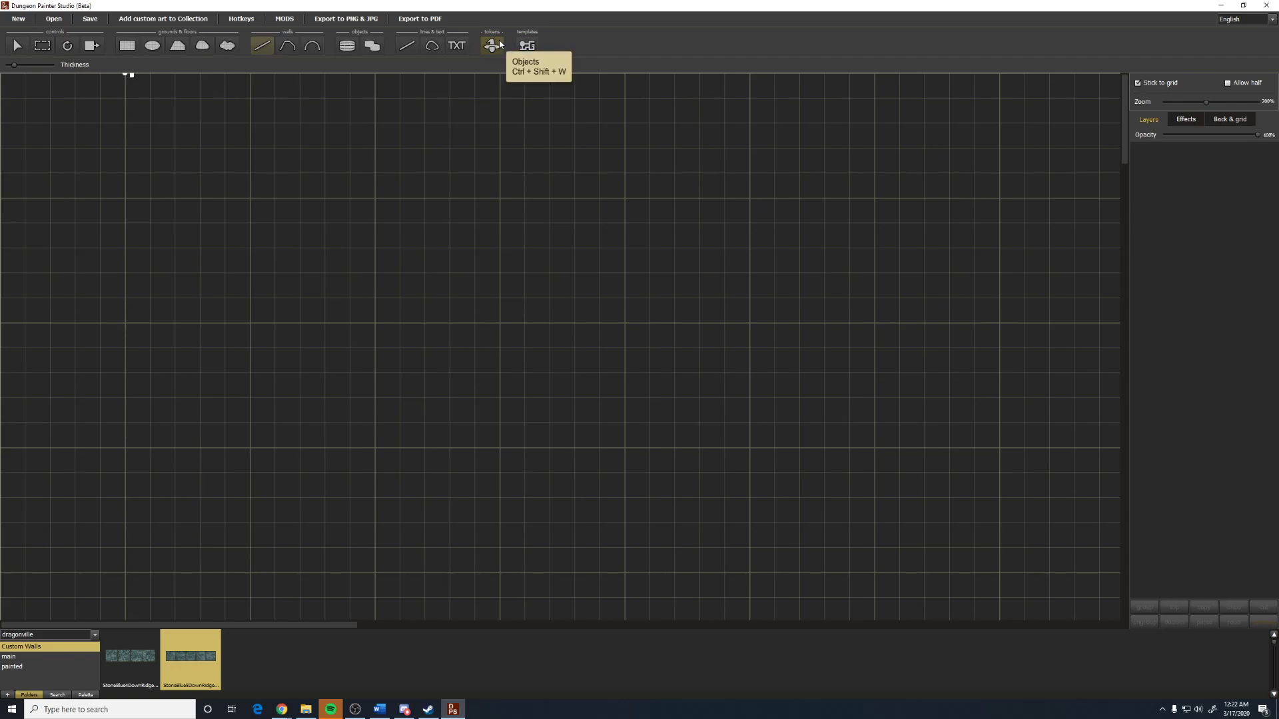
- Import a donjon TSV dungeon map with "Count one original cell as two" and "Rotate dungeon on 90 degrees" enabled
left_click(527, 45)
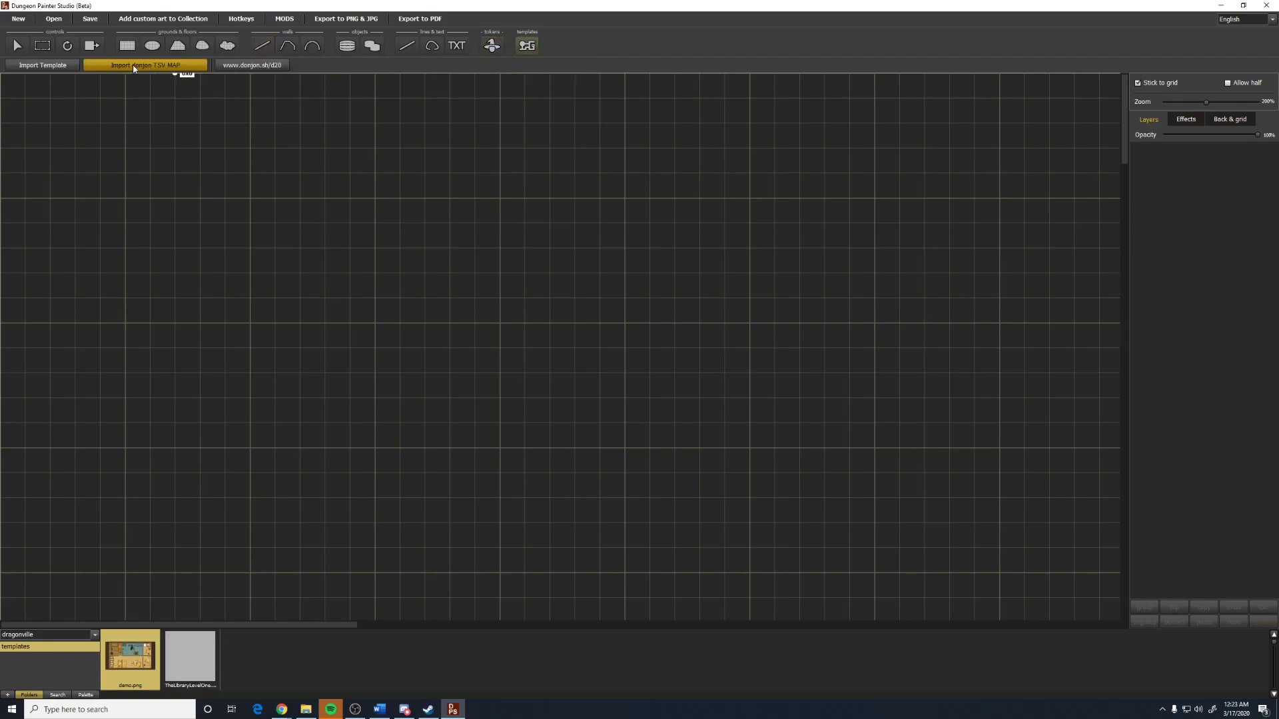
left_click(134, 66)
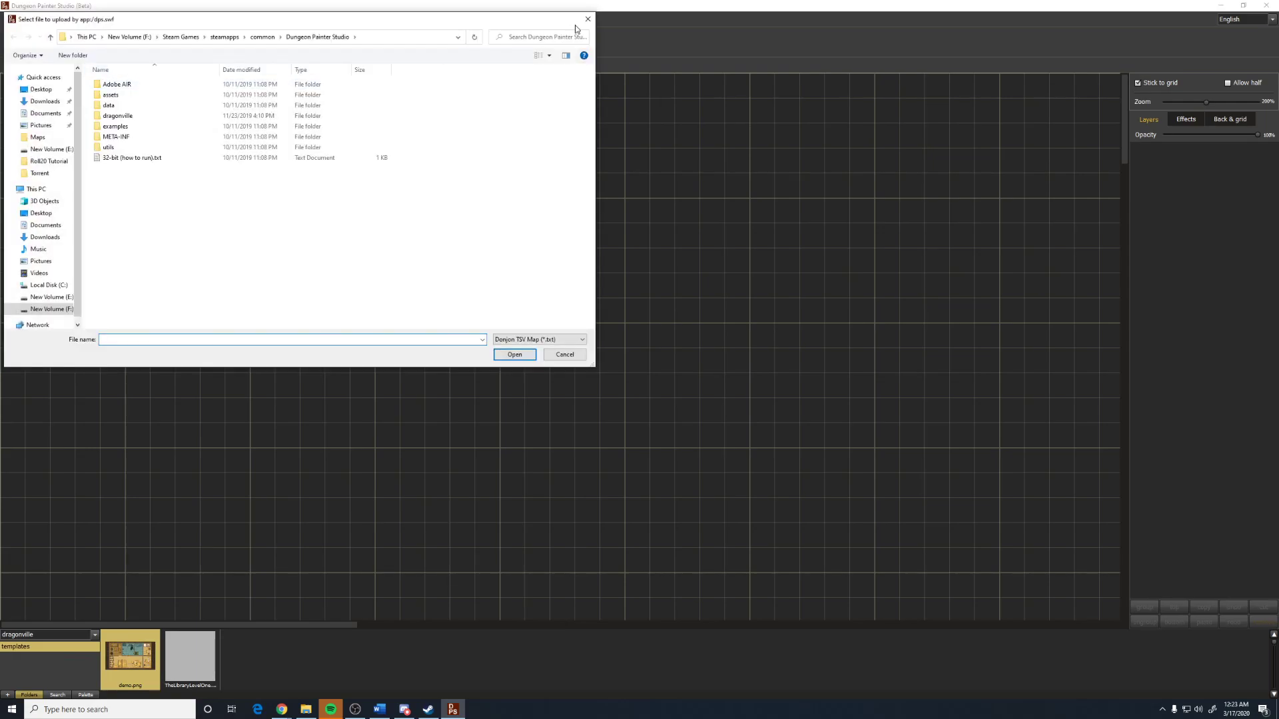
left_click(592, 20)
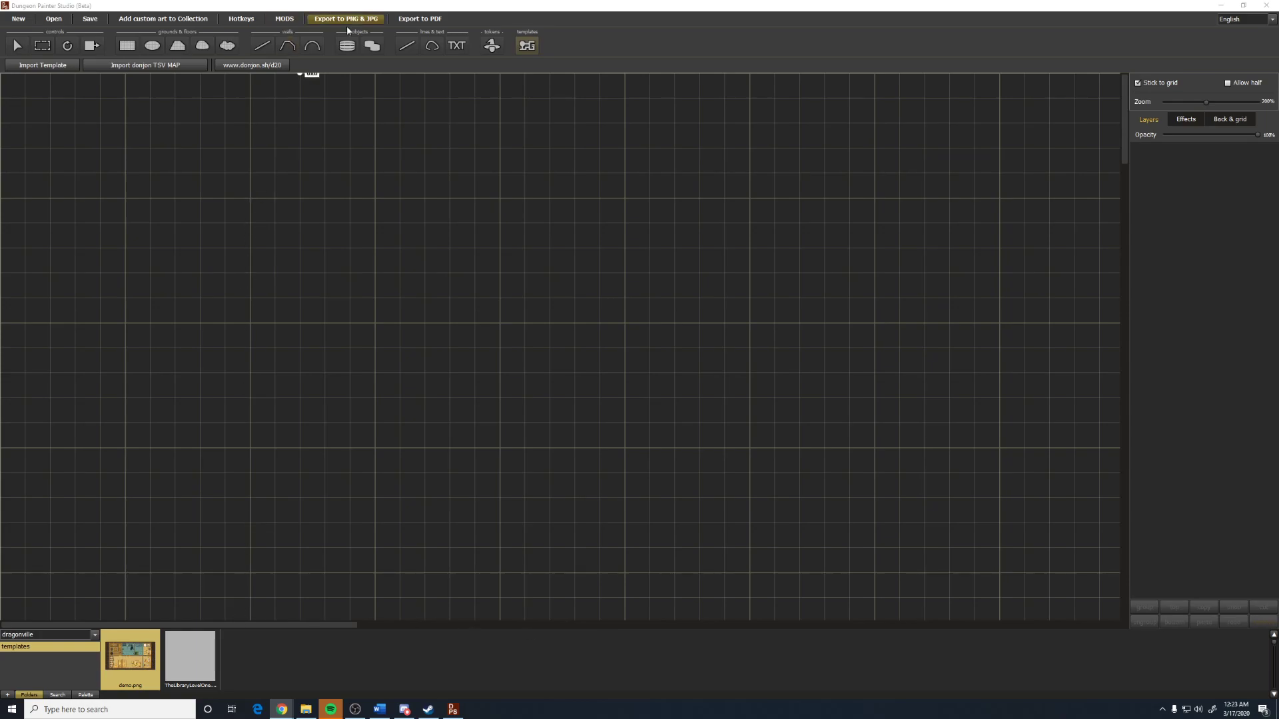
left_click(200, 69)
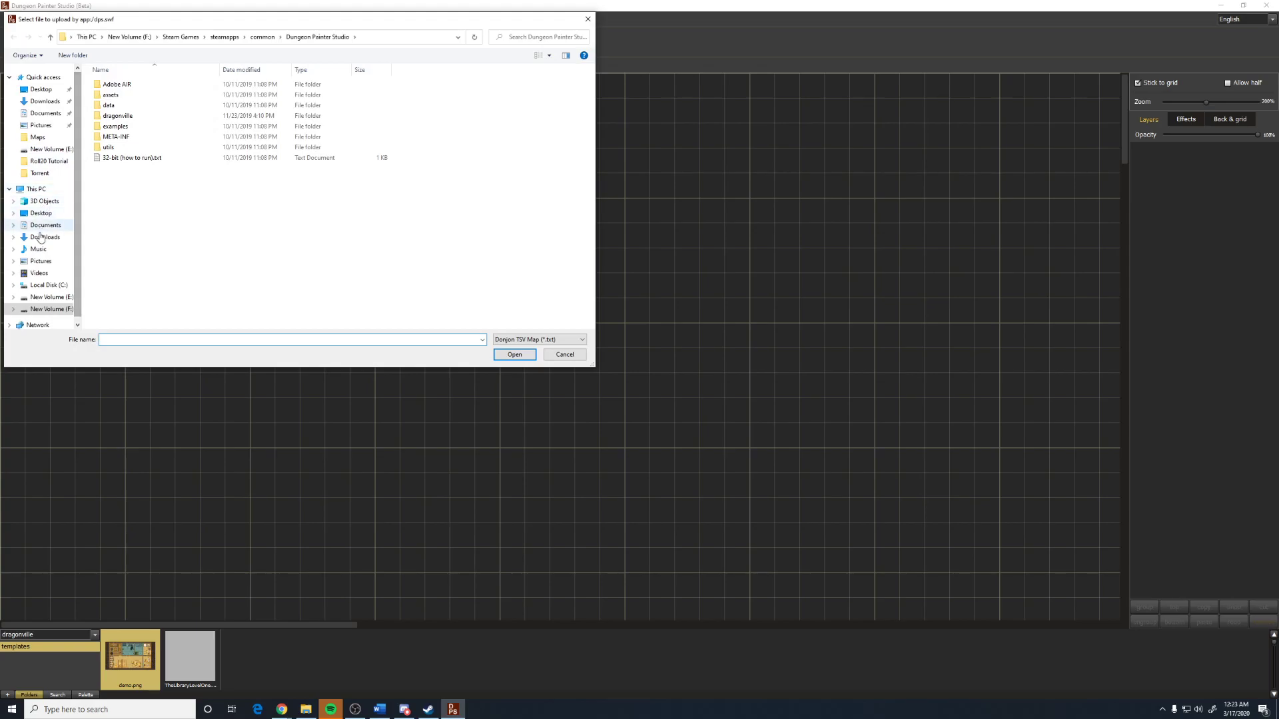
left_click_drag(200, 20, 1278, 133)
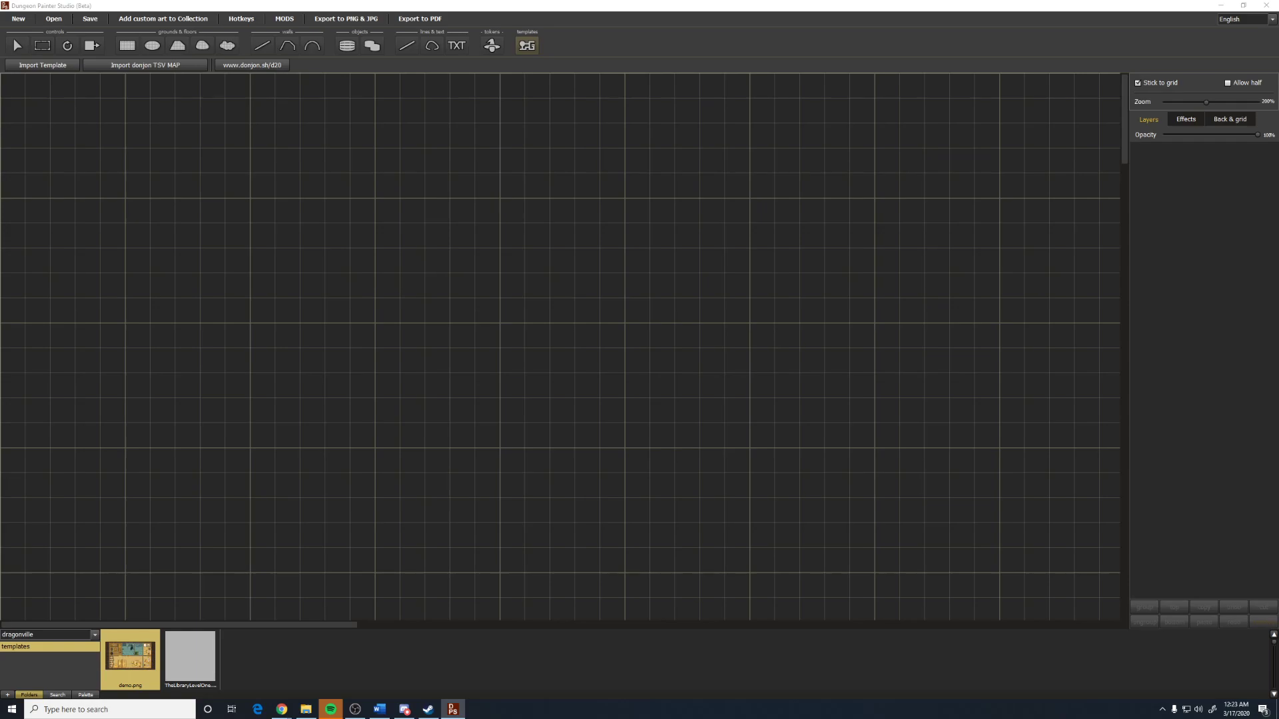
left_click_drag(1278, 157, 557, 159)
left_click(519, 233)
left_click(799, 481)
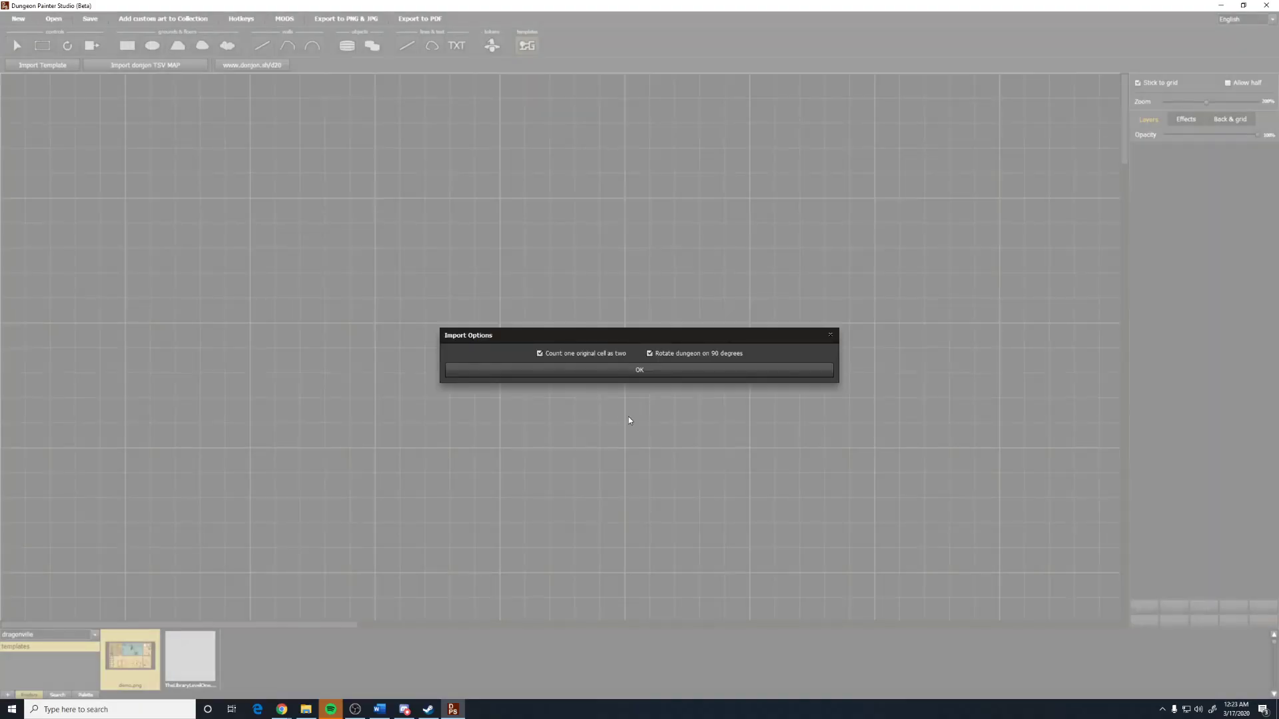
left_click(635, 373)
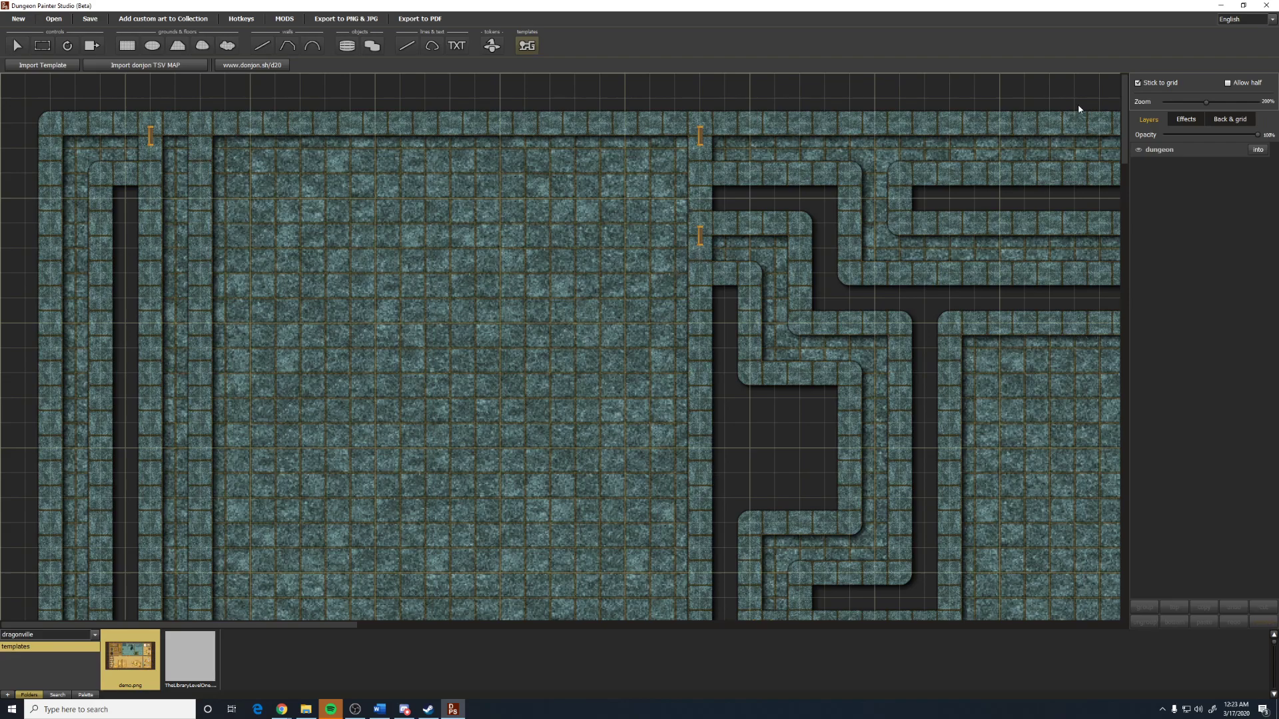
- Examine the imported dungeon's overall layout and the available art collections, keeping the map open
left_click_drag(1211, 103, 1169, 103)
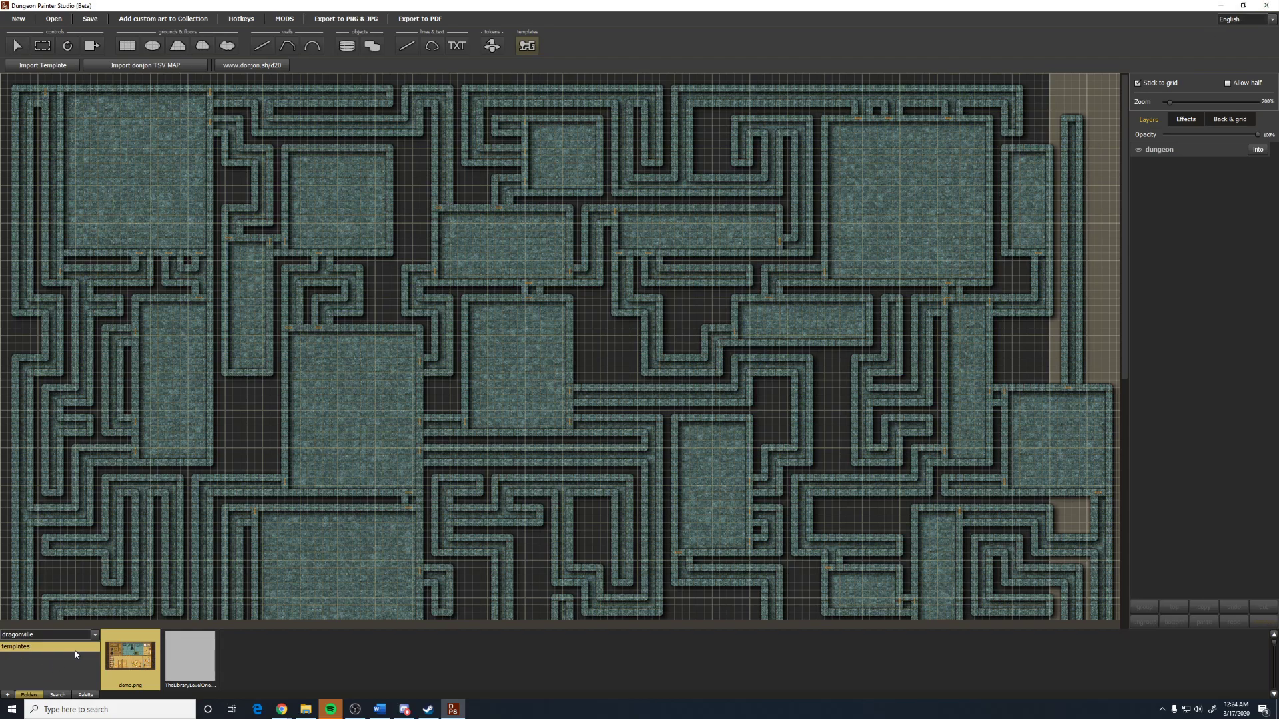
left_click(94, 636)
left_click(94, 636)
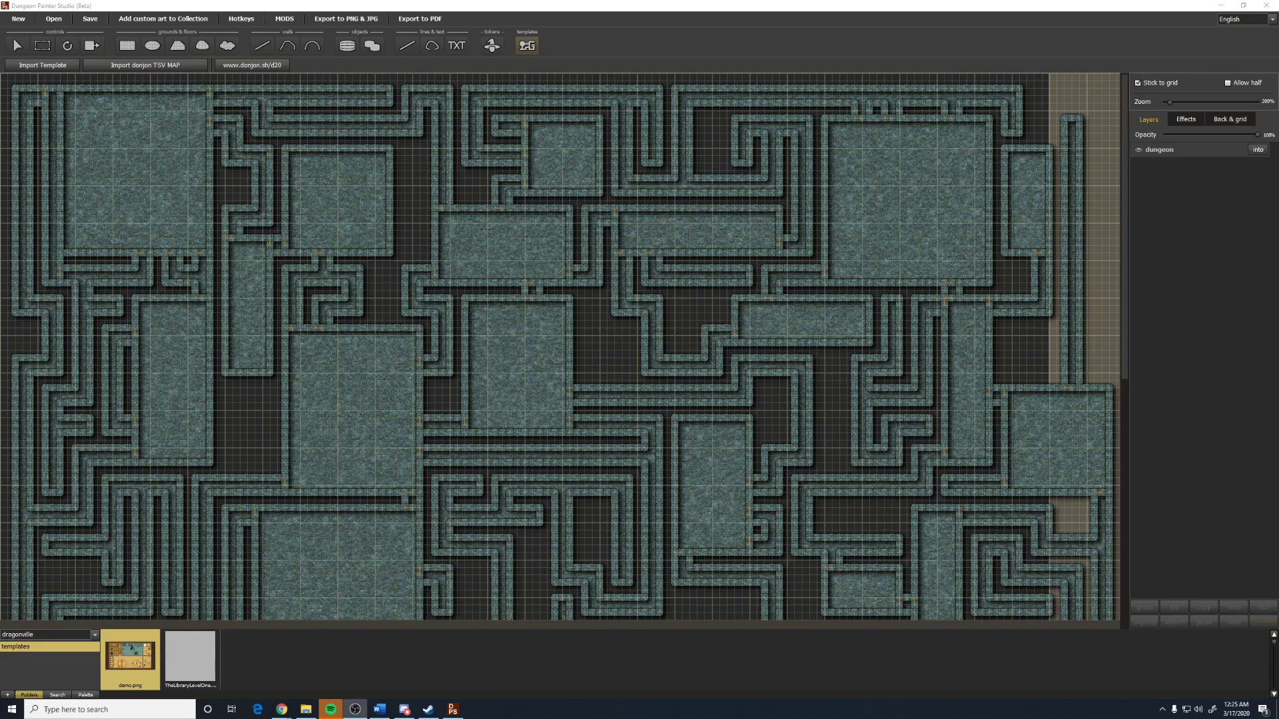
left_click(1265, 5)
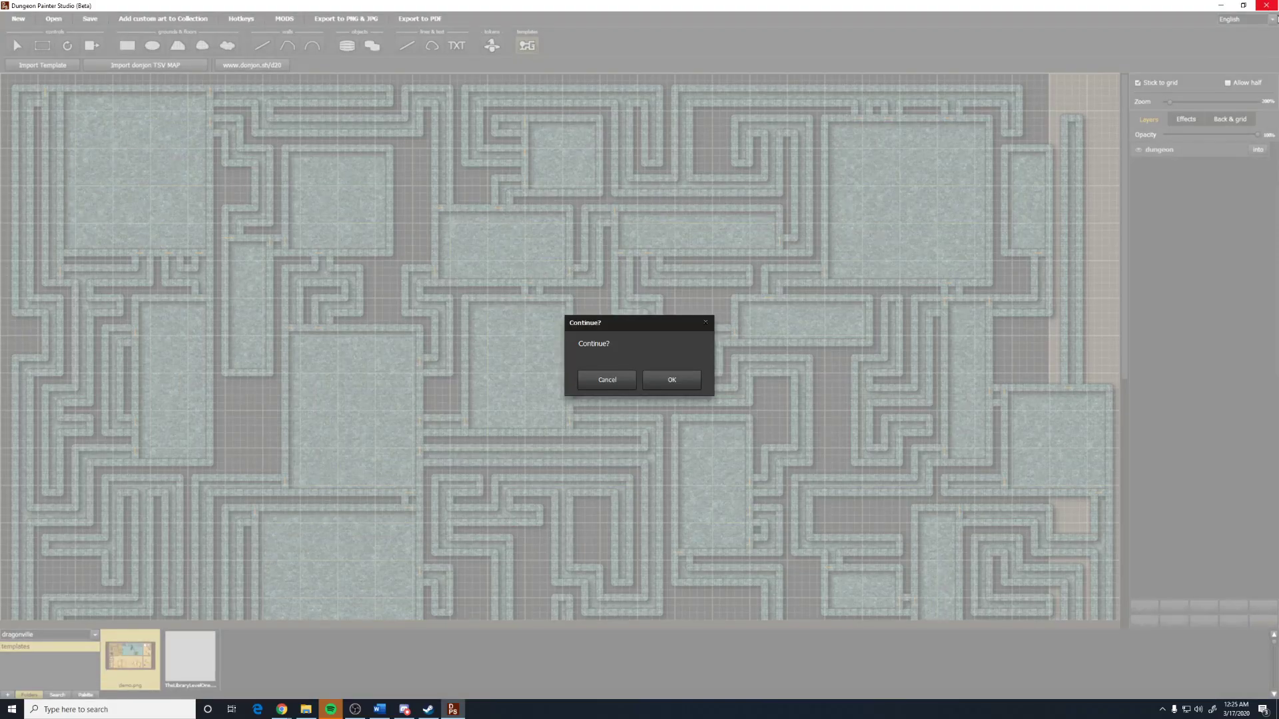
left_click(615, 380)
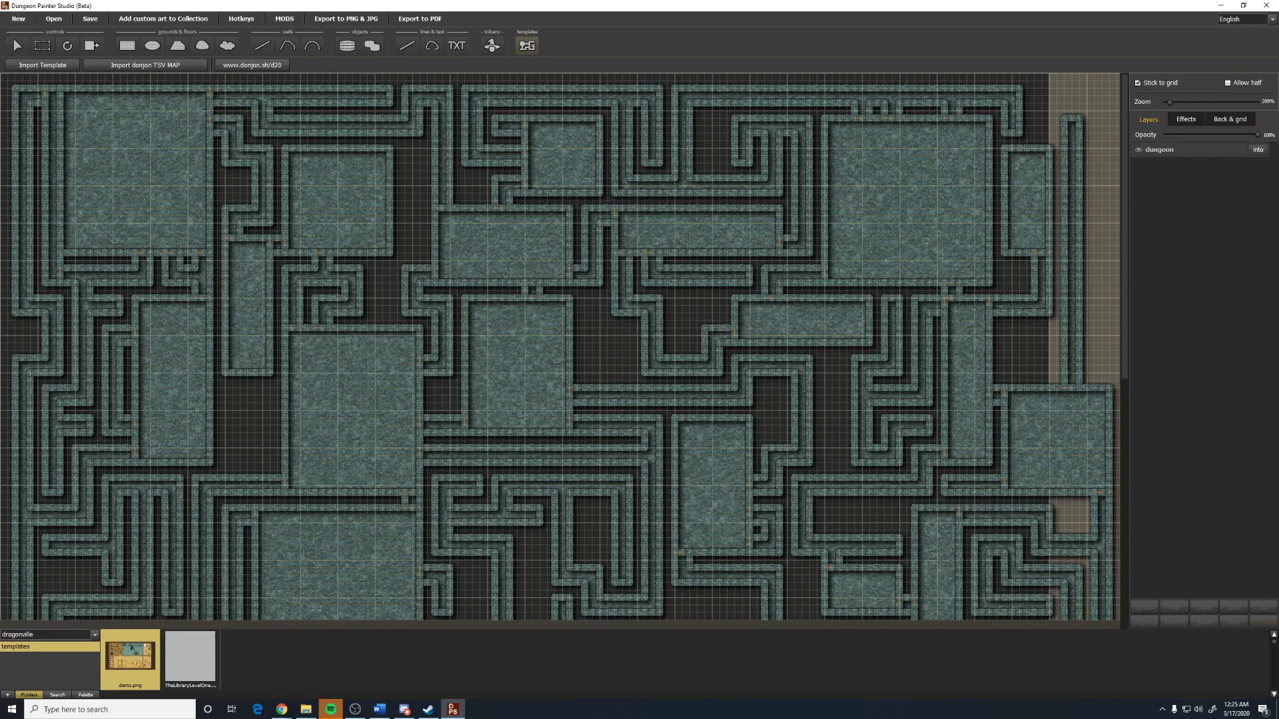